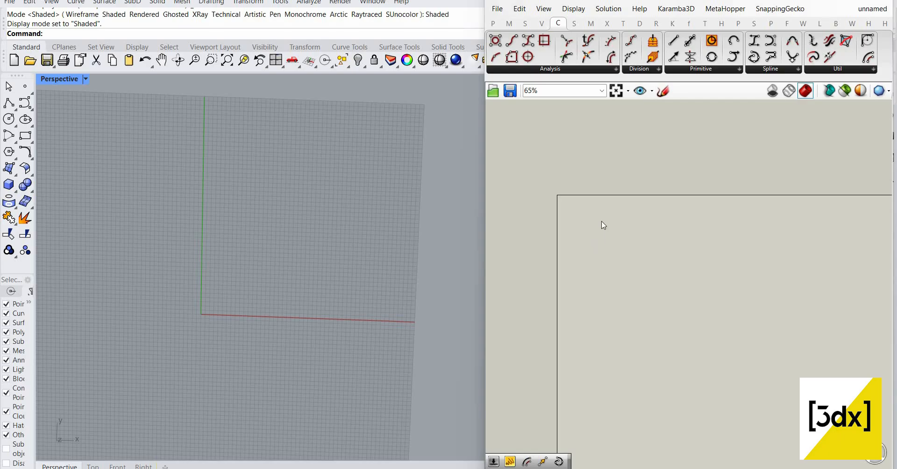
# - Add a Hexagonal grid component to the canvas and place it near the sheet's upper-left corner
pyautogui.scroll(5, 555, 215)
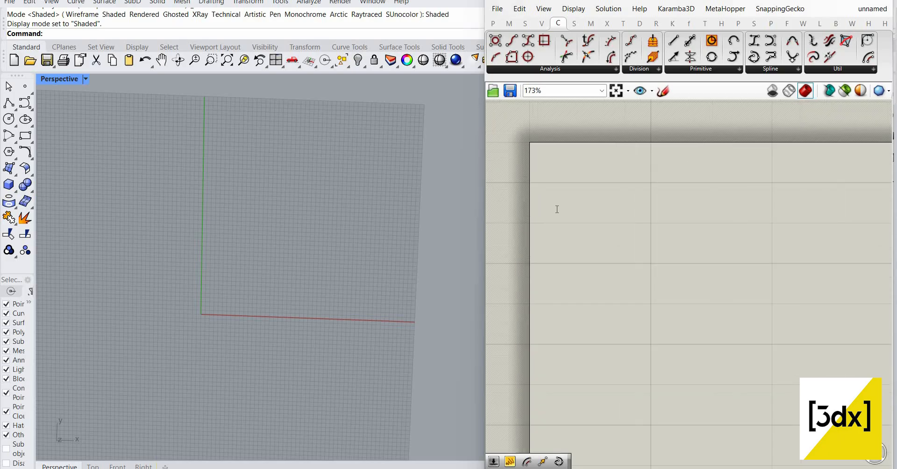
pyautogui.doubleClick(556, 206)
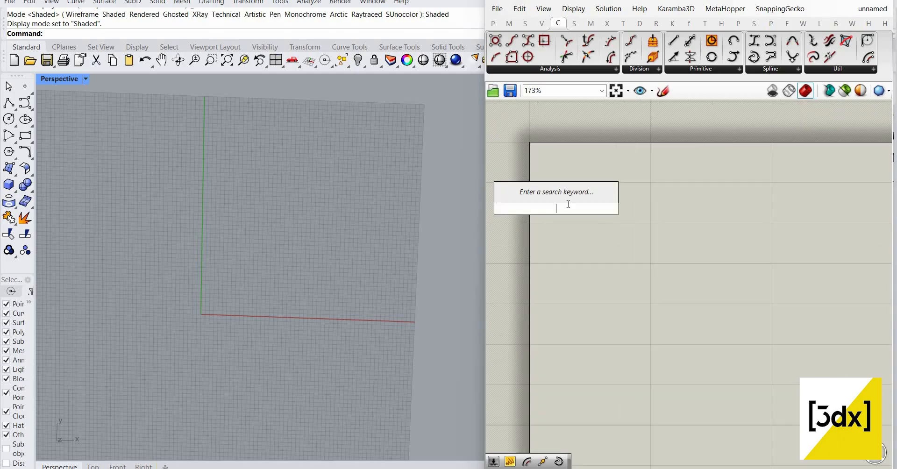
pyautogui.write('hex')
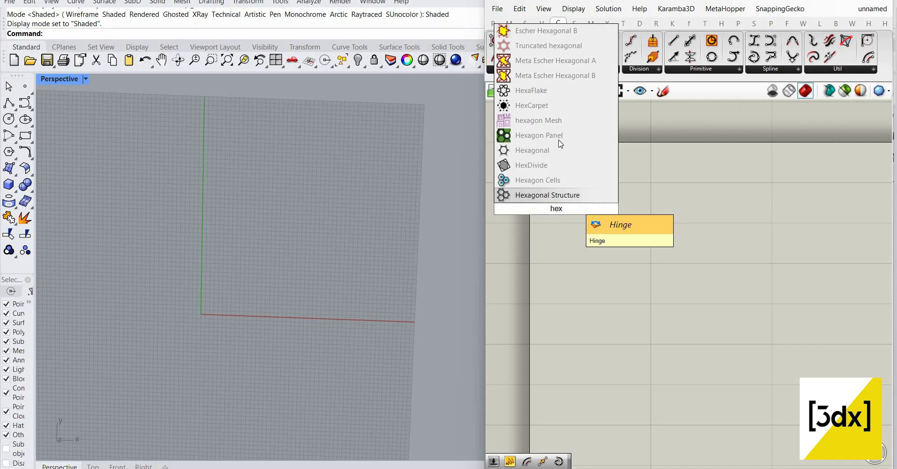
pyautogui.click(558, 150)
pyautogui.moveTo(538, 231); pyautogui.dragTo(663, 225)
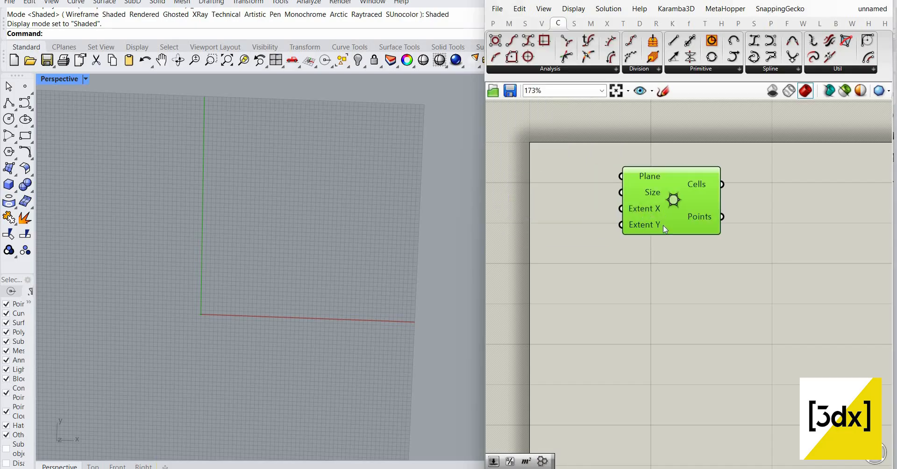
pyautogui.scroll(-2, 663, 225)
pyautogui.scroll(-2, 677, 223)
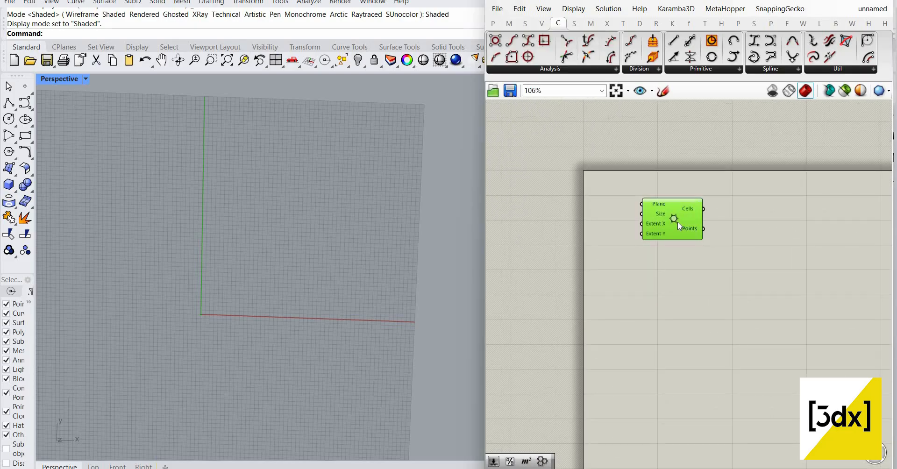
pyautogui.scroll(4, 677, 222)
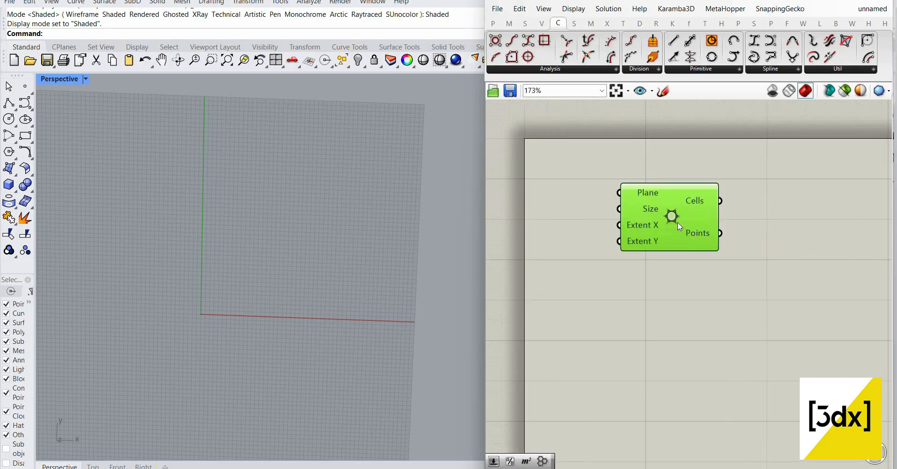
# - Add a Bifocals component to label all components and place it above the sheet, clear of the Hexagonal component
pyautogui.doubleClick(641, 103)
pyautogui.write('bi')
pyautogui.press('Up')
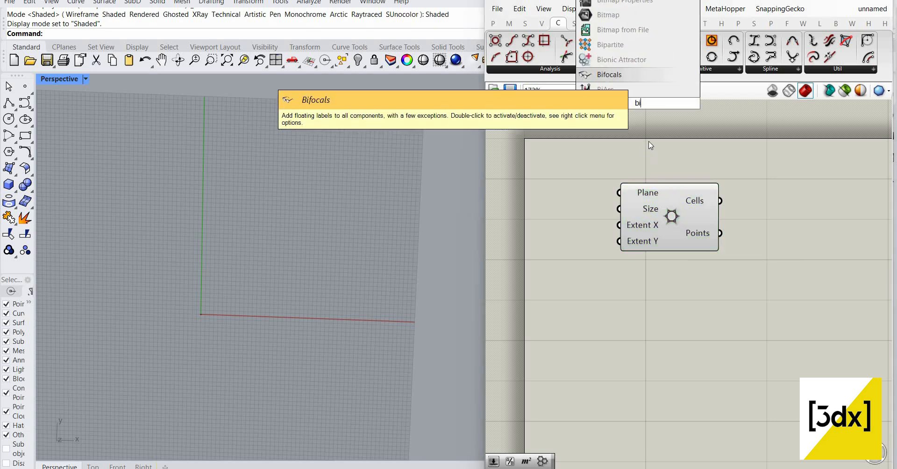
pyautogui.press('Return')
pyautogui.scroll(-4, 658, 190)
pyautogui.scroll(2, 643, 140)
pyautogui.moveTo(646, 146); pyautogui.dragTo(610, 125)
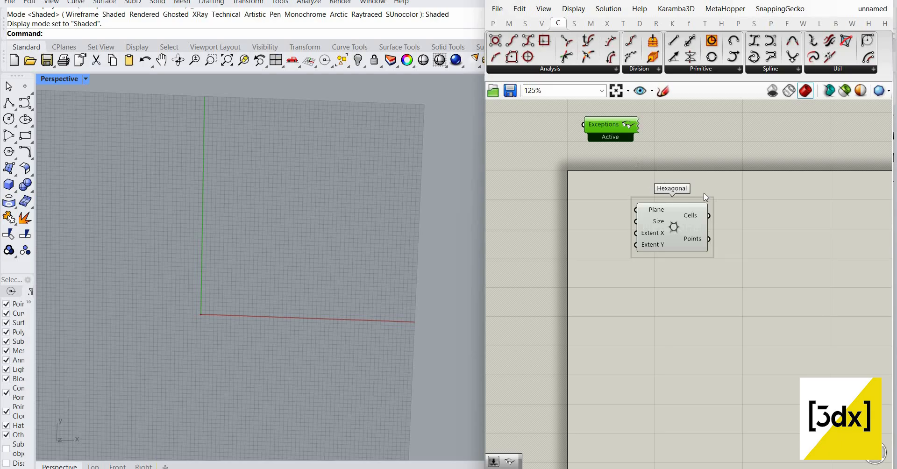
pyautogui.scroll(2, 700, 191)
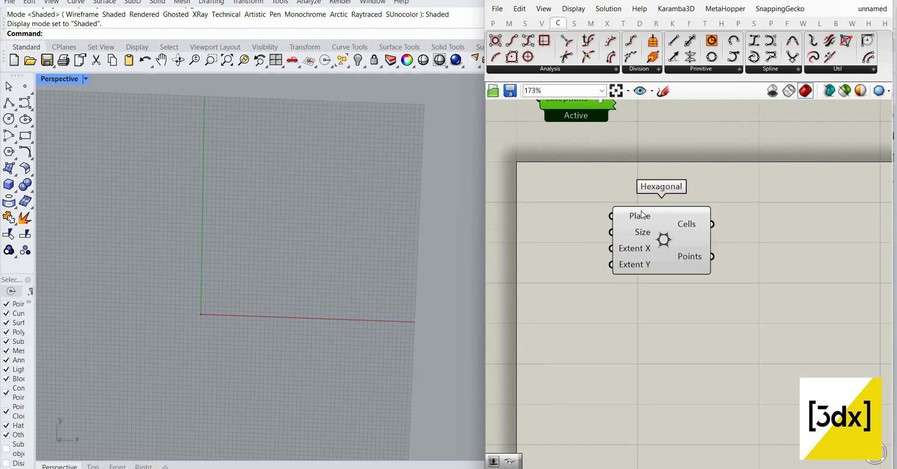
pyautogui.scroll(-1, 560, 241)
pyautogui.doubleClick(559, 235)
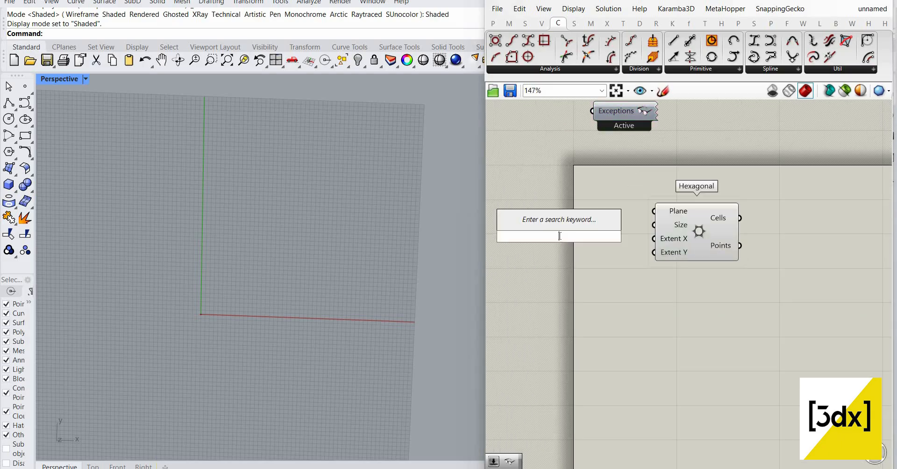
pyautogui.write('25')
pyautogui.press('Return')
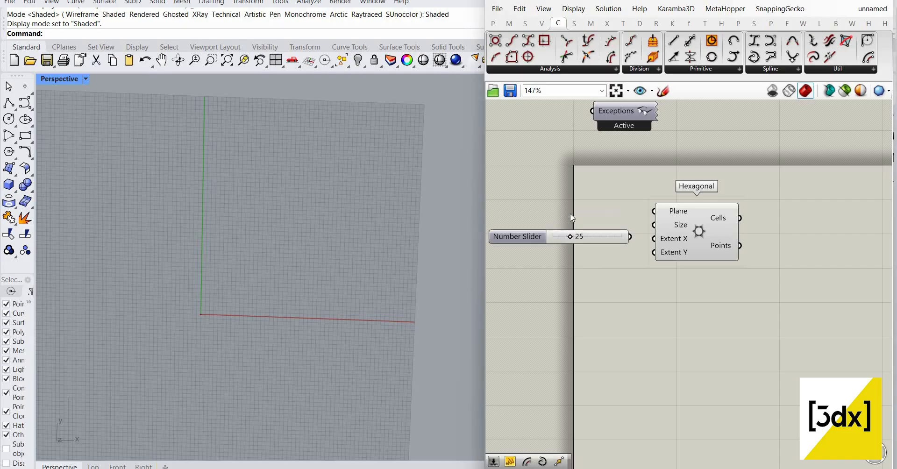
# - Add a number slider set to 1000 and connect it to the Hexagonal component's Size input
pyautogui.doubleClick(574, 236)
pyautogui.write('1')
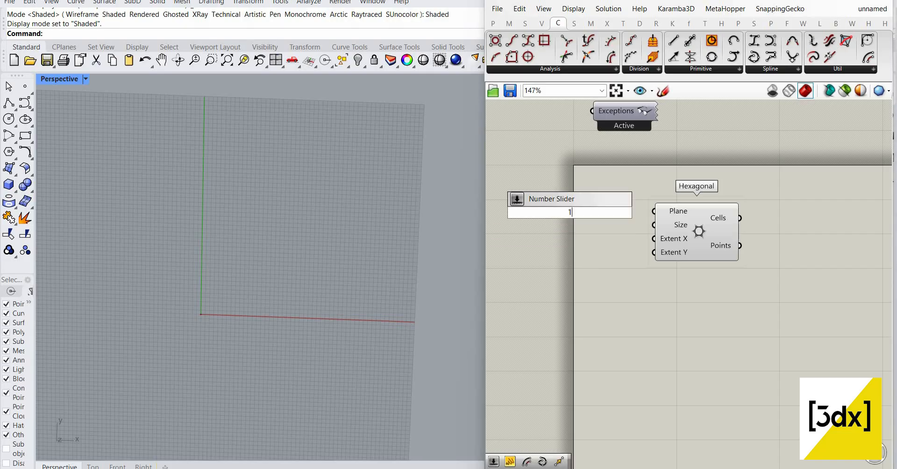
pyautogui.write('000')
pyautogui.press('Return')
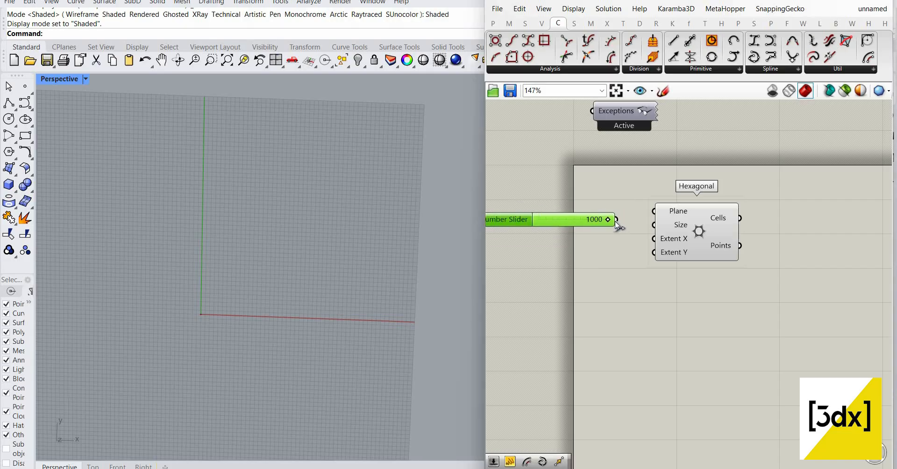
pyautogui.scroll(3, 605, 219)
pyautogui.moveTo(616, 219); pyautogui.dragTo(763, 218)
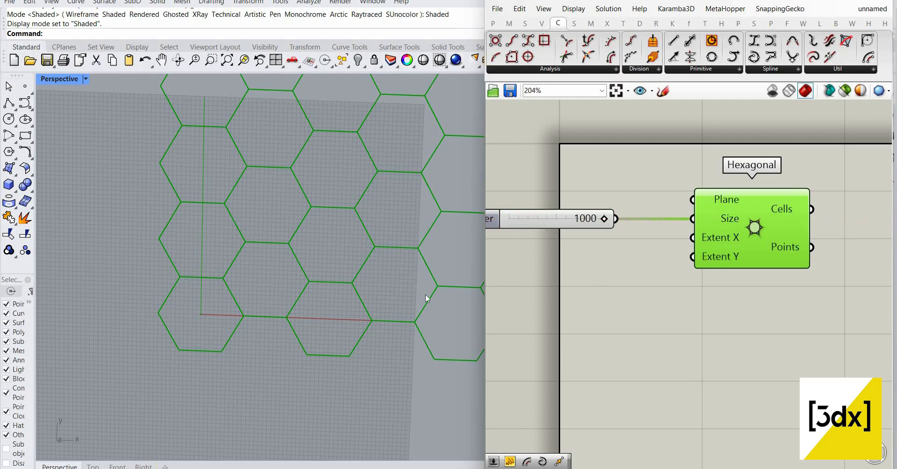
pyautogui.scroll(-5, 352, 284)
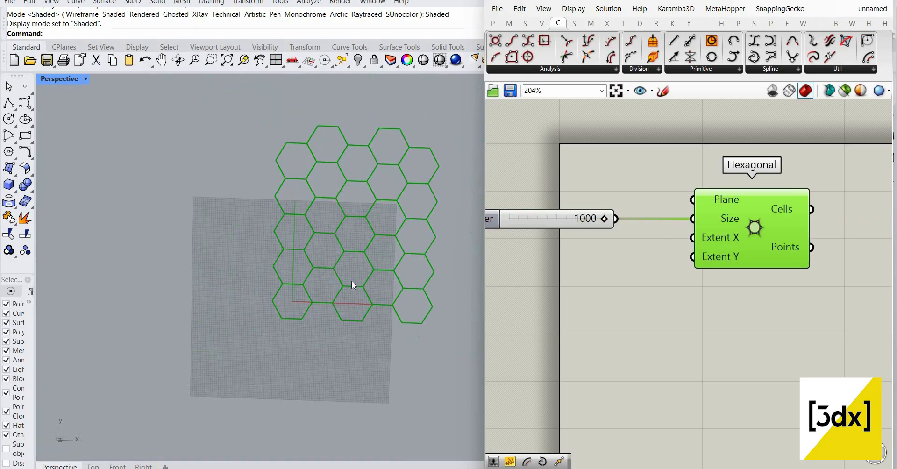
# - Add a number slider set to 5, connect it to Extent X and Extent Y of the Hexagonal component, and align it under the 1000 slider
pyautogui.doubleClick(582, 259)
pyautogui.write('5')
pyautogui.press('Return')
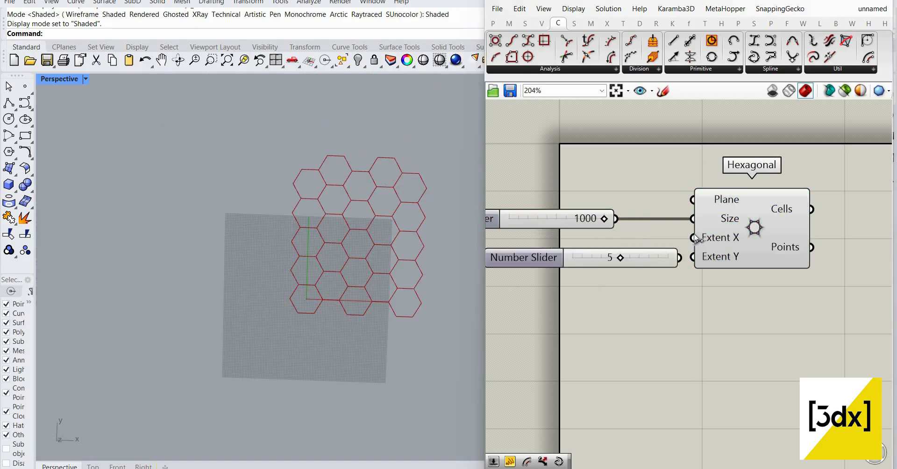
pyautogui.moveTo(669, 262); pyautogui.dragTo(693, 257)
pyautogui.moveTo(754, 229); pyautogui.dragTo(791, 229)
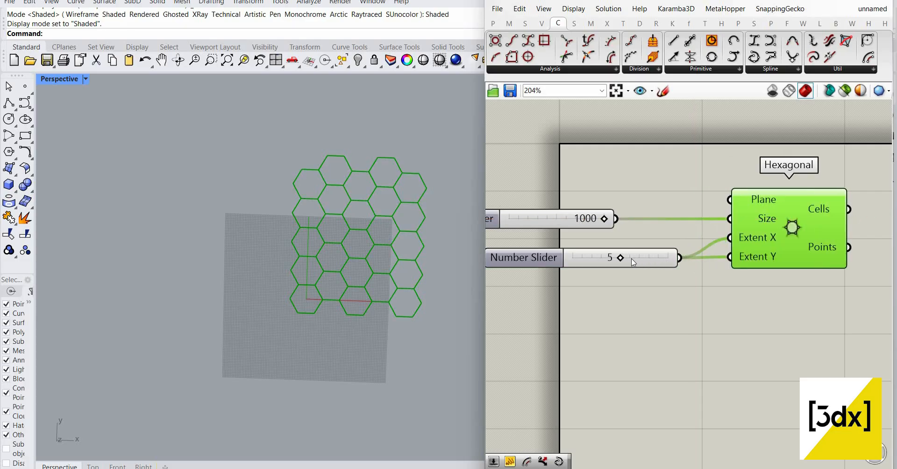
pyautogui.moveTo(632, 263); pyautogui.dragTo(601, 253)
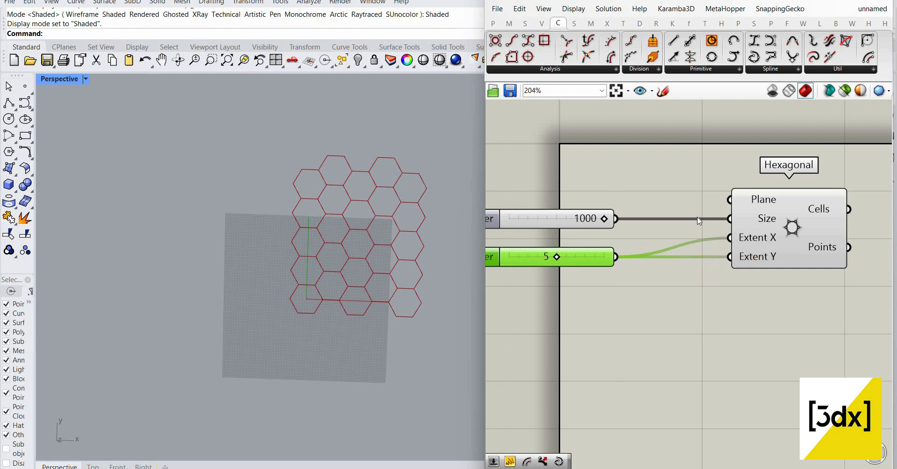
# - Add an Offset Curve component beside the Hexagonal component and connect the Cells output to its Curve input
pyautogui.scroll(-4, 579, 208)
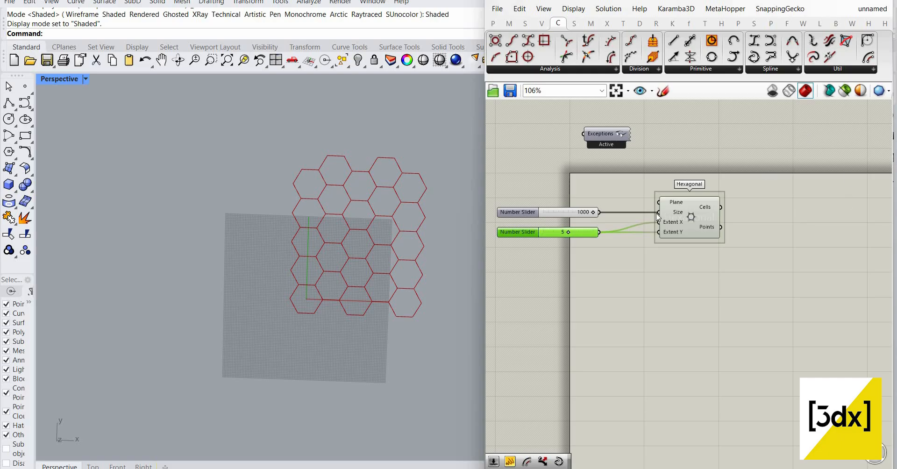
pyautogui.scroll(3, 686, 212)
pyautogui.moveTo(703, 202); pyautogui.dragTo(669, 199)
pyautogui.moveTo(784, 194); pyautogui.dragTo(688, 184, button='right')
pyautogui.scroll(-1, 688, 184)
pyautogui.doubleClick(688, 184)
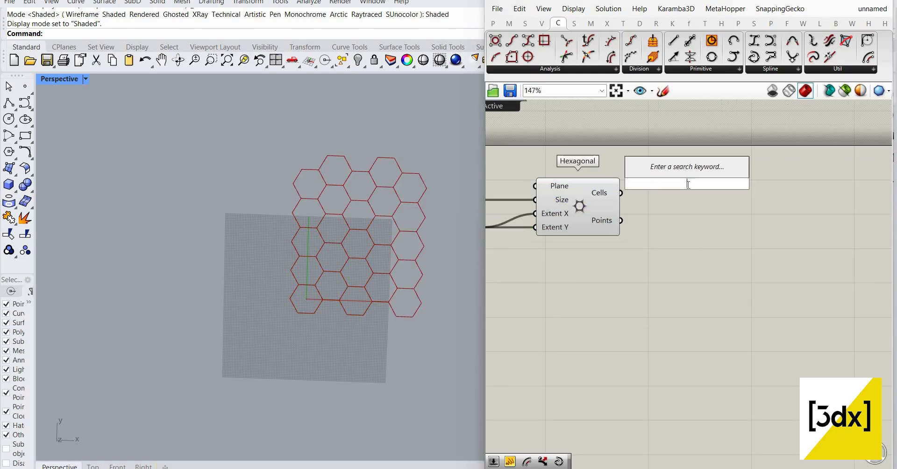
pyautogui.write('off')
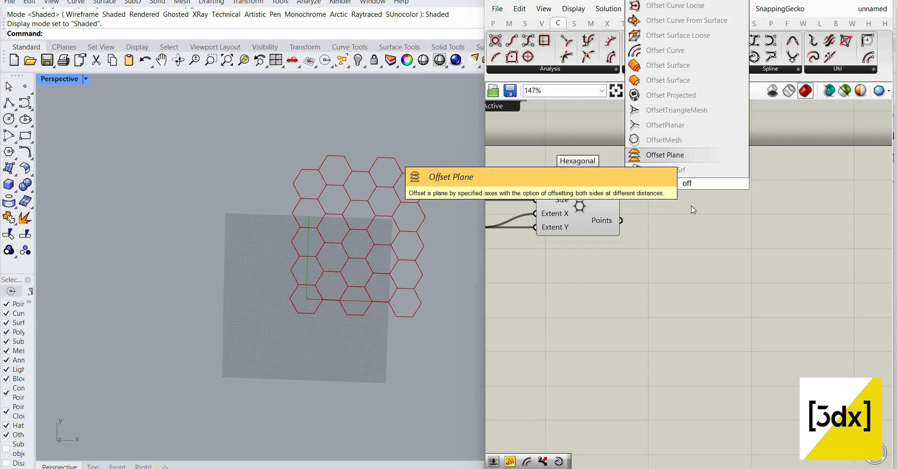
pyautogui.write('set')
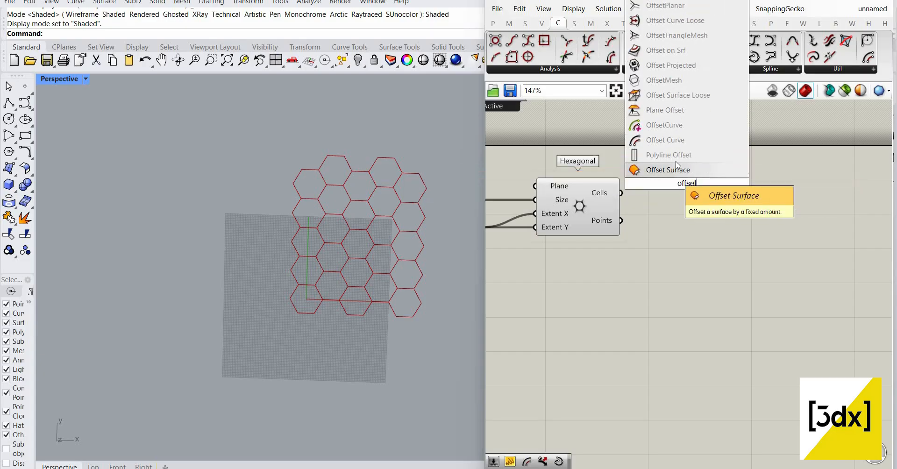
pyautogui.click(674, 141)
pyautogui.scroll(2, 647, 192)
pyautogui.moveTo(613, 194); pyautogui.dragTo(667, 195)
pyautogui.moveTo(735, 208); pyautogui.dragTo(757, 209)
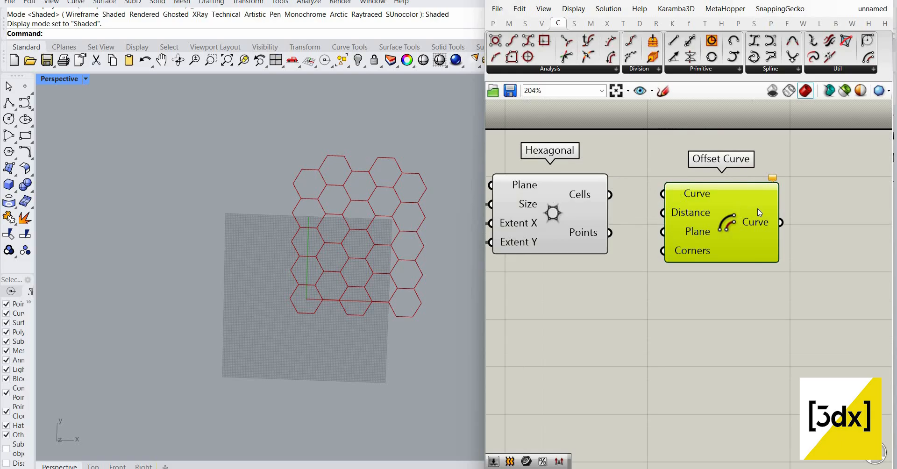
# - Connect the 1000 slider to the Offset Curve component's Distance input
pyautogui.scroll(-3, 764, 212)
pyautogui.moveTo(595, 214); pyautogui.dragTo(674, 215, button='right')
pyautogui.moveTo(592, 208); pyautogui.dragTo(785, 214)
# - Set the expression of the Offset Curve's Distance input to -(x/2) and commit it
pyautogui.scroll(4, 826, 235)
pyautogui.scroll(3, 804, 252)
pyautogui.rightClick(750, 189)
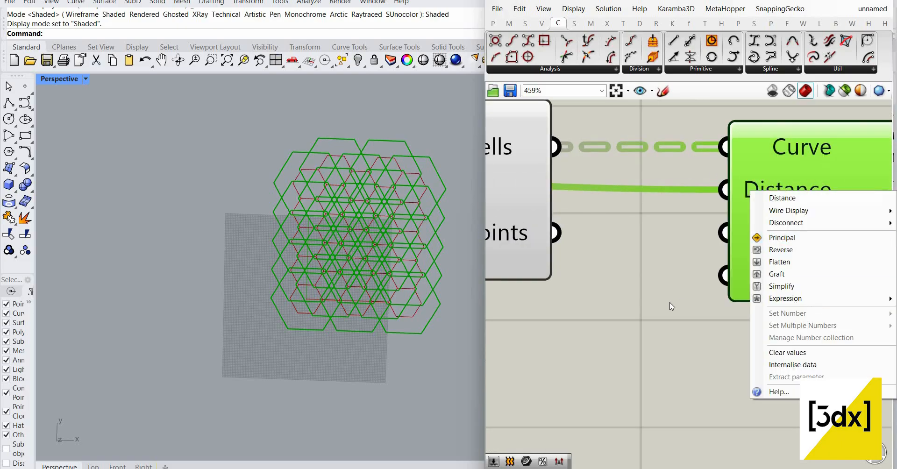
pyautogui.moveTo(794, 298)
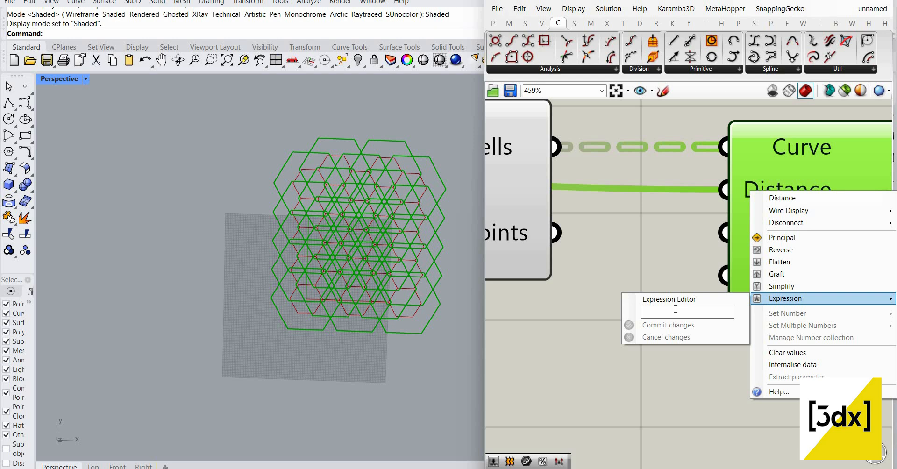
pyautogui.click(675, 309)
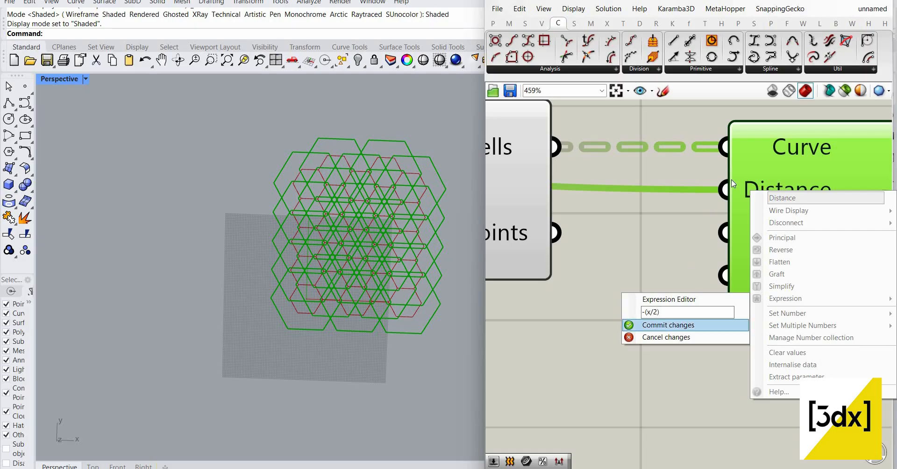
pyautogui.click(676, 324)
pyautogui.scroll(-4, 680, 216)
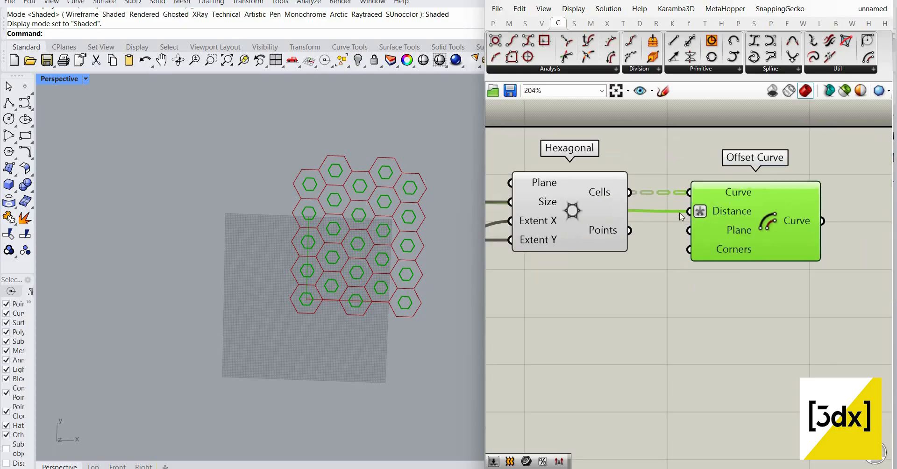
# - Move the Offset Curve component down so it sits below and beside the Hexagonal component
pyautogui.moveTo(759, 248); pyautogui.dragTo(749, 340)
pyautogui.scroll(-2, 636, 231)
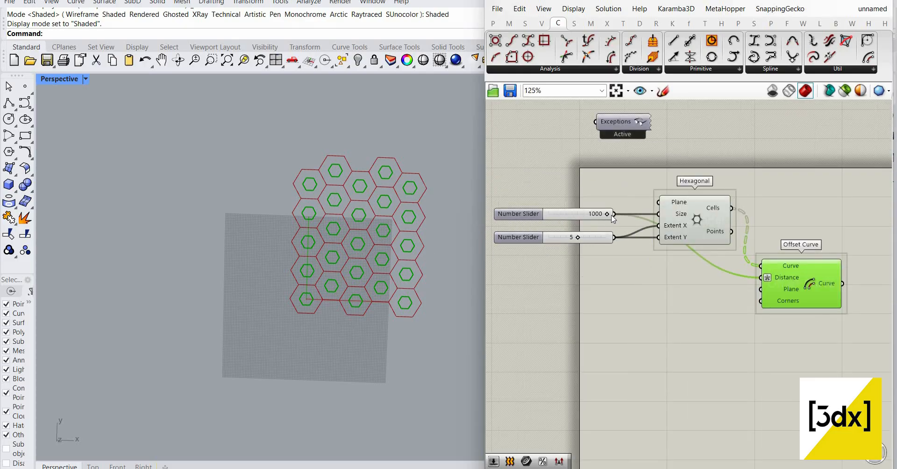
pyautogui.scroll(3, 585, 214)
pyautogui.moveTo(626, 214)
pyautogui.mouseDown()
pyautogui.moveTo(519, 214)
pyautogui.moveTo(638, 215)
pyautogui.mouseUp()
pyautogui.scroll(2, 383, 288)
pyautogui.scroll(-5, 690, 234)
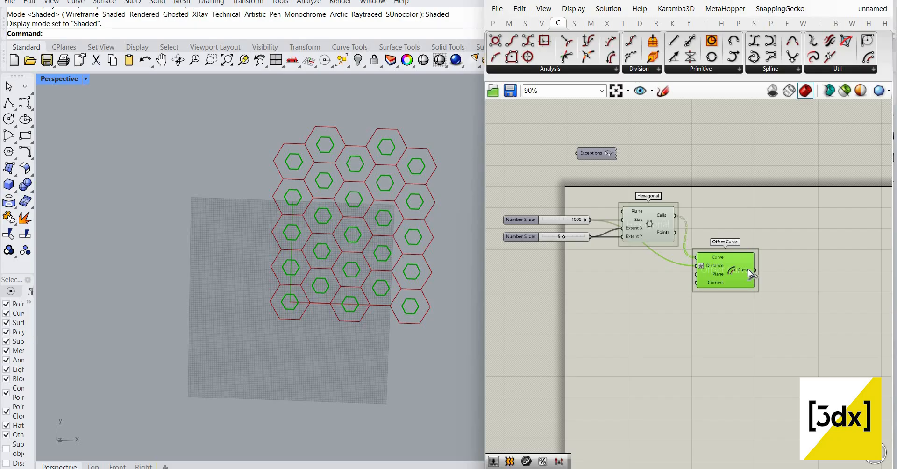
pyautogui.click(780, 278)
pyautogui.scroll(1, 780, 278)
pyautogui.click(698, 272)
pyautogui.scroll(-1, 769, 282)
pyautogui.moveTo(768, 282); pyautogui.dragTo(698, 269, button='right')
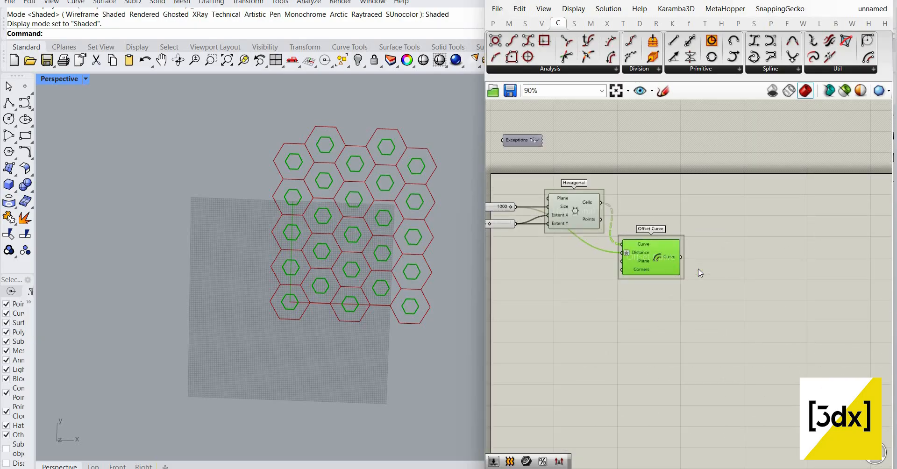
pyautogui.doubleClick(732, 267)
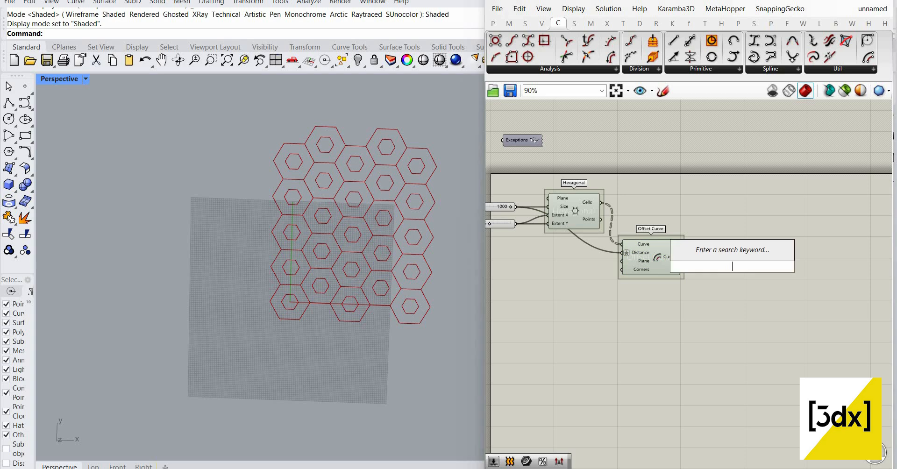
pyautogui.write('expl')
pyautogui.press('Escape')
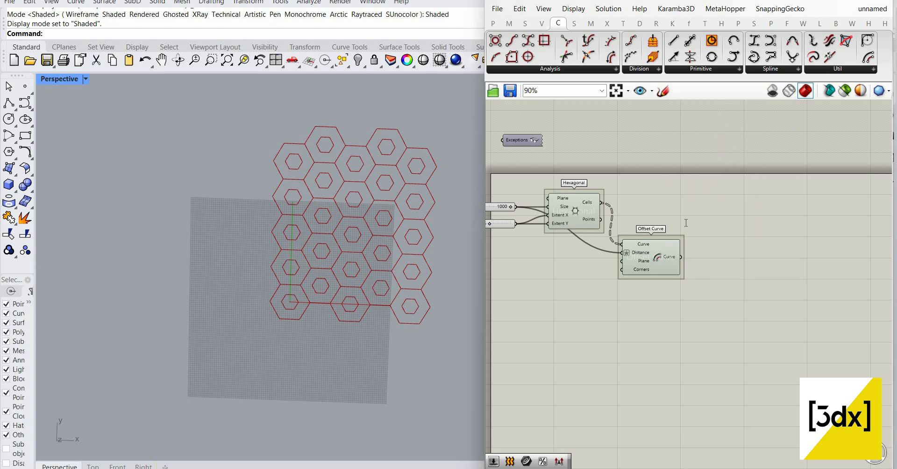
# - Add a Move component, connect the Hexagonal Cells output to its Geometry input, and place it further along the same row
pyautogui.doubleClick(685, 223)
pyautogui.write('move')
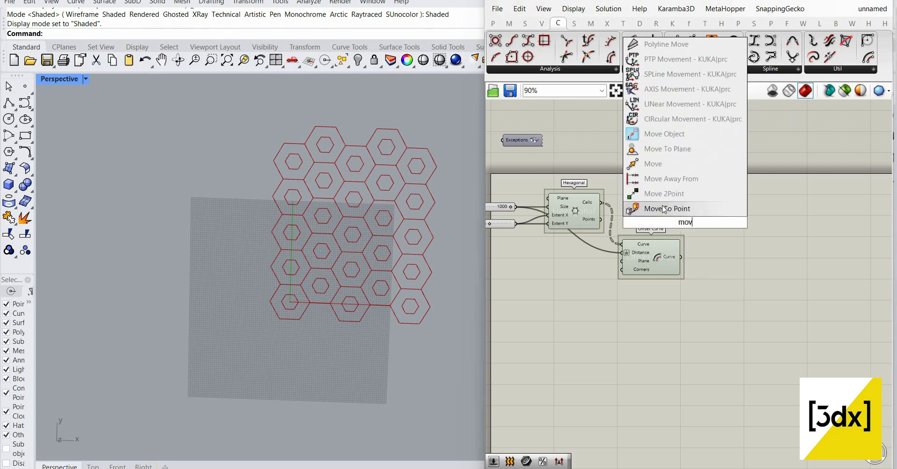
pyautogui.press('Return')
pyautogui.scroll(3, 673, 229)
pyautogui.moveTo(674, 229); pyautogui.dragTo(730, 210)
pyautogui.moveTo(556, 186); pyautogui.dragTo(697, 192)
pyautogui.moveTo(792, 186); pyautogui.dragTo(856, 173)
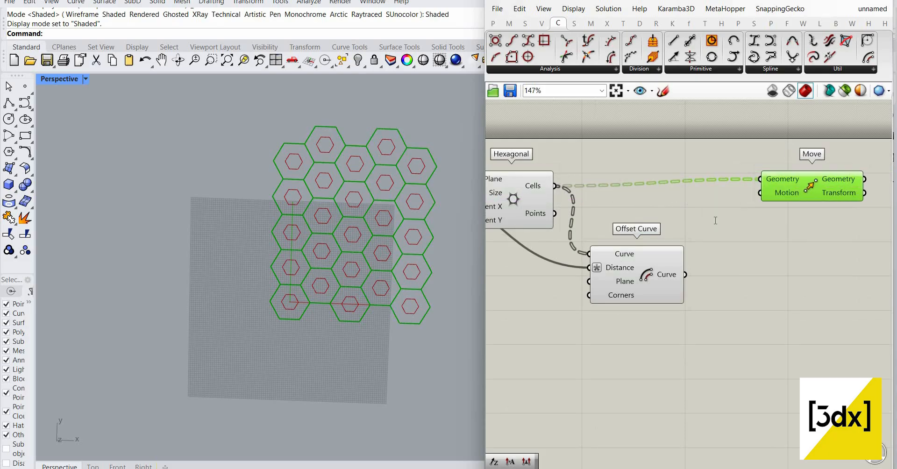
# - Add a Unit Z component and connect its Unit vector output to the Move component's Motion input
pyautogui.click(714, 220)
pyautogui.doubleClick(717, 219)
pyautogui.write('unit z')
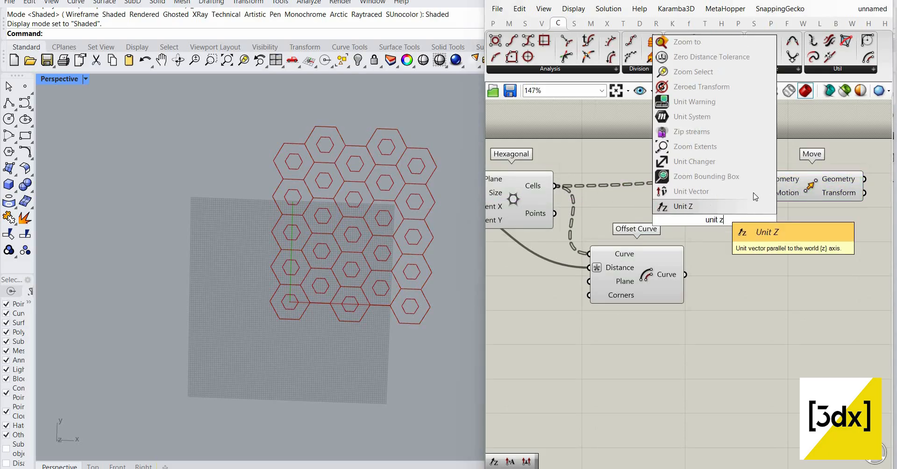
pyautogui.press('Return')
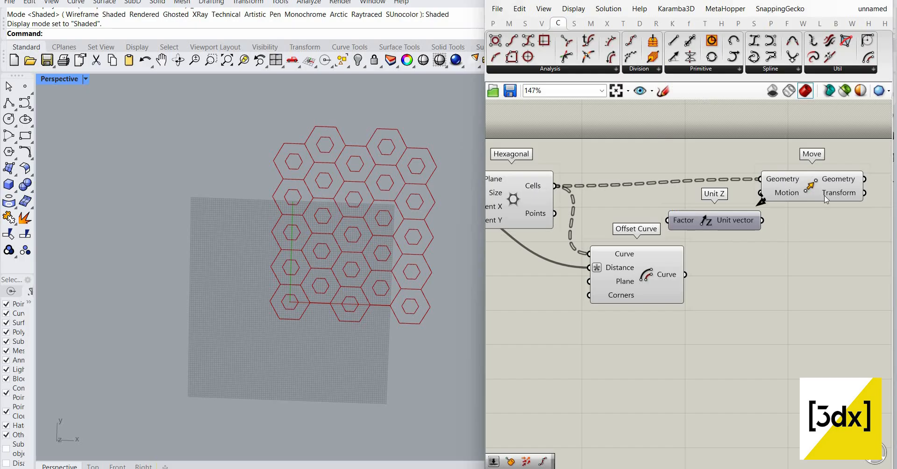
pyautogui.moveTo(765, 223); pyautogui.dragTo(773, 192)
# - Add a number slider set to 2000, connect it to Unit Z's Factor input, and place Unit Z below the Offset Curve component
pyautogui.scroll(-3, 622, 233)
pyautogui.scroll(-1, 622, 234)
pyautogui.click(674, 233)
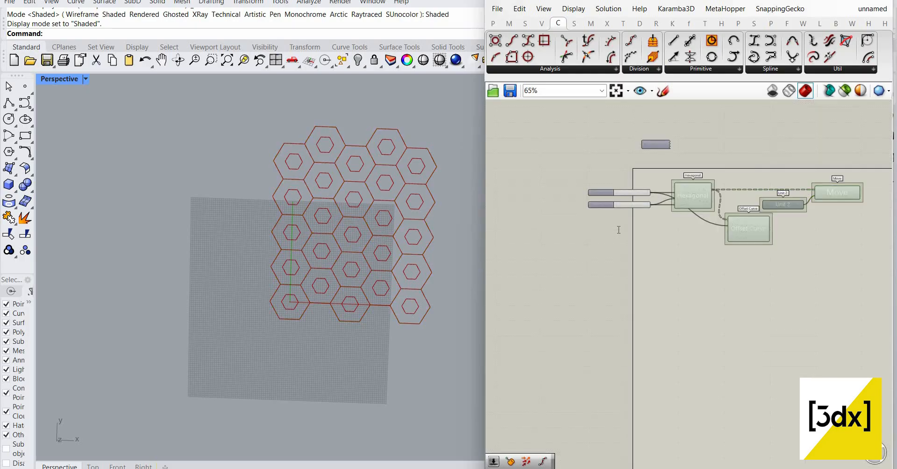
pyautogui.doubleClick(674, 234)
pyautogui.write('2000')
pyautogui.press('Return')
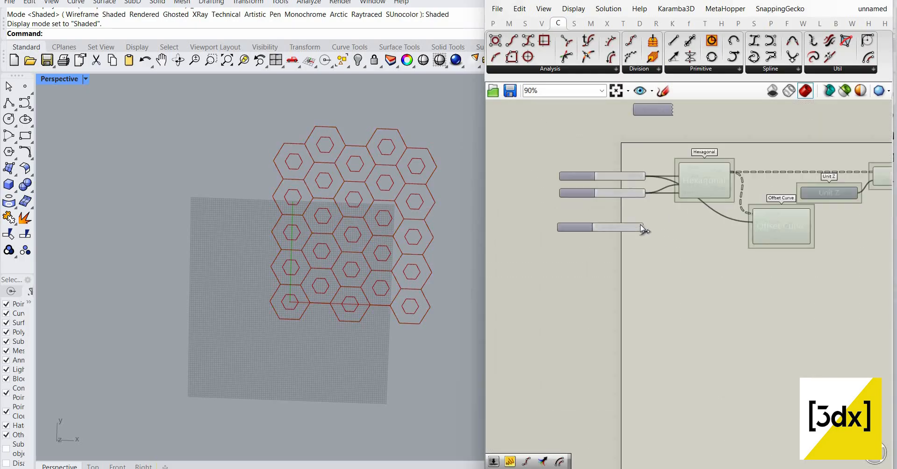
pyautogui.scroll(4, 654, 232)
pyautogui.moveTo(859, 186); pyautogui.dragTo(639, 222)
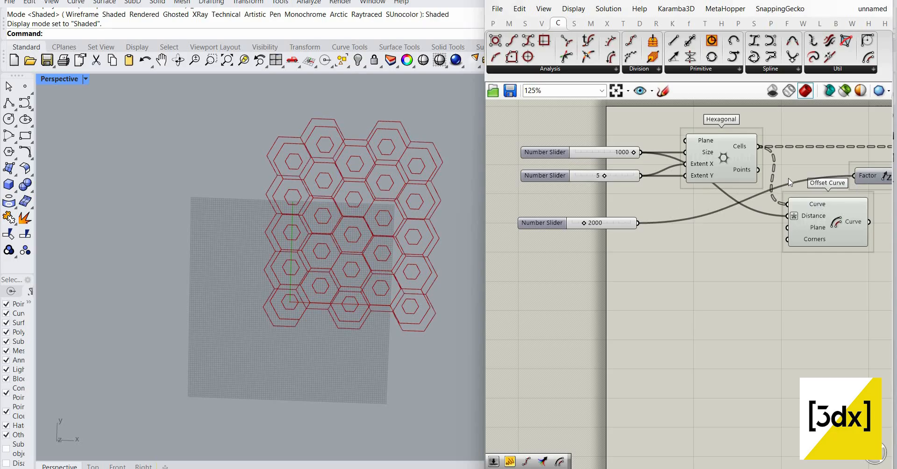
pyautogui.scroll(-1, 793, 257)
pyautogui.moveTo(743, 177); pyautogui.dragTo(747, 221)
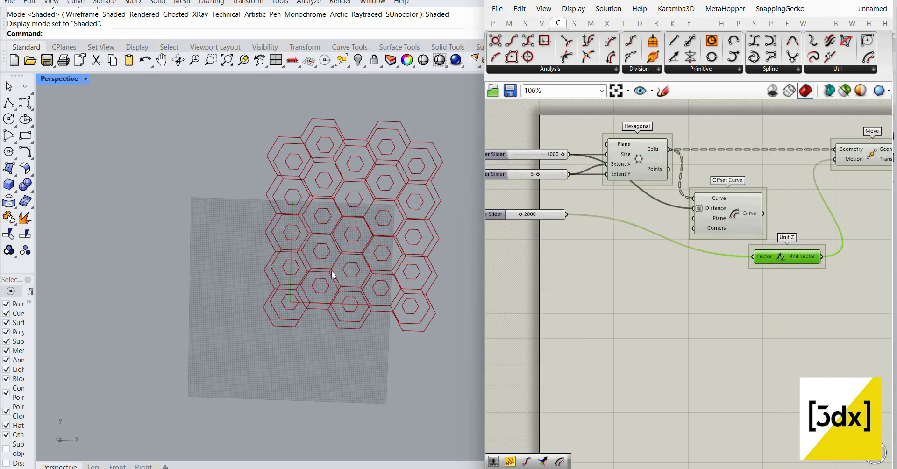
# - Turn off the Hexagonal component's preview so the original cells are hidden in the viewport
pyautogui.moveTo(333, 275); pyautogui.dragTo(448, 219, button='right')
pyautogui.click(640, 159)
pyautogui.scroll(1, 649, 154)
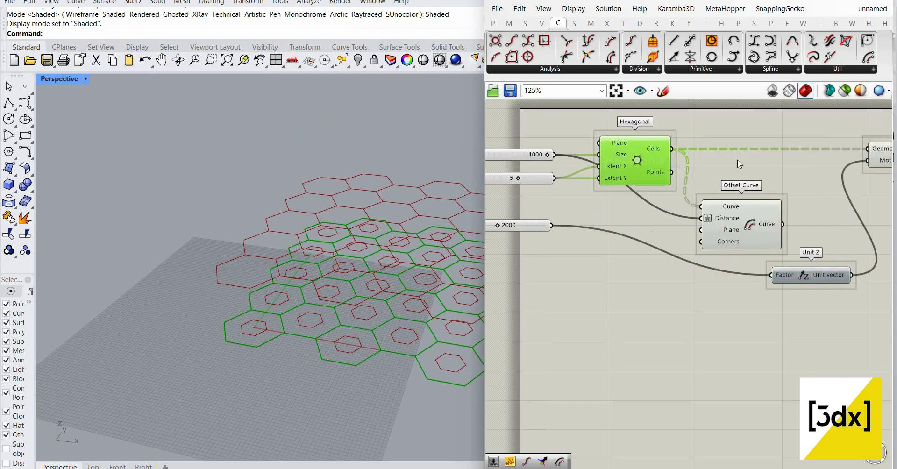
pyautogui.rightClick(745, 149)
pyautogui.click(745, 145)
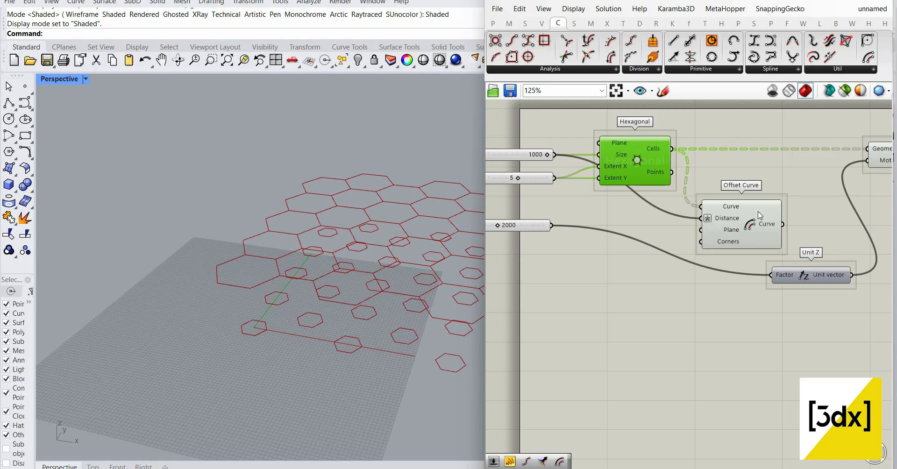
# - Reposition the Offset Curve component directly beneath the Move component
pyautogui.scroll(-2, 759, 215)
pyautogui.scroll(1, 607, 207)
pyautogui.moveTo(607, 208); pyautogui.dragTo(761, 210)
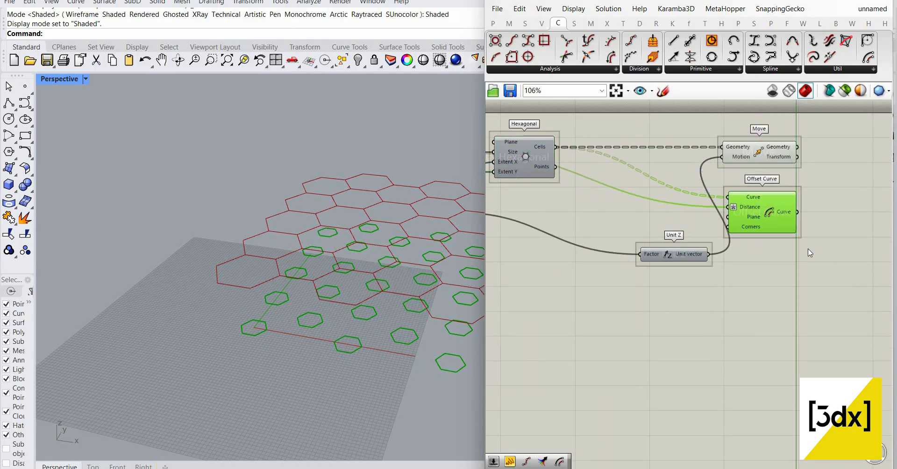
# - Add an Explode component beside Move and connect Move's Geometry output to its Curve input
pyautogui.scroll(-3, 621, 262)
pyautogui.moveTo(752, 243); pyautogui.dragTo(619, 233, button='right')
pyautogui.scroll(2, 619, 233)
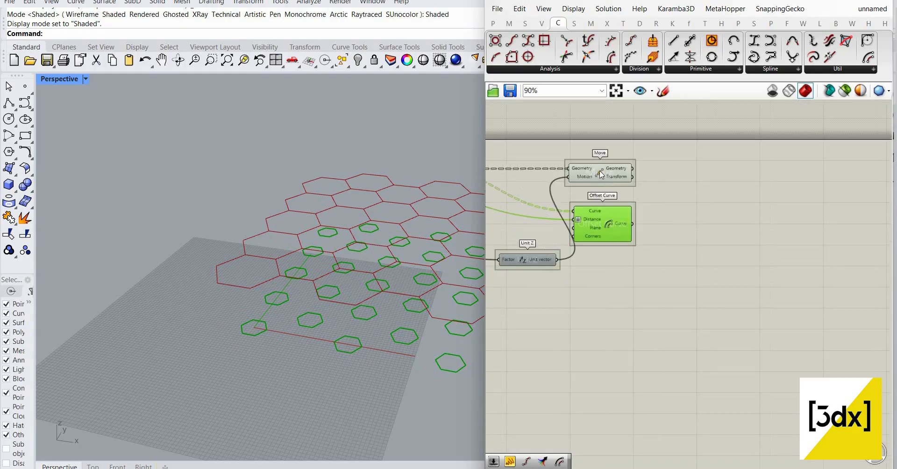
pyautogui.doubleClick(682, 214)
pyautogui.write('explode')
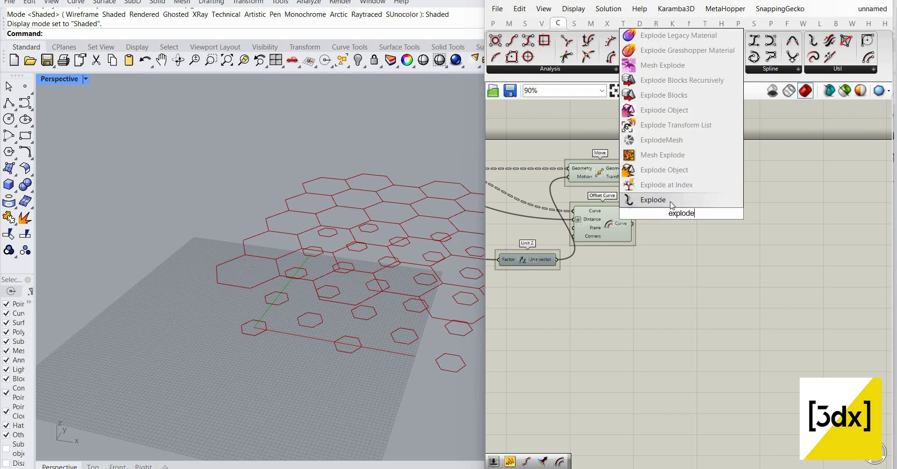
pyautogui.click(692, 171)
pyautogui.scroll(2, 666, 177)
pyautogui.scroll(1, 666, 177)
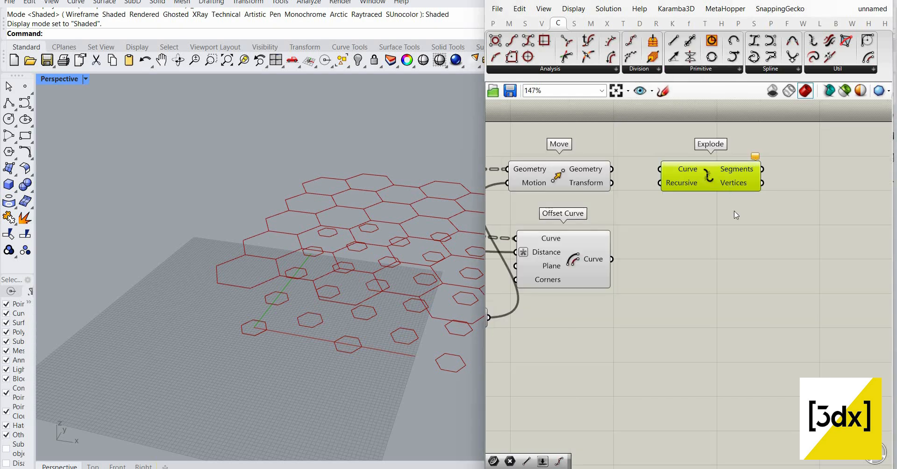
pyautogui.moveTo(624, 168); pyautogui.dragTo(658, 168)
# - Duplicate the Explode component, place the copy beside Offset Curve, and feed its Curve input from Offset Curve's output
pyautogui.hotkey('ctrl', 'c')
pyautogui.hotkey('ctrl', 'v')
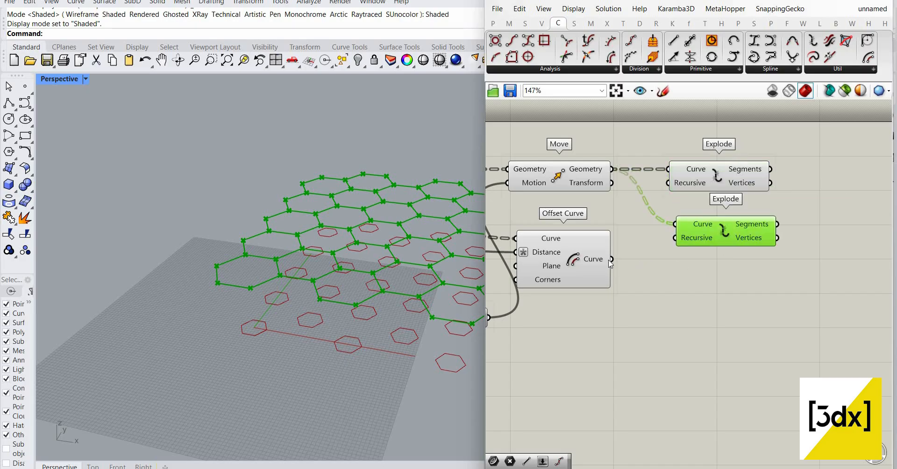
pyautogui.moveTo(720, 236); pyautogui.dragTo(611, 259)
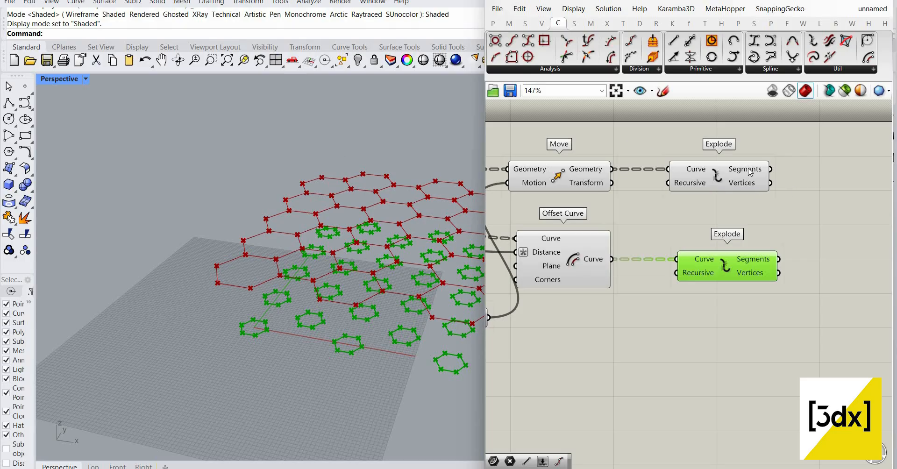
# - Add a Line component with Start Point and End Point inputs beside the two Explode components
pyautogui.moveTo(749, 171)
pyautogui.scroll(-3, 707, 232)
pyautogui.doubleClick(708, 232)
pyautogui.write('line')
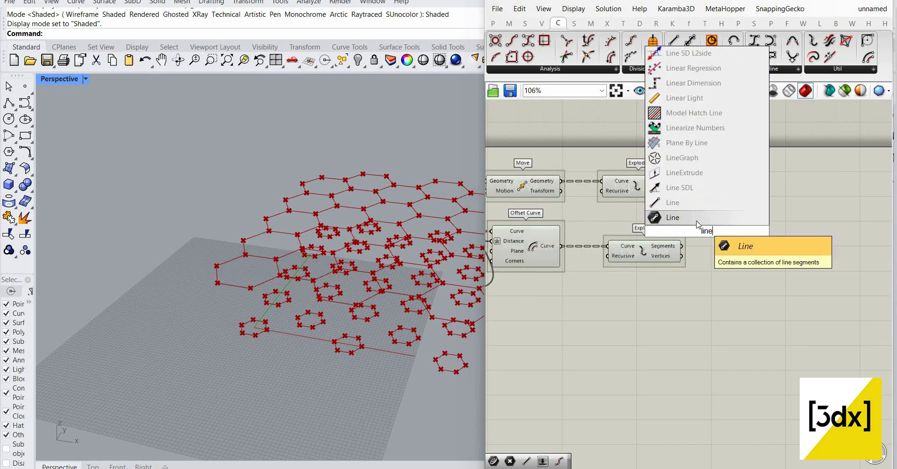
pyautogui.click(697, 223)
# - Try connecting the Segments outputs of the two Explode components to the Line's Start Point and End Point inputs
pyautogui.moveTo(645, 181); pyautogui.dragTo(722, 203)
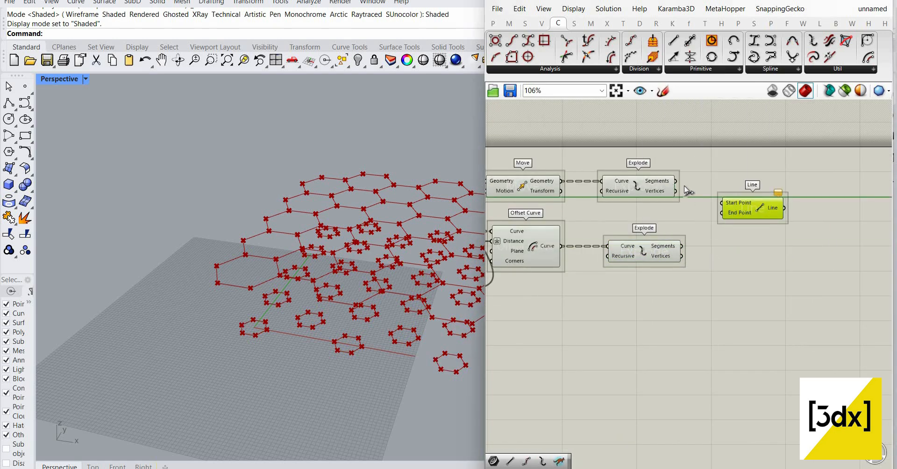
pyautogui.scroll(4, 689, 183)
pyautogui.moveTo(678, 286); pyautogui.dragTo(742, 232)
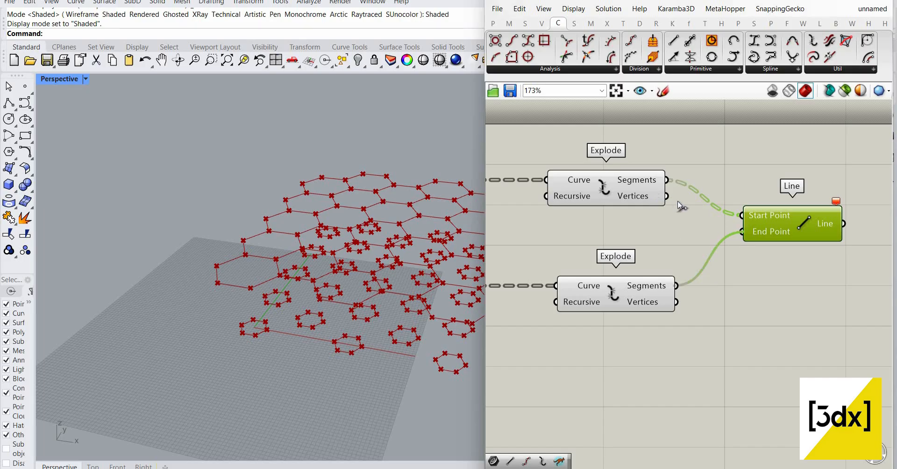
# - Connect the upper Explode's Vertices to the Line's Start Point and the lower Explode's Vertices to End Point, aligning Line with the upper Explode
pyautogui.moveTo(676, 301); pyautogui.dragTo(741, 232)
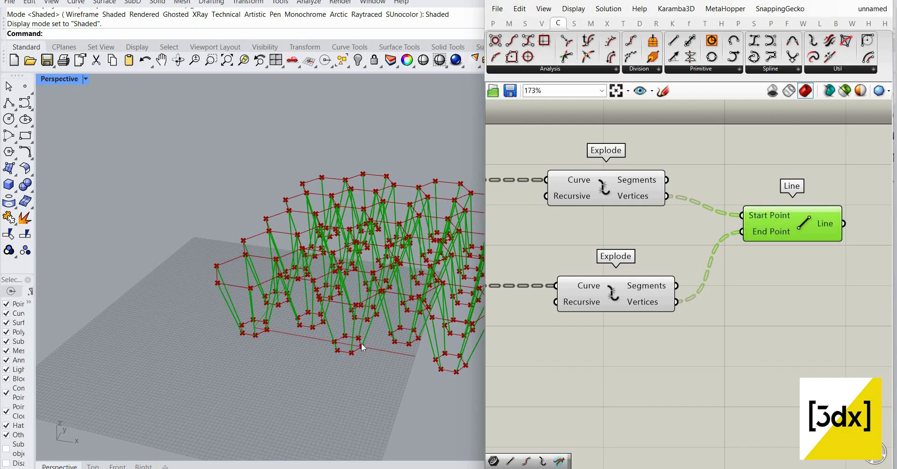
pyautogui.moveTo(804, 223); pyautogui.dragTo(817, 204)
pyautogui.moveTo(667, 195); pyautogui.dragTo(756, 196)
# - Add a Divide Curve component, connect the Line output to its Curve input, and align it with the Line component
pyautogui.moveTo(395, 340); pyautogui.dragTo(459, 306, button='right')
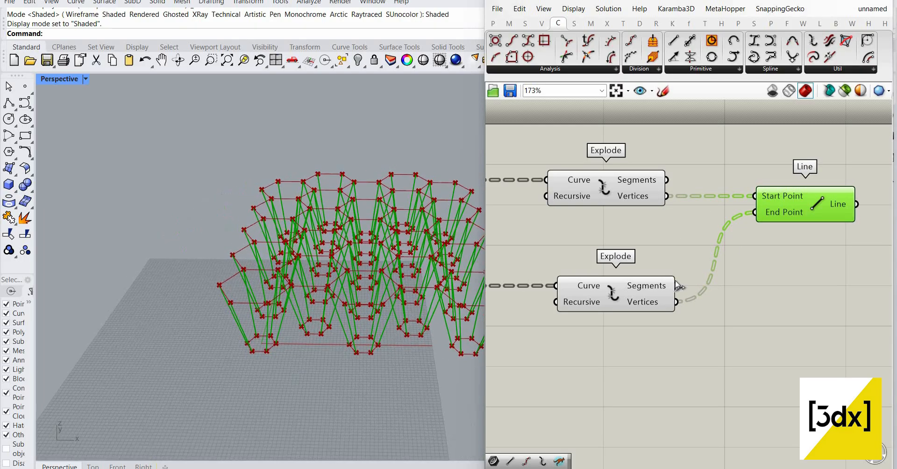
pyautogui.scroll(3, 397, 352)
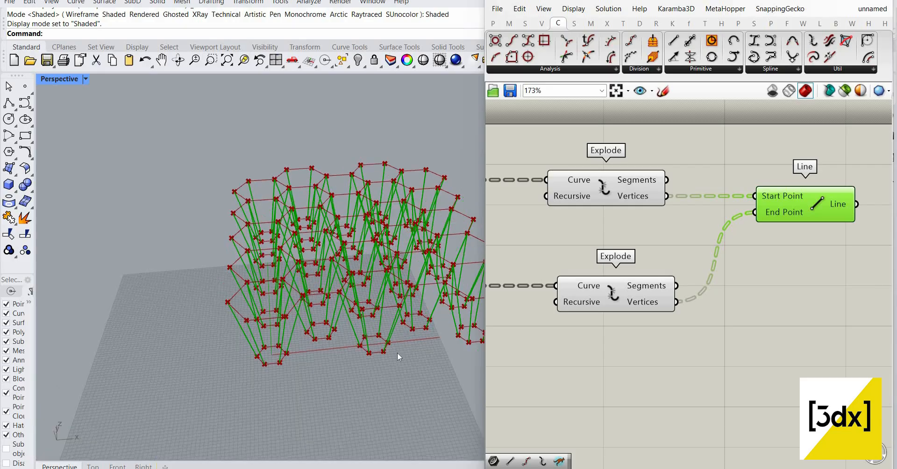
pyautogui.moveTo(397, 352); pyautogui.dragTo(386, 314, button='right')
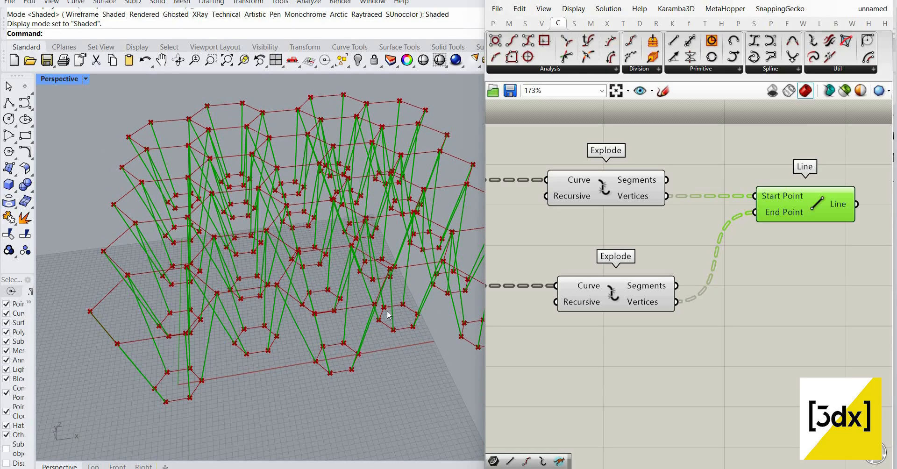
pyautogui.scroll(-3, 701, 225)
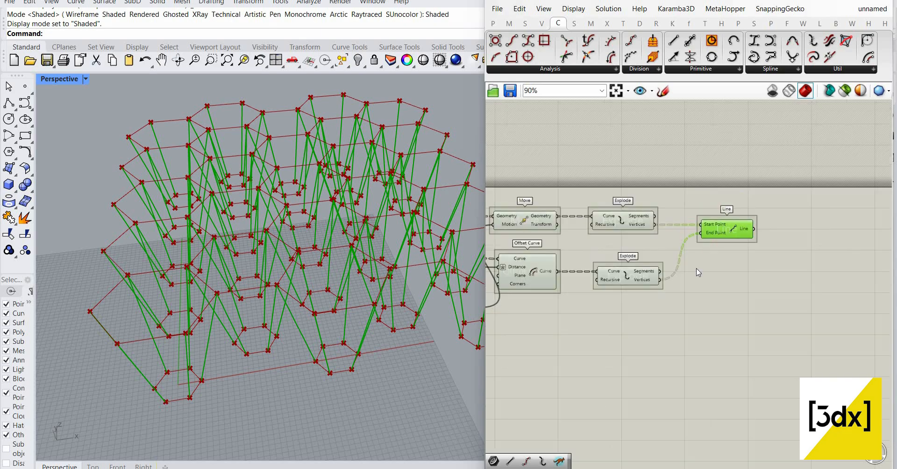
pyautogui.scroll(3, 729, 262)
pyautogui.scroll(-2, 734, 262)
pyautogui.doubleClick(732, 240)
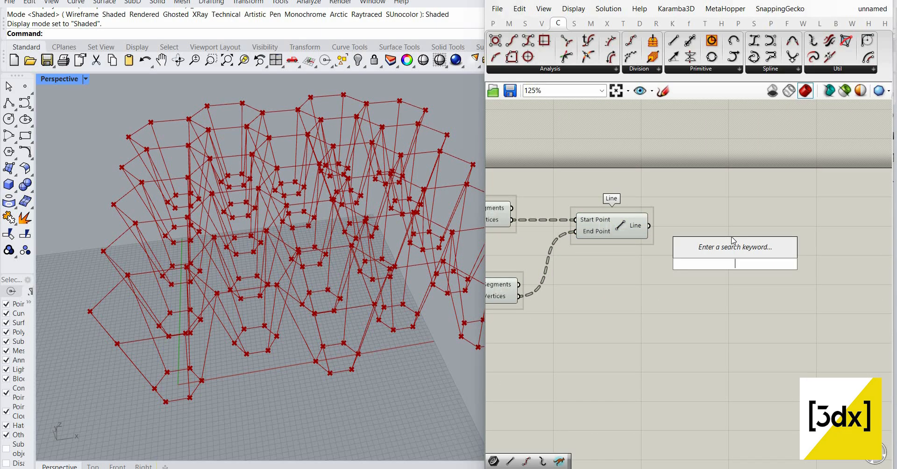
pyautogui.write('di')
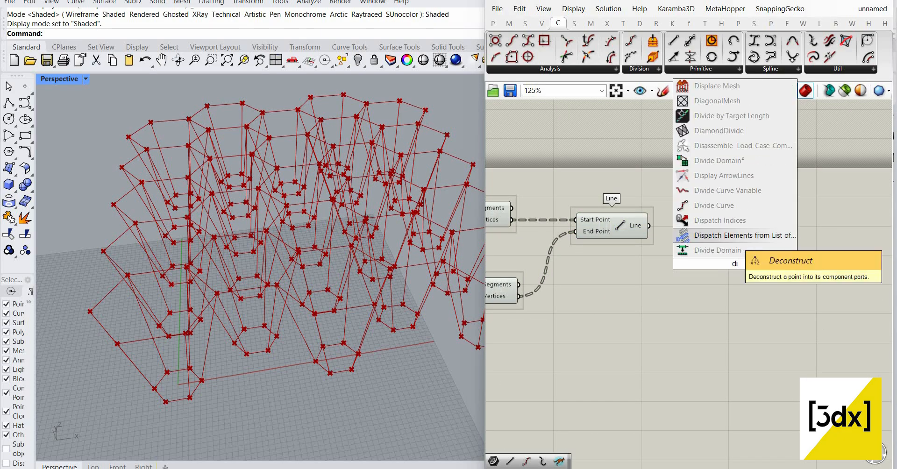
pyautogui.write('vide')
pyautogui.press('Return')
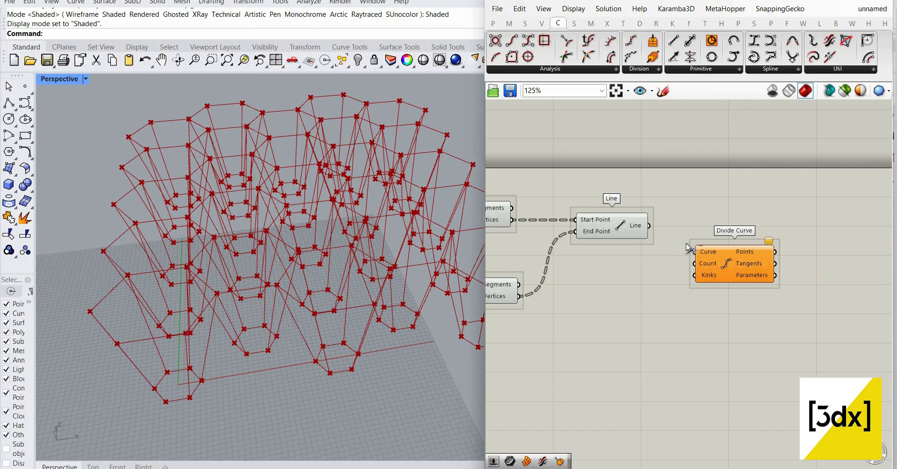
pyautogui.moveTo(694, 251); pyautogui.dragTo(648, 225)
pyautogui.moveTo(734, 264); pyautogui.dragTo(741, 238)
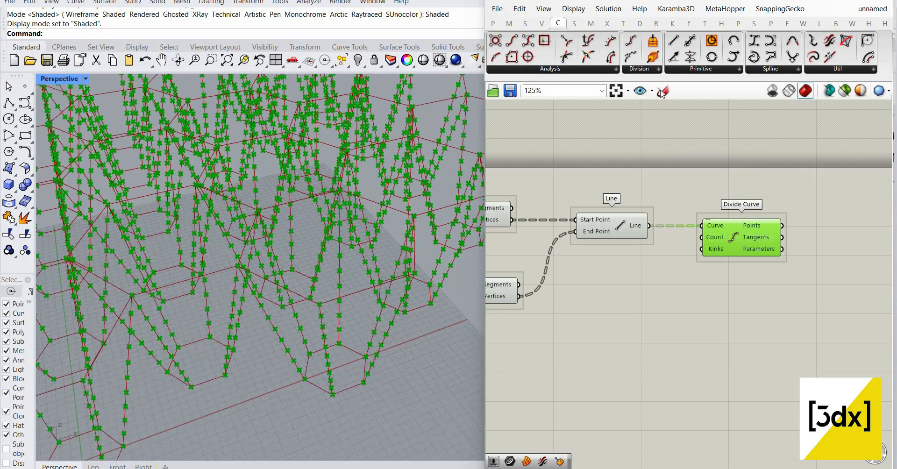
pyautogui.click(662, 91)
pyautogui.scroll(-2, 669, 206)
pyautogui.moveTo(669, 262)
pyautogui.mouseDown()
pyautogui.moveTo(722, 181)
pyautogui.moveTo(668, 260)
pyautogui.moveTo(664, 246)
pyautogui.mouseUp()
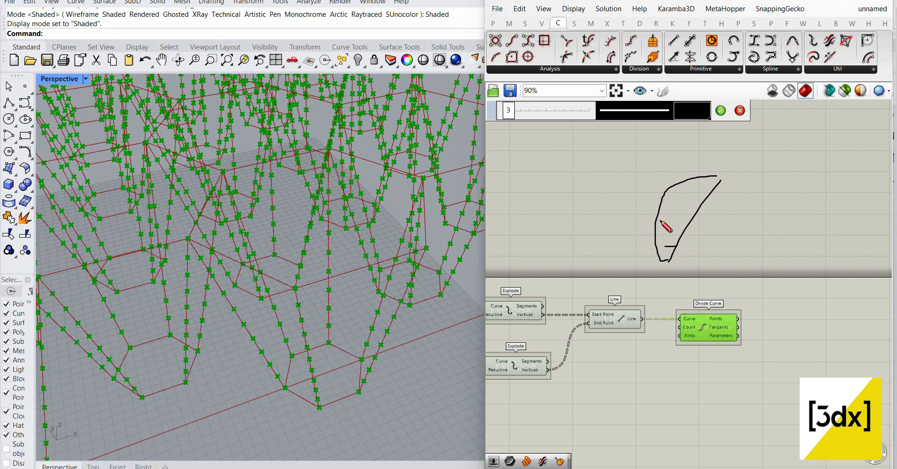
pyautogui.moveTo(645, 201); pyautogui.dragTo(682, 236)
pyautogui.moveTo(644, 238); pyautogui.dragTo(672, 247)
pyautogui.moveTo(661, 258); pyautogui.dragTo(714, 176)
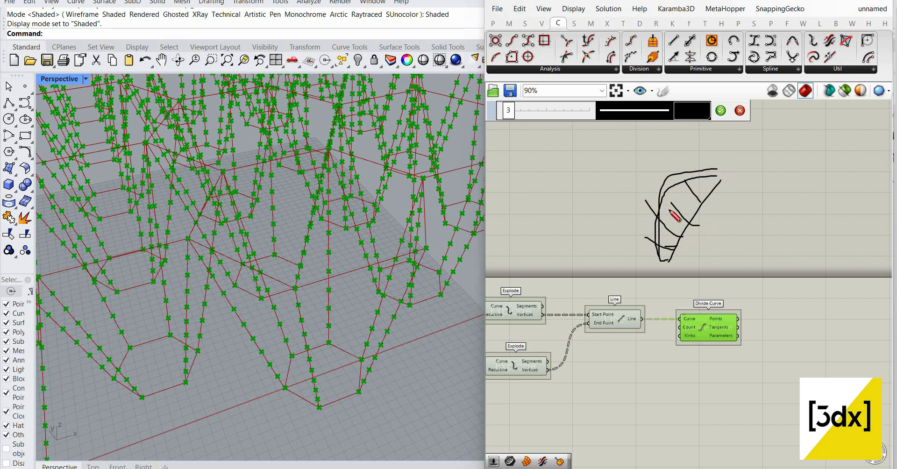
pyautogui.click(739, 111)
# - Add another Move component to the definition and connect Divide Curve's Points output to its Geometry input
pyautogui.scroll(4, 678, 275)
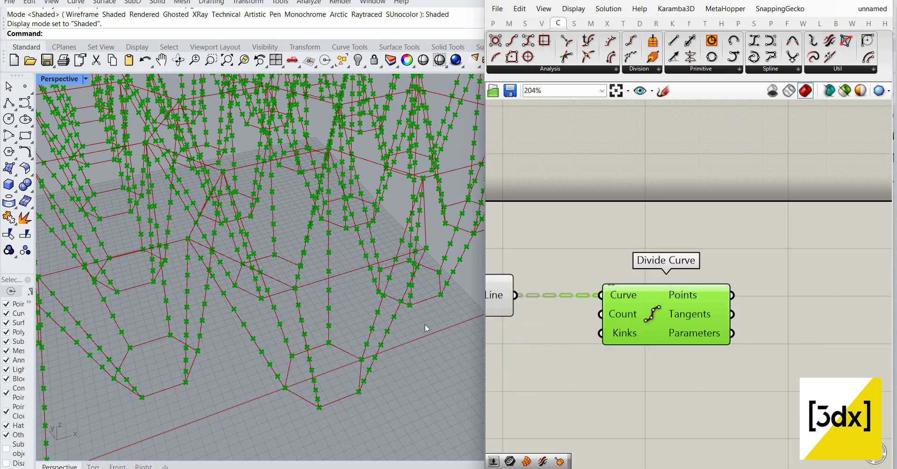
pyautogui.scroll(-4, 678, 275)
pyautogui.scroll(2, 360, 348)
pyautogui.moveTo(361, 349); pyautogui.dragTo(229, 301, button='right')
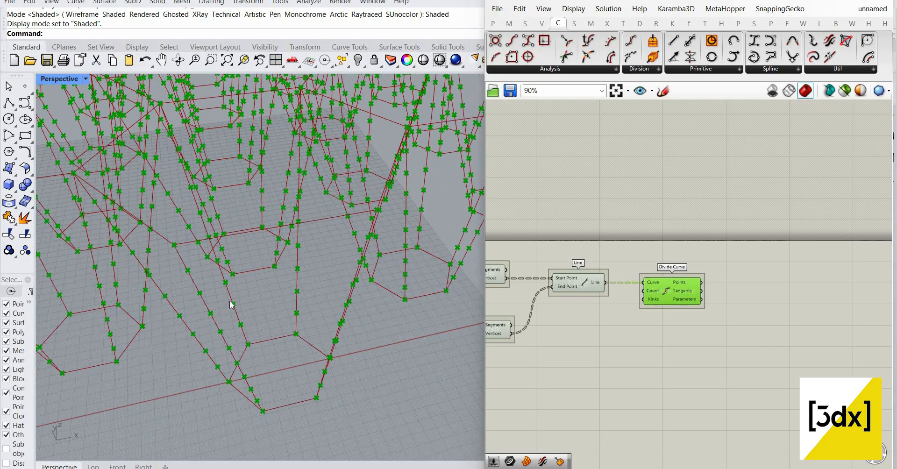
pyautogui.doubleClick(751, 298)
pyautogui.write('mov')
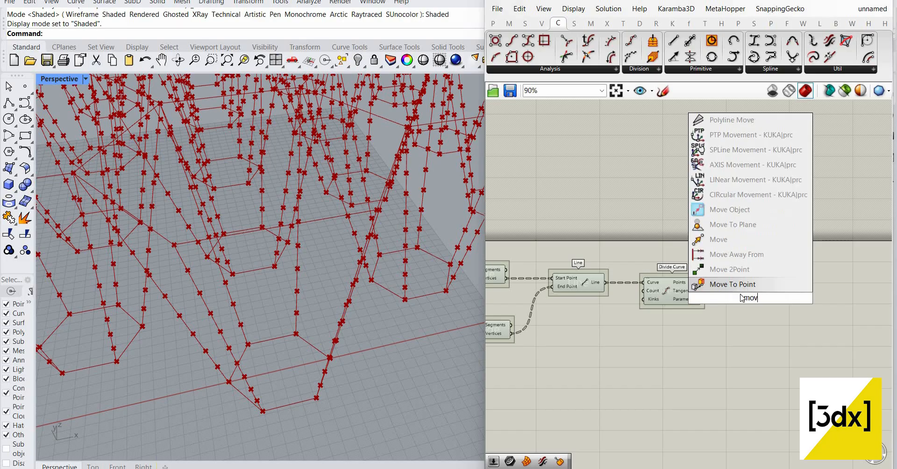
pyautogui.write('e')
pyautogui.click(746, 286)
pyautogui.moveTo(747, 296); pyautogui.dragTo(792, 289)
pyautogui.scroll(1, 702, 302)
pyautogui.moveTo(682, 289); pyautogui.dragTo(851, 316)
pyautogui.scroll(1, 703, 318)
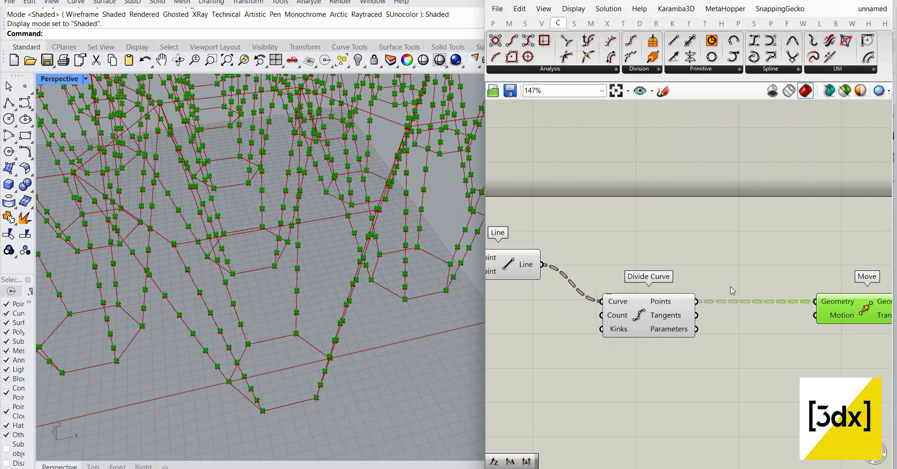
# - Move the Divide Curve component up so it lines up with the Line component
pyautogui.scroll(-2, 649, 309)
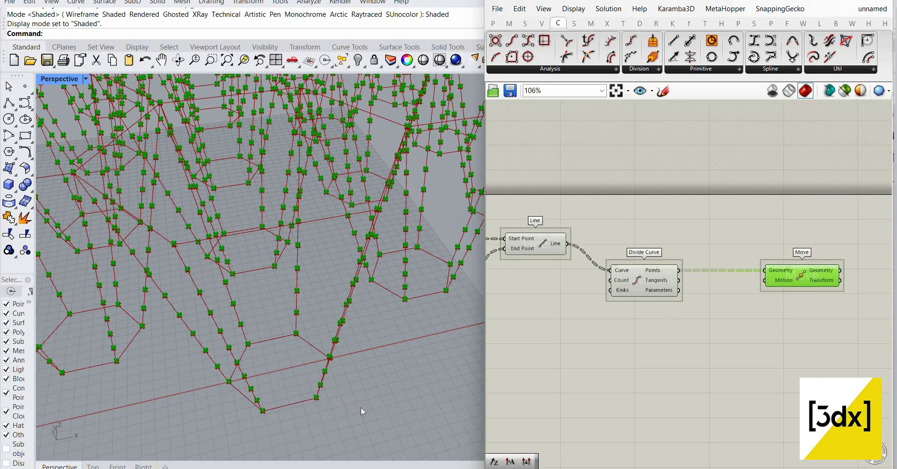
pyautogui.moveTo(361, 411); pyautogui.dragTo(340, 336, button='right')
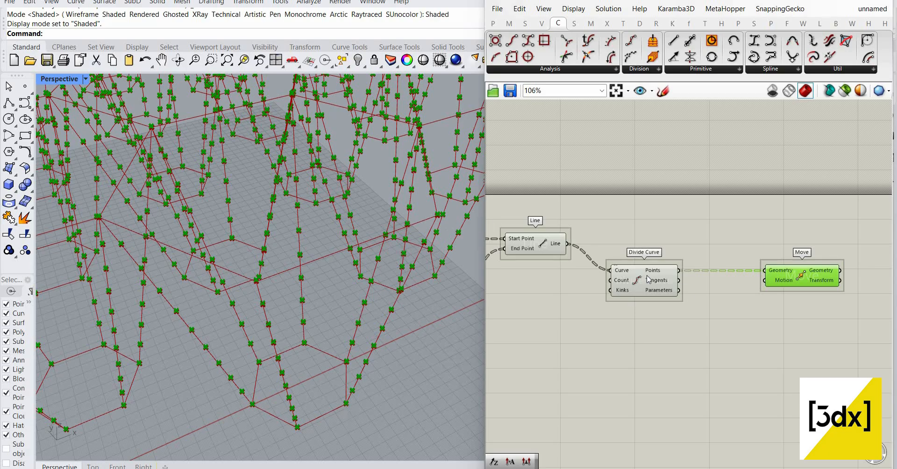
pyautogui.scroll(-3, 647, 274)
pyautogui.scroll(2, 652, 262)
pyautogui.moveTo(654, 260); pyautogui.dragTo(656, 238)
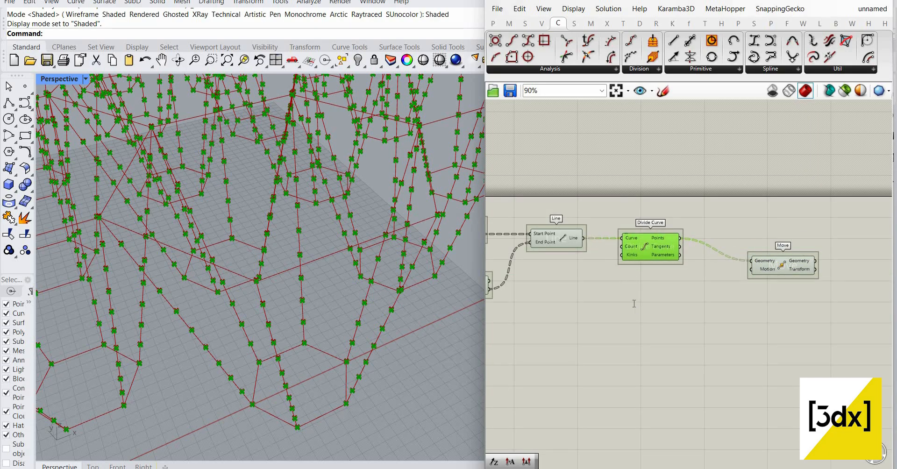
pyautogui.doubleClick(634, 303)
pyautogui.moveTo(602, 331); pyautogui.dragTo(710, 316, button='right')
pyautogui.scroll(-5, 710, 317)
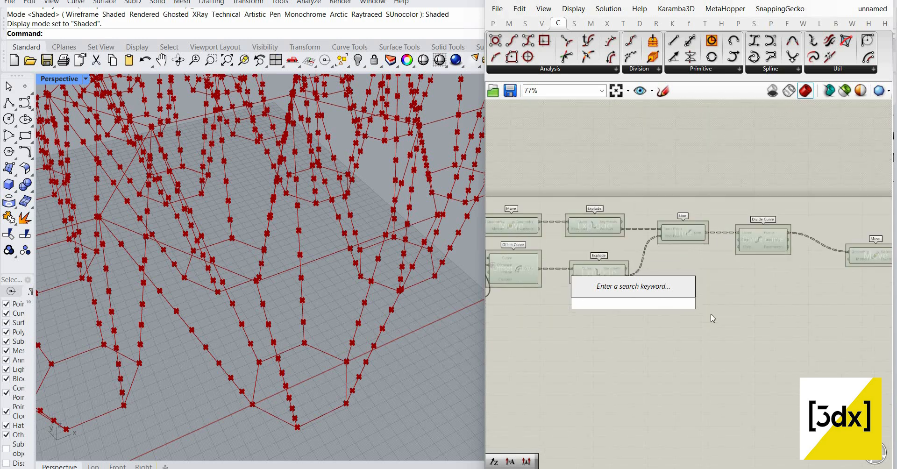
pyautogui.click(705, 295)
pyautogui.scroll(8, 699, 294)
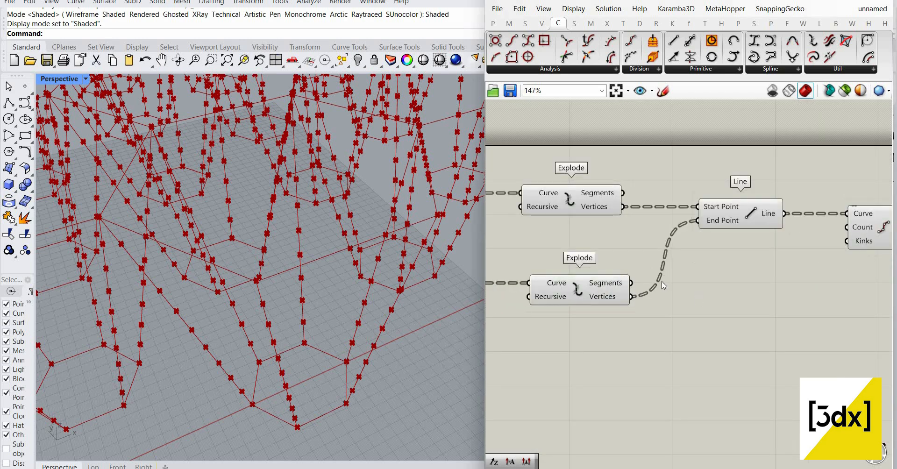
pyautogui.scroll(-5, 663, 285)
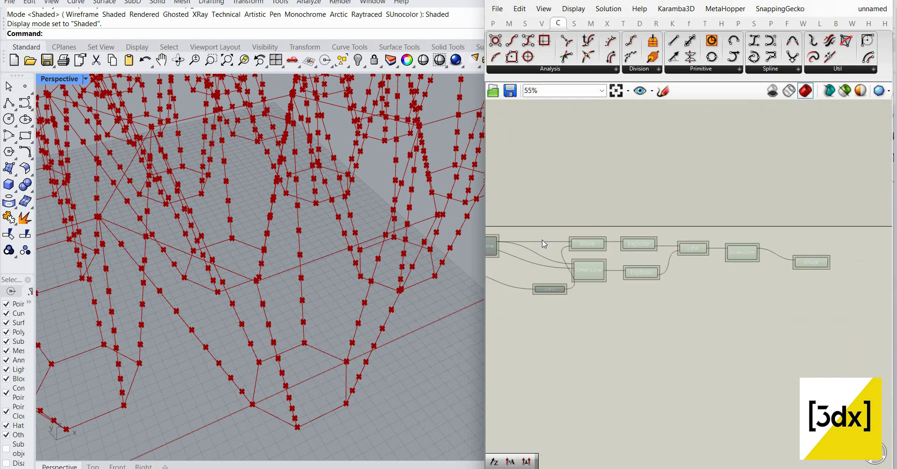
# - Add an Area component, feed the Offset Curve's output into its Geometry input, and place it below the lower Explode
pyautogui.scroll(5, 543, 243)
pyautogui.scroll(-2, 563, 261)
pyautogui.scroll(1, 565, 272)
pyautogui.doubleClick(559, 264)
pyautogui.write('a')
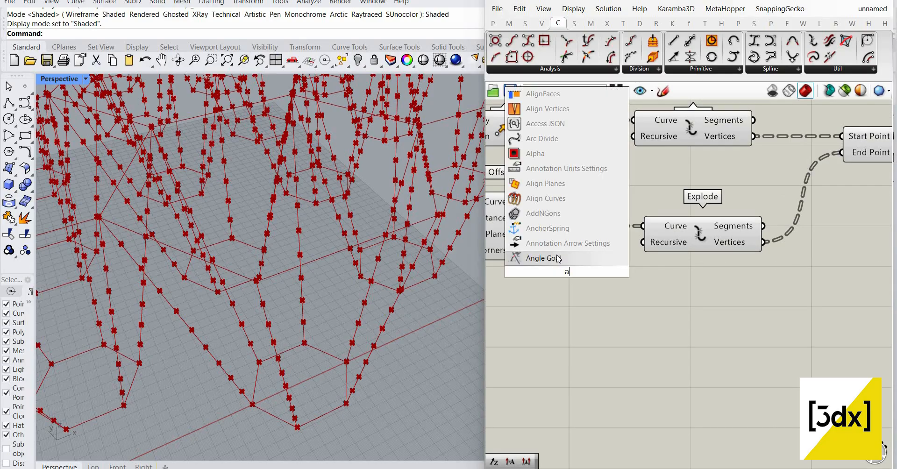
pyautogui.write('rea')
pyautogui.click(559, 257)
pyautogui.moveTo(566, 226); pyautogui.dragTo(522, 270)
pyautogui.moveTo(591, 284); pyautogui.dragTo(737, 342)
# - Add a Vector 2Pt component and connect the lower Explode's Vertices to Point A and the Area's Centroid to Point B
pyautogui.moveTo(834, 277); pyautogui.dragTo(697, 287, button='right')
pyautogui.scroll(-1, 697, 287)
pyautogui.doubleClick(697, 287)
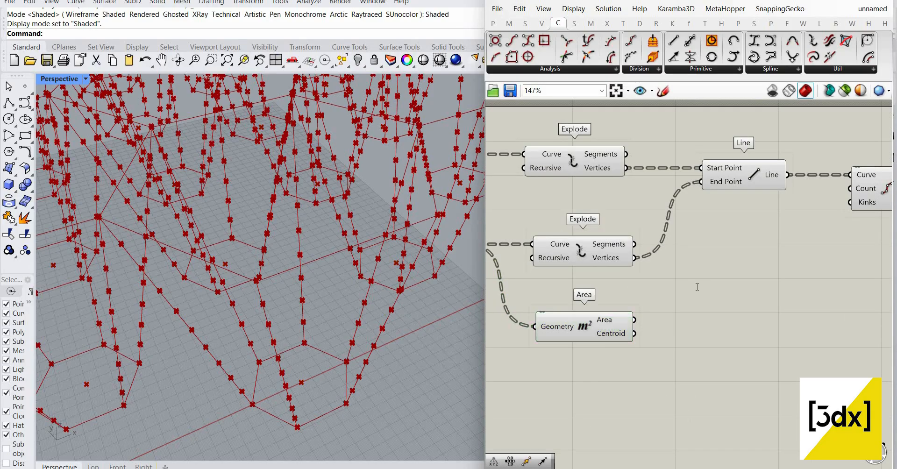
pyautogui.write('2pt')
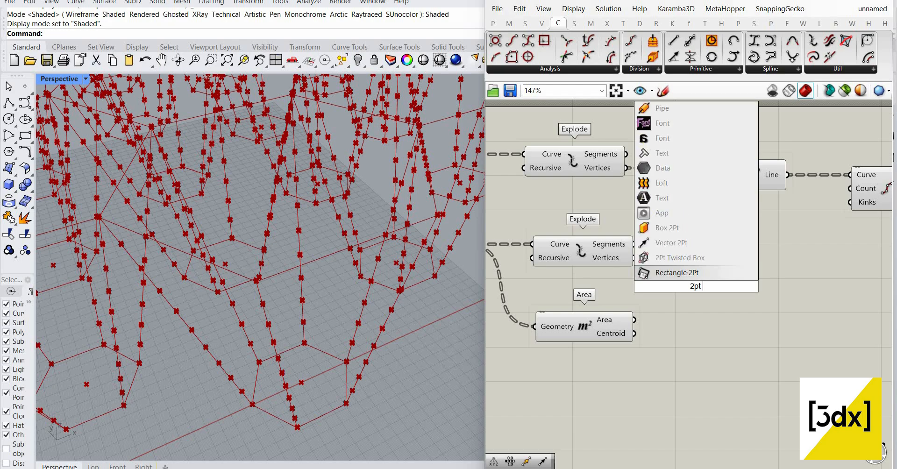
pyautogui.write(' vec')
pyautogui.press('Return')
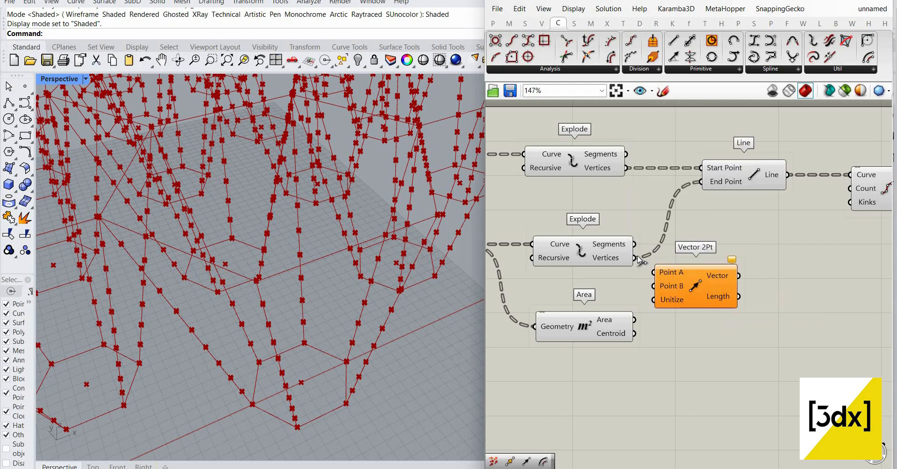
pyautogui.moveTo(633, 258); pyautogui.dragTo(654, 266)
pyautogui.moveTo(655, 287); pyautogui.dragTo(690, 330)
pyautogui.moveTo(635, 337); pyautogui.dragTo(702, 346)
pyautogui.doubleClick(739, 296)
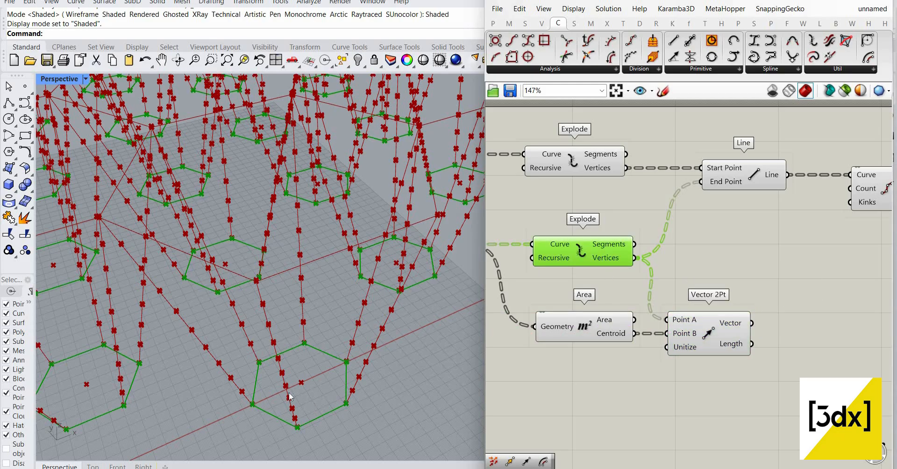
pyautogui.moveTo(289, 393); pyautogui.dragTo(377, 355, button='right')
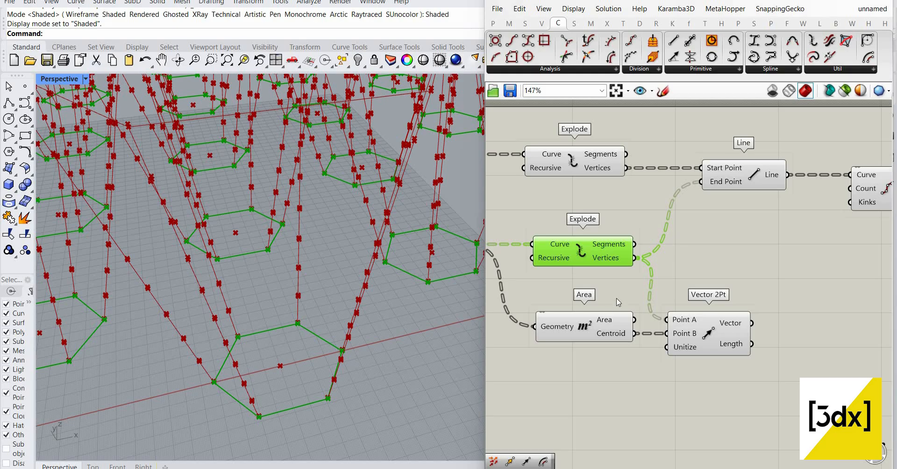
pyautogui.moveTo(623, 266)
pyautogui.moveTo(631, 339)
pyautogui.moveTo(314, 203); pyautogui.dragTo(280, 348, button='right')
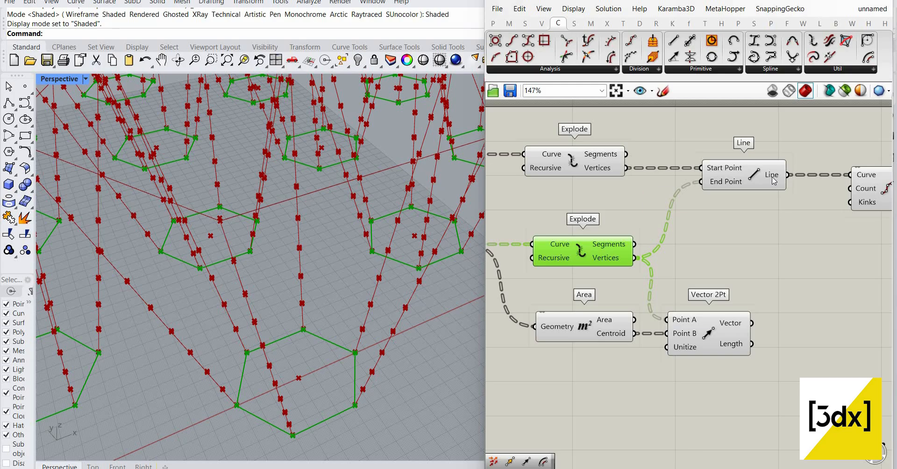
# - Sketch rough marks for a hexagon's vertices on the empty canvas above the components and discard the sketch
pyautogui.moveTo(774, 181)
pyautogui.click(663, 92)
pyautogui.scroll(-5, 654, 187)
pyautogui.scroll(4, 669, 185)
pyautogui.moveTo(656, 179); pyautogui.dragTo(666, 184)
pyautogui.moveTo(666, 179)
pyautogui.mouseDown()
pyautogui.moveTo(656, 185)
pyautogui.moveTo(710, 190)
pyautogui.mouseUp()
pyautogui.moveTo(701, 171)
pyautogui.mouseDown()
pyautogui.moveTo(696, 192)
pyautogui.moveTo(713, 214)
pyautogui.mouseUp()
pyautogui.moveTo(708, 211); pyautogui.dragTo(690, 231)
pyautogui.moveTo(679, 228)
pyautogui.mouseDown()
pyautogui.moveTo(668, 237)
pyautogui.moveTo(642, 230)
pyautogui.mouseUp()
pyautogui.moveTo(638, 198); pyautogui.dragTo(656, 206)
pyautogui.moveTo(653, 196)
pyautogui.mouseDown()
pyautogui.moveTo(642, 202)
pyautogui.moveTo(675, 184)
pyautogui.mouseUp()
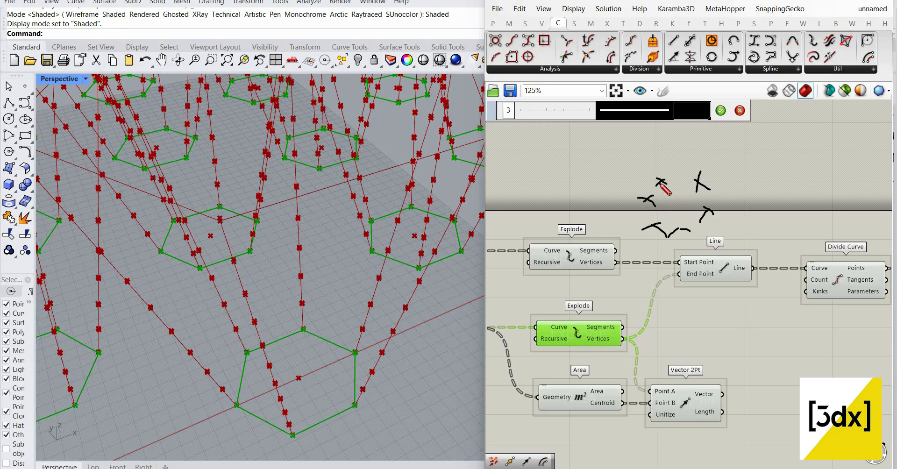
pyautogui.click(739, 111)
# - Add a Cull Index component and connect the lower Explode's Vertices to its List input
pyautogui.scroll(-4, 696, 270)
pyautogui.scroll(5, 696, 269)
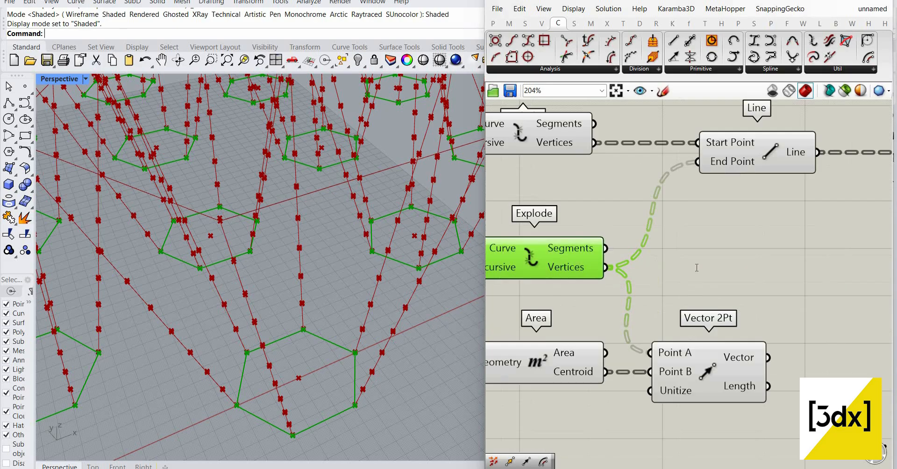
pyautogui.doubleClick(695, 266)
pyautogui.write('cull')
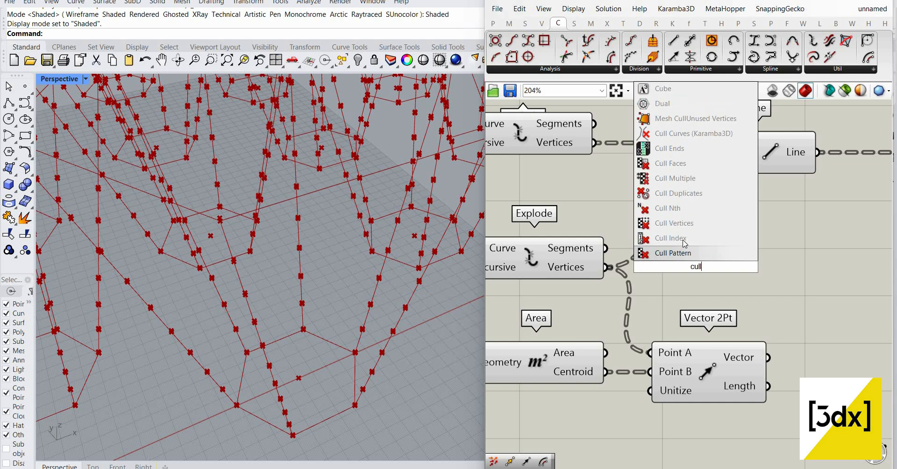
pyautogui.click(678, 237)
pyautogui.moveTo(606, 267); pyautogui.dragTo(691, 284)
# - Assign a single integer to the Cull Index component's Indices input
pyautogui.rightClick(691, 277)
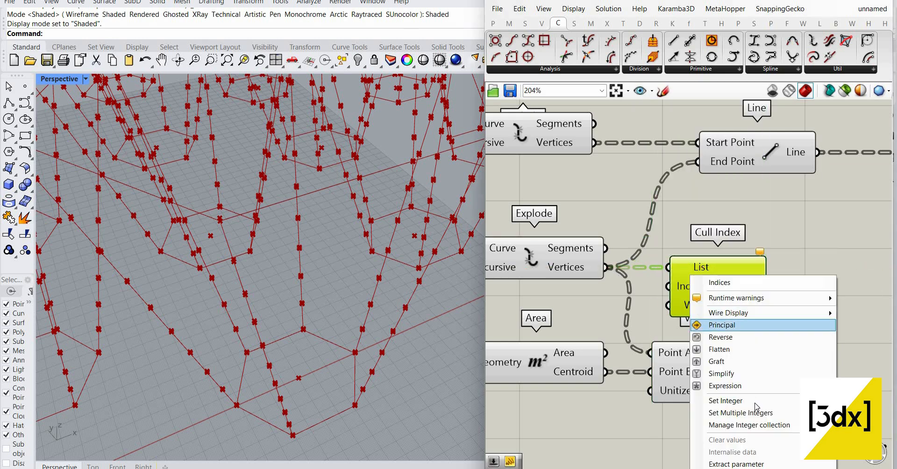
pyautogui.moveTo(729, 400)
pyautogui.click(653, 406)
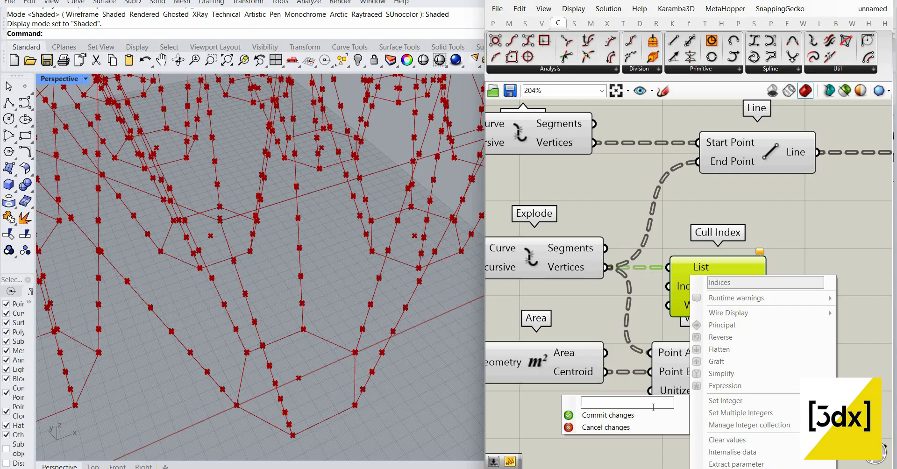
pyautogui.click(608, 414)
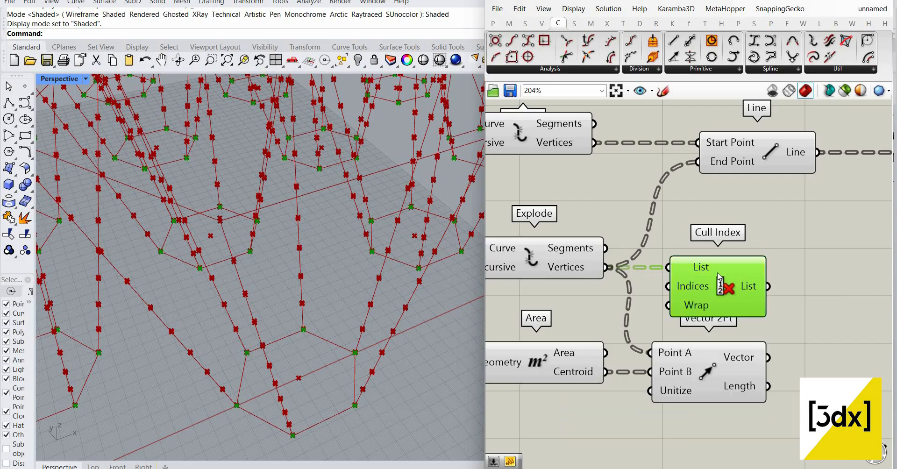
# - Duplicate the Cull Index, connect the upper Explode's Vertices to its List input and its output to the Line's Start Point
pyautogui.moveTo(720, 286); pyautogui.dragTo(700, 286)
pyautogui.keyDown('alt'); pyautogui.moveTo(648, 262); pyautogui.dragTo(595, 182); pyautogui.keyUp('alt')
pyautogui.moveTo(594, 143); pyautogui.dragTo(591, 187)
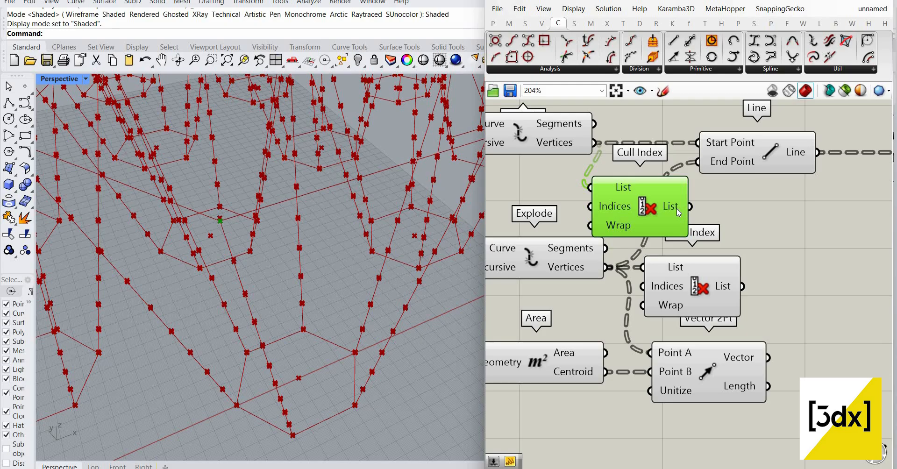
pyautogui.moveTo(691, 207); pyautogui.dragTo(696, 147)
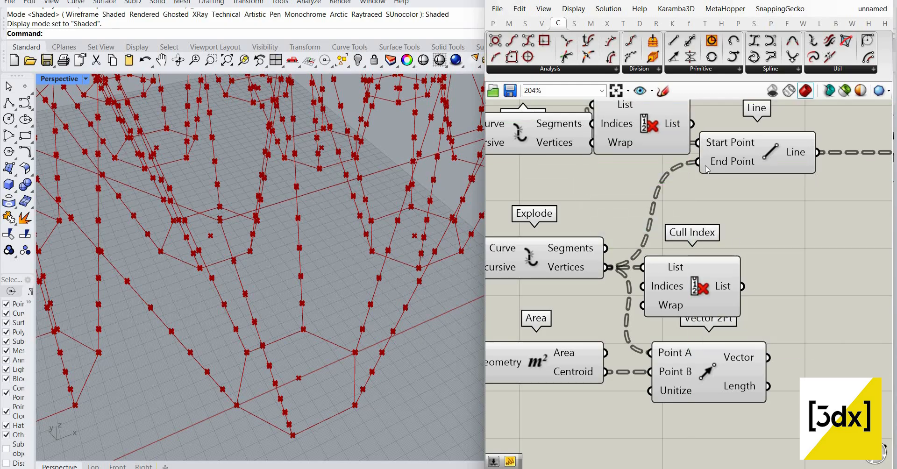
# - Connect the lower Cull Index's List output to the Line's End Point and Vector 2Pt's Point A, shifting Vector 2Pt to the right
pyautogui.moveTo(698, 162); pyautogui.dragTo(742, 286)
pyautogui.moveTo(650, 353); pyautogui.dragTo(743, 286)
pyautogui.moveTo(659, 369); pyautogui.dragTo(726, 369)
# - Shift the Line and downstream components to the right and space both Cull Index components between the Explodes and the Line
pyautogui.scroll(-4, 698, 358)
pyautogui.scroll(3, 730, 272)
pyautogui.scroll(-4, 701, 281)
pyautogui.scroll(3, 658, 286)
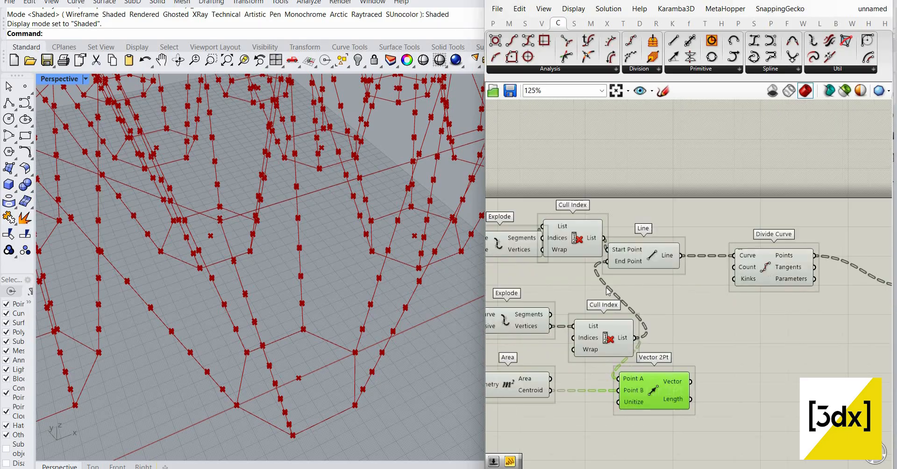
pyautogui.moveTo(658, 286); pyautogui.dragTo(603, 211)
pyautogui.moveTo(645, 257); pyautogui.dragTo(734, 257)
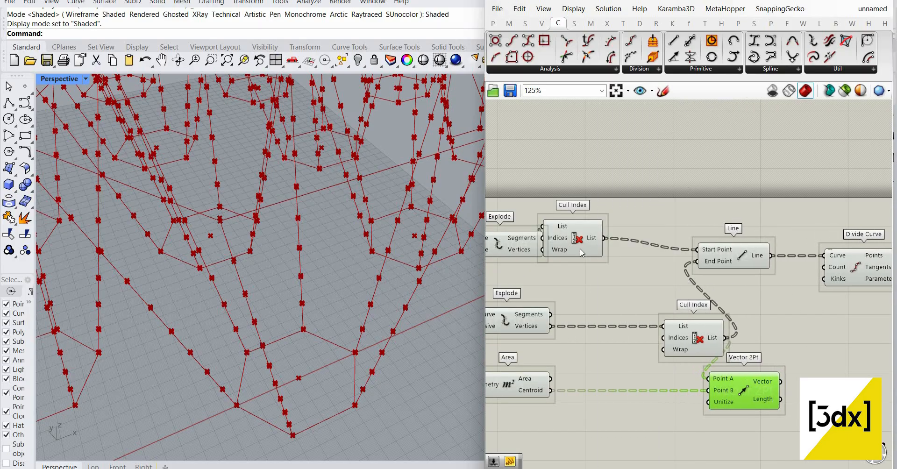
pyautogui.moveTo(575, 238); pyautogui.dragTo(622, 262)
pyautogui.moveTo(672, 338); pyautogui.dragTo(610, 339)
pyautogui.scroll(-2, 672, 273)
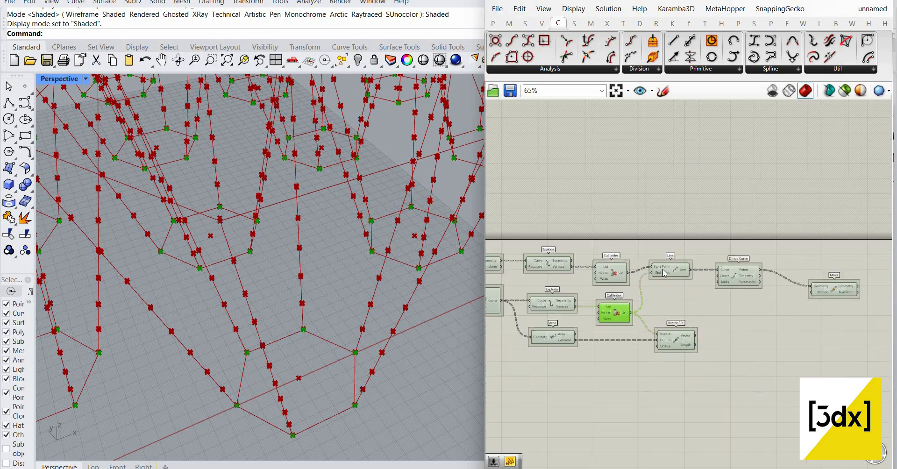
# - Add a Vector Display component and connect Vector 2Pt's Vector output to its Vector input
pyautogui.click(683, 268)
pyautogui.scroll(1, 687, 327)
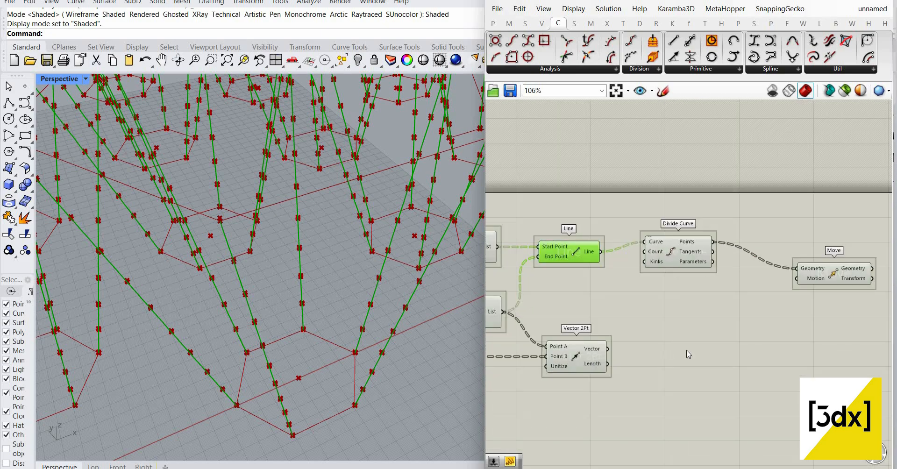
pyautogui.click(603, 350)
pyautogui.scroll(1, 645, 329)
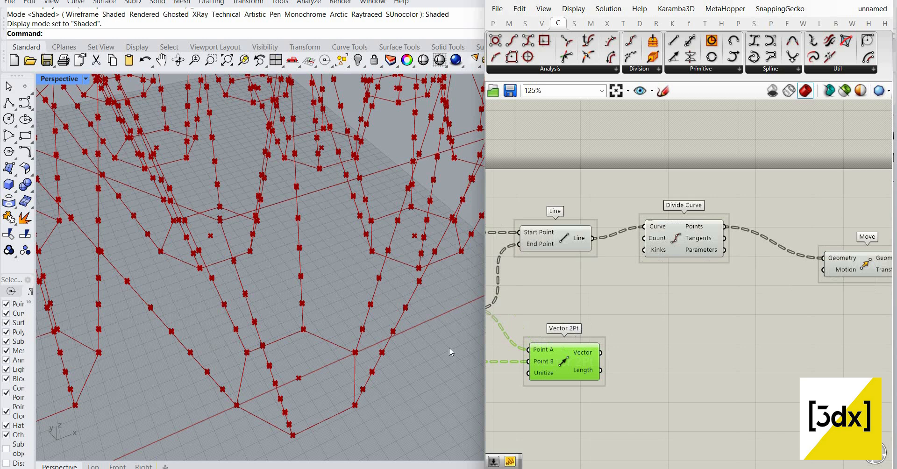
pyautogui.doubleClick(639, 344)
pyautogui.write('vec')
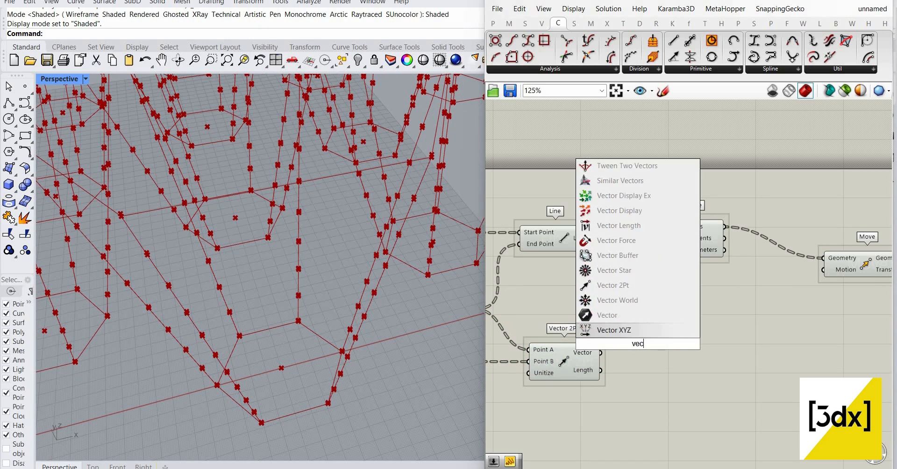
pyautogui.write('tor di')
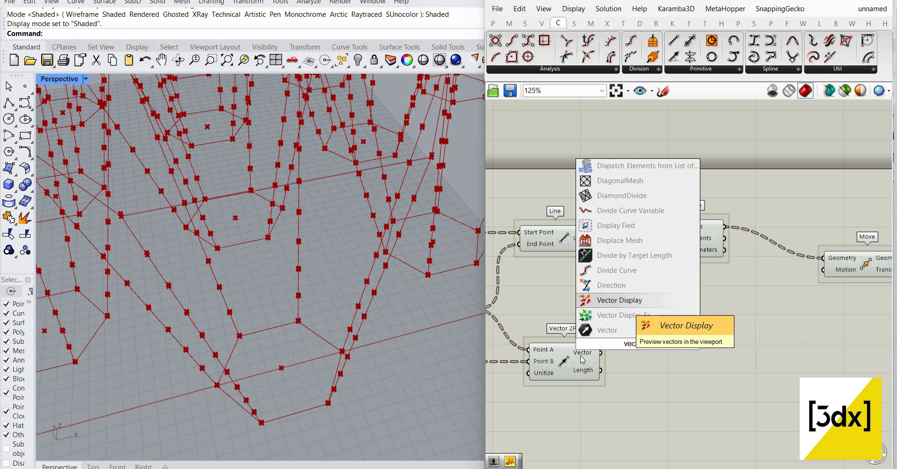
pyautogui.click(607, 355)
pyautogui.scroll(2, 615, 347)
pyautogui.moveTo(595, 354); pyautogui.dragTo(615, 350)
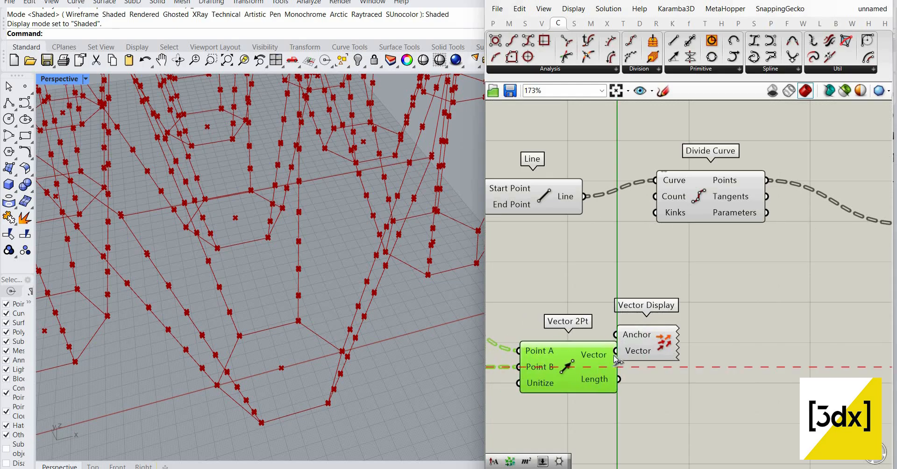
pyautogui.click(663, 341)
# - Connect the lower Cull Index's List output to Vector Display's Anchor and inspect the vectors in the perspective view
pyautogui.scroll(-3, 666, 340)
pyautogui.scroll(3, 550, 318)
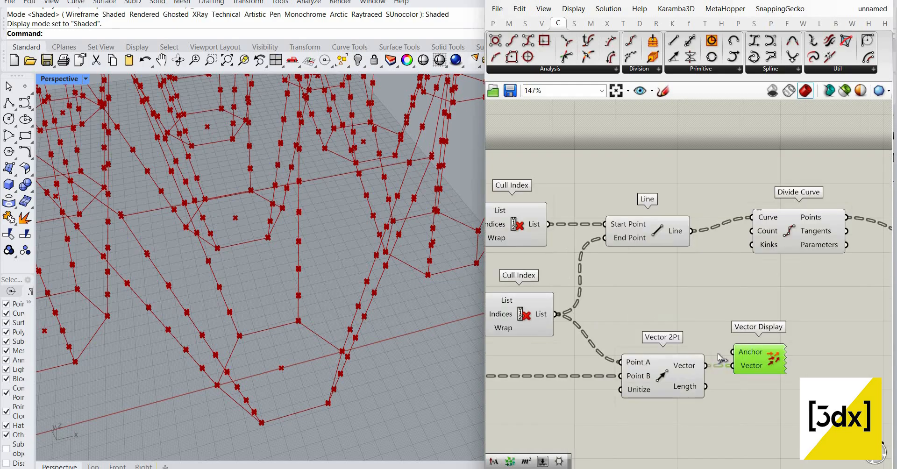
pyautogui.moveTo(557, 314); pyautogui.dragTo(732, 351)
pyautogui.scroll(3, 302, 302)
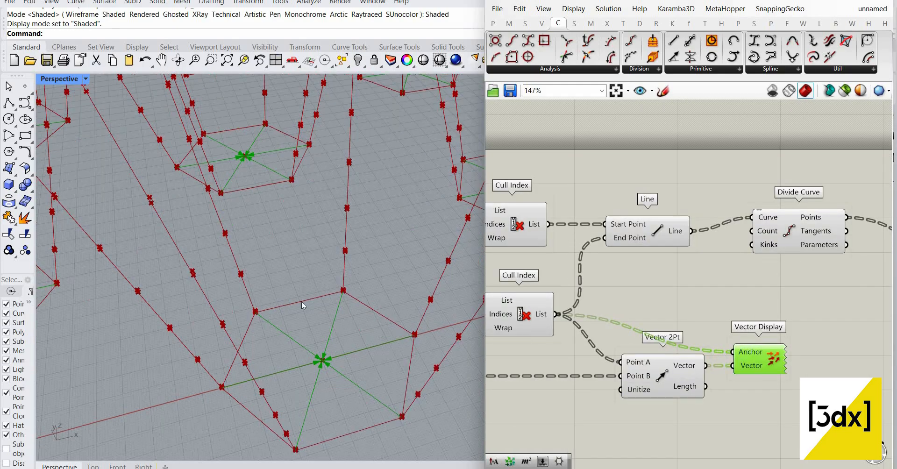
pyautogui.scroll(-5, 343, 321)
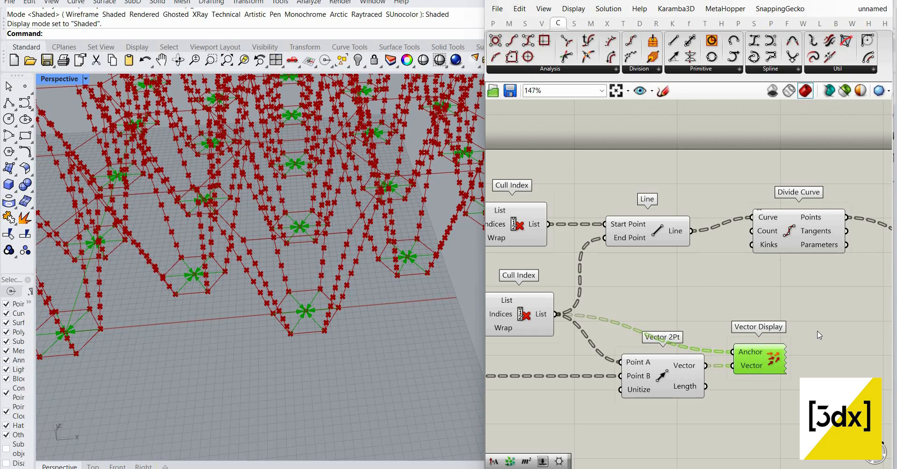
# - Add an Amplitude component and connect Vector 2Pt's Vector output to its Vector input
pyautogui.scroll(-3, 777, 321)
pyautogui.scroll(3, 778, 321)
pyautogui.doubleClick(777, 317)
pyautogui.write('ampl')
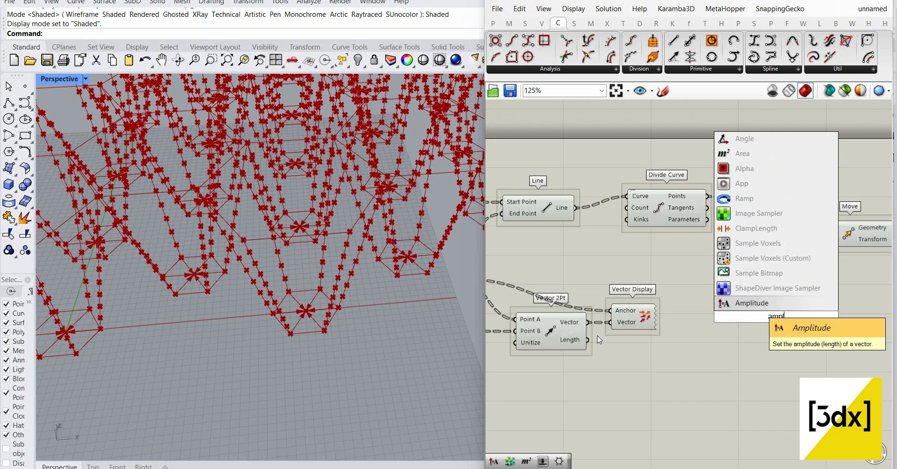
pyautogui.click(752, 302)
pyautogui.scroll(2, 579, 332)
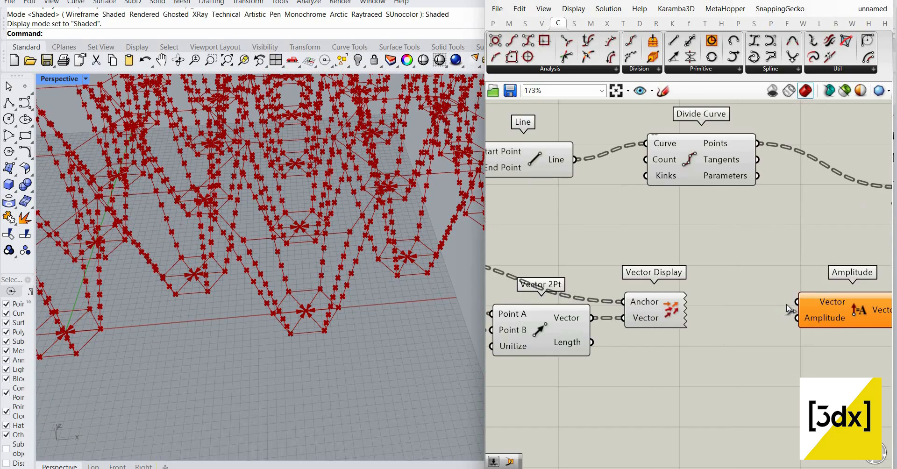
pyautogui.moveTo(797, 302); pyautogui.dragTo(675, 276)
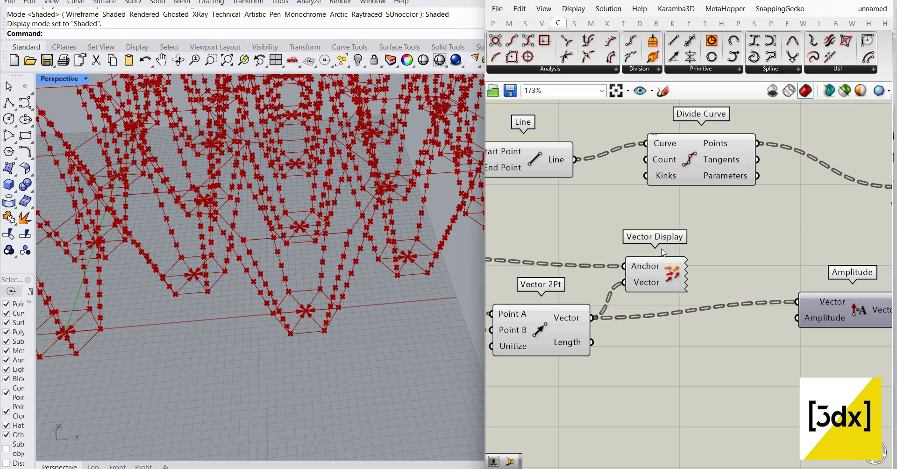
# - Delete the Vector Display component from the definition
pyautogui.press('Delete')
pyautogui.scroll(-2, 771, 297)
pyautogui.click(741, 305)
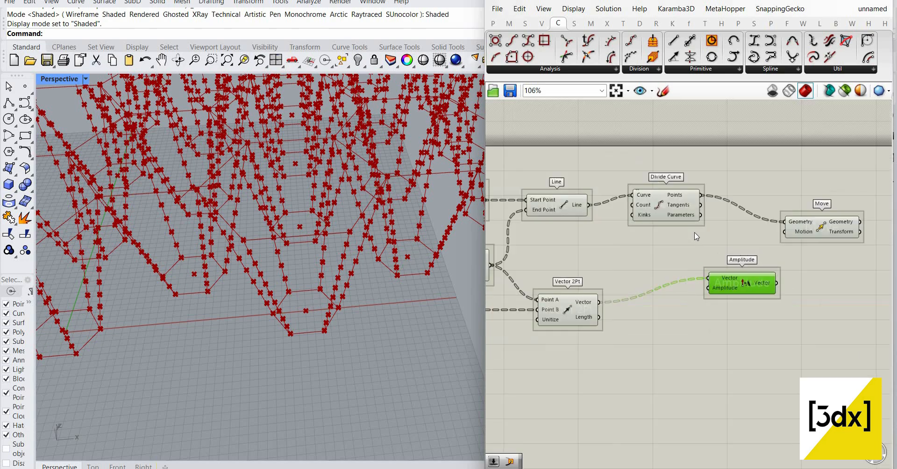
# - Align Divide Curve with the Line component and drive its Count input with a new number slider set to 11
pyautogui.moveTo(687, 236); pyautogui.dragTo(686, 248)
pyautogui.scroll(1, 689, 245)
pyautogui.doubleClick(577, 262)
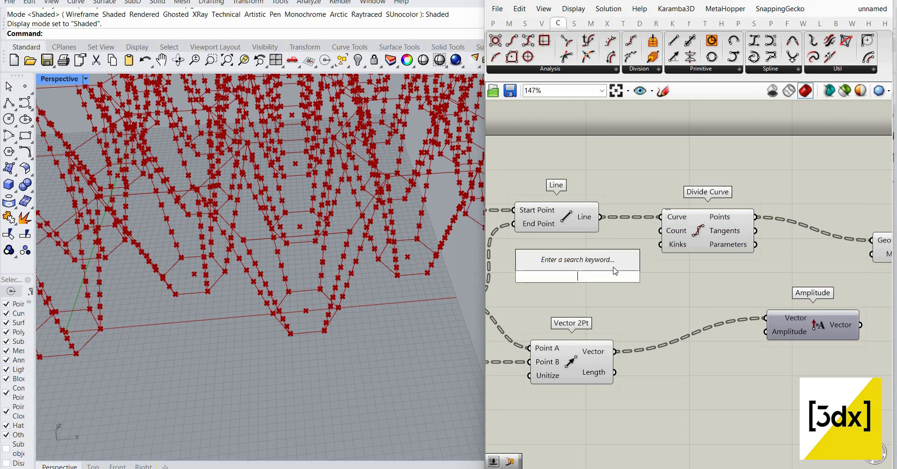
pyautogui.write('11')
pyautogui.press('Return')
pyautogui.moveTo(649, 276); pyautogui.dragTo(660, 230)
pyautogui.scroll(-1, 653, 297)
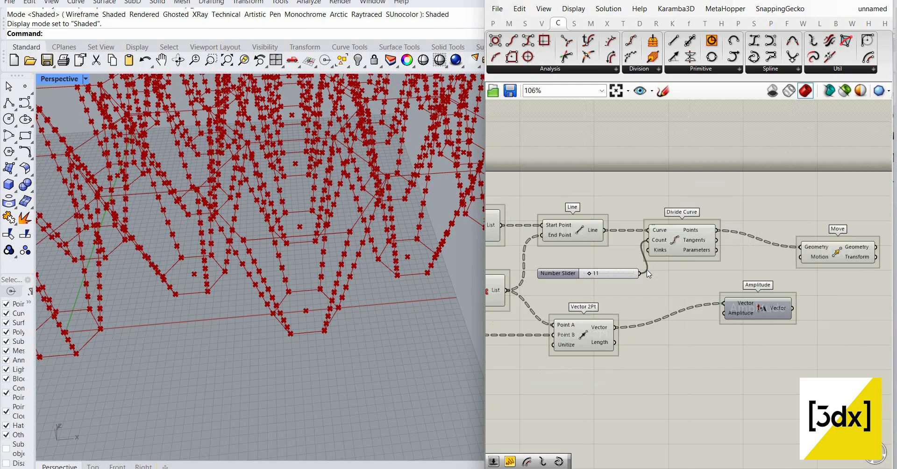
# - Add a Range component below Vector 2Pt and feed its Steps input from the Divide Curve count slider
pyautogui.scroll(1, 653, 297)
pyautogui.scroll(-1, 653, 297)
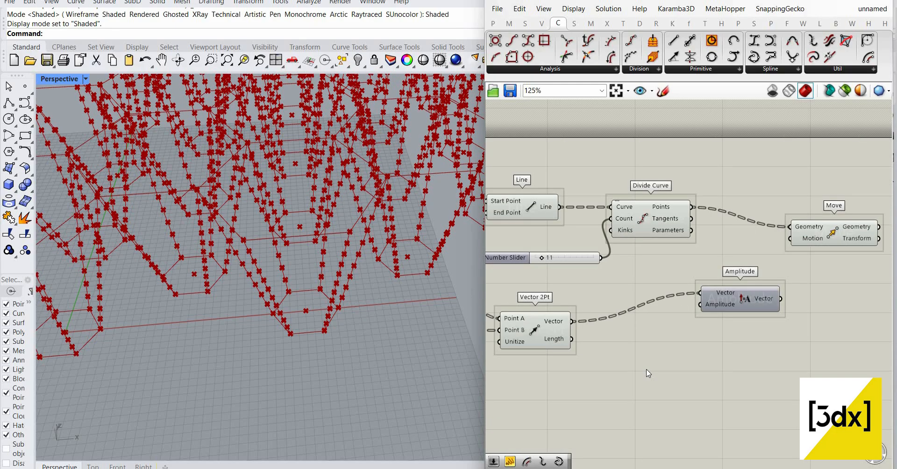
pyautogui.doubleClick(630, 226)
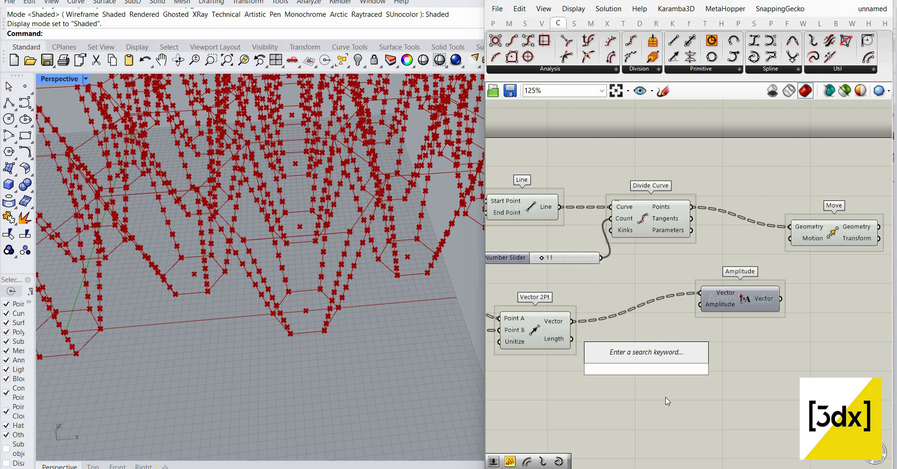
pyautogui.write('range')
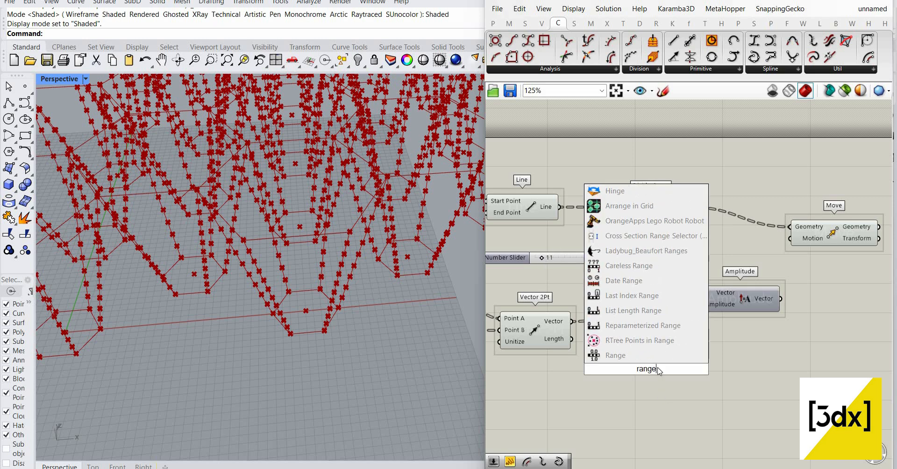
pyautogui.press('Return')
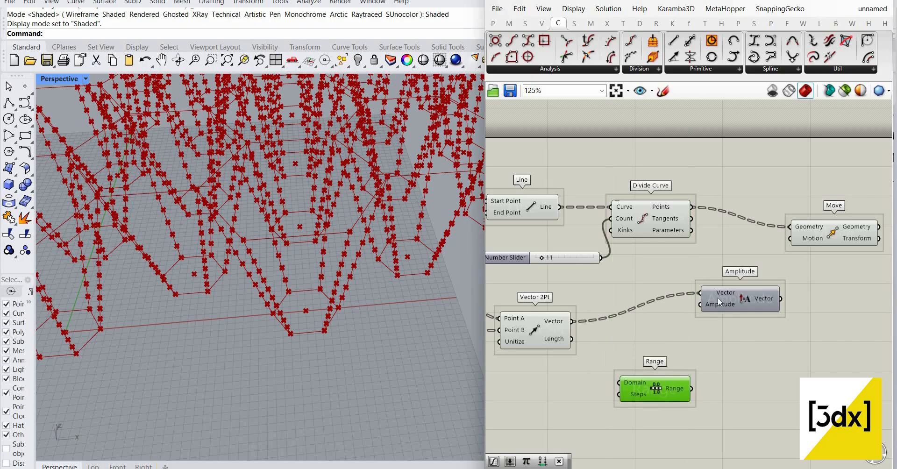
pyautogui.scroll(-2, 659, 374)
pyautogui.scroll(2, 659, 374)
pyautogui.click(659, 376)
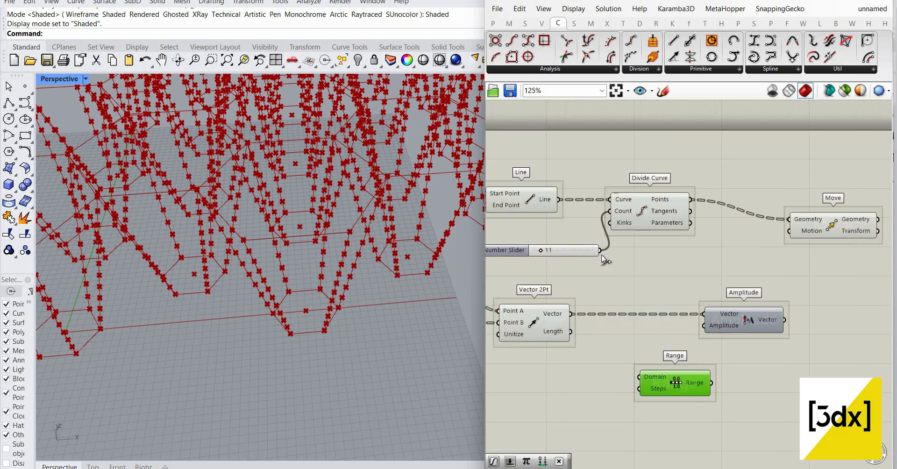
pyautogui.moveTo(599, 249); pyautogui.dragTo(665, 404)
pyautogui.scroll(4, 684, 400)
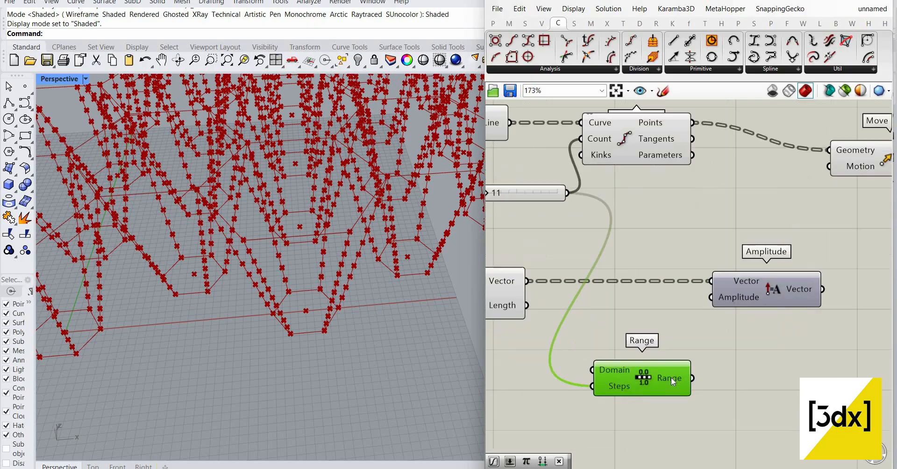
# - Add a Graph Mapper component and place it beside the Range component
pyautogui.scroll(-2, 715, 377)
pyautogui.doubleClick(715, 374)
pyautogui.write('gra')
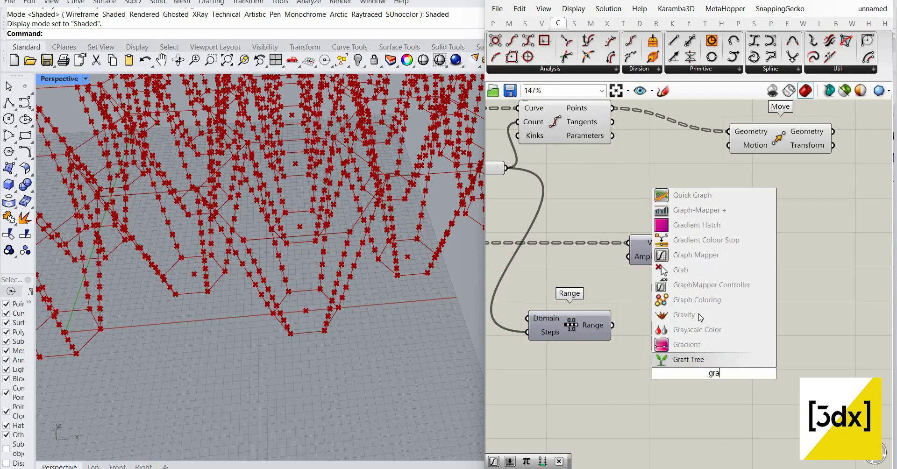
pyautogui.write('p')
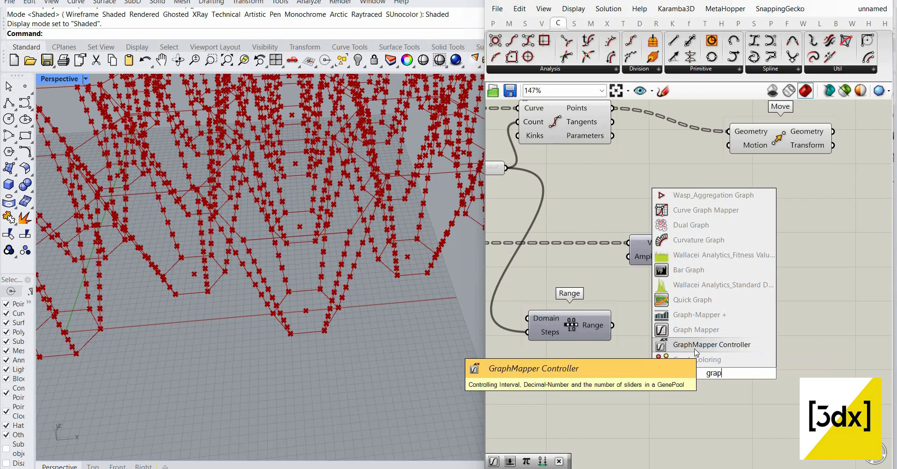
pyautogui.write('h')
pyautogui.click(707, 346)
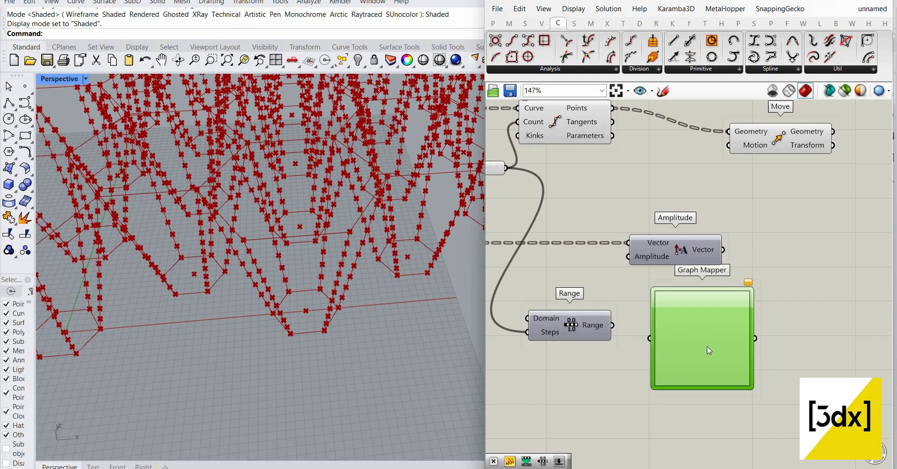
pyautogui.moveTo(733, 365); pyautogui.dragTo(720, 353)
# - Set the Graph Mapper's graph type to Bezier and connect the Range output to its input
pyautogui.rightClick(702, 323)
pyautogui.moveTo(747, 458)
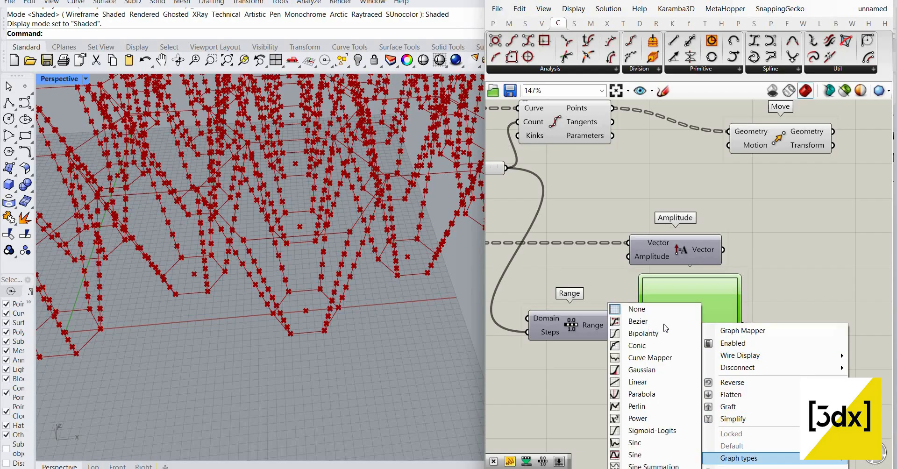
pyautogui.click(645, 321)
pyautogui.scroll(4, 682, 327)
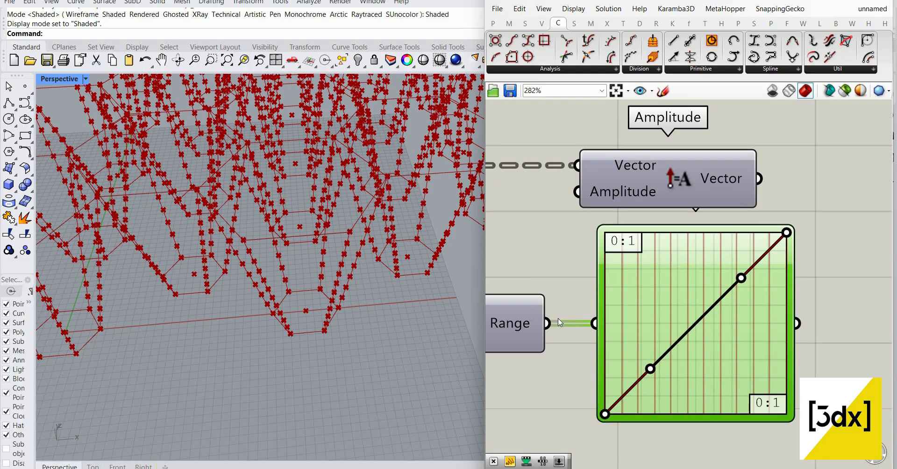
pyautogui.scroll(-1, 558, 318)
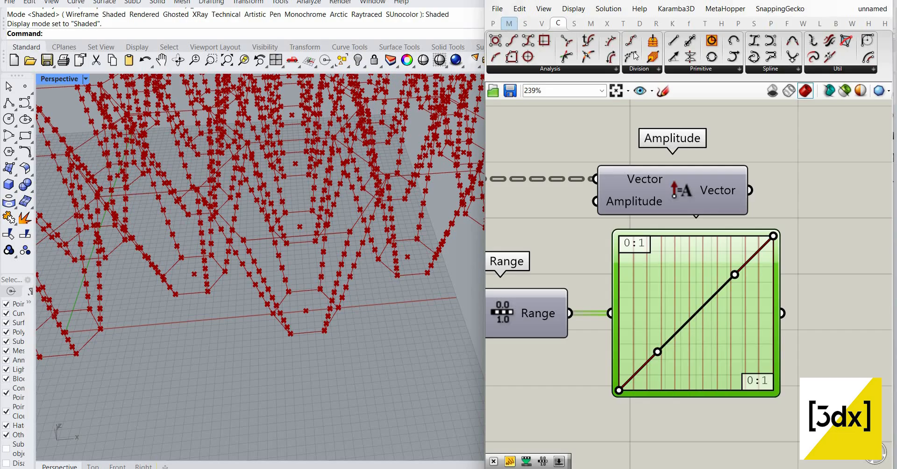
# - Add a Panel below the Graph Mapper and connect the Range output to it to examine the generated values
pyautogui.click(493, 23)
pyautogui.click(646, 57)
pyautogui.scroll(-2, 648, 111)
pyautogui.click(635, 351)
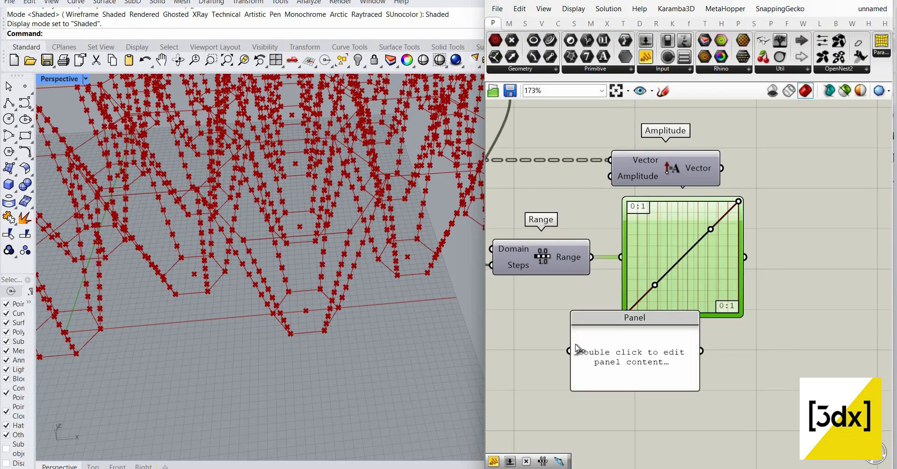
pyautogui.moveTo(577, 348); pyautogui.dragTo(592, 257)
pyautogui.moveTo(607, 327); pyautogui.dragTo(585, 247, button='right')
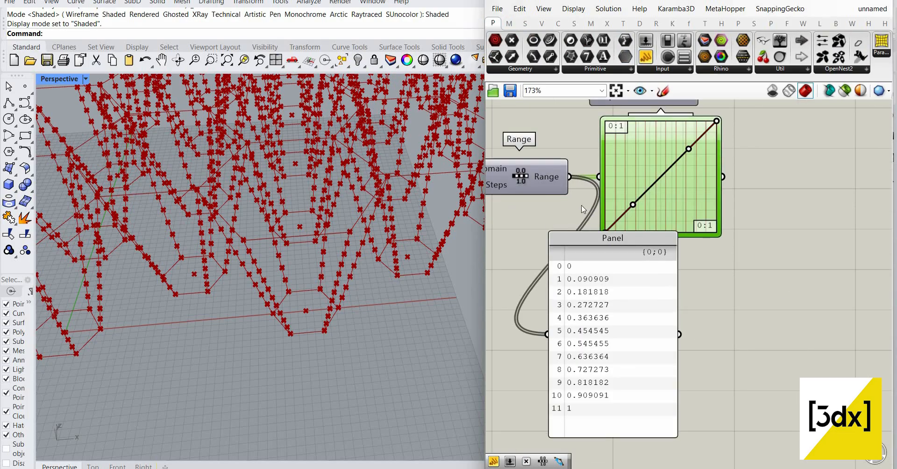
pyautogui.moveTo(583, 210); pyautogui.dragTo(657, 251, button='right')
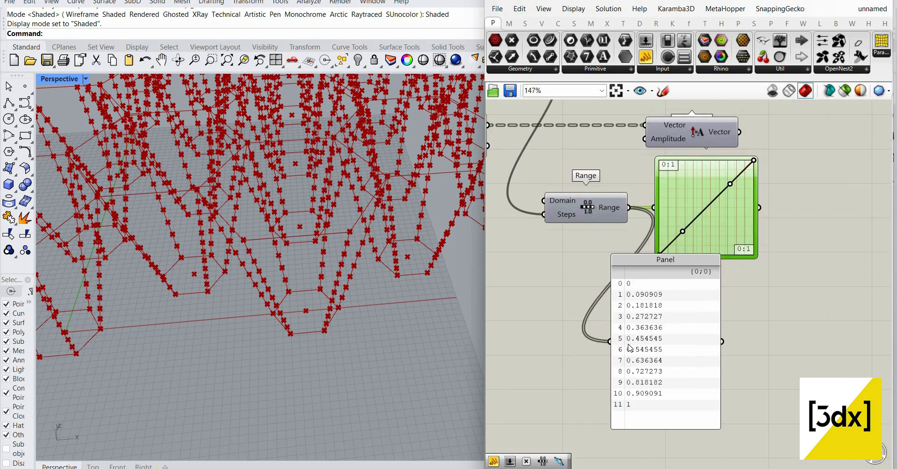
pyautogui.moveTo(588, 272); pyautogui.dragTo(553, 219, button='right')
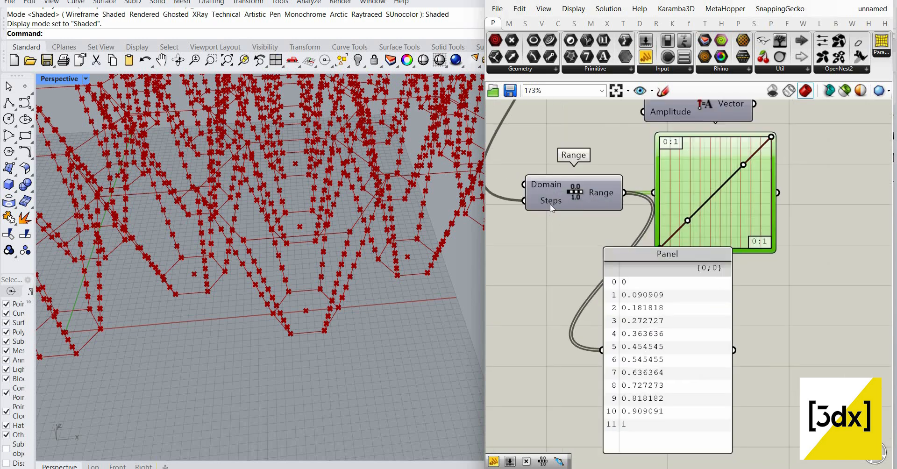
pyautogui.scroll(-2, 635, 352)
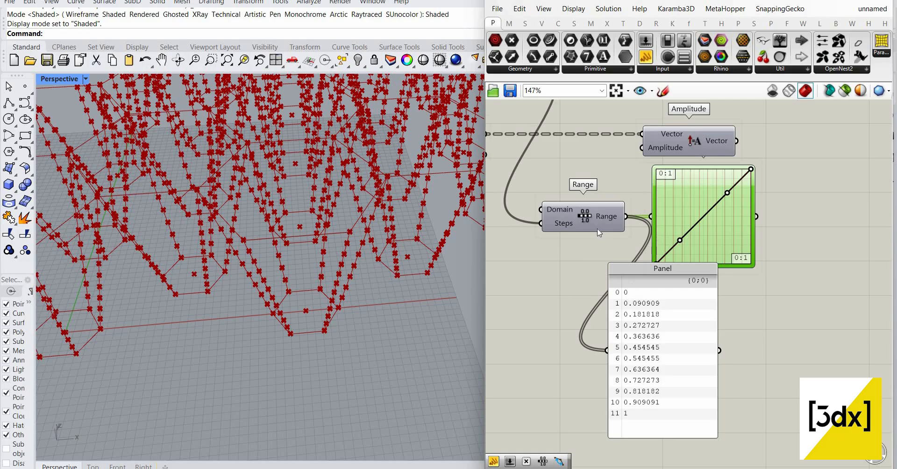
pyautogui.moveTo(569, 222)
# - Reshape the Graph Mapper's Bezier curve into an arch with both ends at zero, and delete the Panel
pyautogui.scroll(3, 633, 194)
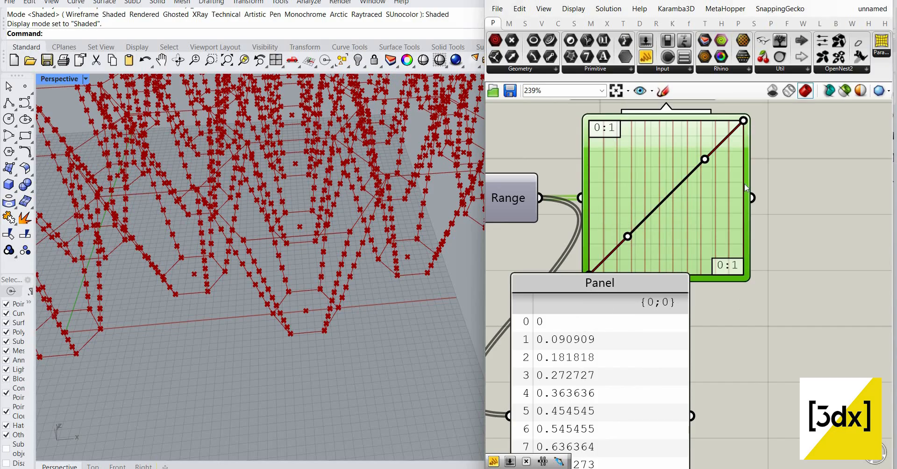
pyautogui.moveTo(744, 120); pyautogui.dragTo(743, 274)
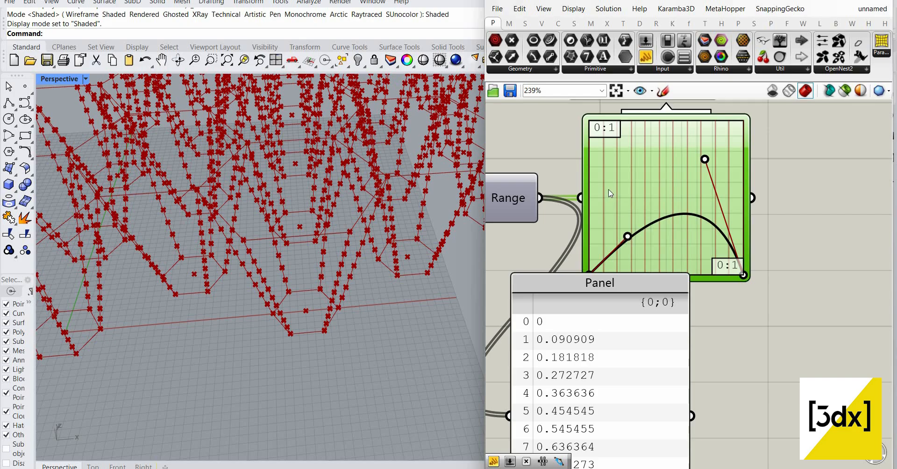
pyautogui.moveTo(627, 236); pyautogui.dragTo(608, 189)
pyautogui.moveTo(607, 244); pyautogui.dragTo(607, 213, button='right')
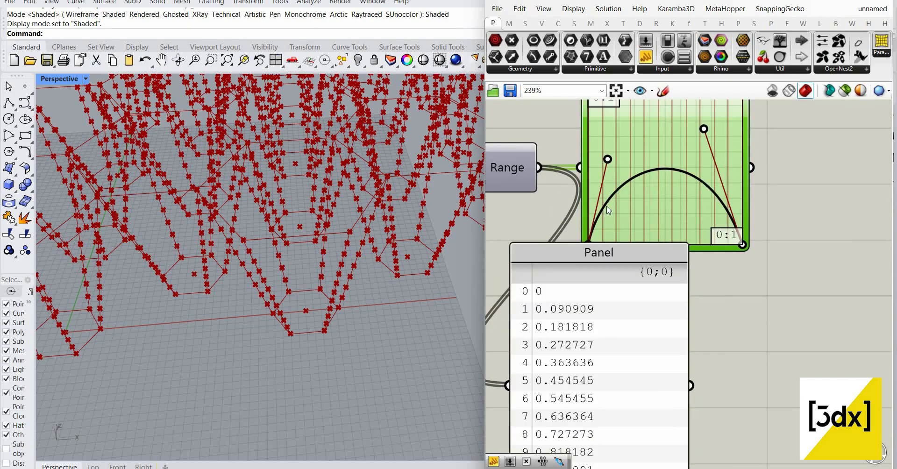
pyautogui.click(640, 298)
pyautogui.press('Delete')
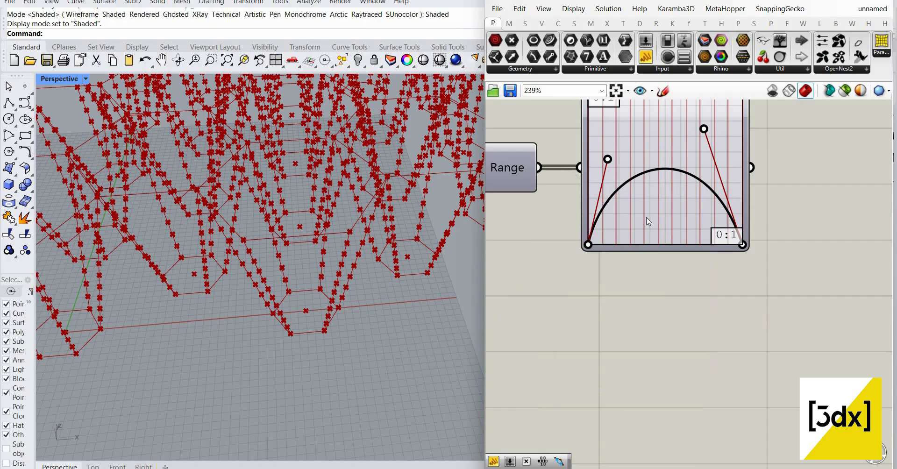
# - Add a Multiplication component, widen the Graph Mapper, and connect the Graph Mapper's output to Multiplication's A input
pyautogui.scroll(-2, 649, 213)
pyautogui.doubleClick(800, 219)
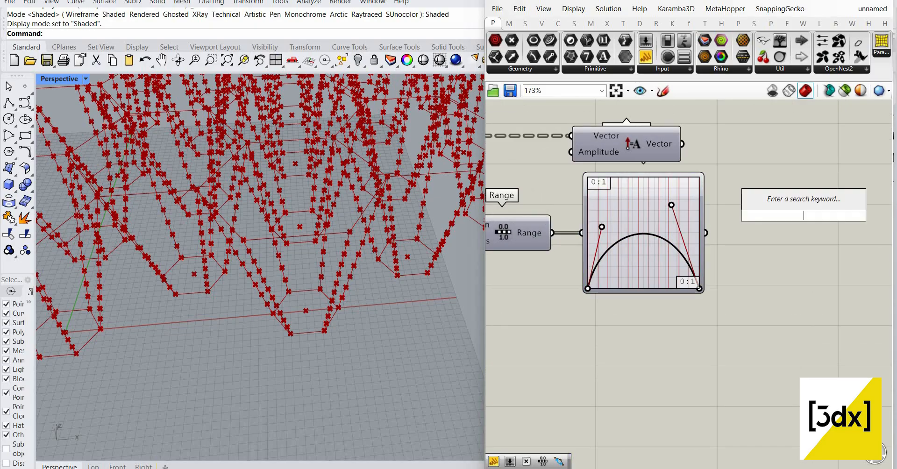
pyautogui.write('mult')
pyautogui.press('Up')
pyautogui.press('Up')
pyautogui.press('Up')
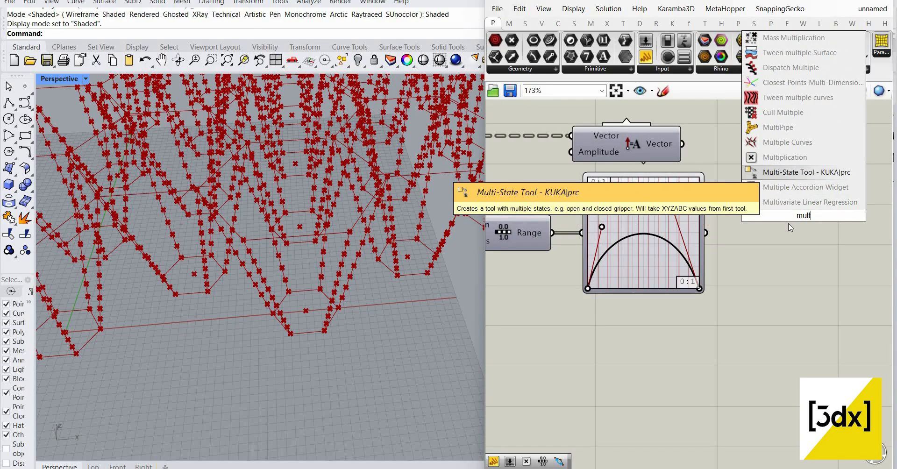
pyautogui.press('Return')
pyautogui.moveTo(791, 224); pyautogui.dragTo(791, 252)
pyautogui.moveTo(703, 245)
pyautogui.mouseDown()
pyautogui.moveTo(728, 246)
pyautogui.moveTo(710, 247)
pyautogui.mouseUp()
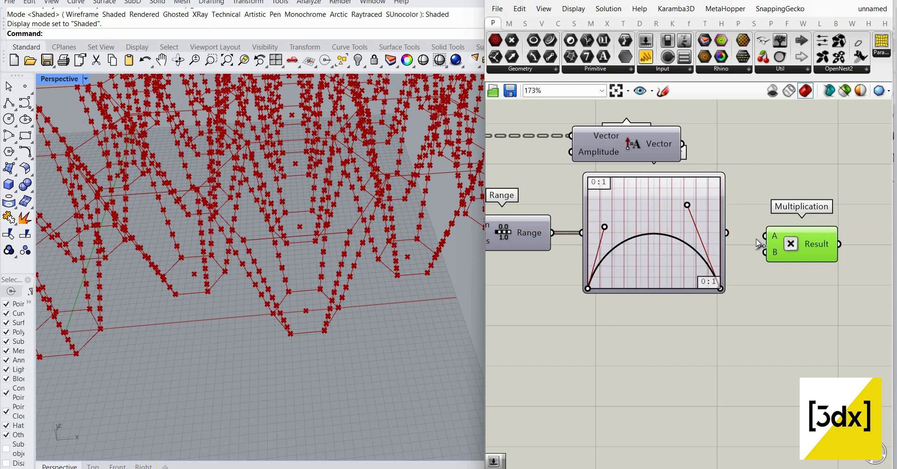
pyautogui.scroll(-4, 820, 248)
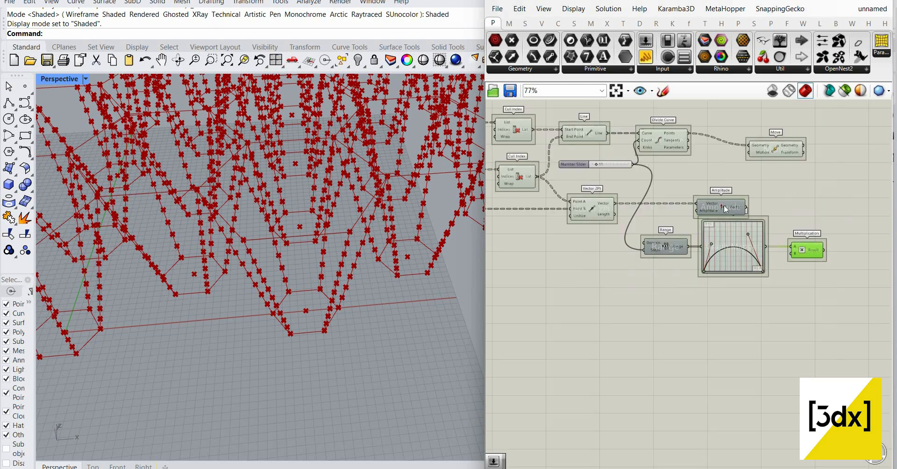
# - Reposition the Amplitude component above Multiplication and check the multiplication result values
pyautogui.moveTo(747, 213); pyautogui.dragTo(840, 252)
pyautogui.scroll(3, 845, 251)
pyautogui.moveTo(779, 186); pyautogui.dragTo(784, 183)
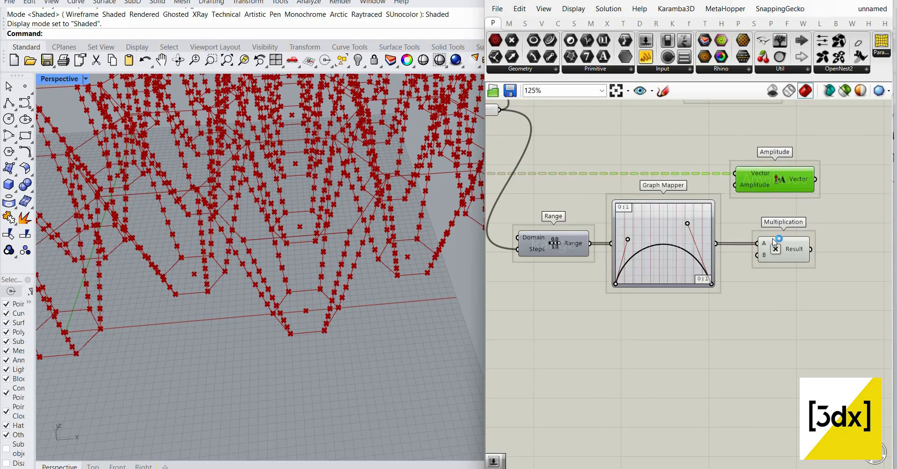
pyautogui.moveTo(799, 255); pyautogui.dragTo(772, 239, button='right')
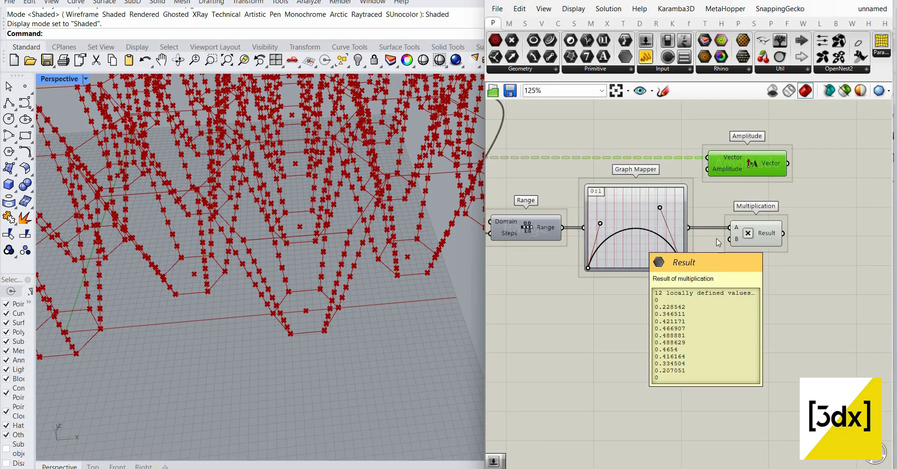
# - Add a number slider set to 200 and connect it to Multiplication's B input
pyautogui.doubleClick(677, 293)
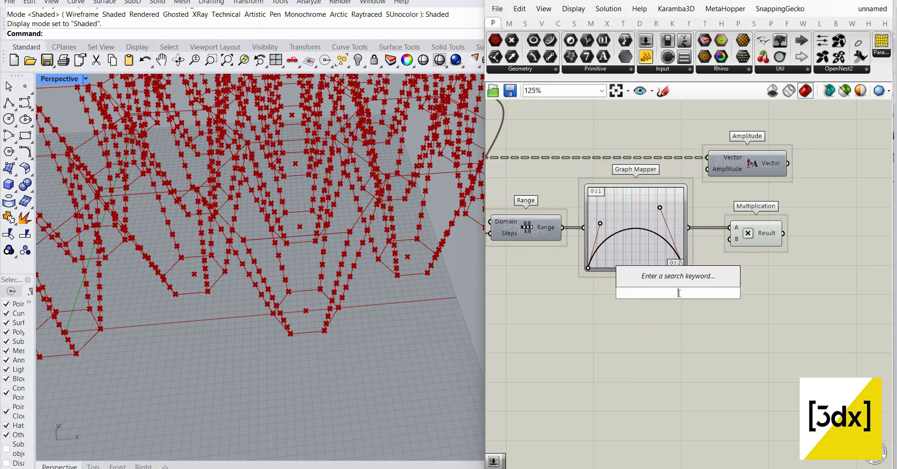
pyautogui.write('200')
pyautogui.press('Return')
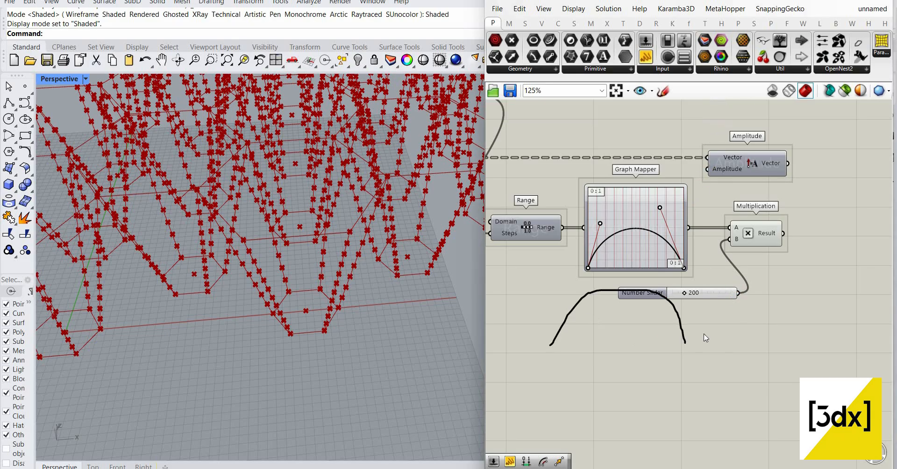
# - Delete the freehand arch sketch from the canvas and connect Multiplication's Result to Amplitude's Amplitude input
pyautogui.scroll(-3, 665, 355)
pyautogui.scroll(5, 683, 336)
pyautogui.moveTo(683, 336); pyautogui.dragTo(646, 386)
pyautogui.press('Delete')
pyautogui.scroll(-2, 701, 325)
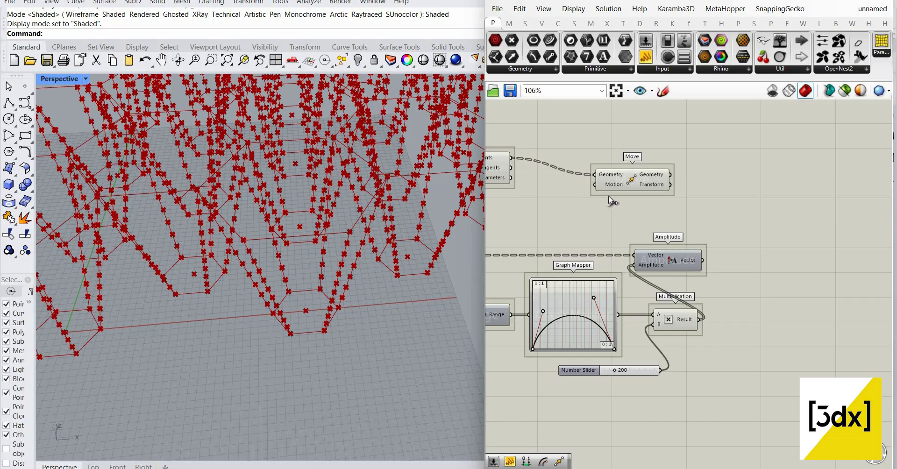
# - Align Move with Divide Curve, connect Amplitude's Vector output to its Motion input, and inspect the moved points in perspective
pyautogui.moveTo(632, 180); pyautogui.dragTo(696, 163)
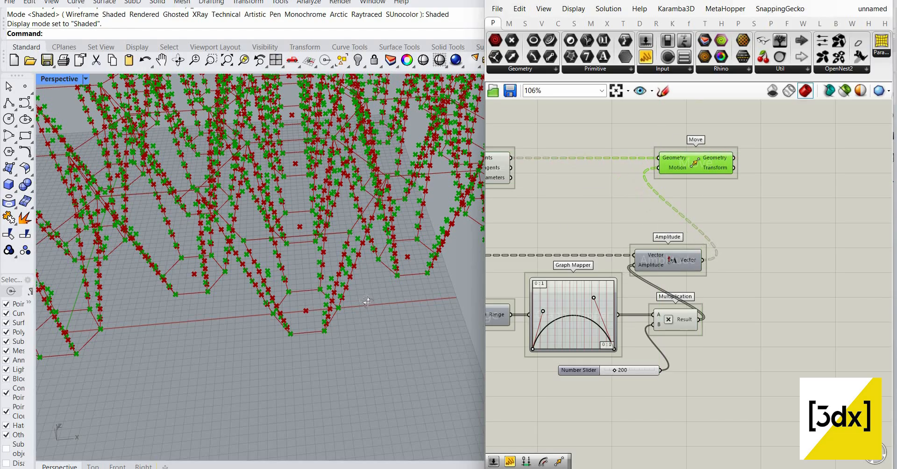
pyautogui.moveTo(407, 261); pyautogui.dragTo(336, 395, button='right')
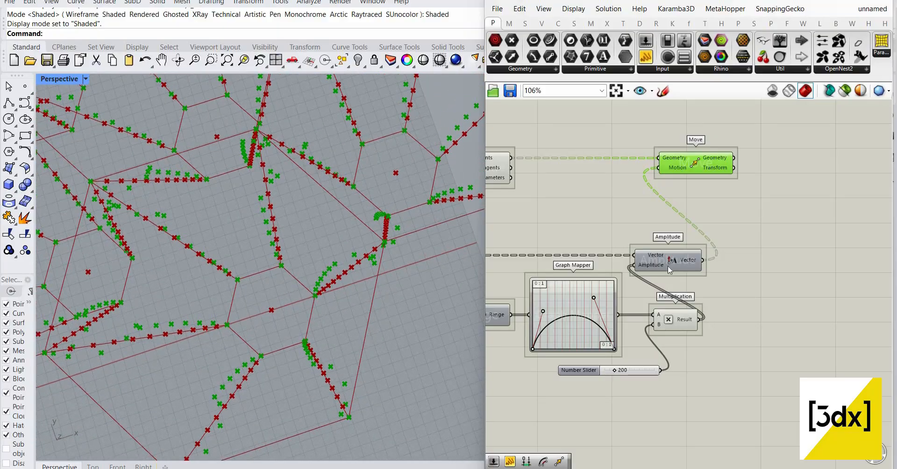
# - Move the Range, Graph Mapper, Multiplication and 200 slider group down to clear space below Amplitude
pyautogui.moveTo(669, 270); pyautogui.dragTo(579, 303)
pyautogui.scroll(-4, 678, 327)
pyautogui.click(693, 369)
pyautogui.scroll(2, 693, 369)
pyautogui.moveTo(695, 373); pyautogui.dragTo(540, 274)
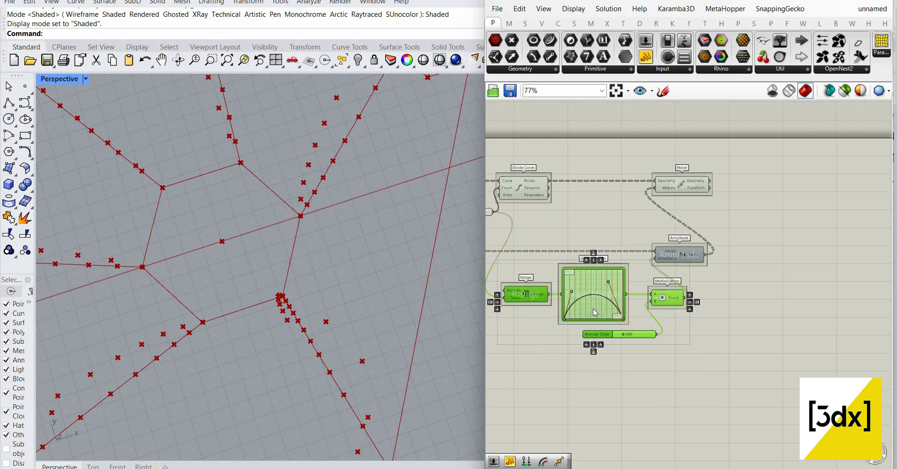
pyautogui.moveTo(591, 307); pyautogui.dragTo(583, 397)
# - Add a number slider set to 20 and connect it to Amplitude's Amplitude input in place of the Multiplication result
pyautogui.doubleClick(581, 290)
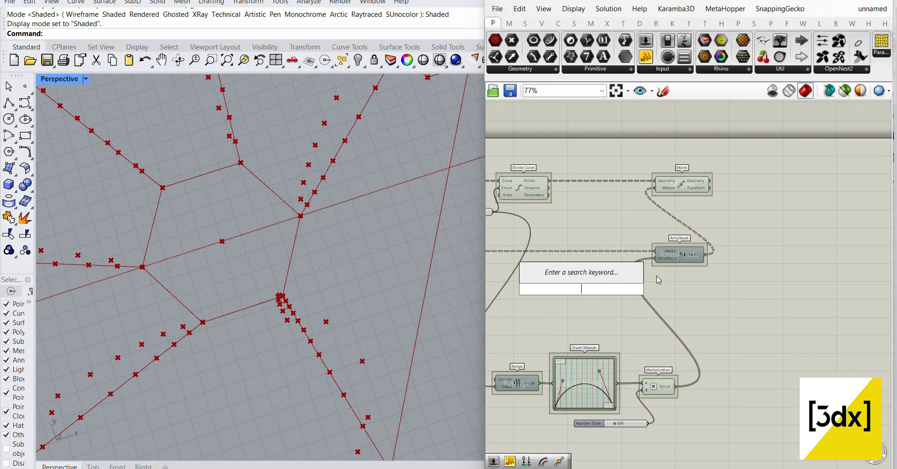
pyautogui.press('Escape')
pyautogui.scroll(2, 593, 294)
pyautogui.moveTo(599, 286); pyautogui.dragTo(593, 301)
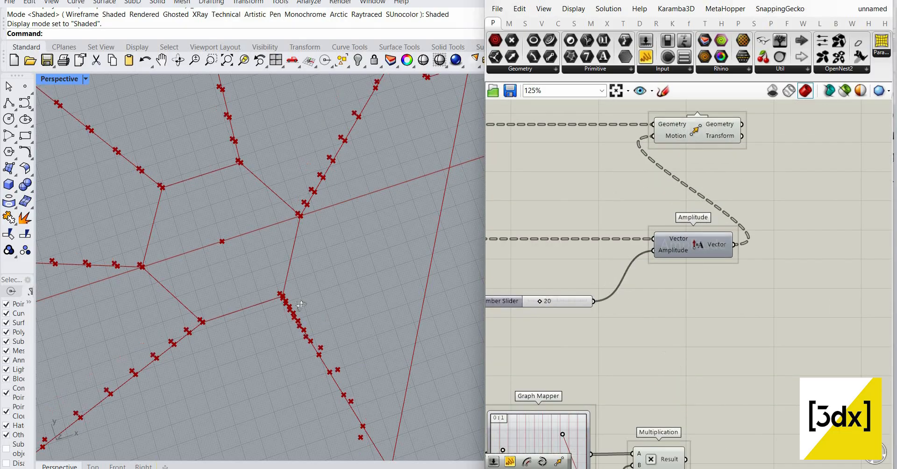
# - Set the slider feeding Amplitude to 65 and check the shifted points in the perspective view
pyautogui.scroll(-3, 621, 288)
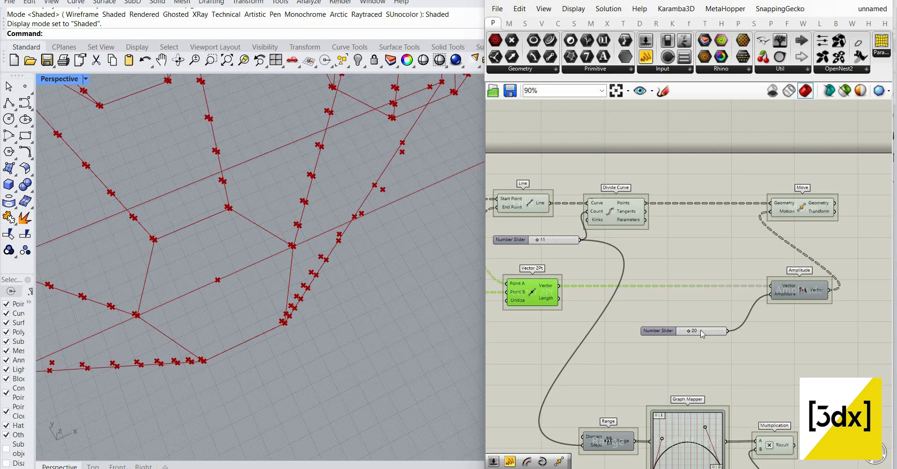
pyautogui.scroll(6, 694, 330)
pyautogui.moveTo(690, 330); pyautogui.dragTo(724, 334)
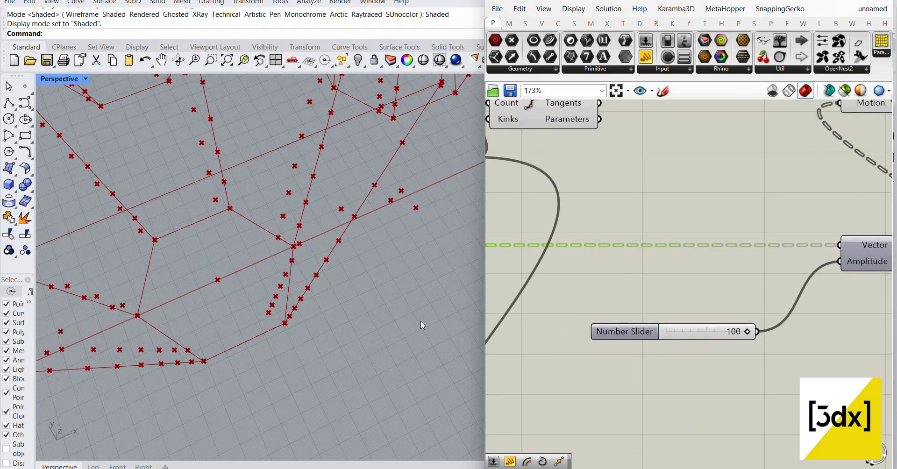
pyautogui.moveTo(338, 306); pyautogui.dragTo(389, 345, button='right')
pyautogui.scroll(-4, 692, 212)
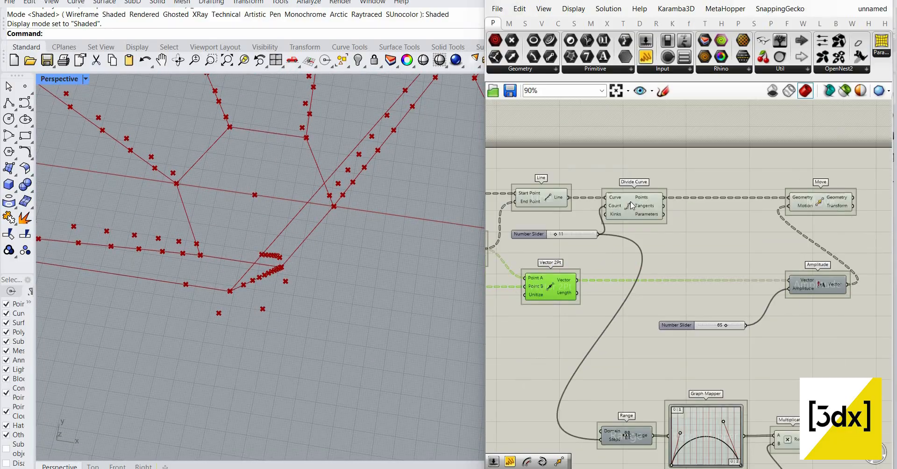
# - Examine the Divide Curve and Vector 2Pt results and compare the data trees of their Points and Vector outputs
pyautogui.scroll(2, 691, 212)
pyautogui.moveTo(624, 218); pyautogui.dragTo(618, 218)
pyautogui.scroll(-7, 341, 286)
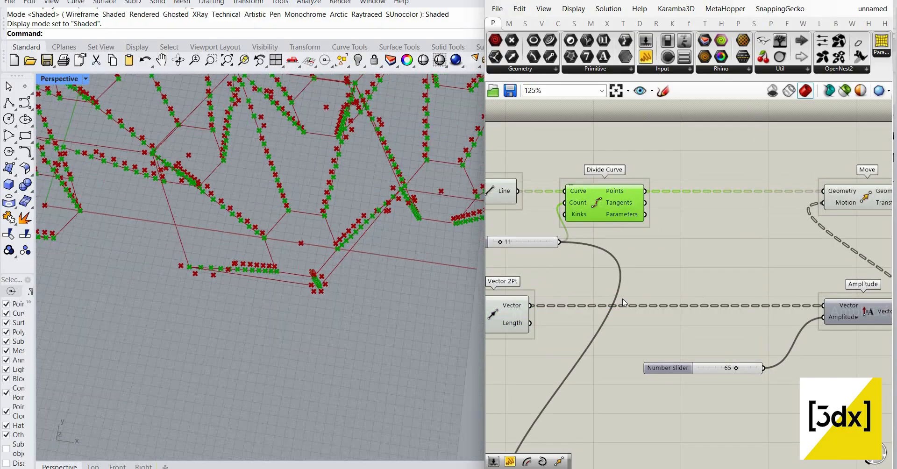
pyautogui.scroll(-2, 757, 238)
pyautogui.scroll(2, 765, 237)
pyautogui.moveTo(725, 255); pyautogui.dragTo(789, 238, button='right')
pyautogui.click(555, 300)
pyautogui.rightClick(784, 233)
pyautogui.moveTo(343, 287); pyautogui.dragTo(318, 233, button='right')
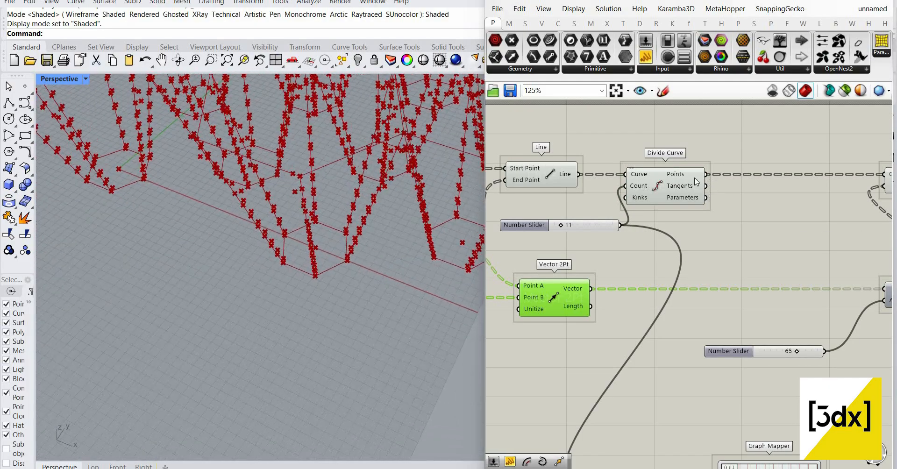
pyautogui.moveTo(696, 182)
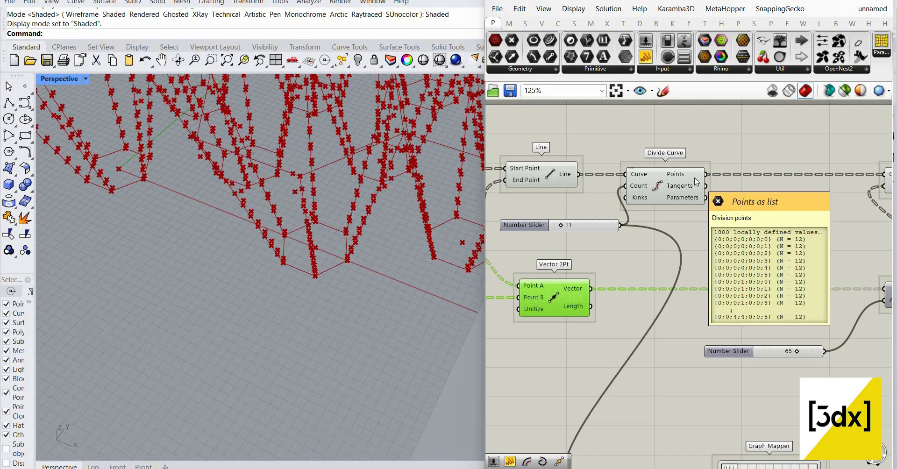
pyautogui.moveTo(583, 288)
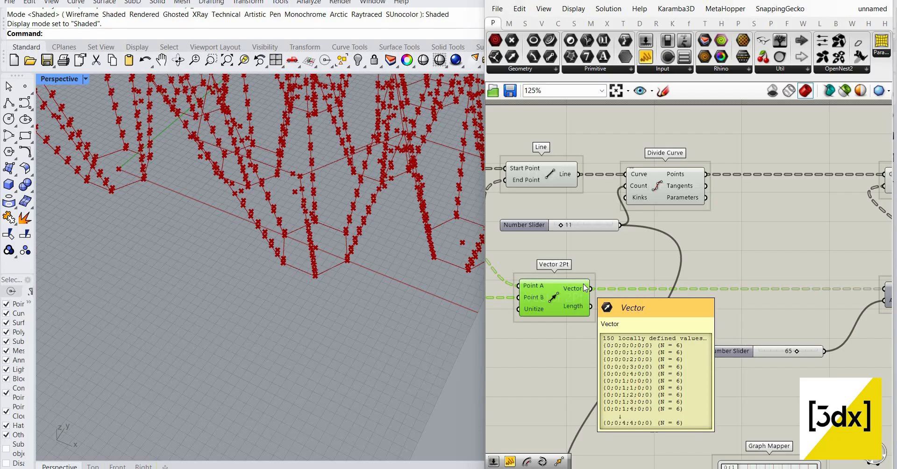
# - Graft Vector 2Pt's Vector output and inspect the moved points
pyautogui.rightClick(589, 288)
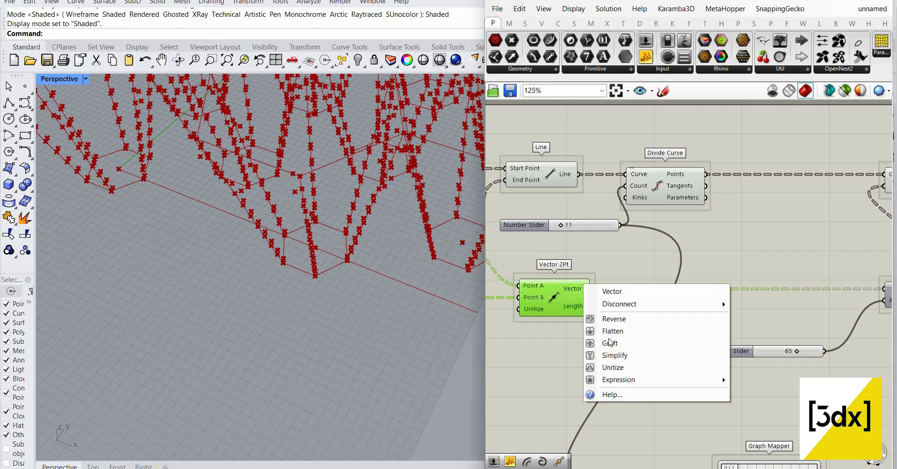
pyautogui.click(612, 343)
pyautogui.scroll(6, 337, 265)
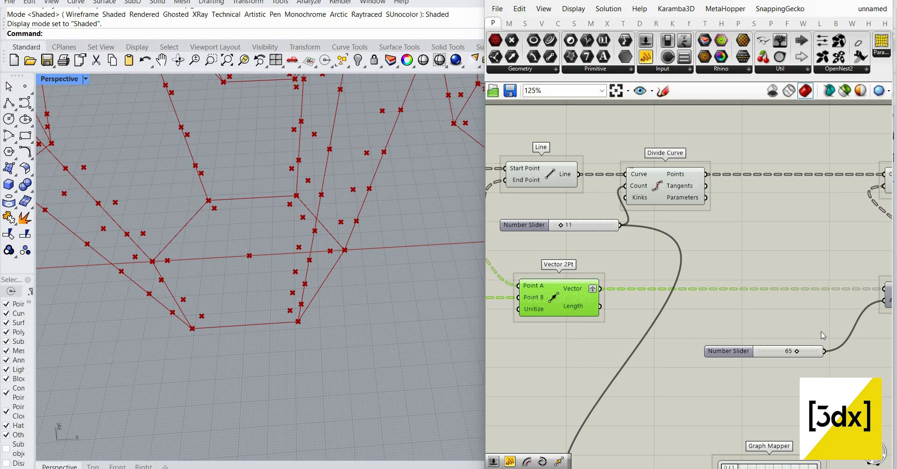
# - Connect Multiplication's Result to Amplitude's Amplitude input in place of the 65 slider and inspect the moved points
pyautogui.scroll(-2, 859, 406)
pyautogui.moveTo(859, 406); pyautogui.dragTo(743, 382, button='right')
pyautogui.scroll(-1, 742, 382)
pyautogui.scroll(1, 757, 343)
pyautogui.moveTo(762, 339); pyautogui.dragTo(722, 270, button='right')
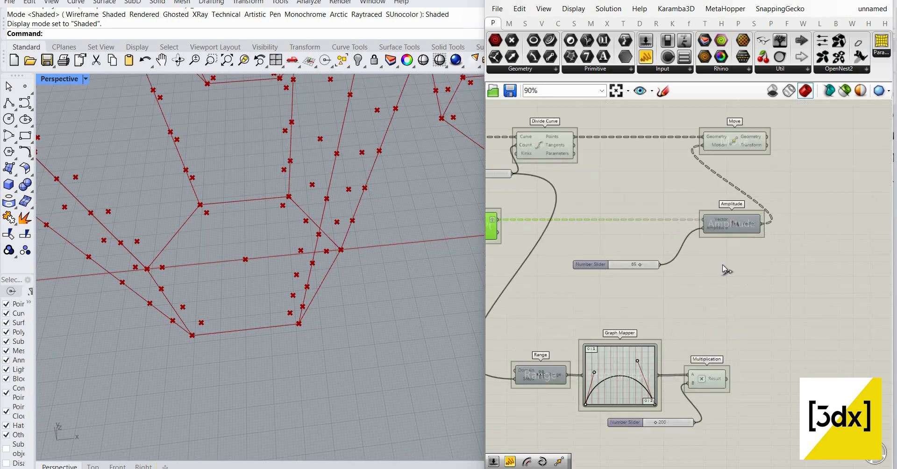
pyautogui.scroll(3, 737, 372)
pyautogui.moveTo(721, 380); pyautogui.dragTo(688, 171)
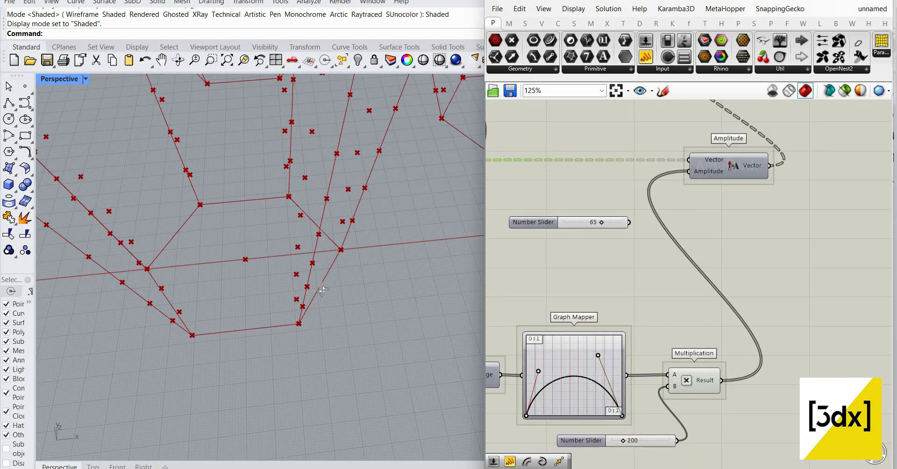
pyautogui.scroll(-8, 327, 279)
pyautogui.moveTo(323, 290); pyautogui.dragTo(255, 286, button='right')
pyautogui.scroll(5, 369, 252)
pyautogui.scroll(-4, 647, 256)
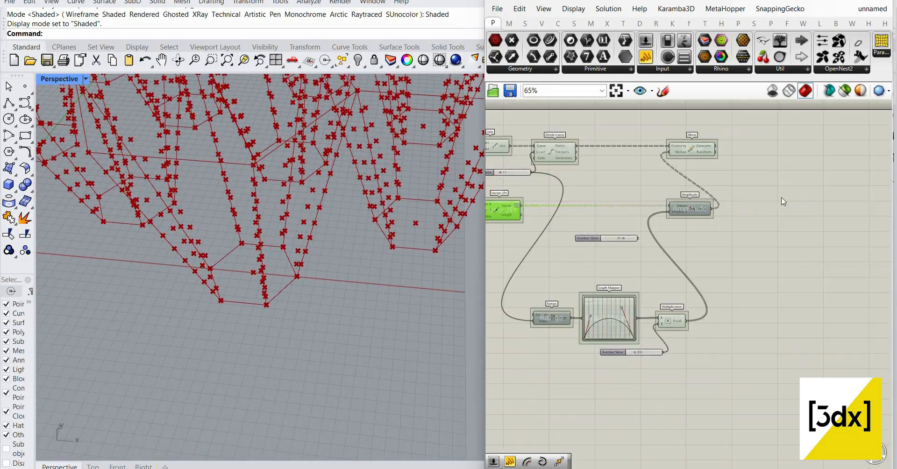
# - Add an Interpolate component beside Move and connect Move's Geometry output to its Vertices input
pyautogui.scroll(4, 757, 196)
pyautogui.doubleClick(758, 196)
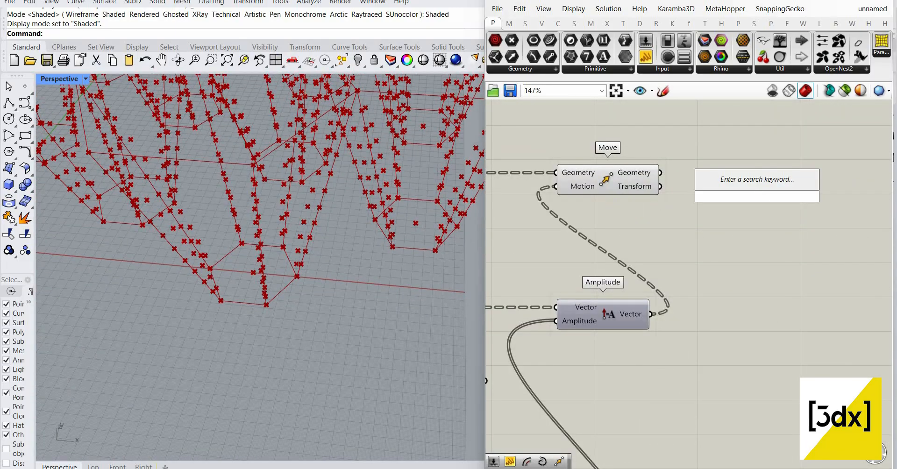
pyautogui.write('inter')
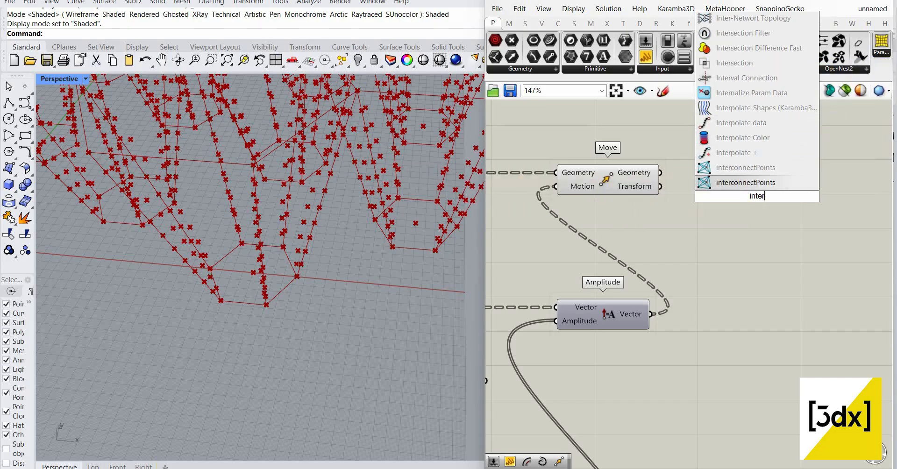
pyautogui.write('porat')
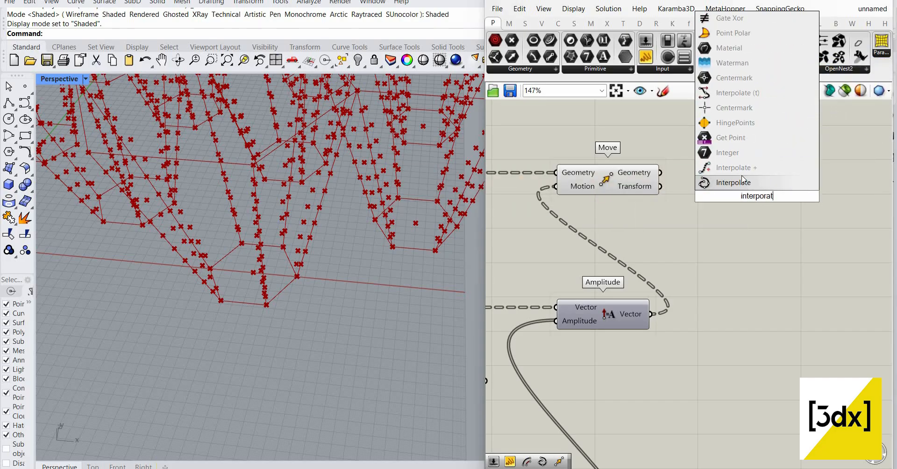
pyautogui.write('e')
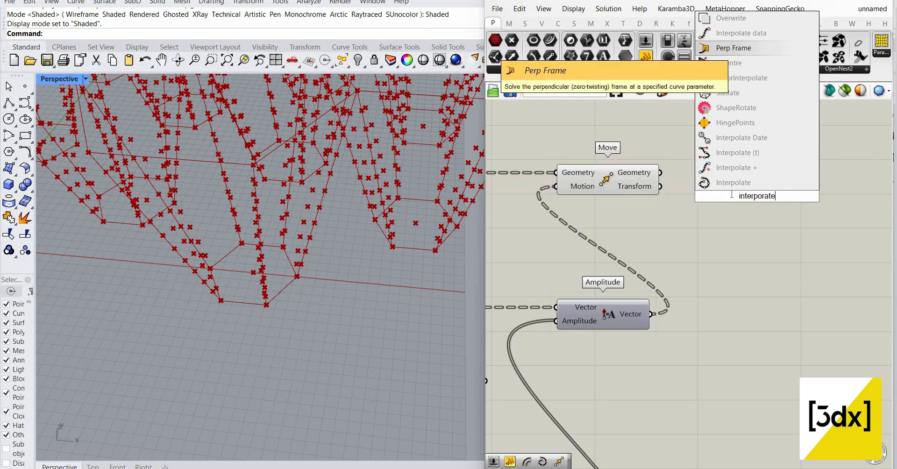
pyautogui.click(724, 181)
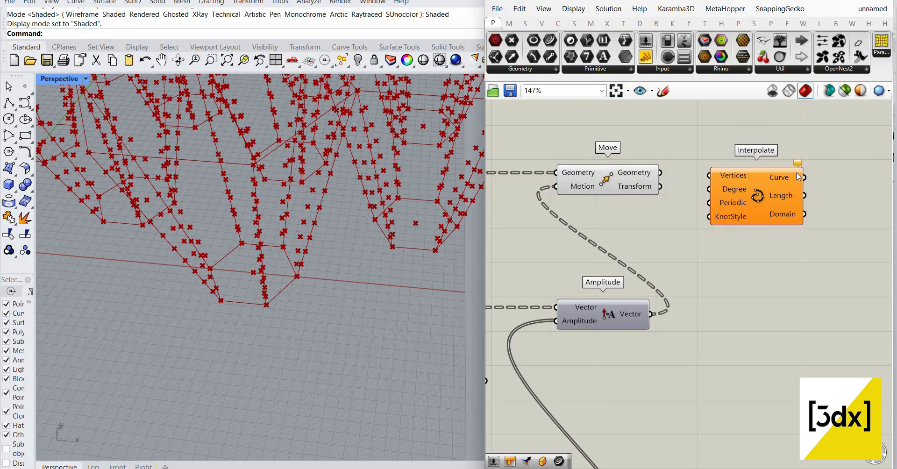
pyautogui.scroll(-5, 798, 176)
# - Turn off the preview of the components from Divide Curve and Vector 2Pt through Move, leaving the interpolated curves shown
pyautogui.moveTo(682, 220); pyautogui.dragTo(591, 163)
pyautogui.moveTo(758, 363); pyautogui.dragTo(574, 175)
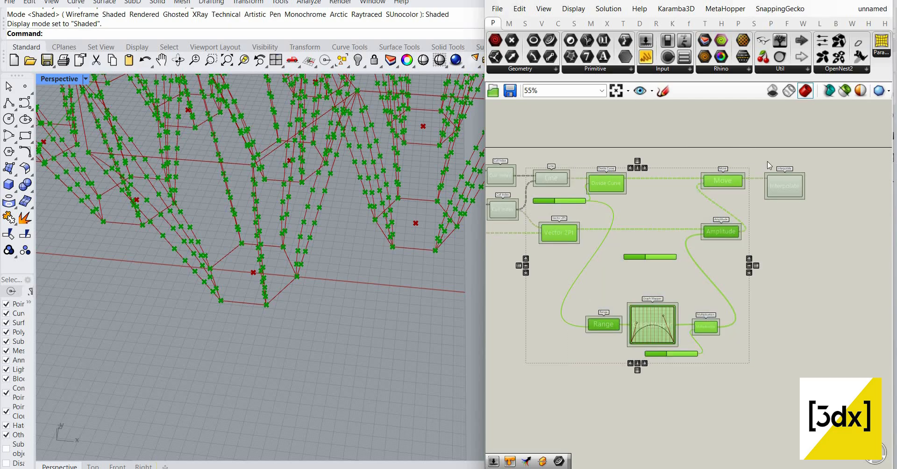
pyautogui.rightClick(768, 165)
pyautogui.click(729, 158)
pyautogui.moveTo(406, 264); pyautogui.dragTo(645, 336, button='right')
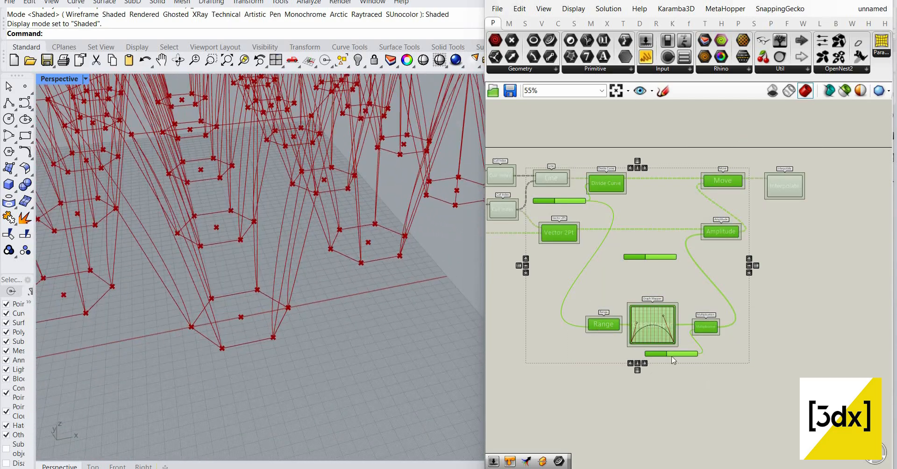
# - Set the slider feeding Multiplication's B input to 367
pyautogui.scroll(7, 673, 359)
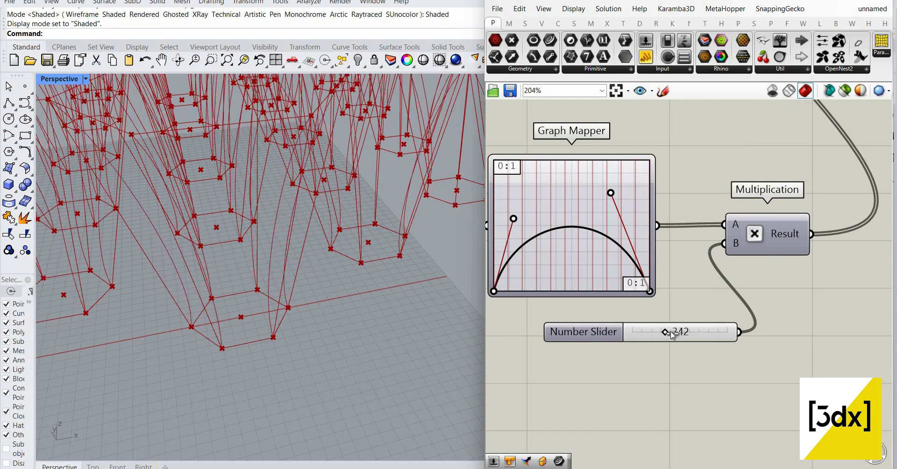
pyautogui.moveTo(671, 334)
pyautogui.mouseDown()
pyautogui.moveTo(630, 332)
pyautogui.moveTo(669, 333)
pyautogui.mouseUp()
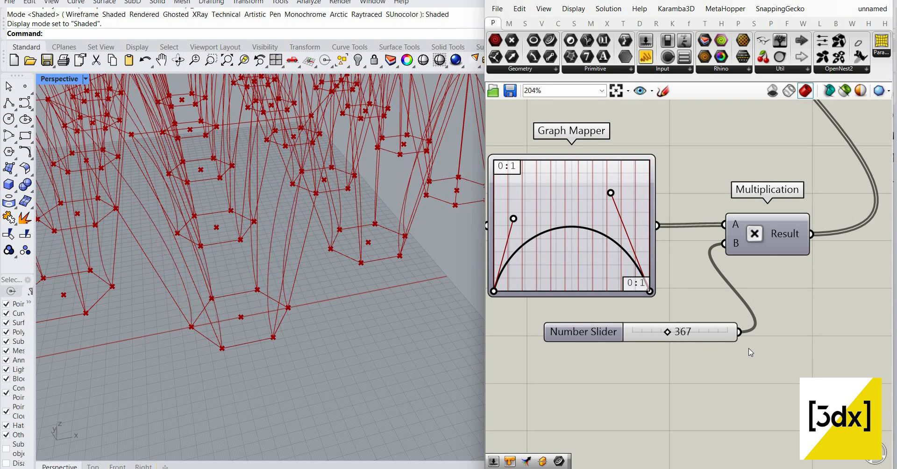
pyautogui.scroll(-6, 750, 352)
# - Try the expression -(x/1) on Offset Curve's Distance input
pyautogui.scroll(3, 683, 288)
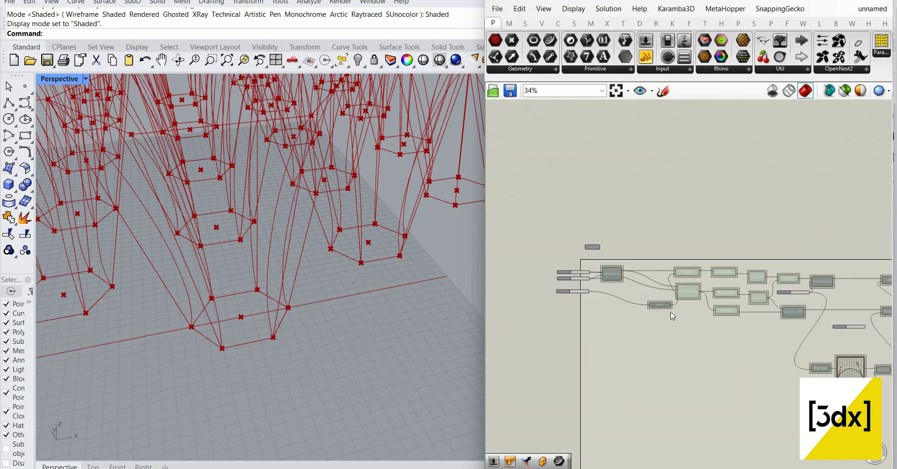
pyautogui.scroll(6, 683, 289)
pyautogui.rightClick(683, 283)
pyautogui.moveTo(719, 386)
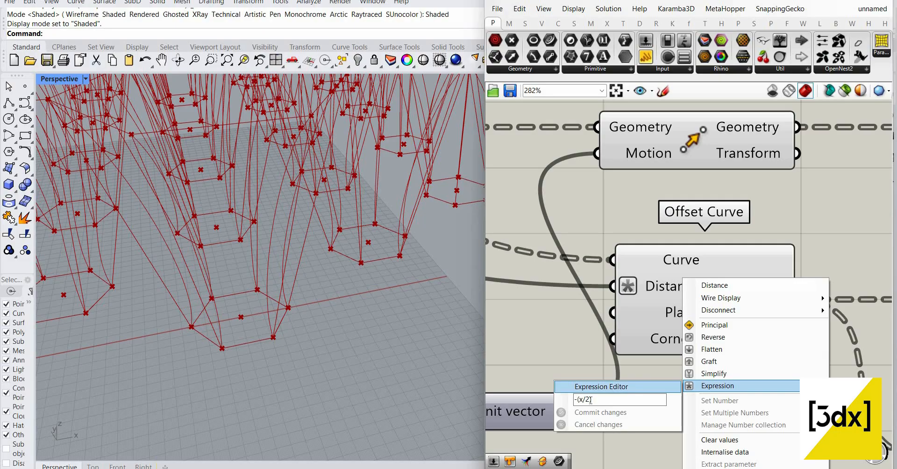
pyautogui.click(649, 399)
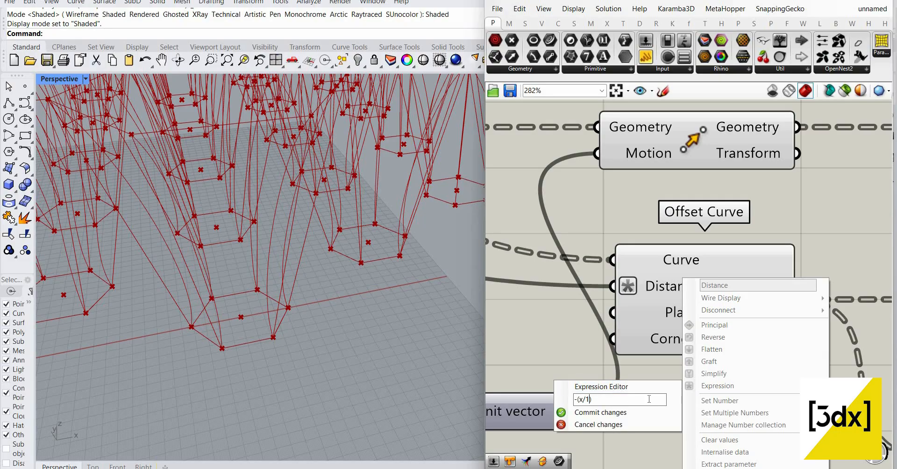
pyautogui.click(574, 412)
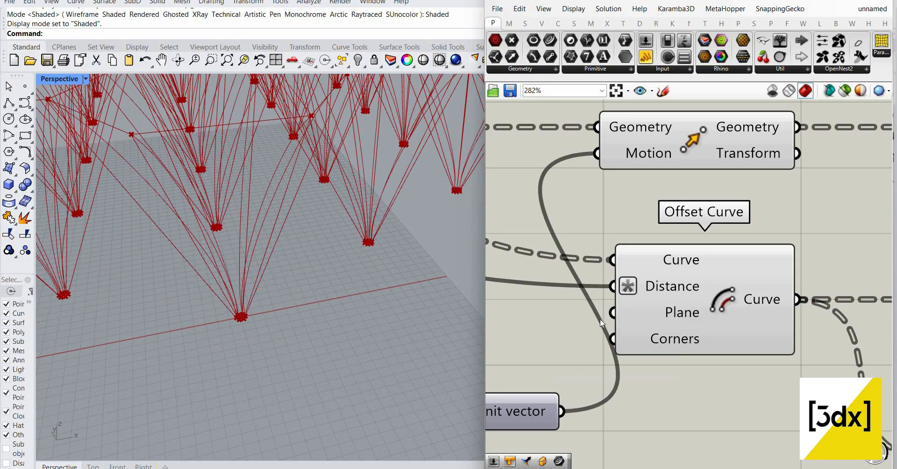
# - Try the expression -(x/1.5) on Offset Curve's Distance input and check the base hexagons
pyautogui.rightClick(673, 280)
pyautogui.moveTo(719, 386)
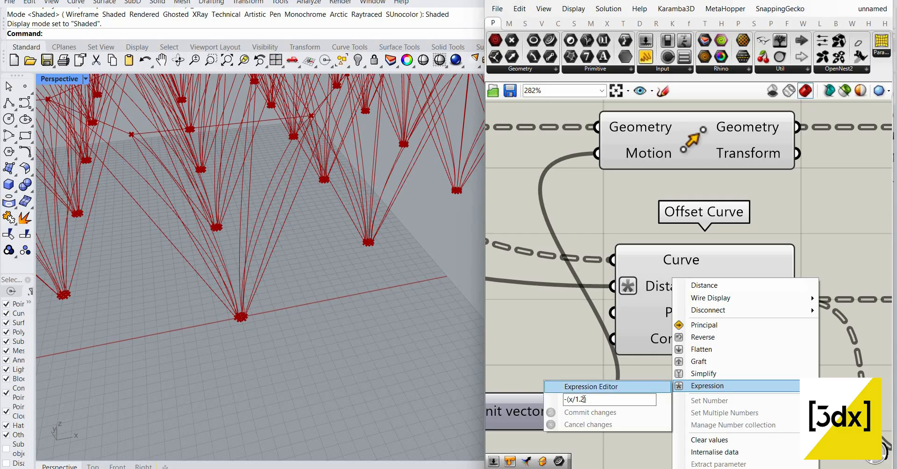
pyautogui.click(600, 399)
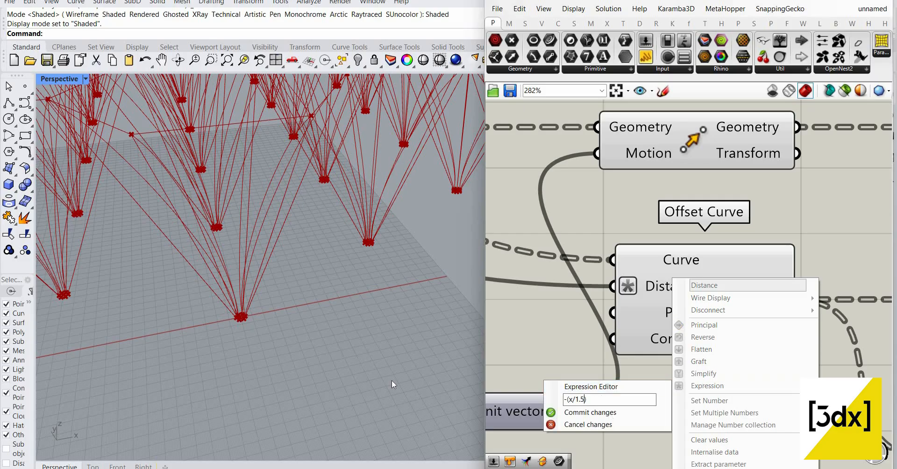
pyautogui.click(584, 412)
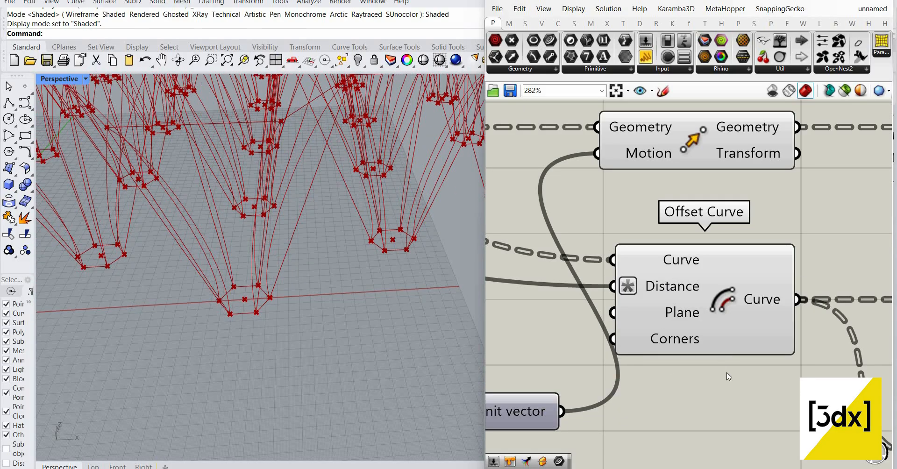
# - Set the expression on Offset Curve's Distance input to -(x/1.35)
pyautogui.rightClick(670, 278)
pyautogui.moveTo(720, 385)
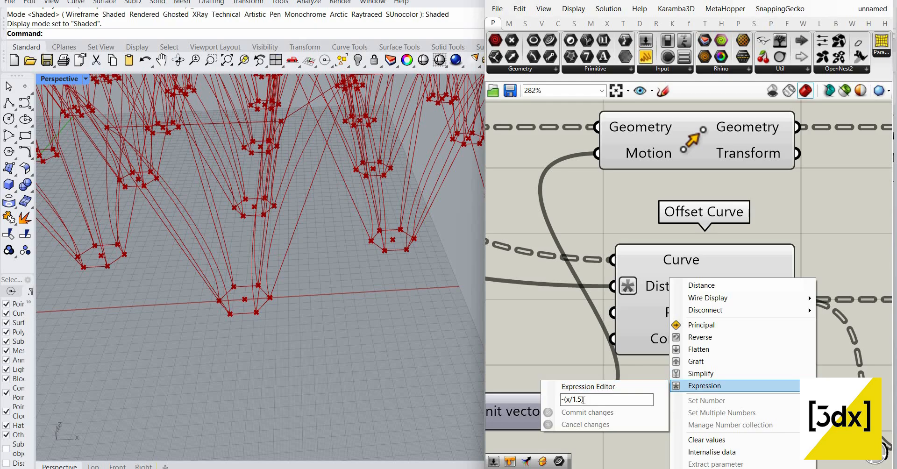
pyautogui.click(584, 400)
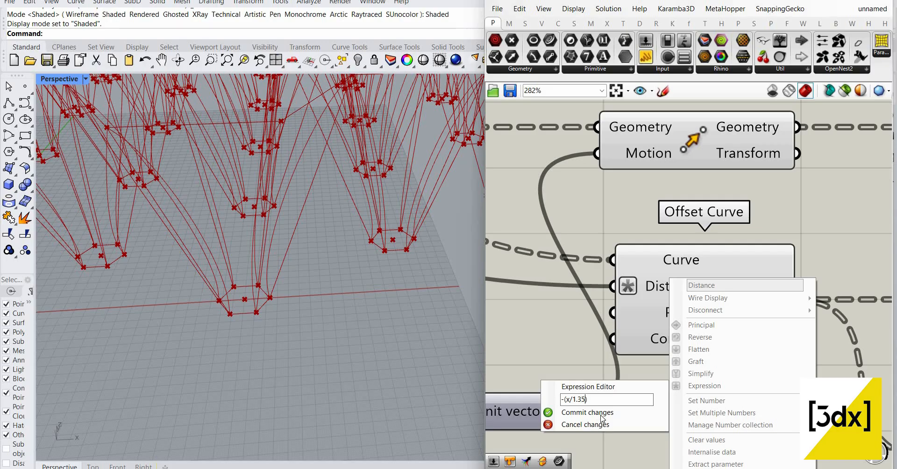
pyautogui.click(602, 417)
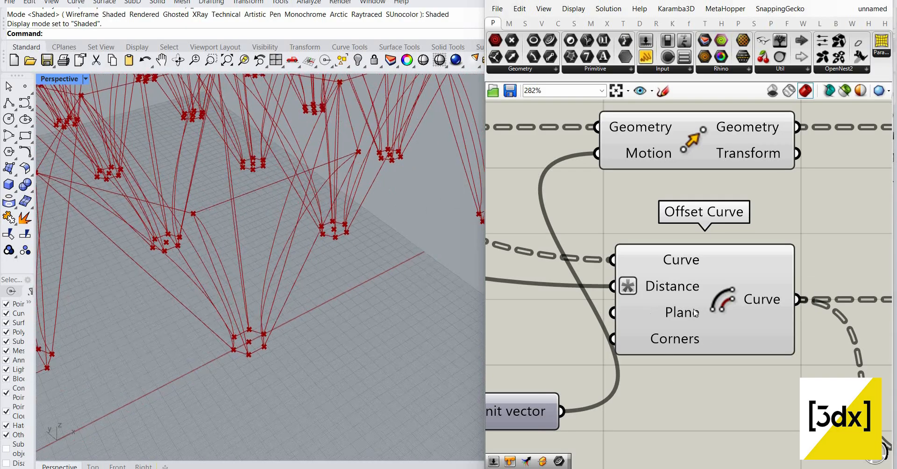
# - Set the height slider feeding Unit Z's Factor to 2996
pyautogui.scroll(-5, 543, 307)
pyautogui.scroll(3, 531, 316)
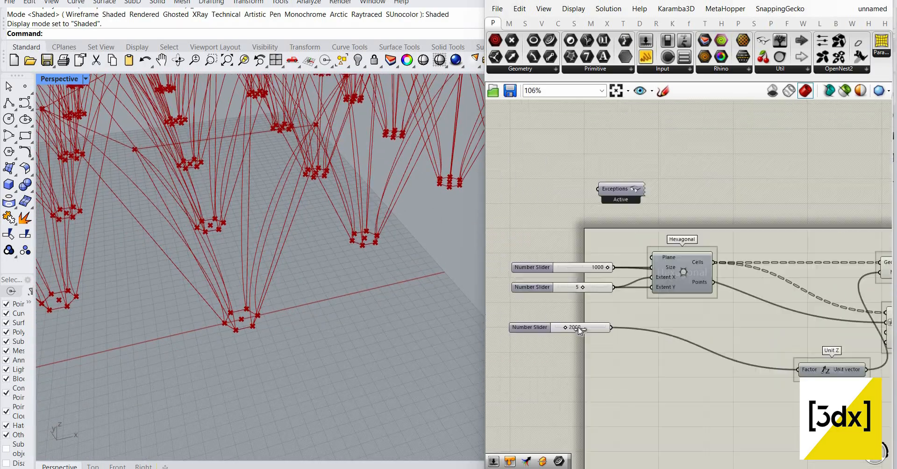
pyautogui.scroll(5, 578, 327)
pyautogui.moveTo(579, 327); pyautogui.dragTo(594, 329)
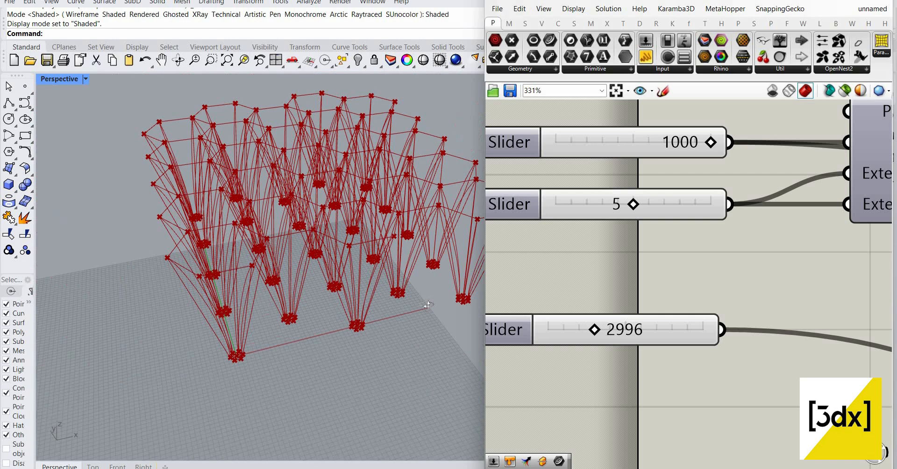
# - Select every component in the definition and turn off their preview
pyautogui.scroll(-10, 542, 346)
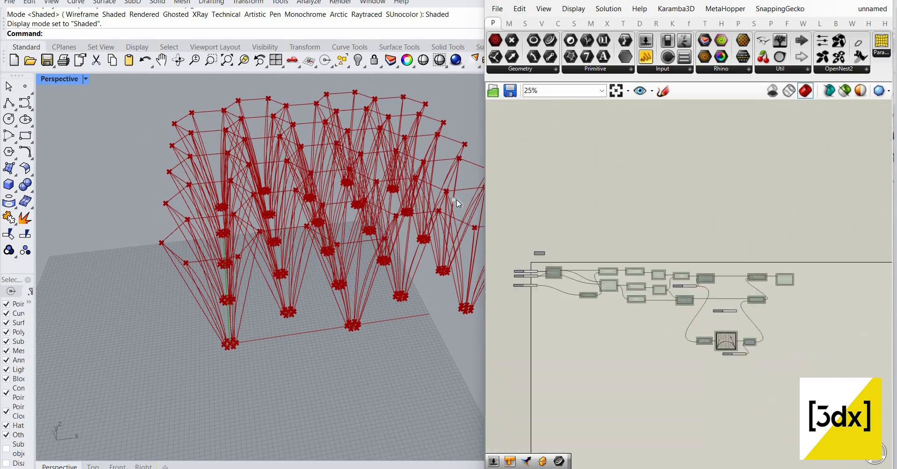
pyautogui.scroll(2, 635, 170)
pyautogui.hotkey('ctrl', 'a')
pyautogui.rightClick(666, 184)
pyautogui.click(666, 186)
pyautogui.scroll(4, 775, 227)
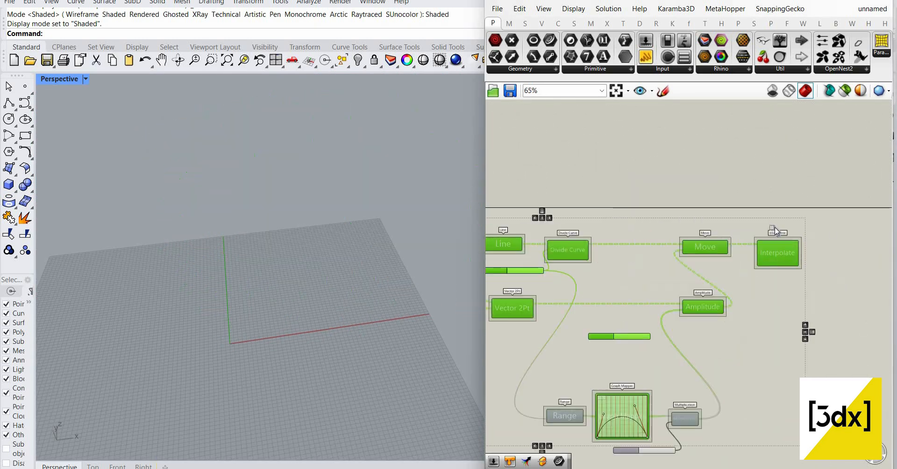
# - Turn on the preview of the Interpolate component and view its curves in the Perspective viewport
pyautogui.scroll(1, 775, 227)
pyautogui.click(801, 208)
pyautogui.moveTo(837, 284); pyautogui.dragTo(801, 208)
pyautogui.rightClick(800, 208)
pyautogui.click(822, 224)
pyautogui.click(800, 208)
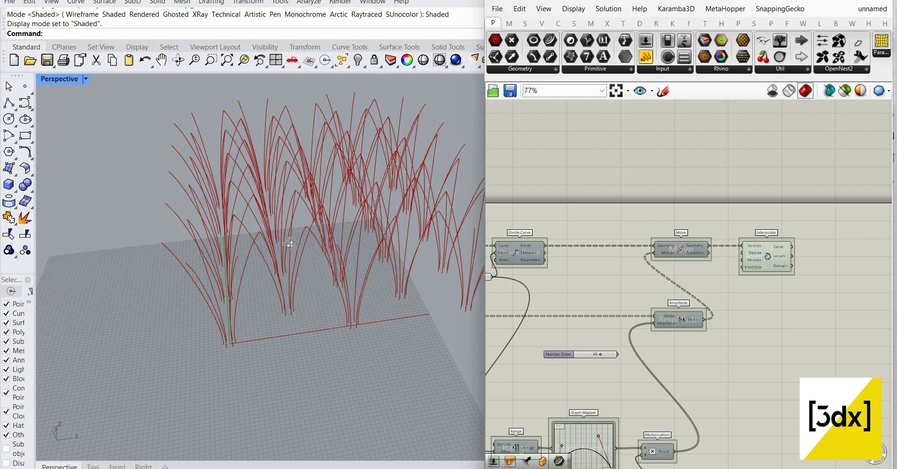
pyautogui.moveTo(290, 243); pyautogui.dragTo(374, 225, button='right')
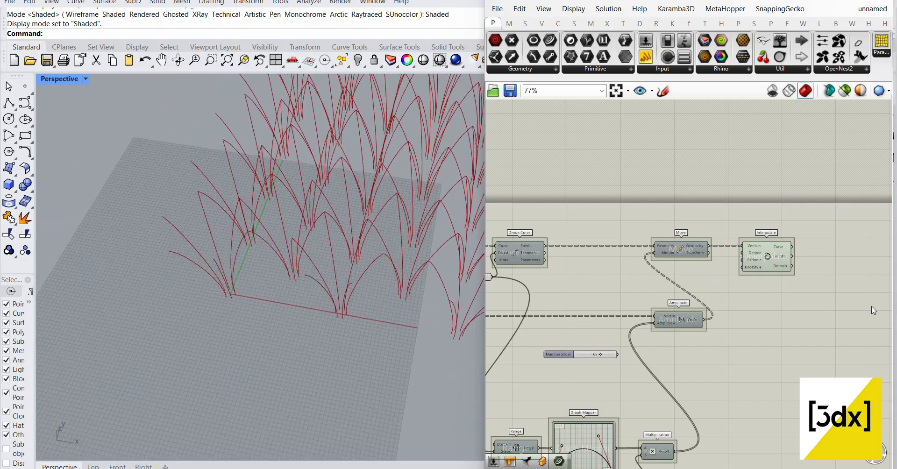
# - Turn on the previews of the Move and Offset Curve components to show the raised and base hexagons
pyautogui.scroll(-3, 859, 315)
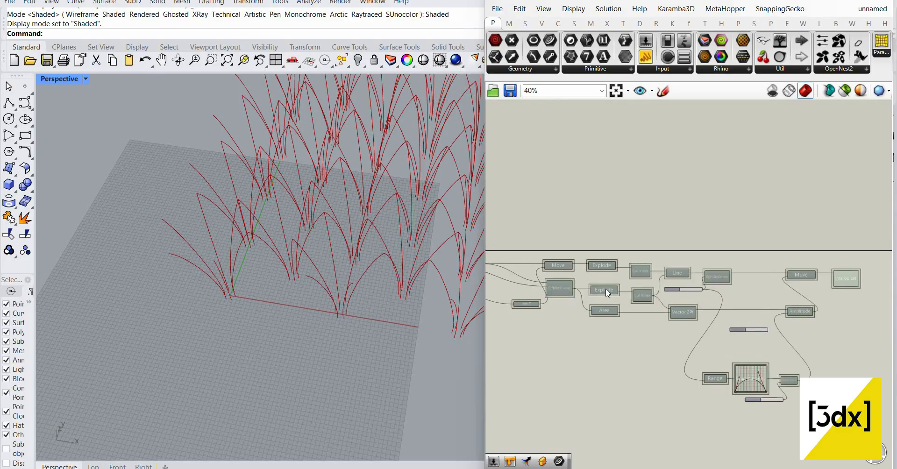
pyautogui.scroll(5, 606, 291)
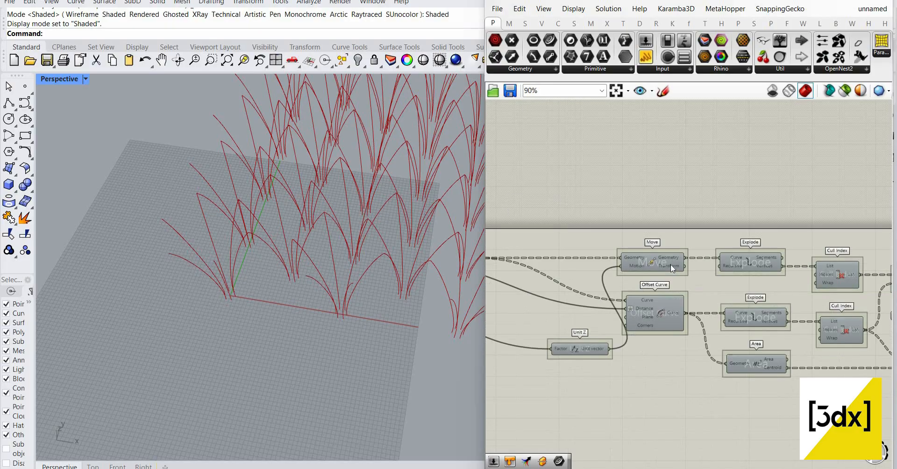
pyautogui.click(651, 262)
pyautogui.rightClick(669, 214)
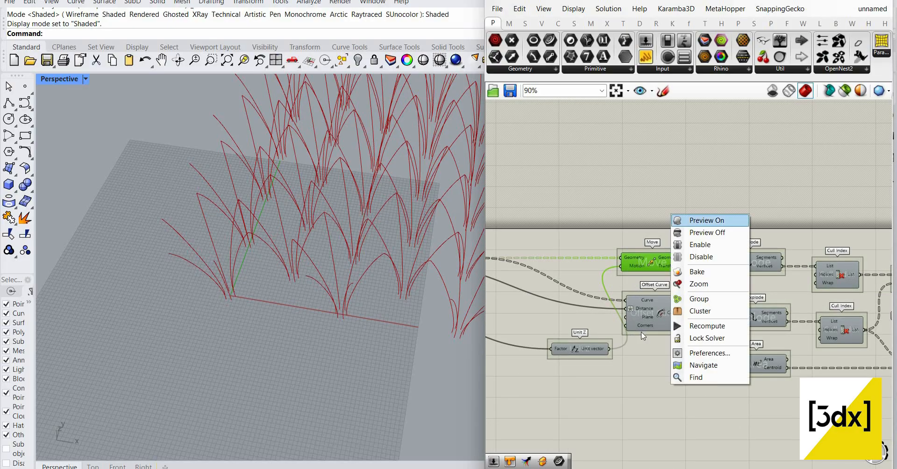
pyautogui.click(691, 220)
pyautogui.click(677, 301)
pyautogui.rightClick(695, 286)
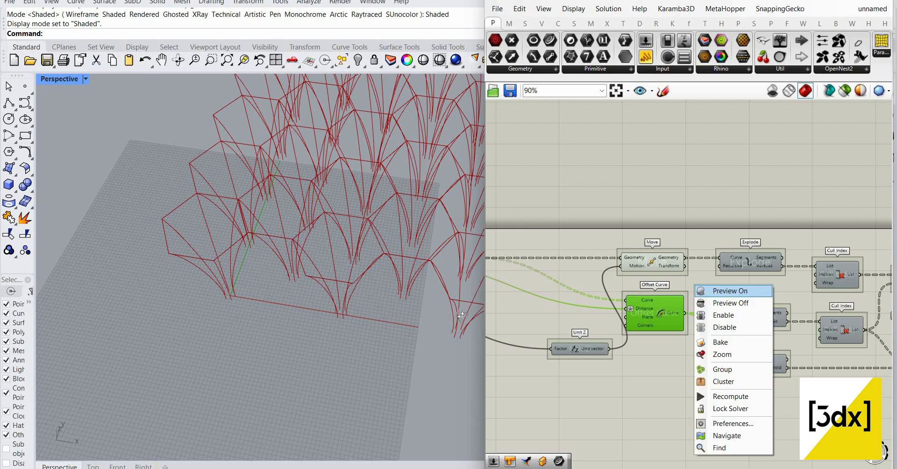
pyautogui.click(710, 290)
pyautogui.moveTo(355, 337); pyautogui.dragTo(372, 327, button='right')
pyautogui.scroll(5, 380, 343)
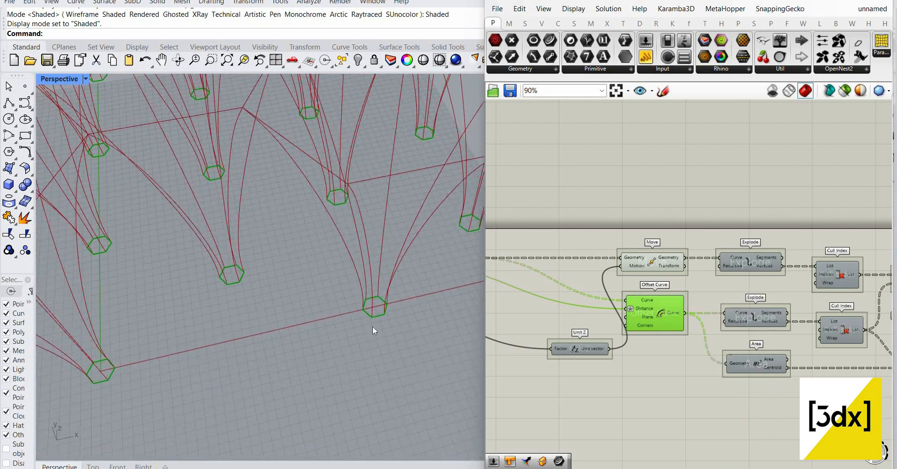
pyautogui.scroll(-3, 311, 252)
pyautogui.moveTo(272, 250); pyautogui.dragTo(186, 269, button='right')
pyautogui.scroll(-5, 655, 250)
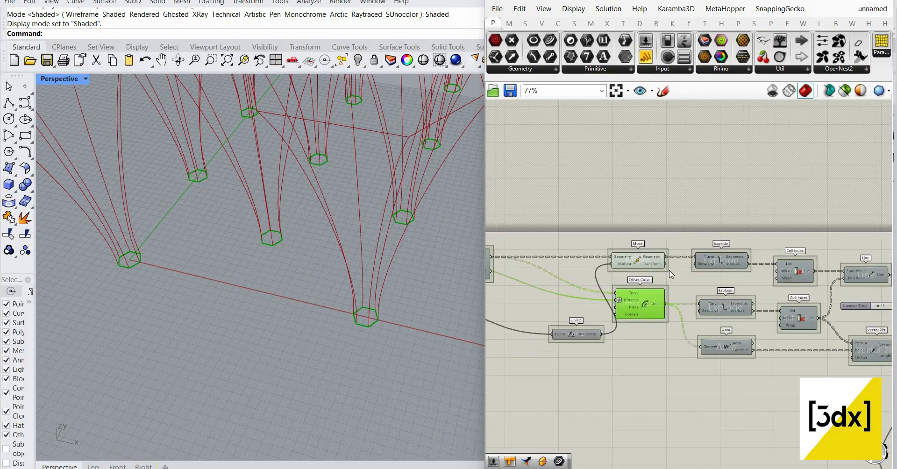
# - Add a Sweep2 component beside the Interpolate component
pyautogui.scroll(4, 573, 252)
pyautogui.scroll(-2, 778, 287)
pyautogui.scroll(4, 798, 286)
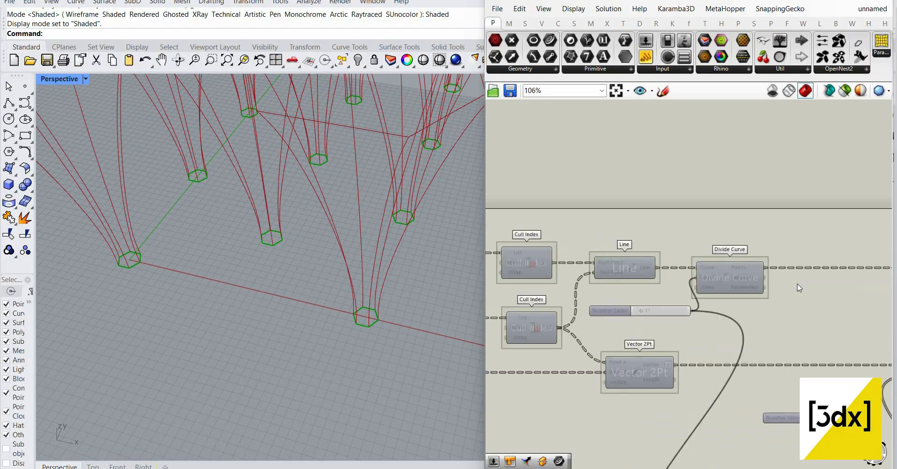
pyautogui.click(799, 287)
pyautogui.doubleClick(799, 286)
pyautogui.write('swe')
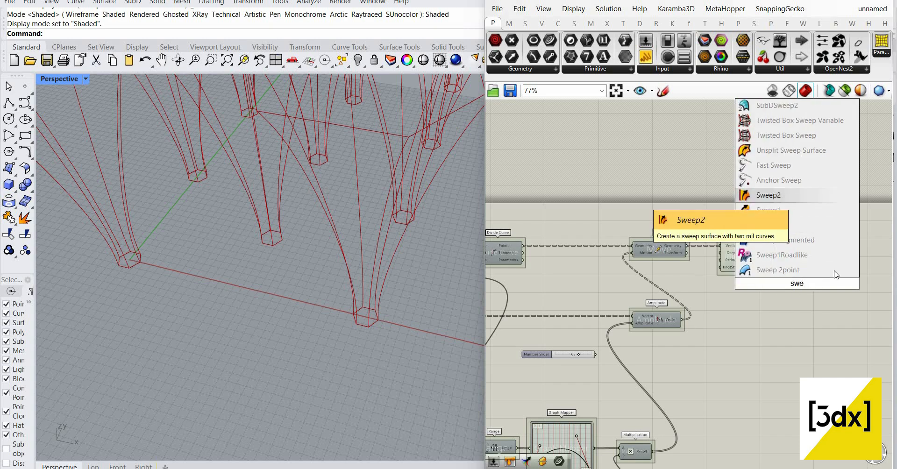
pyautogui.press('Return')
# - Connect the Segments output of the Explode fed by Move to Sweep2's Rail 1 input
pyautogui.scroll(3, 750, 247)
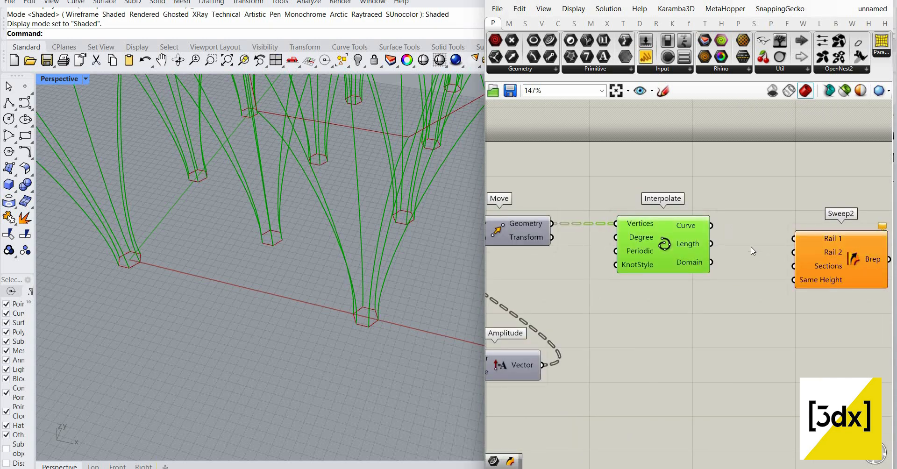
pyautogui.scroll(-3, 750, 247)
pyautogui.scroll(2, 679, 256)
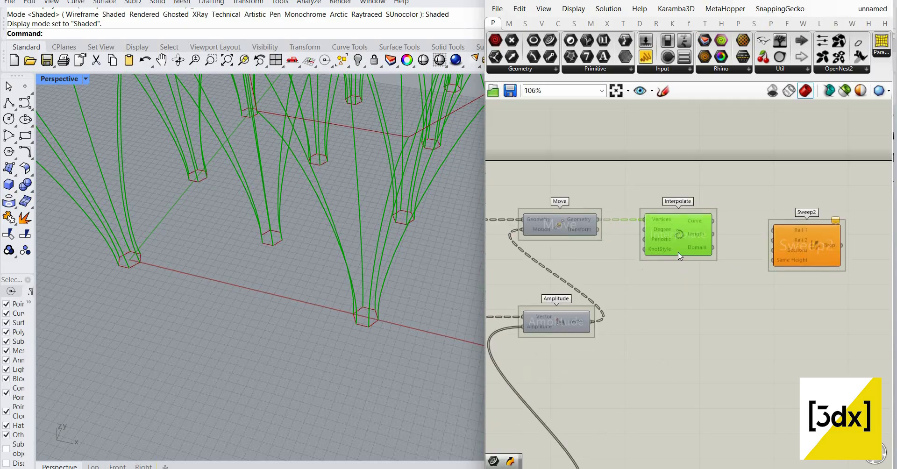
pyautogui.scroll(-3, 678, 256)
pyautogui.scroll(5, 746, 306)
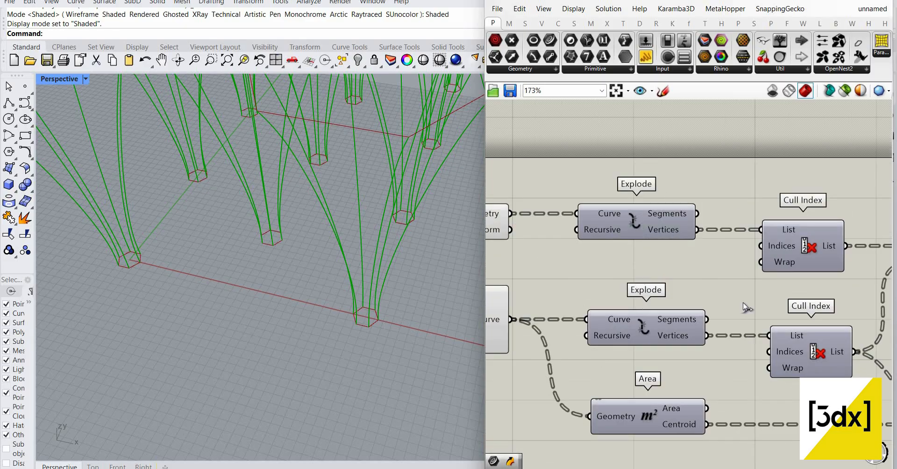
pyautogui.scroll(-3, 743, 305)
pyautogui.scroll(3, 607, 276)
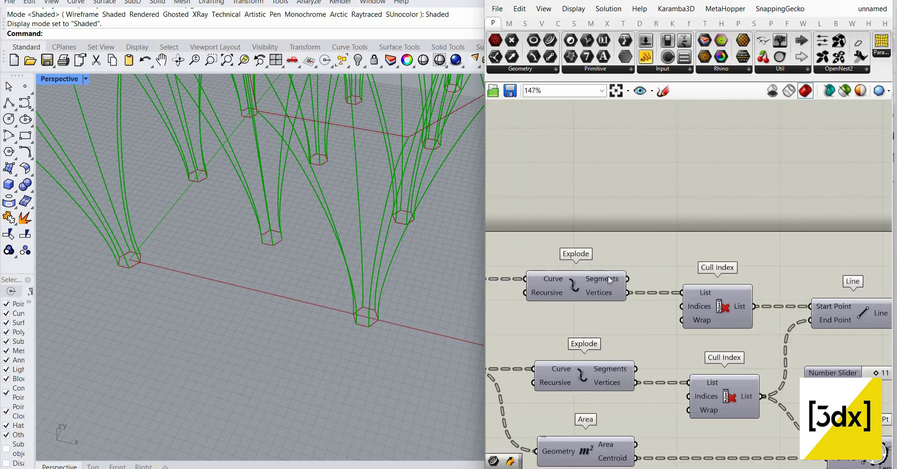
pyautogui.scroll(-6, 523, 300)
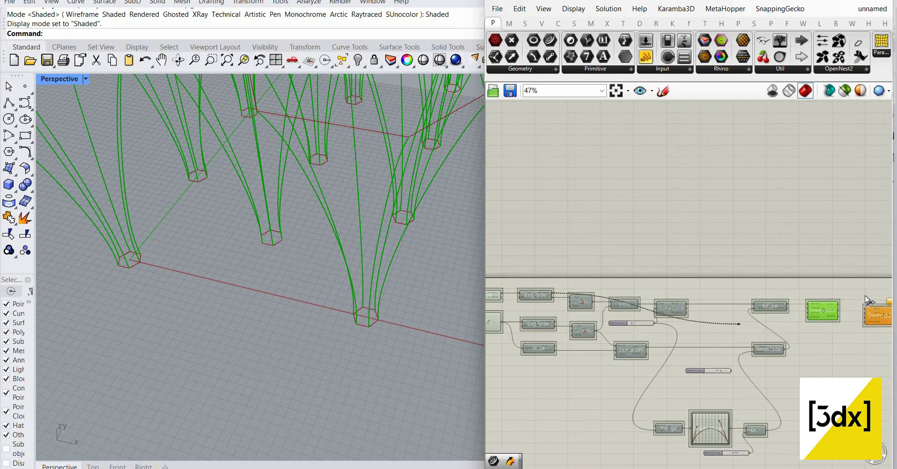
pyautogui.scroll(7, 873, 320)
pyautogui.moveTo(871, 309); pyautogui.dragTo(863, 223)
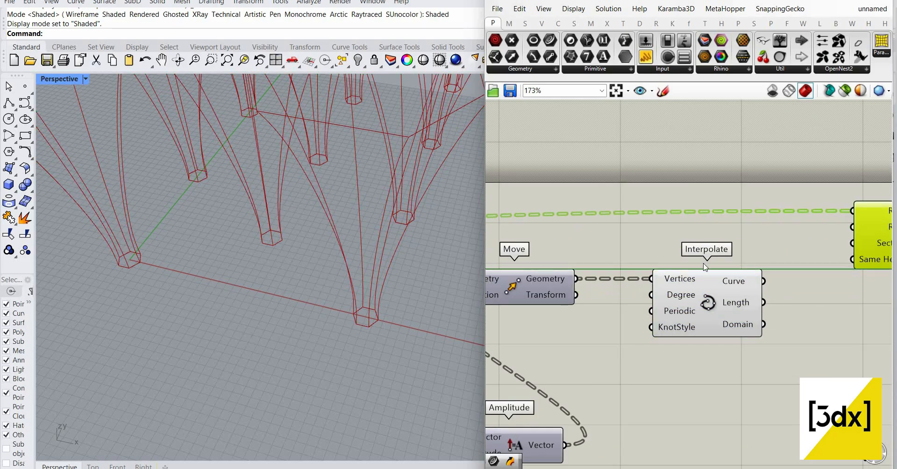
# - Connect the Segments output of the Explode fed by Offset Curve to Sweep2's Rail 2 input
pyautogui.moveTo(464, 260); pyautogui.dragTo(490, 258, button='right')
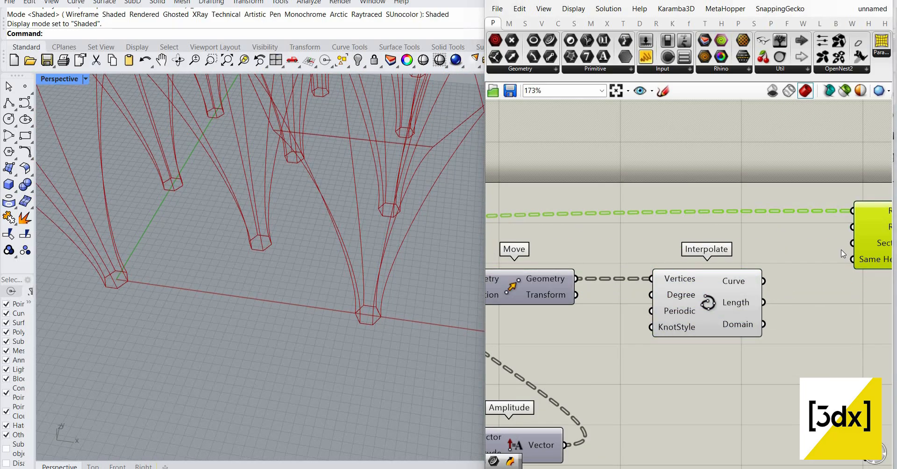
pyautogui.scroll(-5, 843, 253)
pyautogui.scroll(4, 548, 271)
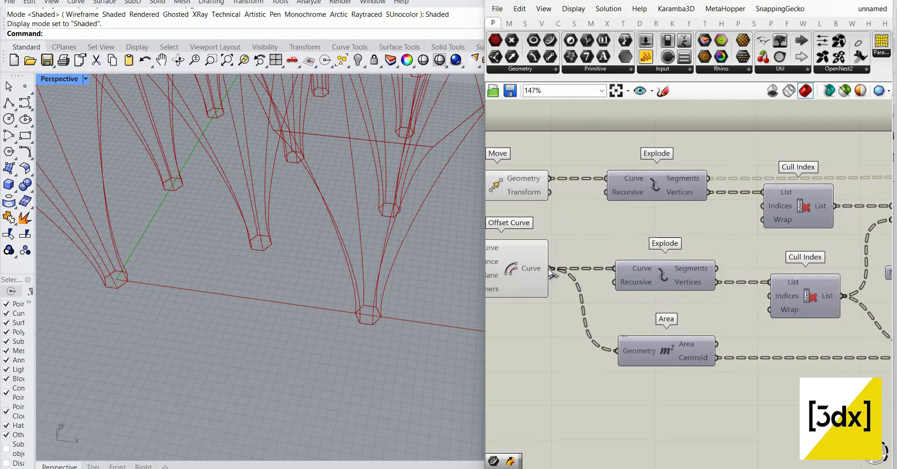
pyautogui.scroll(-9, 546, 300)
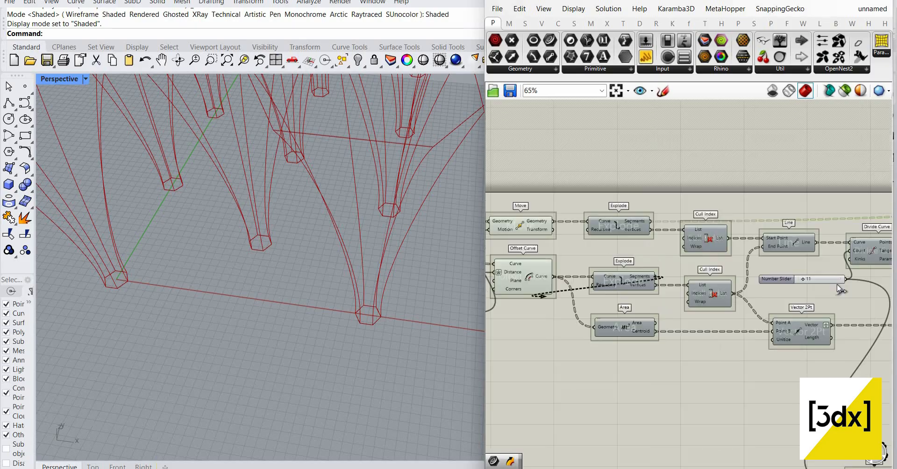
pyautogui.scroll(5, 728, 296)
pyautogui.scroll(3, 815, 262)
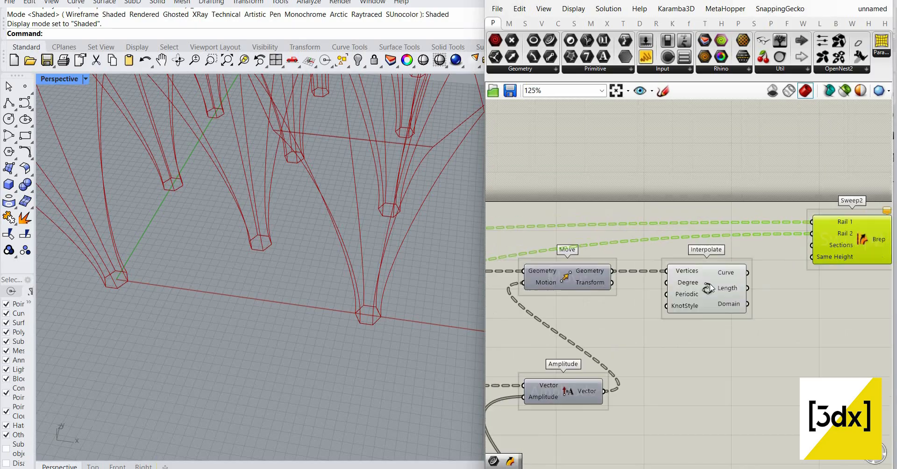
# - Connect Interpolate's Curve output to Sweep2's Sections input and check the curve data structure
pyautogui.scroll(2, 644, 266)
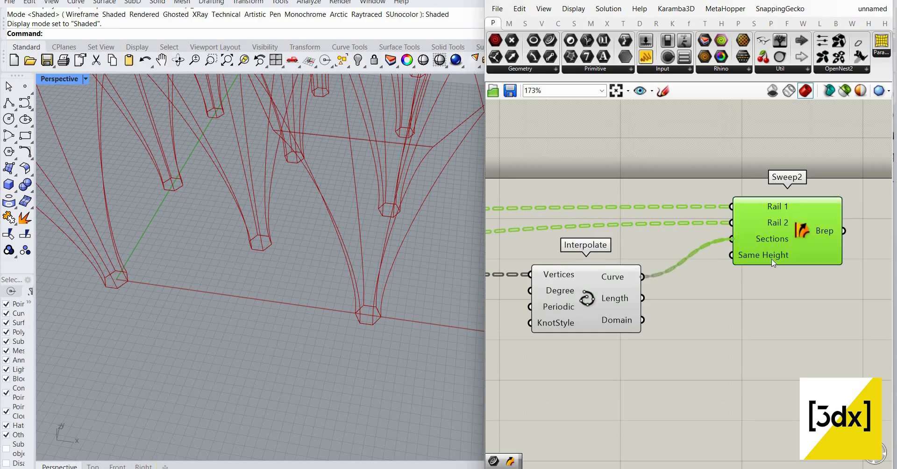
pyautogui.scroll(-5, 737, 257)
pyautogui.scroll(5, 630, 280)
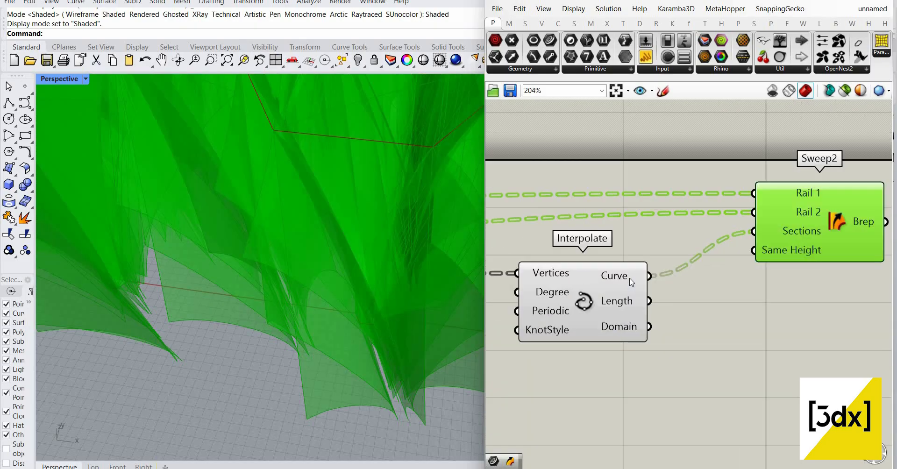
pyautogui.moveTo(630, 281)
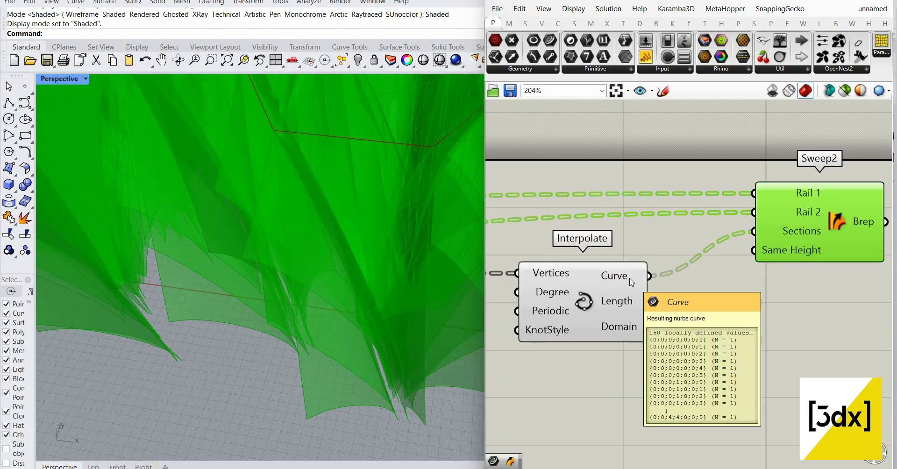
# - Lock the solver, graft Sweep2's Rail 1 and Rail 2 inputs, and recompute to inspect the swept surfaces
pyautogui.rightClick(798, 213)
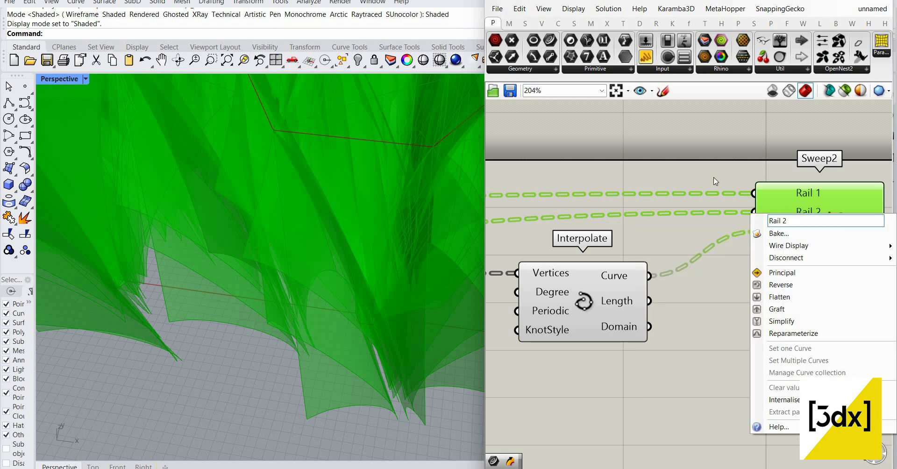
pyautogui.middleClick(716, 150)
pyautogui.rightClick(761, 213)
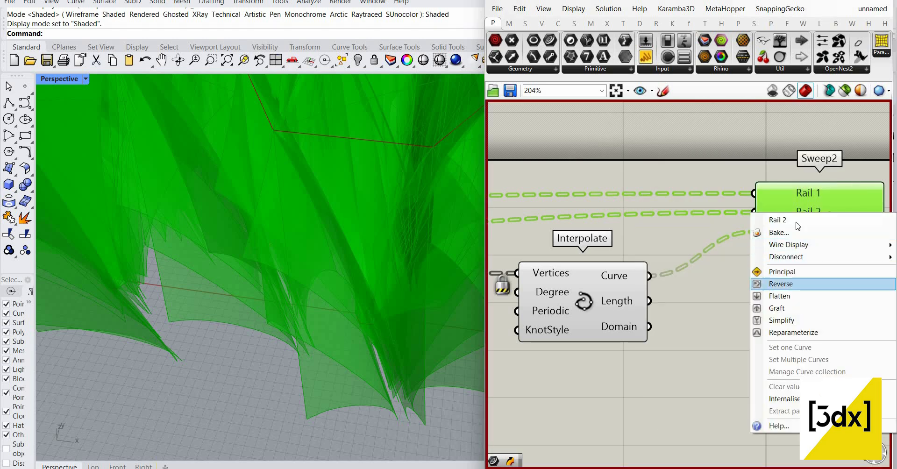
pyautogui.click(789, 306)
pyautogui.rightClick(751, 194)
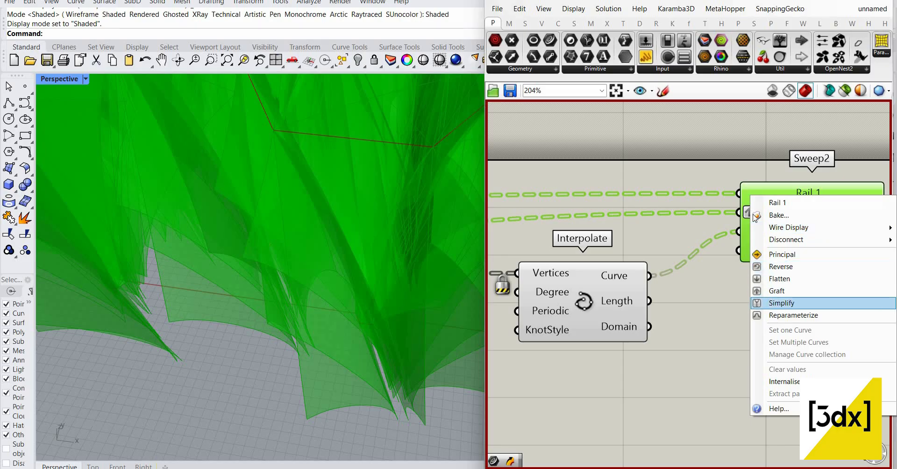
pyautogui.click(790, 288)
pyautogui.middleClick(703, 166)
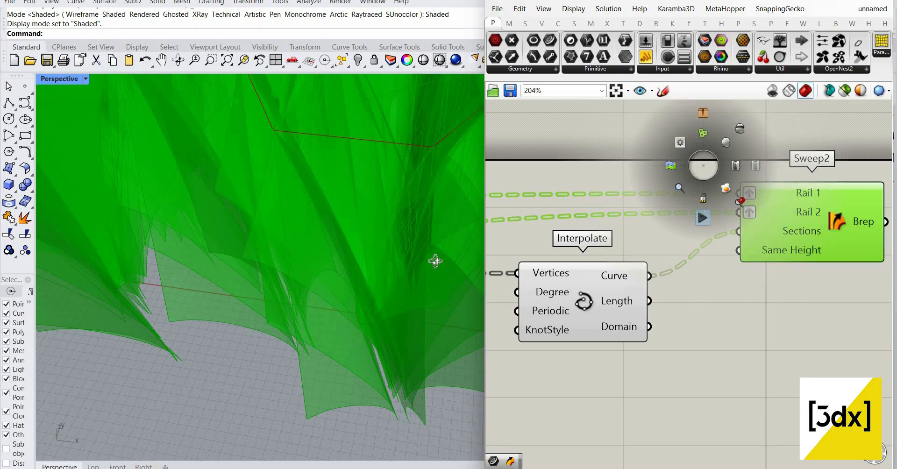
pyautogui.moveTo(434, 258); pyautogui.dragTo(397, 260, button='right')
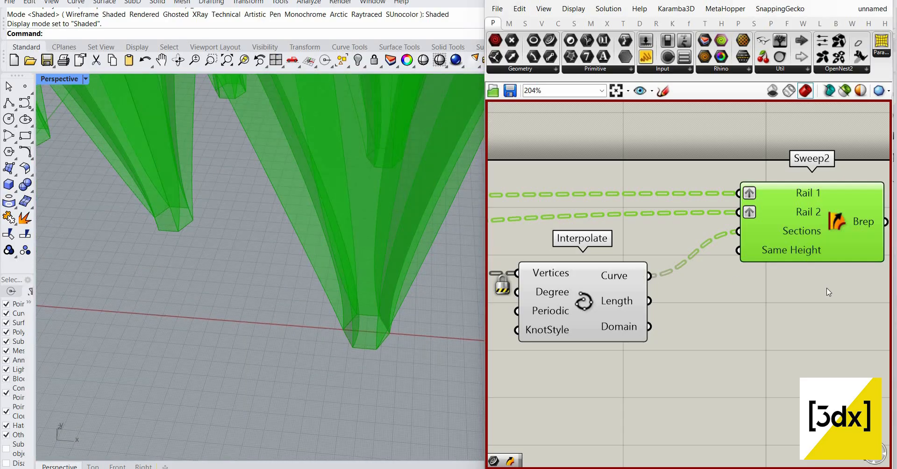
pyautogui.click(828, 292)
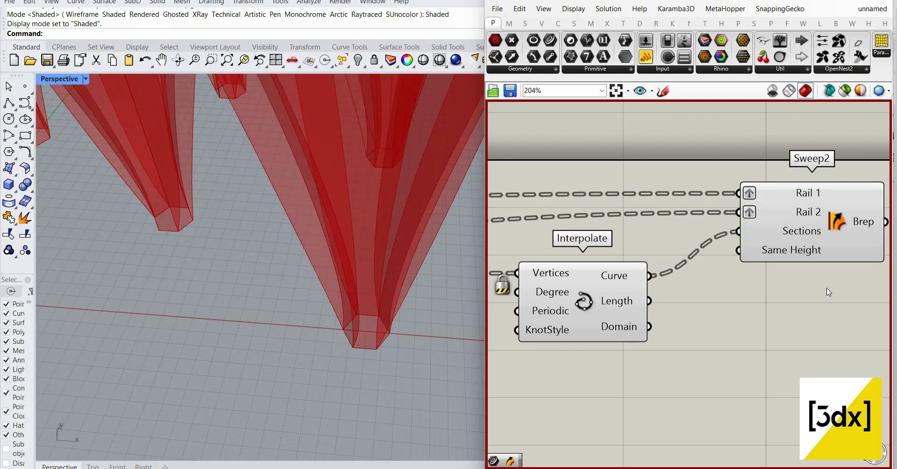
# - Delete the Sweep2 component and examine the interpolated curves around the column bases
pyautogui.scroll(-4, 773, 210)
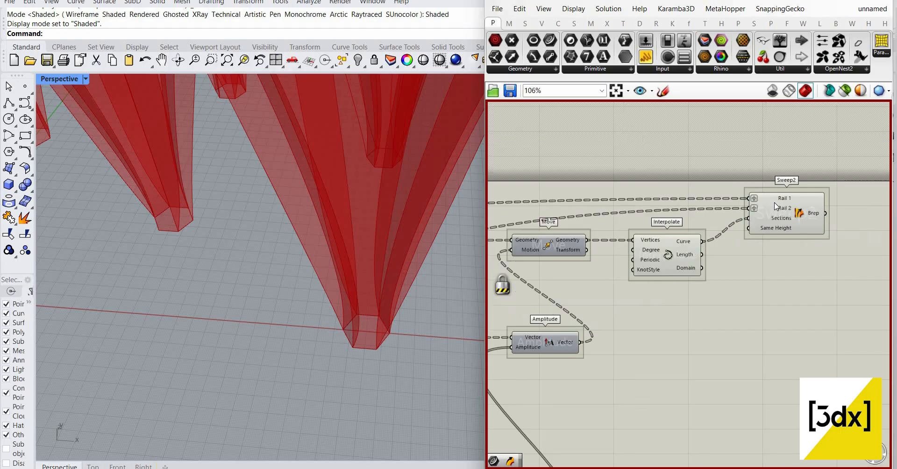
pyautogui.click(773, 204)
pyautogui.press('Delete')
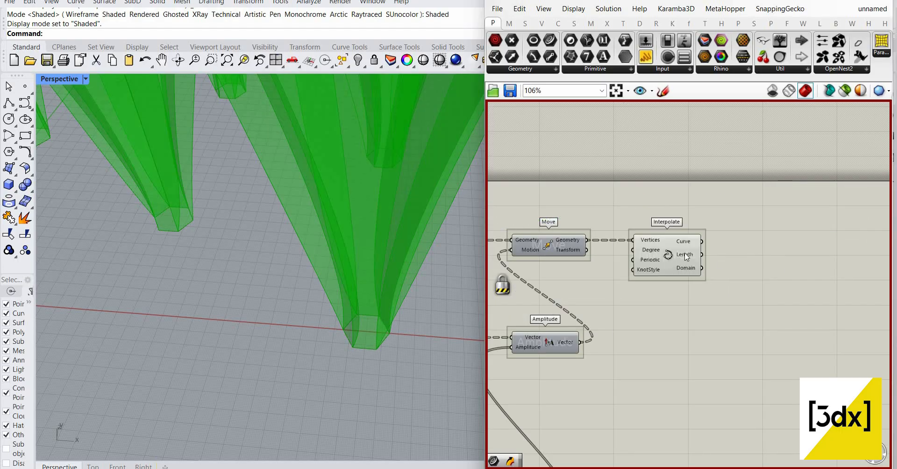
pyautogui.scroll(2, 685, 251)
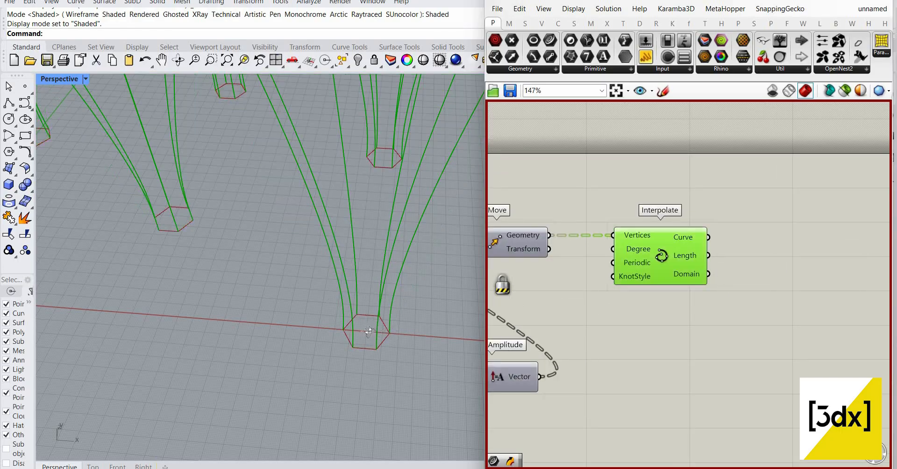
pyautogui.moveTo(357, 348)
pyautogui.mouseDown(button='right')
pyautogui.moveTo(381, 375)
pyautogui.moveTo(429, 361)
pyautogui.moveTo(355, 374)
pyautogui.moveTo(357, 335)
pyautogui.mouseUp(button='right')
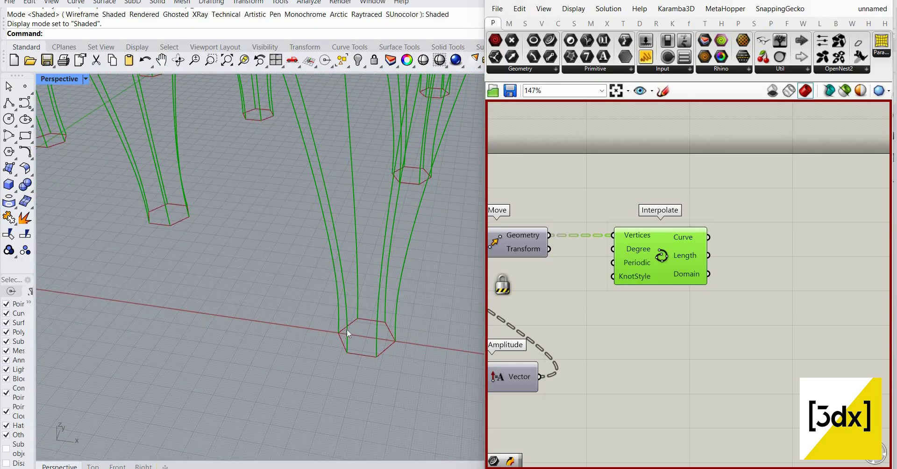
pyautogui.scroll(-4, 360, 204)
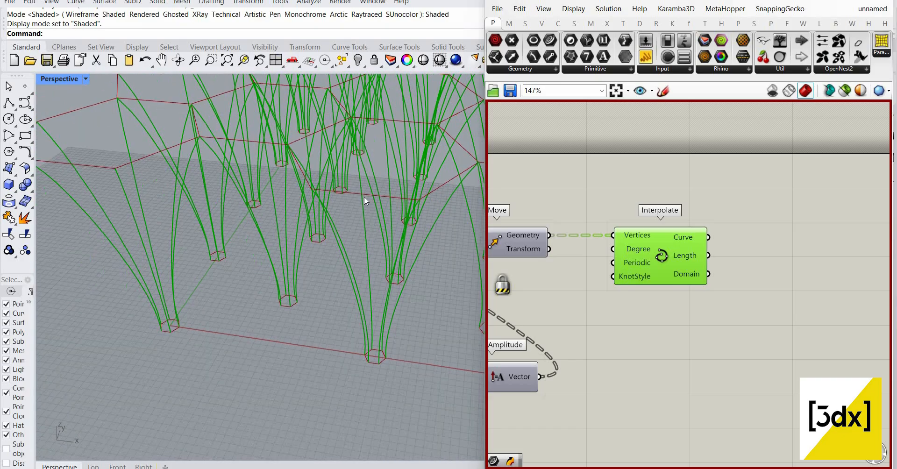
pyautogui.moveTo(349, 223); pyautogui.dragTo(467, 222, button='right')
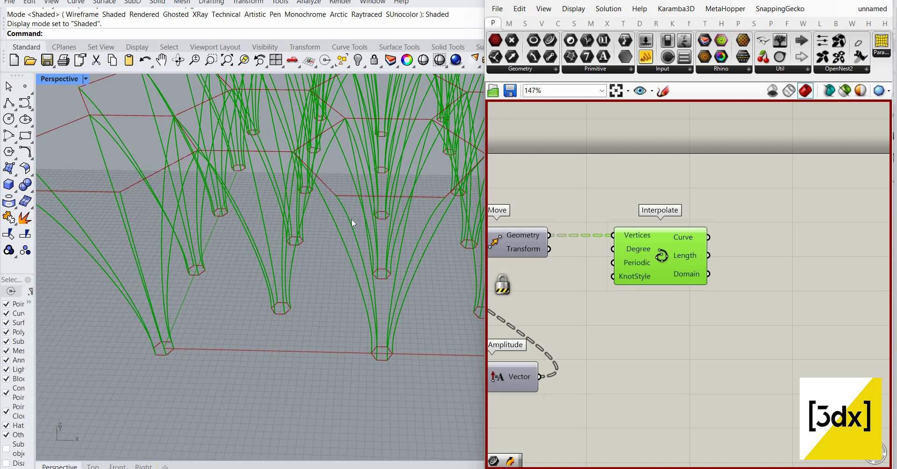
# - Examine the interpolated curves between the column bases and the raised hexagons from several distances and angles
pyautogui.scroll(4, 352, 221)
pyautogui.scroll(-3, 378, 196)
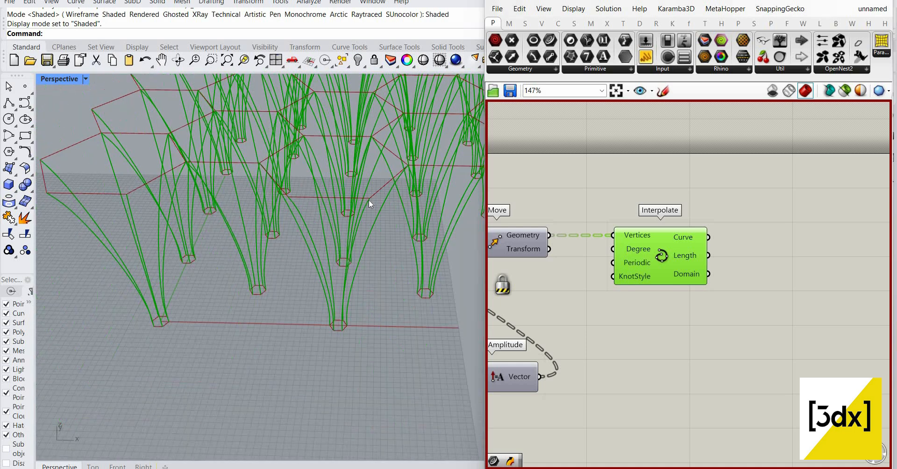
pyautogui.scroll(4, 334, 343)
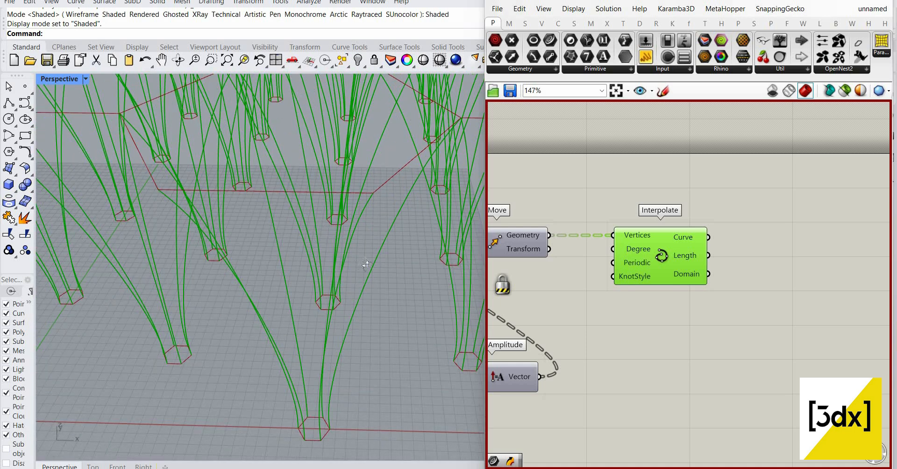
pyautogui.scroll(-3, 395, 268)
pyautogui.moveTo(392, 269)
pyautogui.mouseDown(button='right')
pyautogui.moveTo(435, 264)
pyautogui.moveTo(380, 266)
pyautogui.mouseUp(button='right')
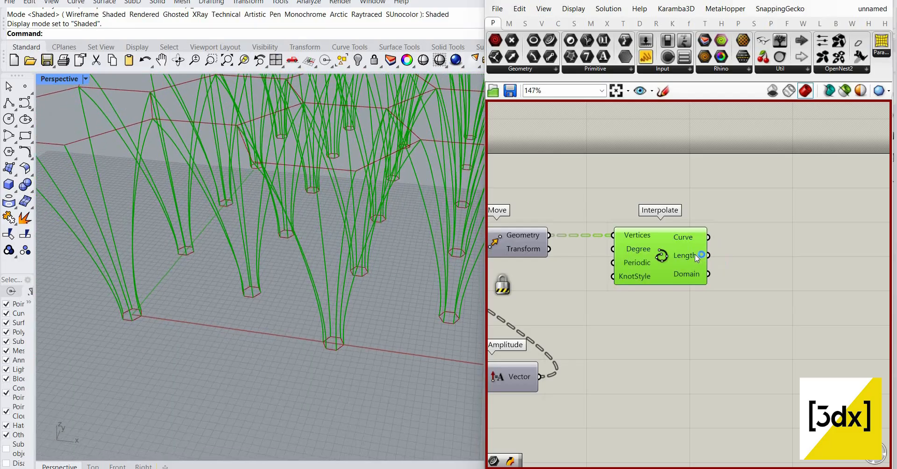
pyautogui.scroll(-2, 794, 262)
pyautogui.scroll(3, 808, 265)
# - Add a List Item component and connect Interpolate's Curve output to its List input
pyautogui.click(805, 262)
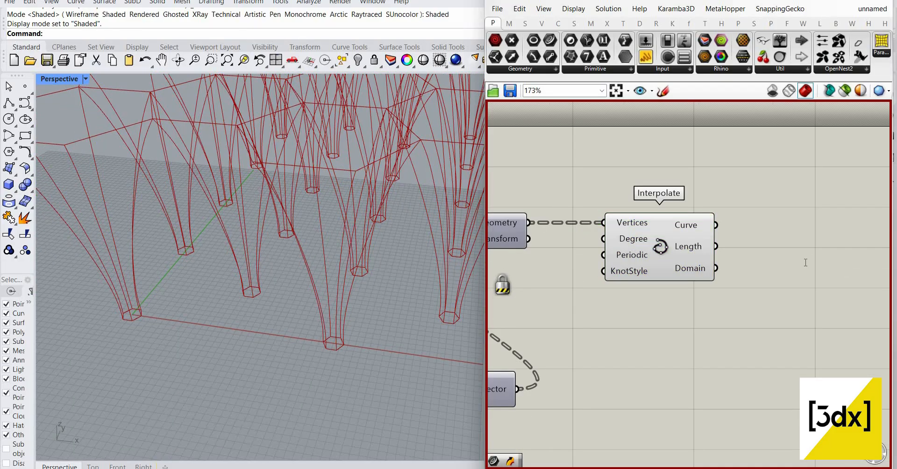
pyautogui.doubleClick(805, 262)
pyautogui.write('list')
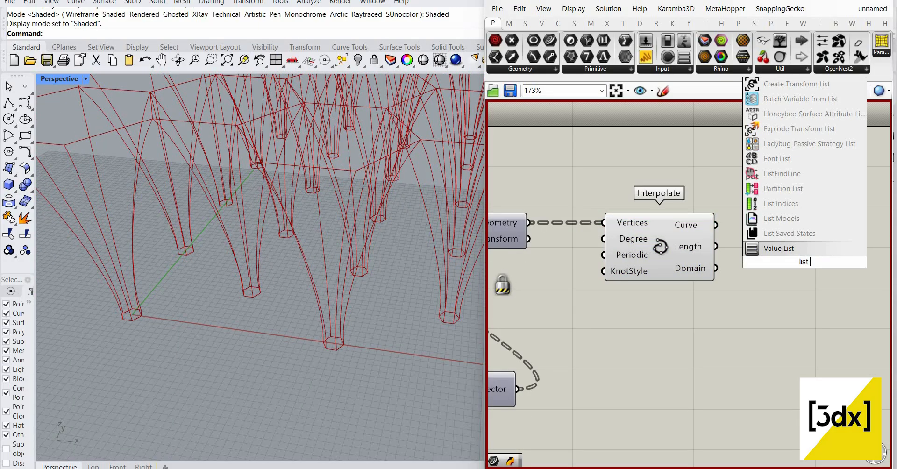
pyautogui.write(' item')
pyautogui.click(766, 248)
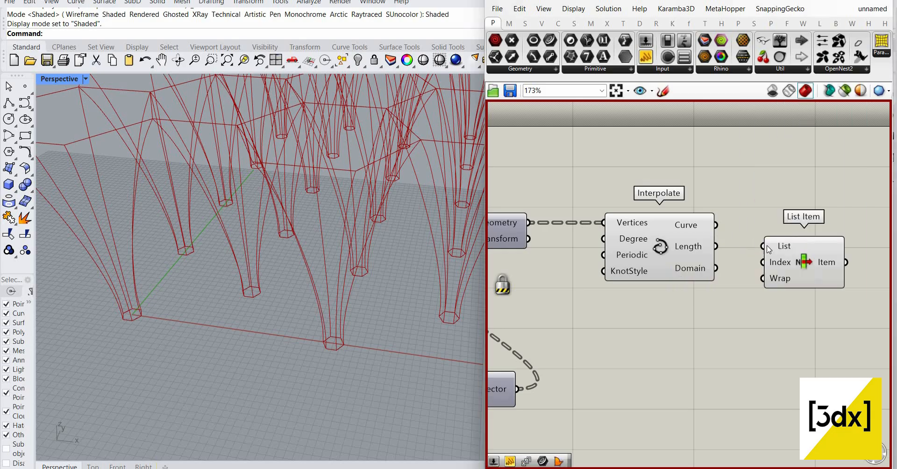
pyautogui.moveTo(641, 257); pyautogui.dragTo(643, 256)
pyautogui.moveTo(803, 263); pyautogui.dragTo(810, 255)
pyautogui.moveTo(318, 286); pyautogui.dragTo(371, 283, button='right')
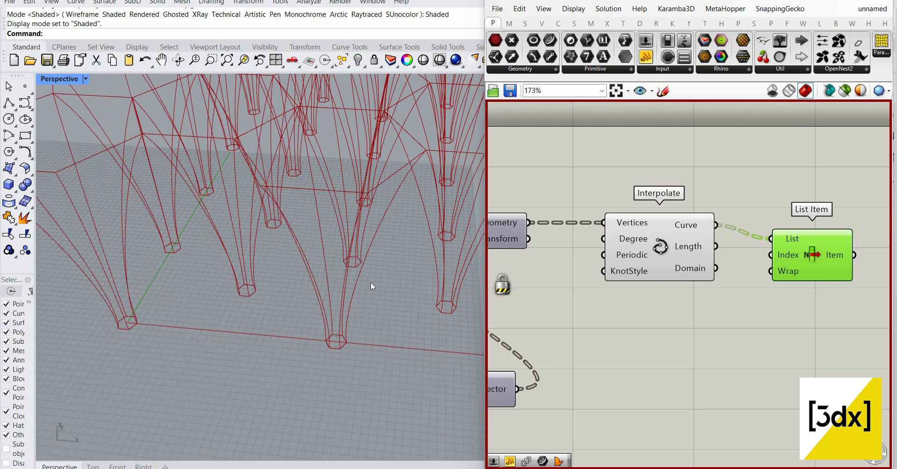
# - Unlock the solver to recompute the definition, inspect the List Item component, and delete it
pyautogui.scroll(-3, 371, 283)
pyautogui.middleClick(667, 284)
pyautogui.click(665, 335)
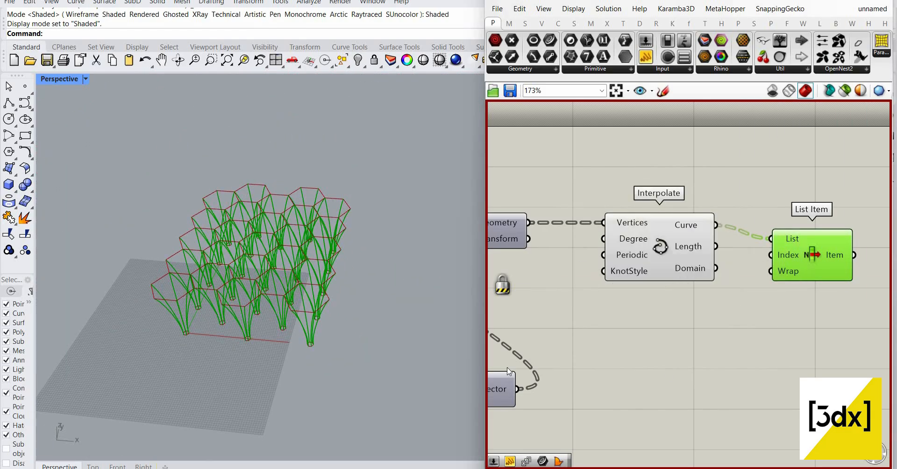
pyautogui.middleClick(666, 343)
pyautogui.scroll(1, 666, 342)
pyautogui.scroll(5, 193, 362)
pyautogui.click(699, 193)
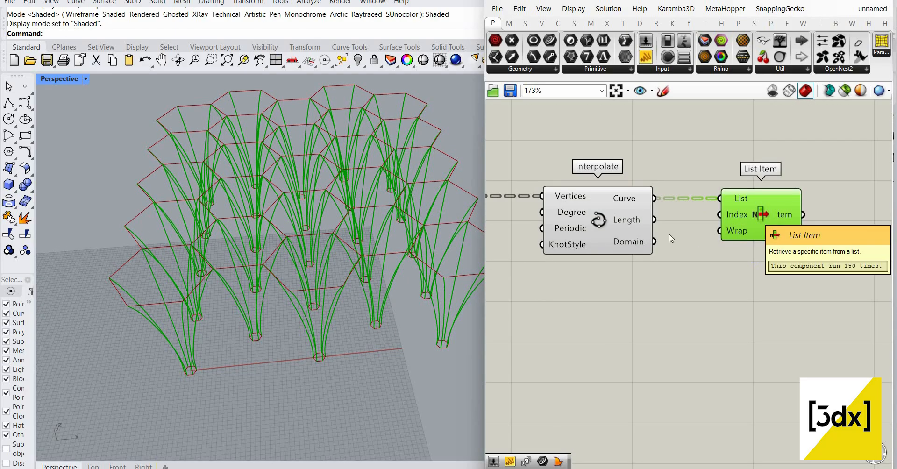
pyautogui.press('Delete')
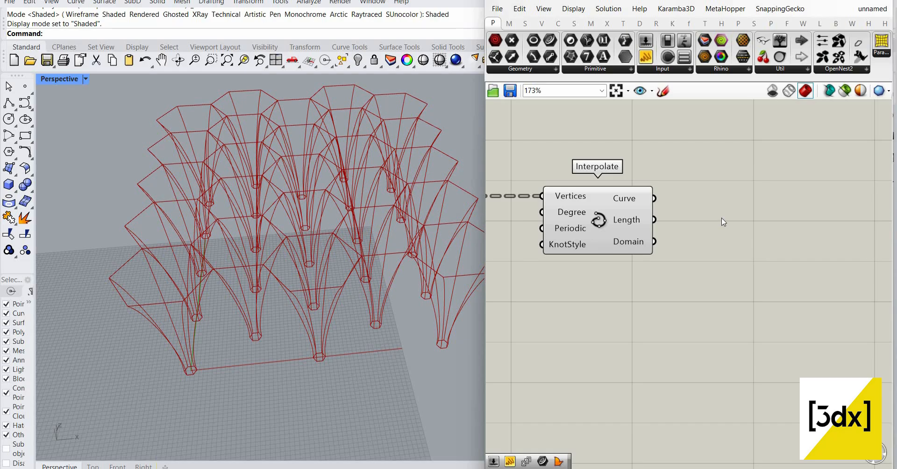
# - Add a Trim Tree component and connect Interpolate's Curve output to its Tree input
pyautogui.scroll(1, 640, 239)
pyautogui.click(641, 238)
pyautogui.doubleClick(722, 217)
pyautogui.write('tri')
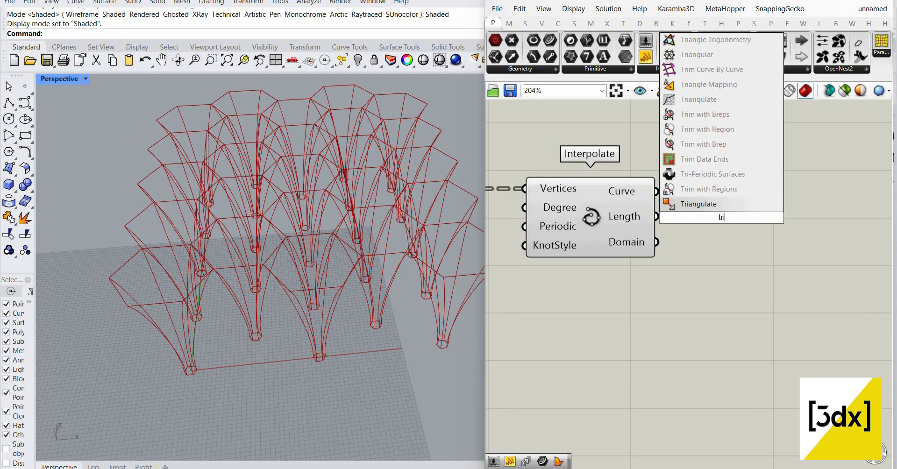
pyautogui.write('m tree')
pyautogui.press('Return')
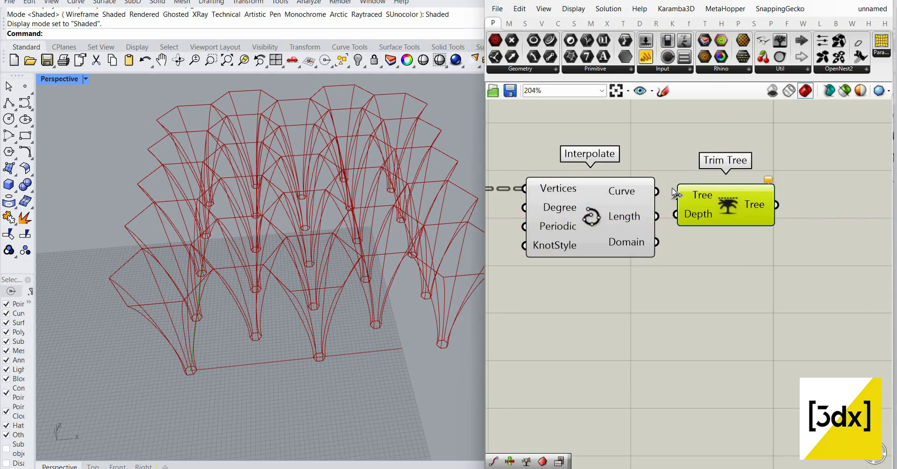
pyautogui.moveTo(657, 191); pyautogui.dragTo(674, 193)
# - Open the component search on the empty canvas beside Trim Tree's output
pyautogui.scroll(-3, 542, 227)
pyautogui.scroll(3, 727, 233)
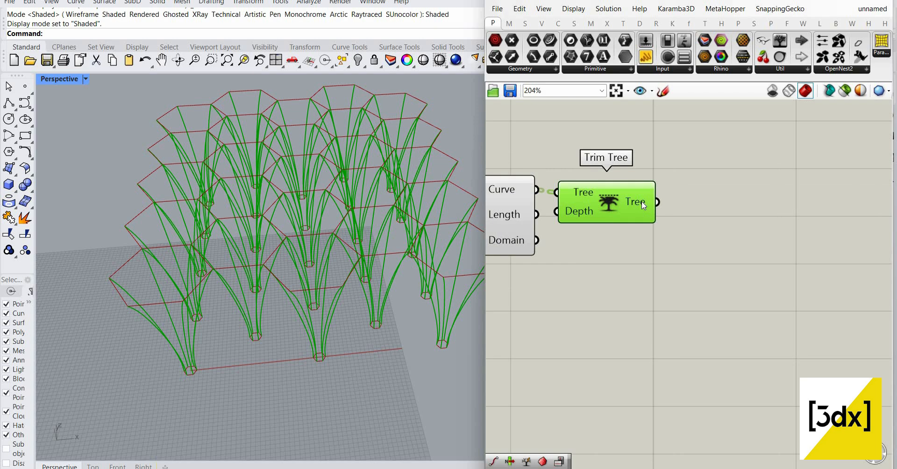
pyautogui.doubleClick(691, 216)
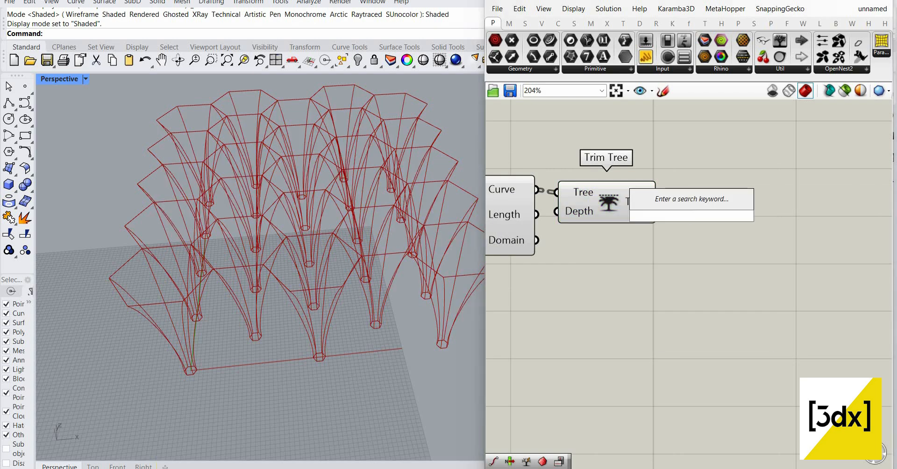
pyautogui.write('list i')
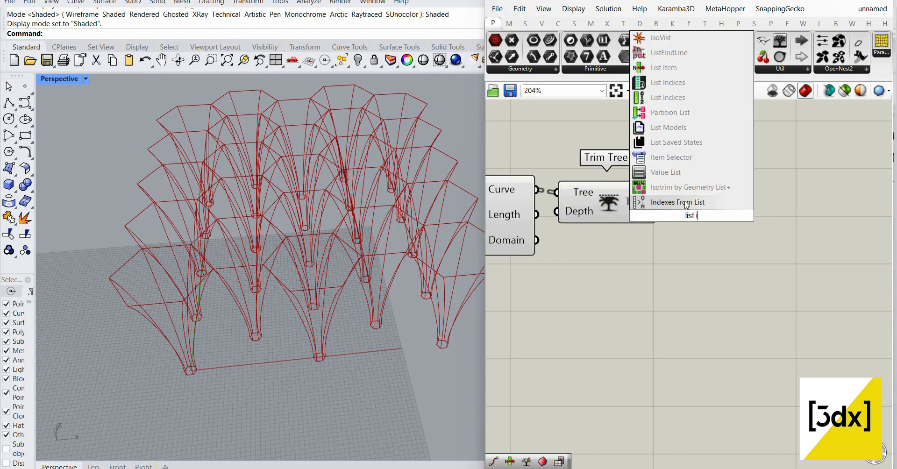
pyautogui.write('te')
pyautogui.press('Return')
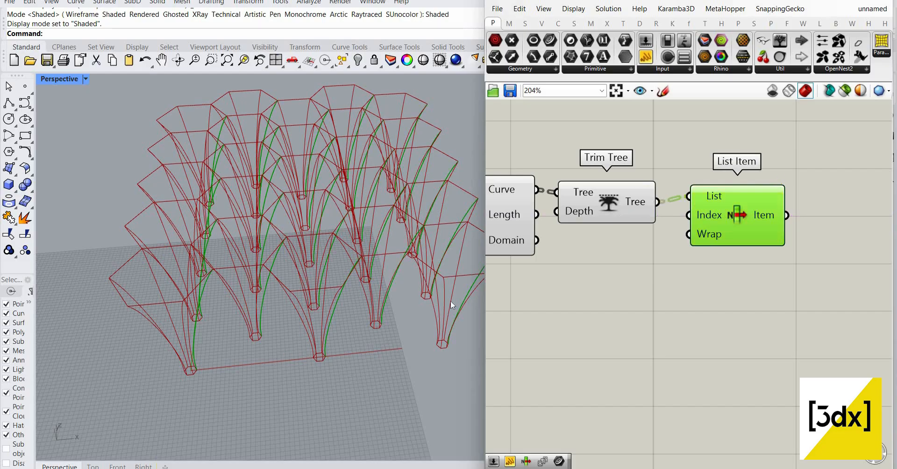
pyautogui.scroll(10, 346, 296)
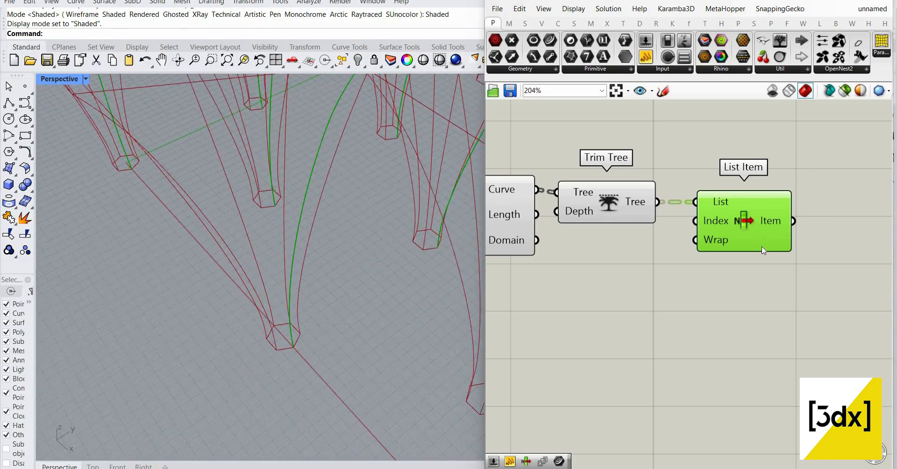
pyautogui.scroll(3, 755, 243)
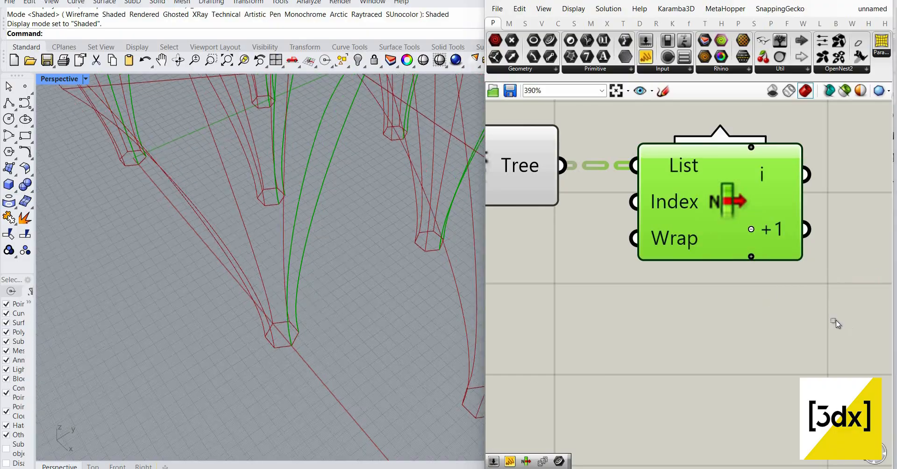
pyautogui.press('Delete')
# - Add a Shift List component fed by the Trim Tree output and graft its List output
pyautogui.doubleClick(736, 263)
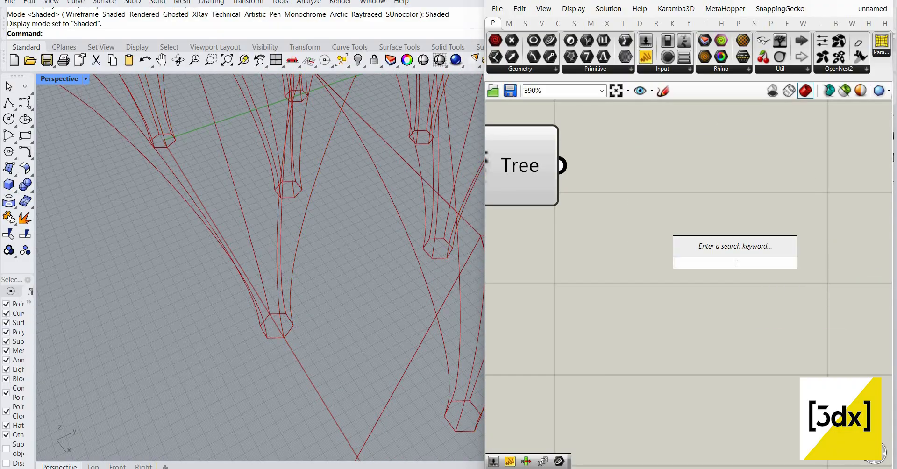
pyautogui.write('shift list')
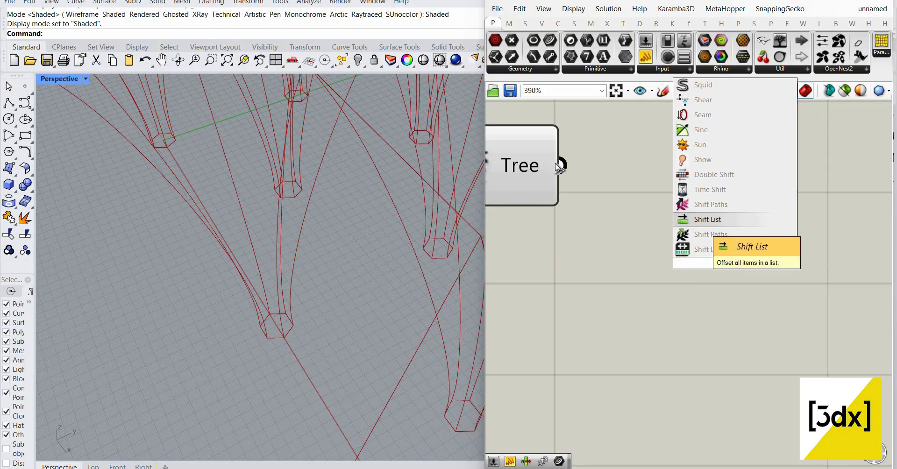
pyautogui.press('Return')
pyautogui.scroll(-3, 686, 306)
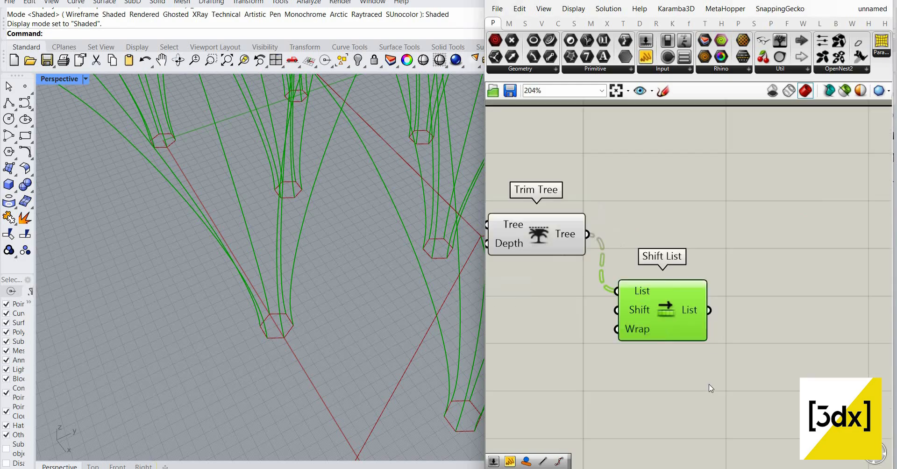
pyautogui.rightClick(686, 306)
pyautogui.click(713, 362)
pyautogui.scroll(-1, 692, 281)
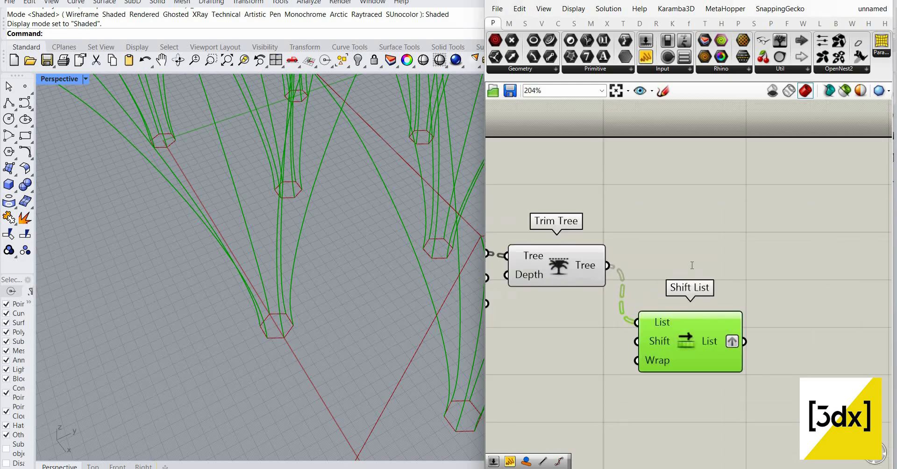
# - Add a Curve container above Shift List, feed it from the Trim Tree output, and graft it
pyautogui.doubleClick(692, 265)
pyautogui.write('curve')
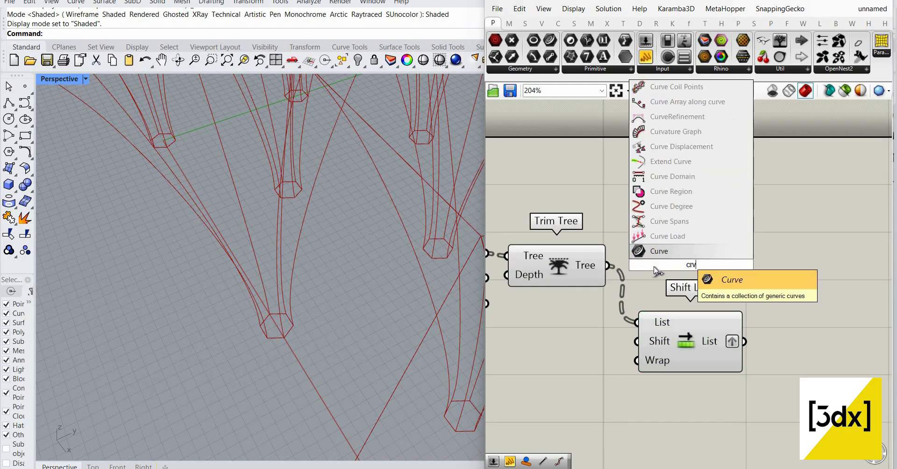
pyautogui.press('Return')
pyautogui.rightClick(701, 264)
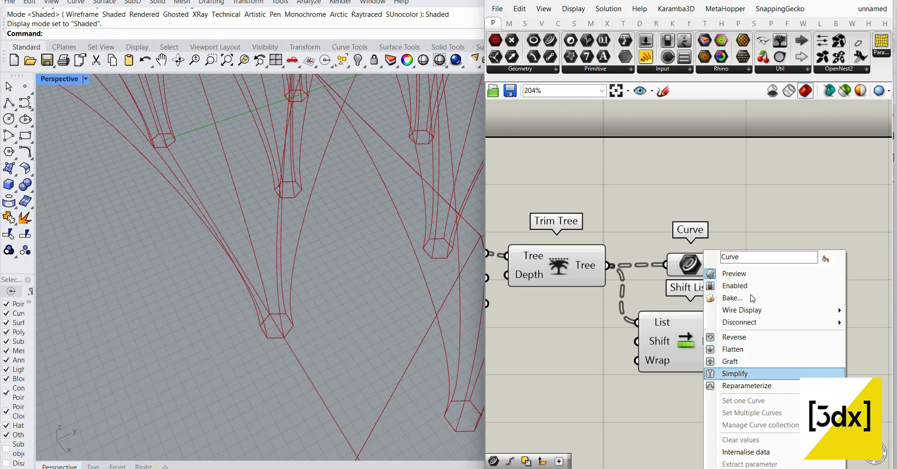
pyautogui.click(738, 359)
# - Add a Sweep2 component, connecting the grafted Curve container to Rail 1 and the Shift List output to Rail 2
pyautogui.scroll(-2, 779, 294)
pyautogui.doubleClick(779, 294)
pyautogui.write('sw')
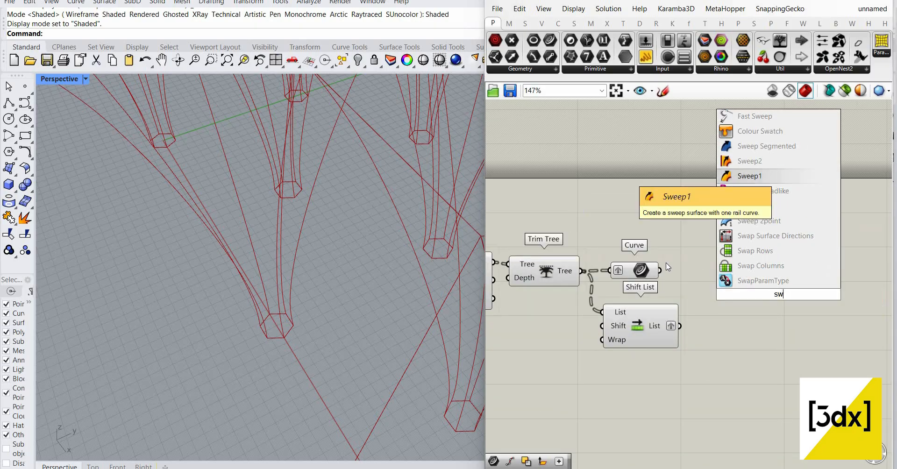
pyautogui.press('Up')
pyautogui.press('Return')
pyautogui.scroll(2, 698, 260)
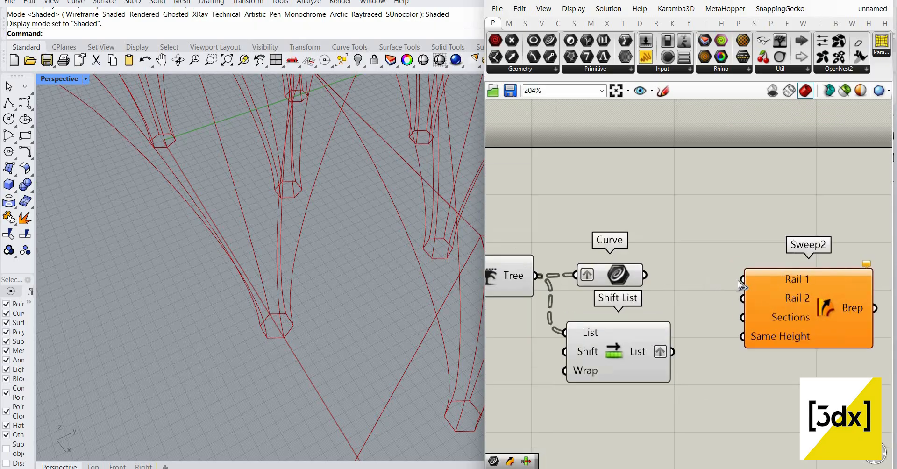
pyautogui.moveTo(683, 347); pyautogui.dragTo(742, 279)
pyautogui.scroll(-4, 771, 187)
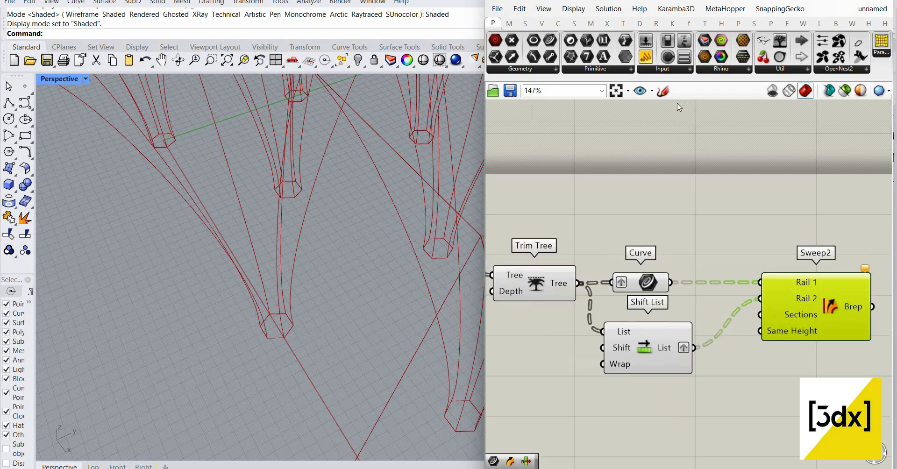
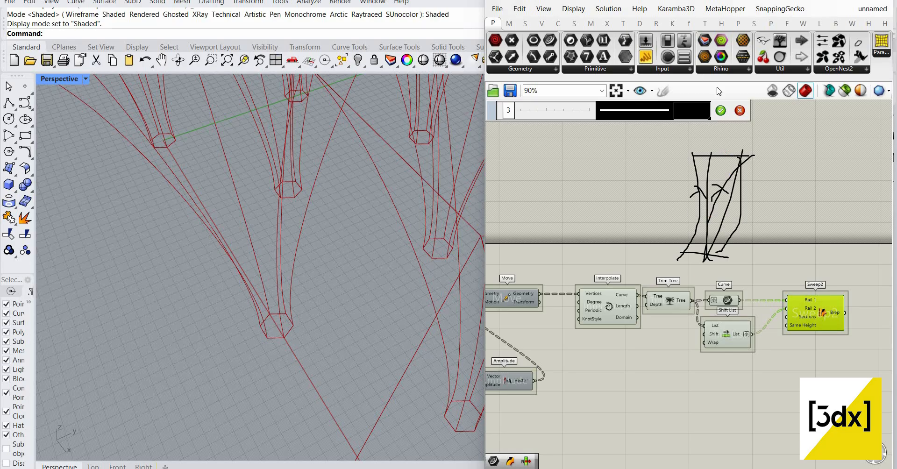
# - Delete the freehand sketch drawn on the canvas above the component chain
pyautogui.scroll(3, 820, 320)
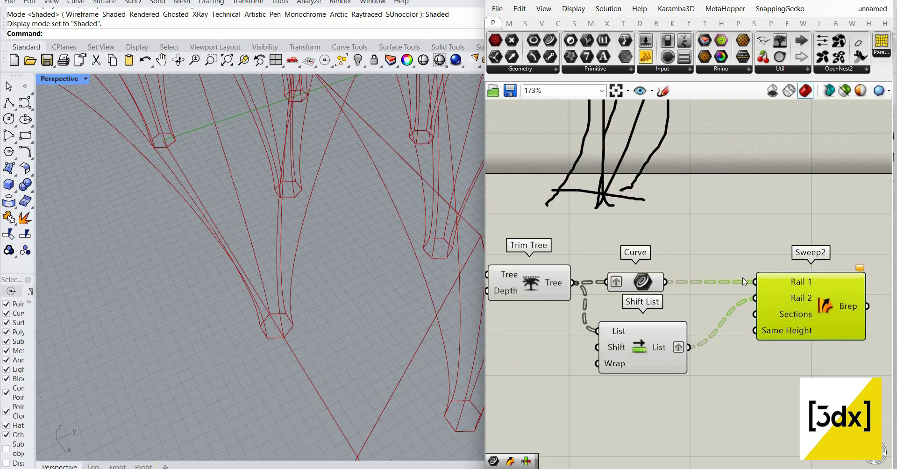
pyautogui.scroll(-4, 747, 211)
pyautogui.click(673, 134)
pyautogui.moveTo(763, 226); pyautogui.dragTo(729, 186)
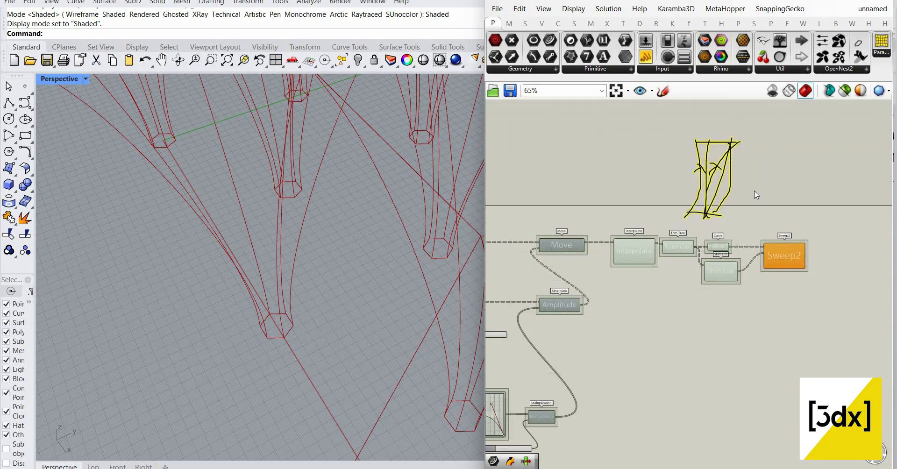
pyautogui.press('Delete')
# - Add a Curve container beside the Explode that follows Move and connect that Explode's Segments output to it
pyautogui.scroll(-3, 776, 232)
pyautogui.scroll(3, 777, 233)
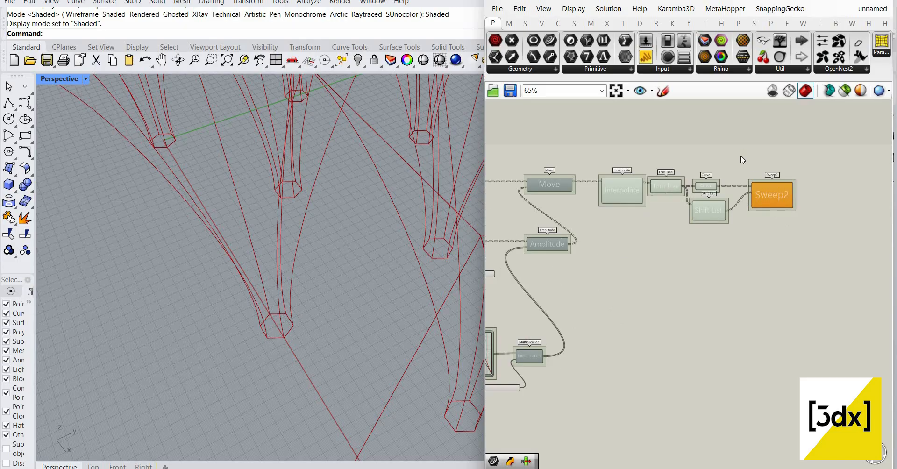
pyautogui.scroll(2, 754, 174)
pyautogui.moveTo(777, 195)
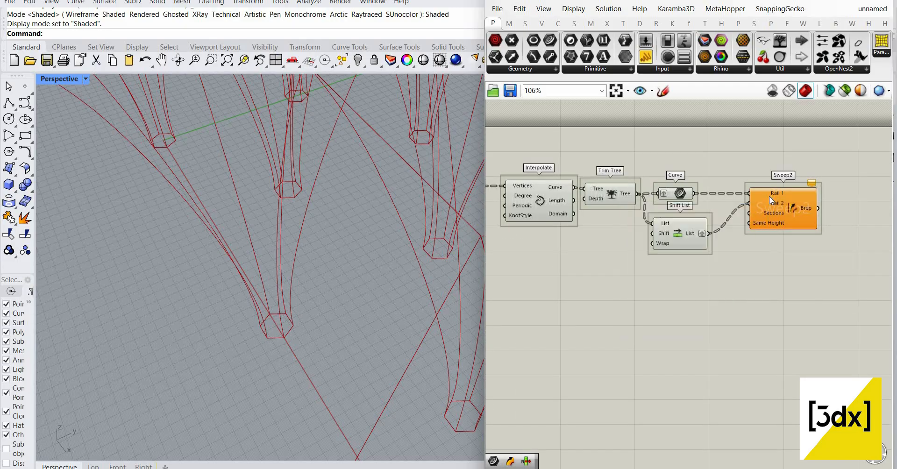
pyautogui.scroll(-3, 769, 196)
pyautogui.scroll(-3, 675, 189)
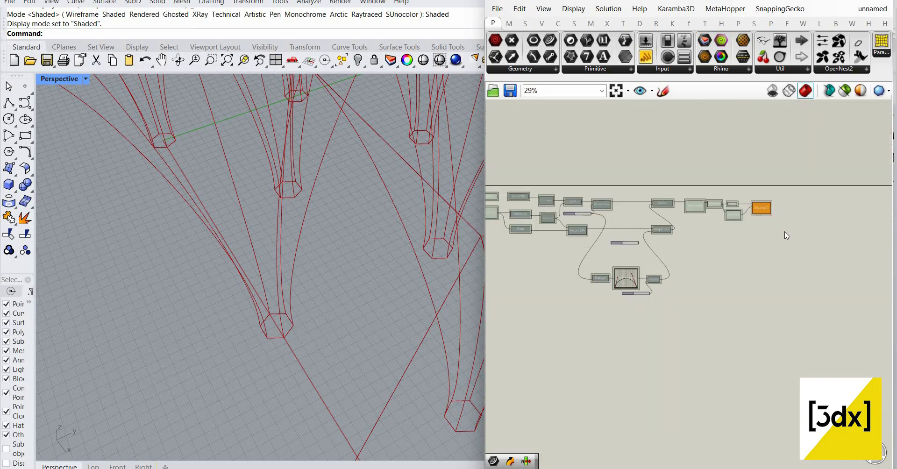
pyautogui.scroll(2, 661, 219)
pyautogui.scroll(-2, 513, 219)
pyautogui.scroll(5, 513, 219)
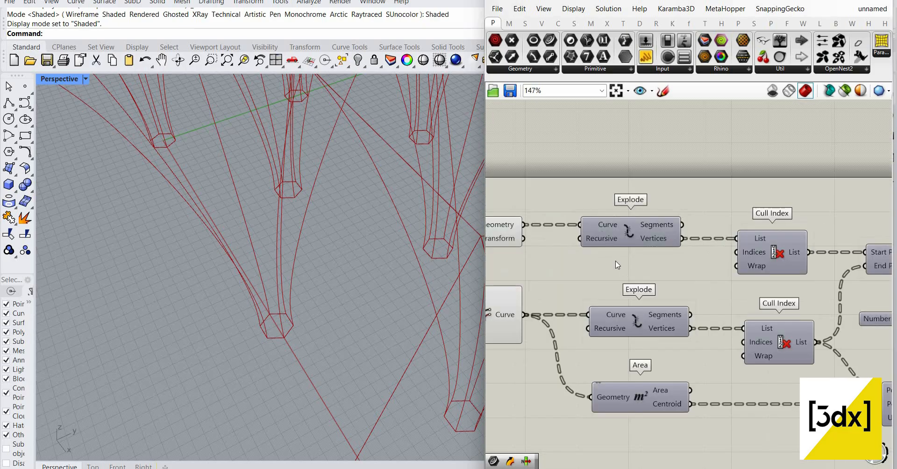
pyautogui.scroll(1, 618, 264)
pyautogui.doubleClick(617, 260)
pyautogui.write('cr')
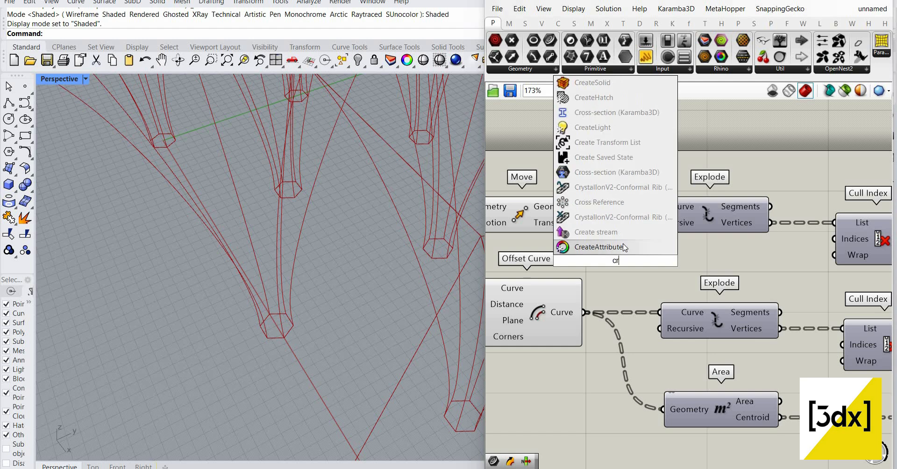
pyautogui.write('ur')
pyautogui.press('Return')
pyautogui.moveTo(611, 256); pyautogui.dragTo(787, 199)
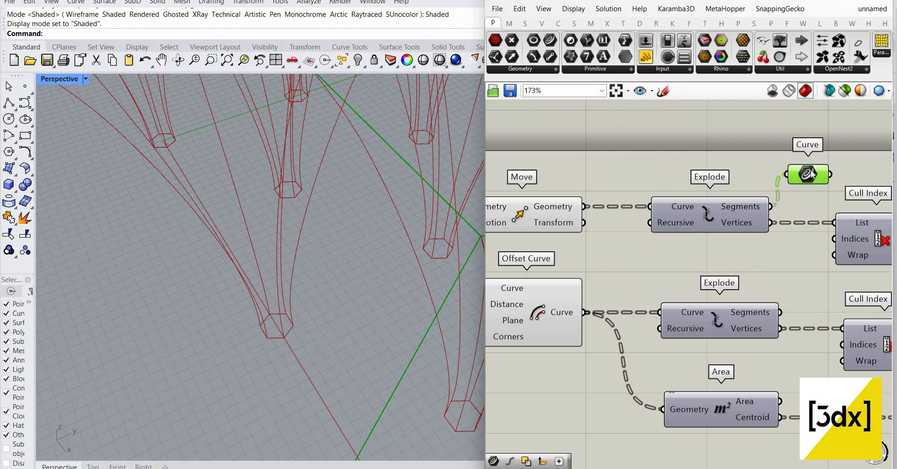
# - Duplicate the new Curve container and feed the copy from the Segments of the Explode that follows Offset Curve
pyautogui.hotkey('ctrl', 'c')
pyautogui.hotkey('ctrl', 'v')
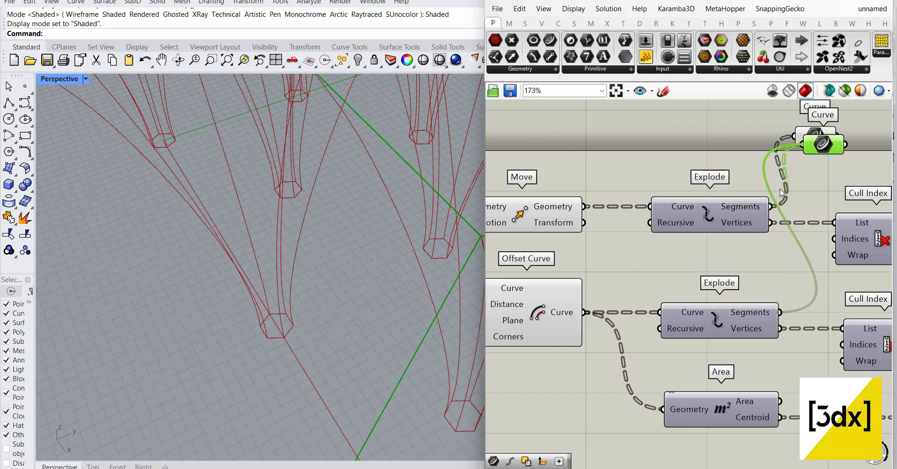
pyautogui.scroll(-2, 780, 188)
pyautogui.scroll(2, 769, 202)
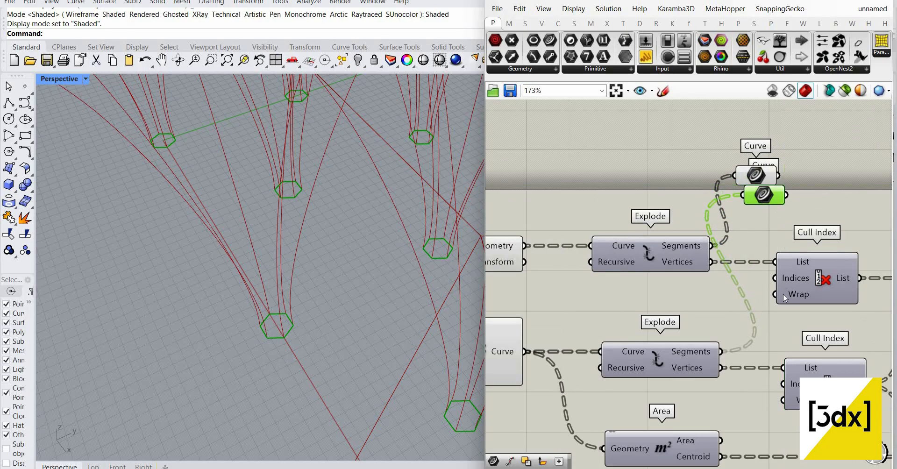
# - Graft both Curve containers that hold the exploded segments
pyautogui.rightClick(762, 195)
pyautogui.click(777, 303)
pyautogui.rightClick(752, 177)
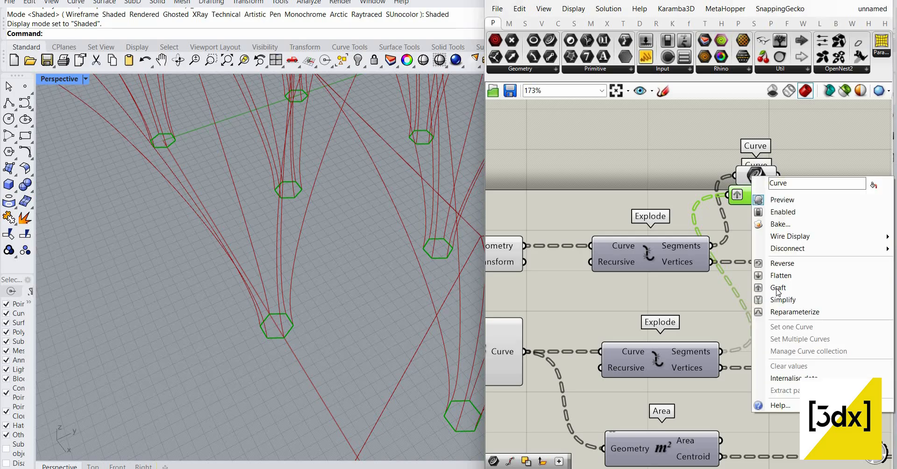
pyautogui.click(778, 288)
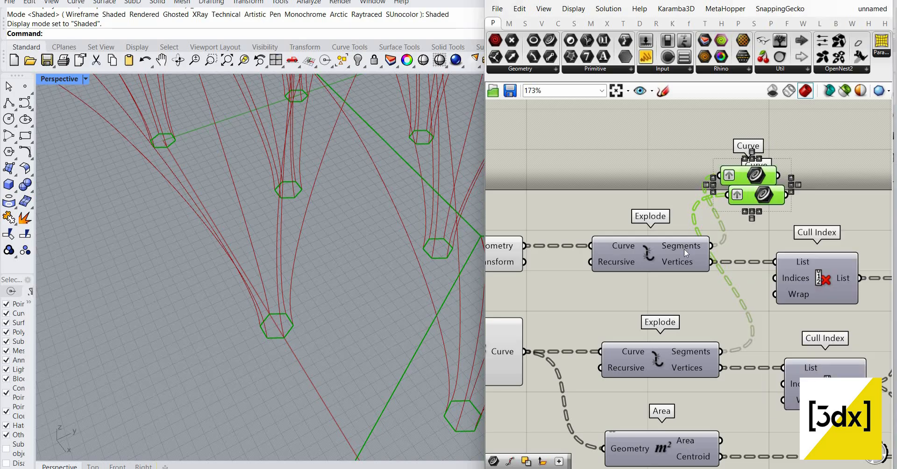
# - Move the two grafted segment Curve containers above Sweep2 and space them apart vertically
pyautogui.scroll(-3, 680, 250)
pyautogui.moveTo(756, 187); pyautogui.dragTo(752, 229)
pyautogui.scroll(-2, 661, 301)
pyautogui.scroll(2, 751, 290)
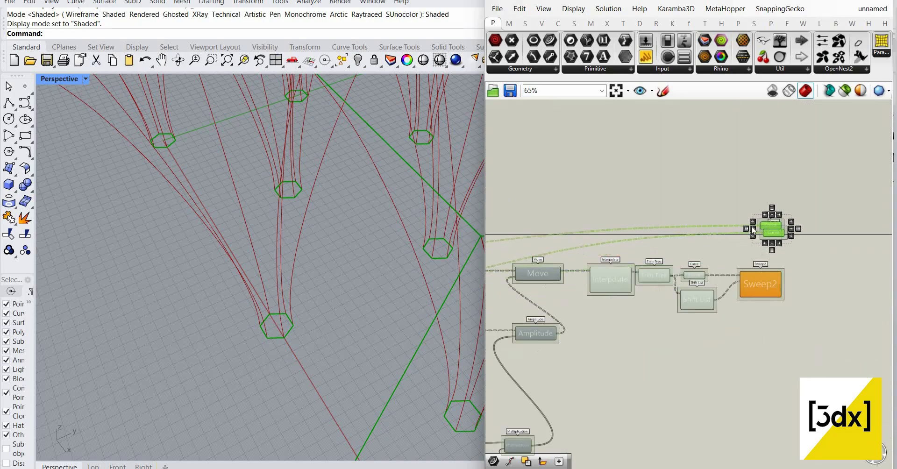
pyautogui.scroll(4, 752, 229)
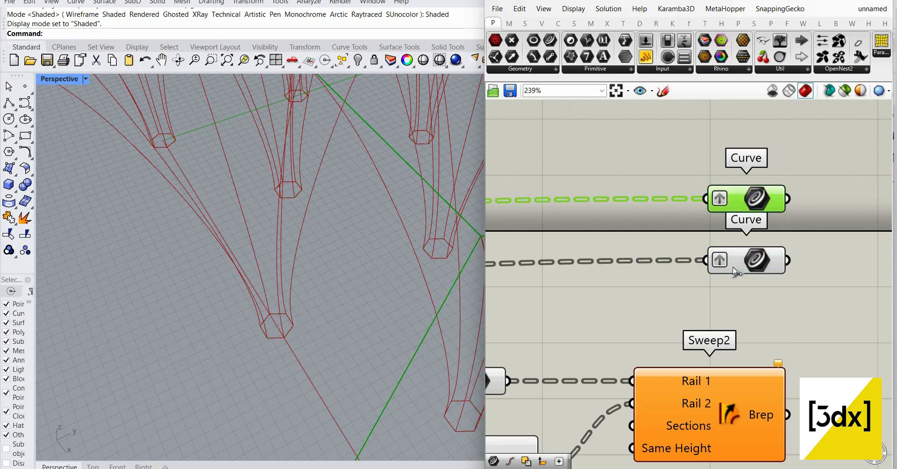
pyautogui.scroll(-2, 734, 271)
pyautogui.moveTo(327, 300); pyautogui.dragTo(354, 282, button='right')
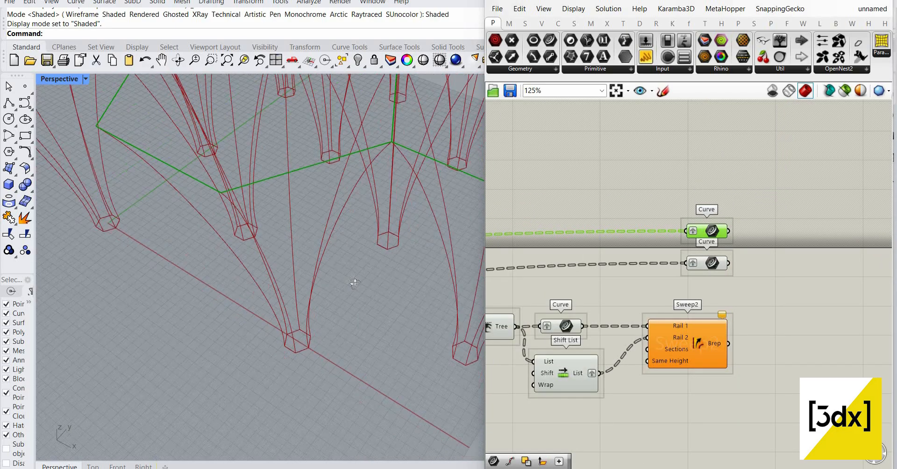
pyautogui.scroll(-5, 354, 283)
pyautogui.scroll(3, 718, 271)
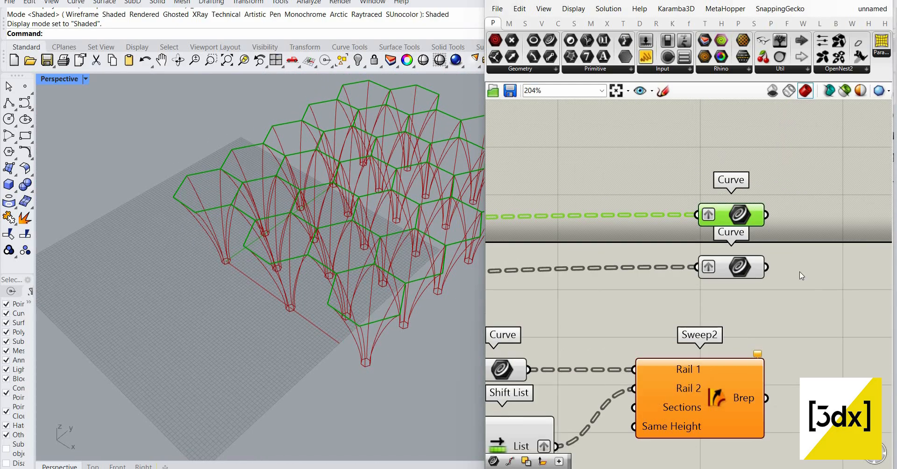
# - Add a Merge component taking the two segment Curve containers in D1 and D2, and shift Sweep2 to sit beneath it
pyautogui.click(759, 267)
pyautogui.scroll(-2, 761, 264)
pyautogui.scroll(1, 761, 264)
pyautogui.doubleClick(761, 264)
pyautogui.write('m')
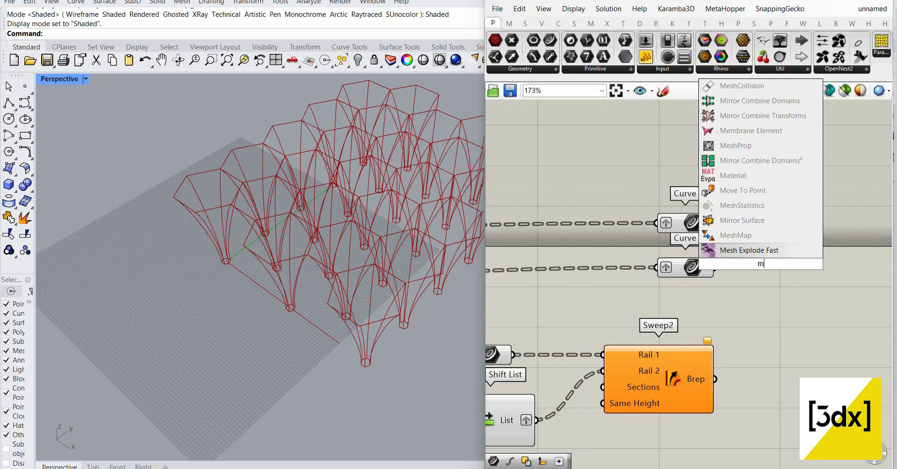
pyautogui.write('erge')
pyautogui.click(719, 227)
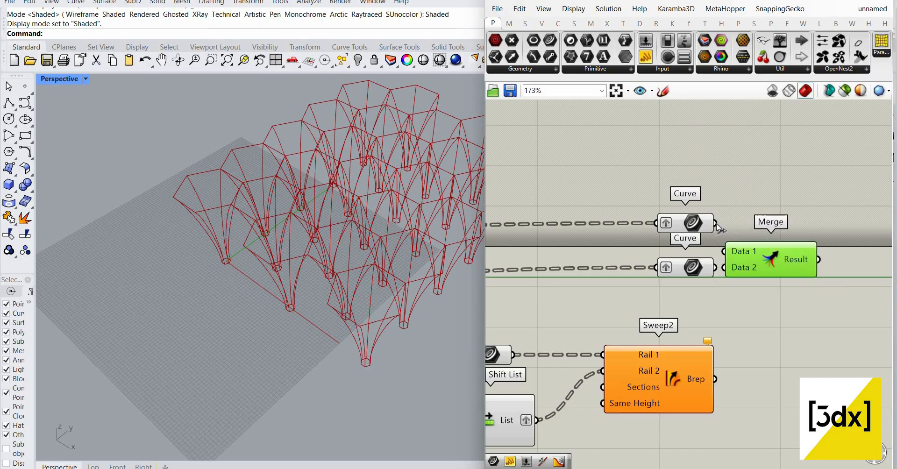
pyautogui.moveTo(715, 223); pyautogui.dragTo(792, 212)
pyautogui.moveTo(715, 267); pyautogui.dragTo(747, 239)
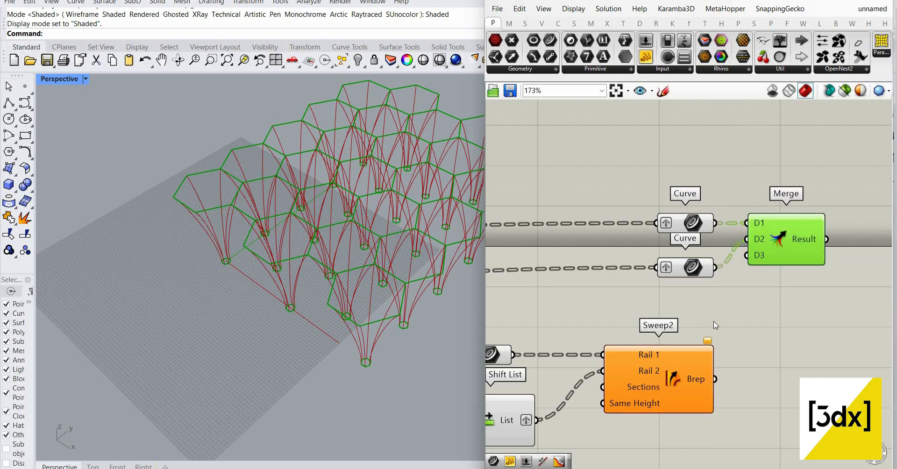
pyautogui.scroll(-2, 715, 325)
pyautogui.moveTo(635, 337); pyautogui.dragTo(747, 336)
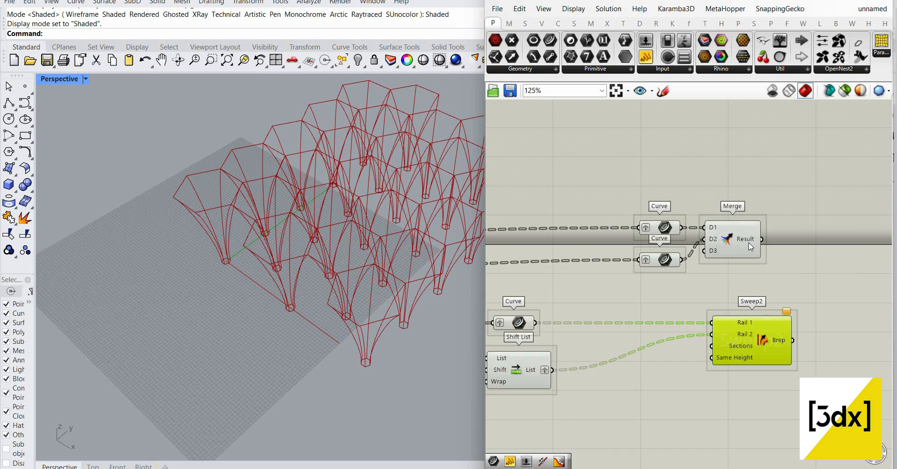
# - Simplify the D1 and D2 inputs of the Merge component and feed its Result into the Sections of Sweep2
pyautogui.moveTo(750, 247)
pyautogui.rightClick(709, 238)
pyautogui.click(739, 336)
pyautogui.rightClick(708, 229)
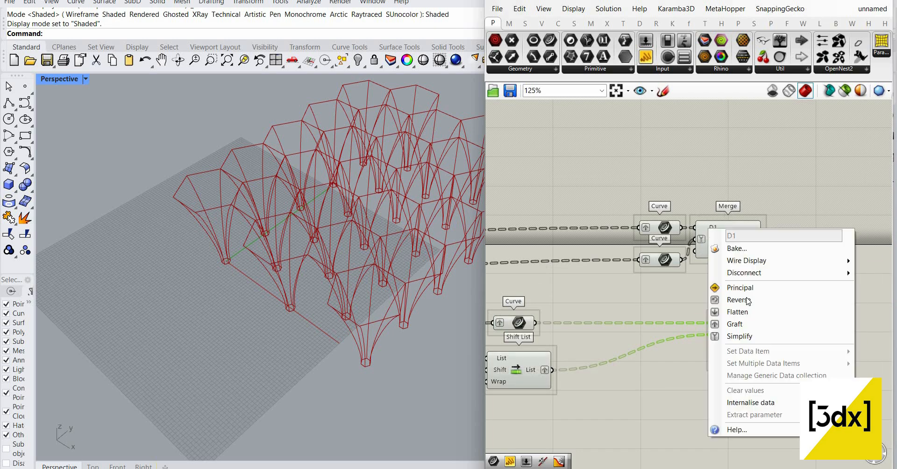
pyautogui.click(740, 336)
pyautogui.moveTo(756, 238)
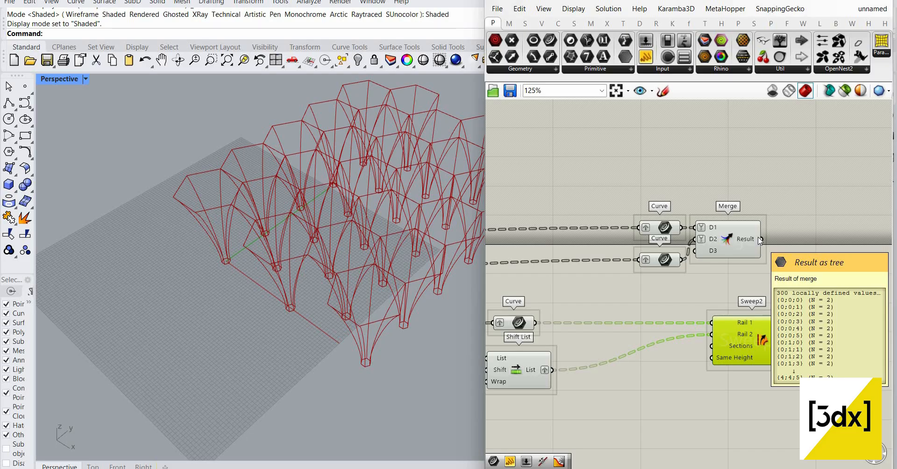
pyautogui.moveTo(714, 348); pyautogui.dragTo(712, 346)
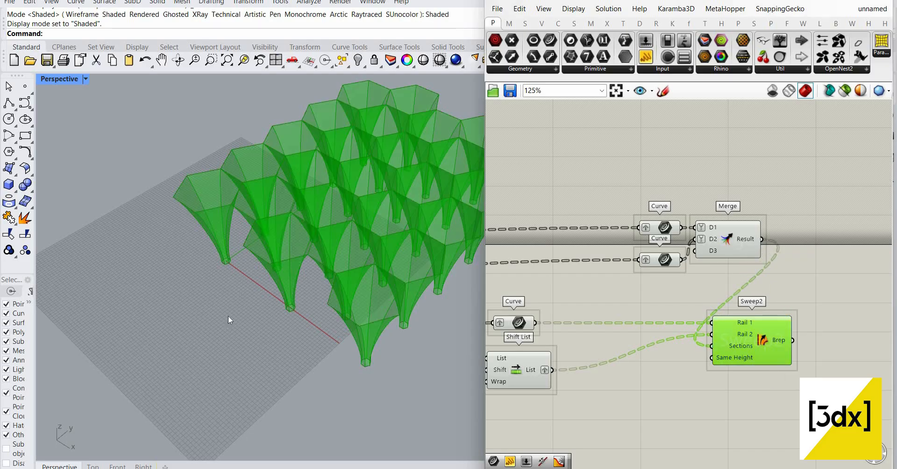
# - Examine the swept canopy surfaces up close, from low down and from above, including the hexagonal column bases
pyautogui.scroll(10, 284, 274)
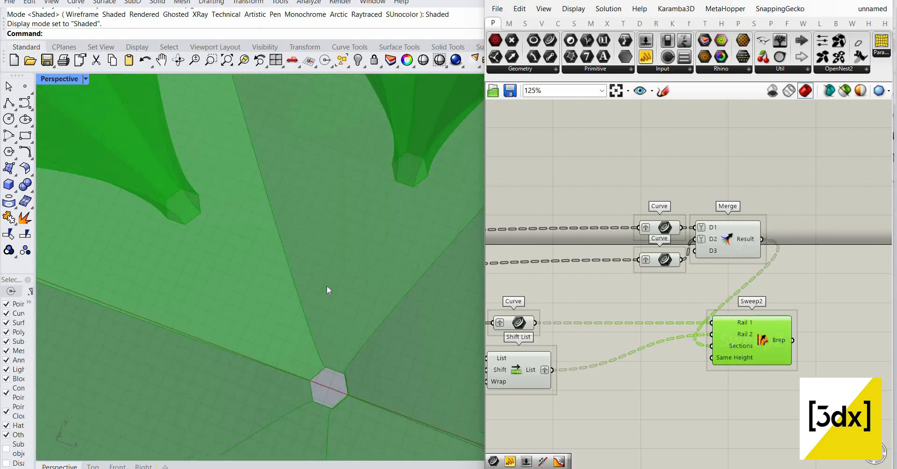
pyautogui.scroll(-10, 327, 286)
pyautogui.moveTo(331, 184); pyautogui.dragTo(747, 343, button='right')
pyautogui.scroll(-4, 728, 336)
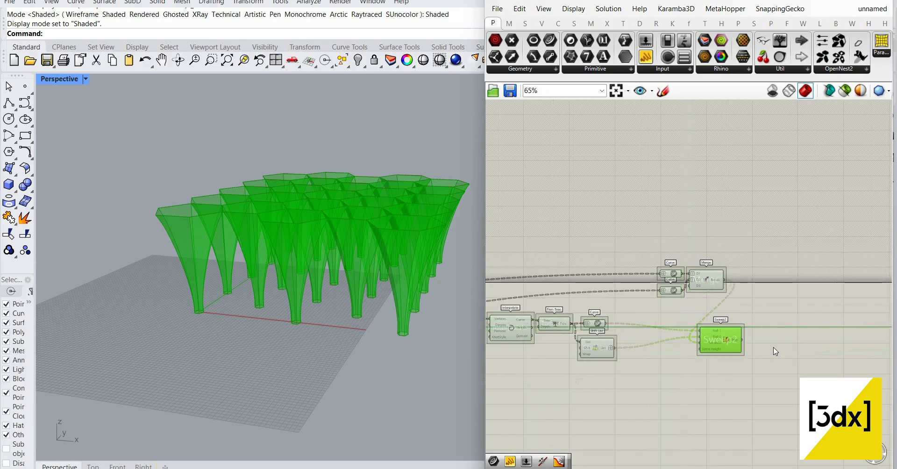
pyautogui.moveTo(439, 227); pyautogui.dragTo(277, 373, button='right')
pyautogui.scroll(5, 297, 293)
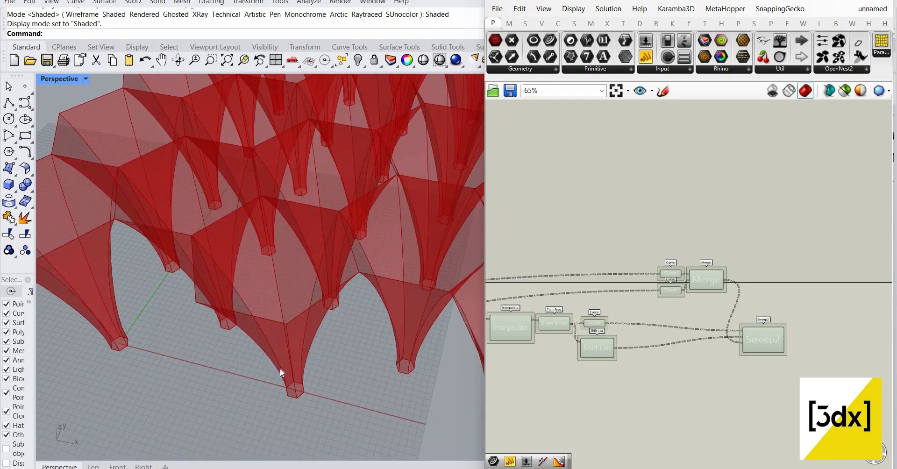
pyautogui.moveTo(271, 329); pyautogui.dragTo(301, 288, button='right')
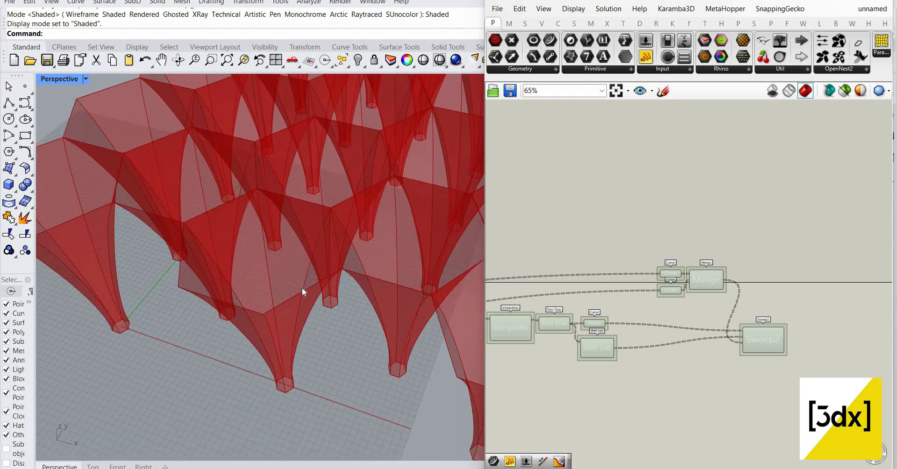
pyautogui.scroll(-3, 577, 292)
pyautogui.scroll(3, 647, 233)
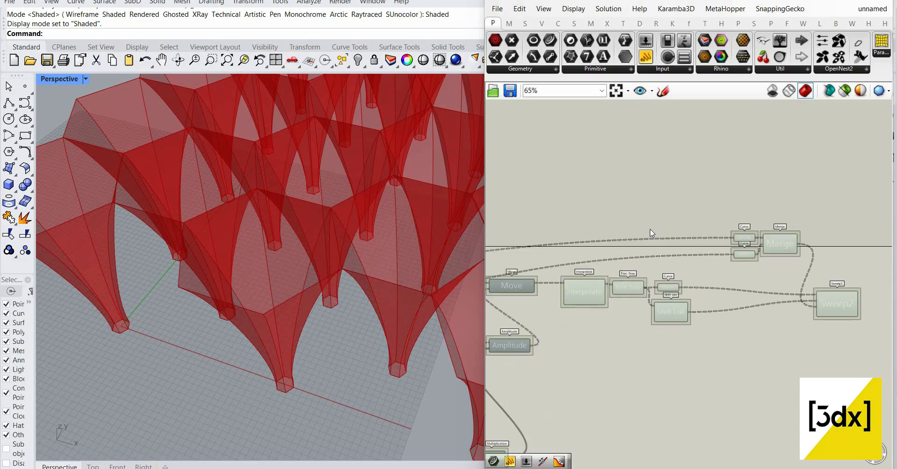
# - Turn off the preview of the Interpolate component that draws the curved ribs
pyautogui.scroll(4, 572, 292)
pyautogui.click(570, 296)
pyautogui.middleClick(650, 229)
pyautogui.click(697, 250)
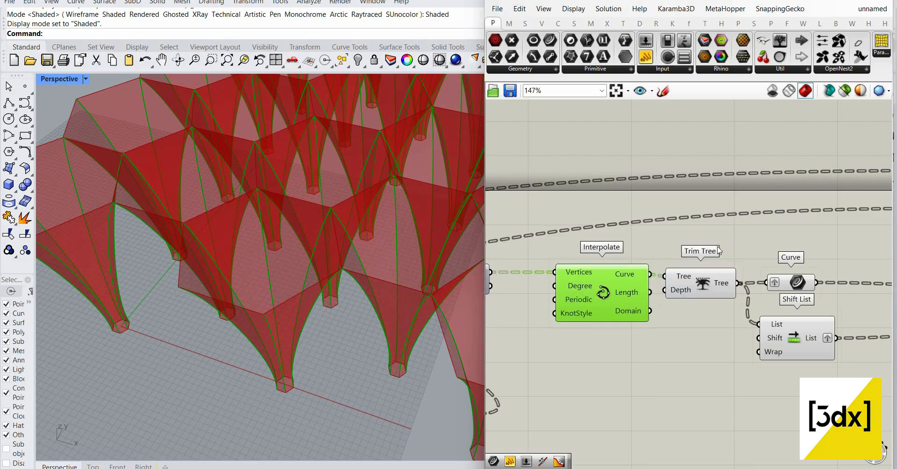
# - Move the Curve container holding the top hexagon segments up and away from the Merge component
pyautogui.rightClick(712, 237)
pyautogui.click(743, 254)
pyautogui.scroll(-3, 671, 210)
pyautogui.scroll(3, 659, 209)
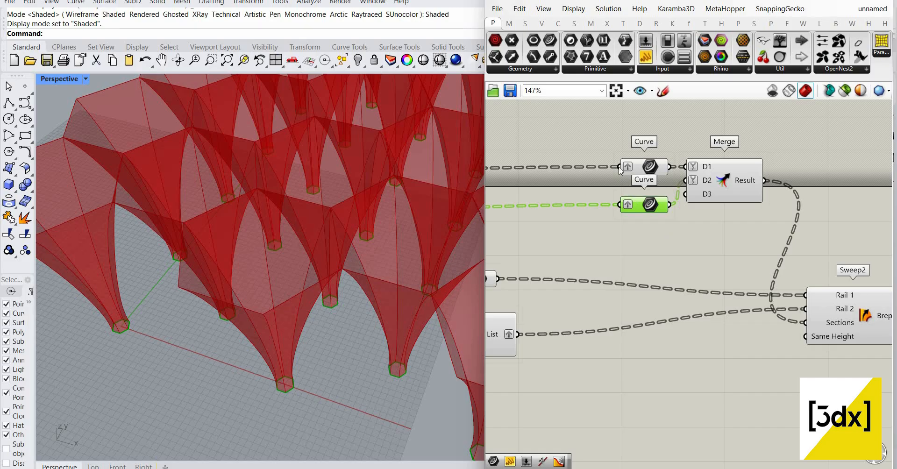
pyautogui.click(644, 168)
pyautogui.scroll(-2, 680, 232)
pyautogui.moveTo(653, 188); pyautogui.dragTo(556, 130)
pyautogui.scroll(-4, 638, 339)
pyautogui.scroll(4, 604, 200)
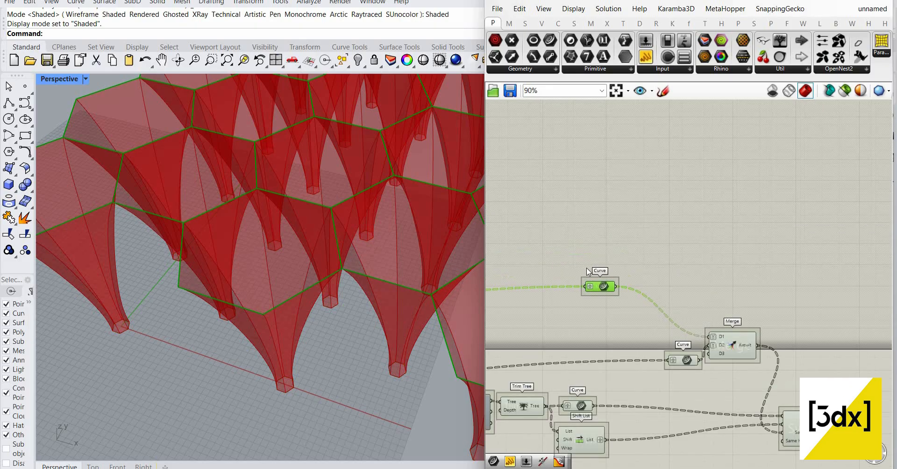
pyautogui.moveTo(600, 286); pyautogui.dragTo(590, 263)
# - Add a Divide Curve component above Merge and feed its Curve input from the top hexagon segment container
pyautogui.doubleClick(685, 261)
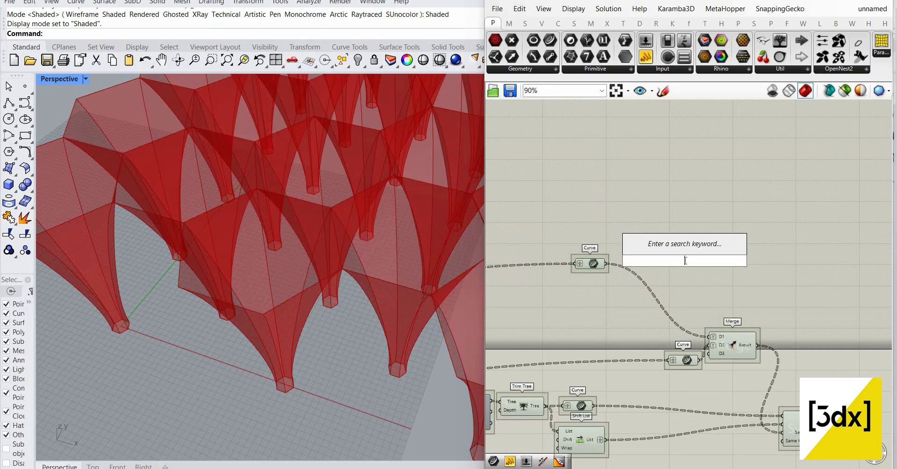
pyautogui.write('divi')
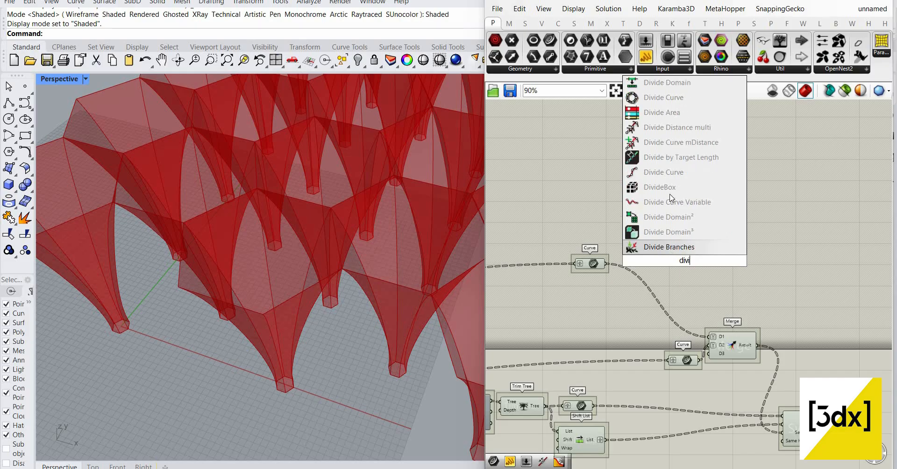
pyautogui.click(663, 172)
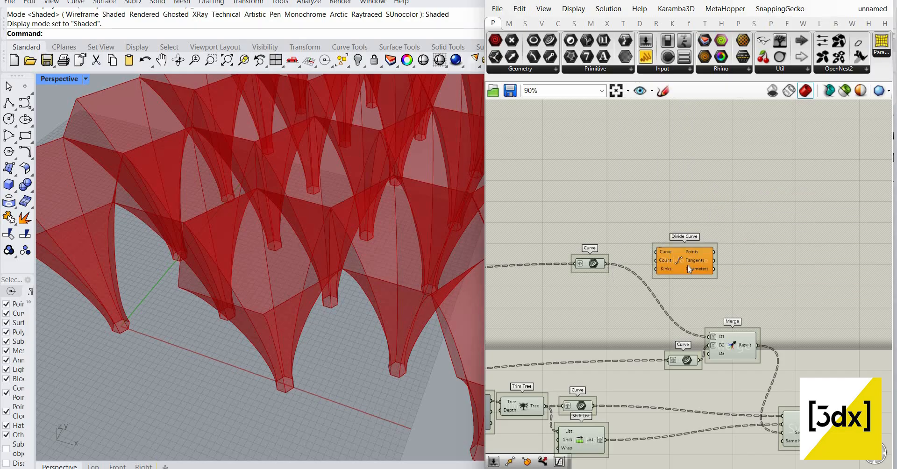
pyautogui.moveTo(685, 260); pyautogui.dragTo(721, 215)
# - Add a number slider with the value 12 and connect it to the Count of Divide Curve
pyautogui.scroll(-5, 611, 371)
pyautogui.moveTo(638, 370); pyautogui.dragTo(732, 299, button='right')
pyautogui.scroll(4, 611, 298)
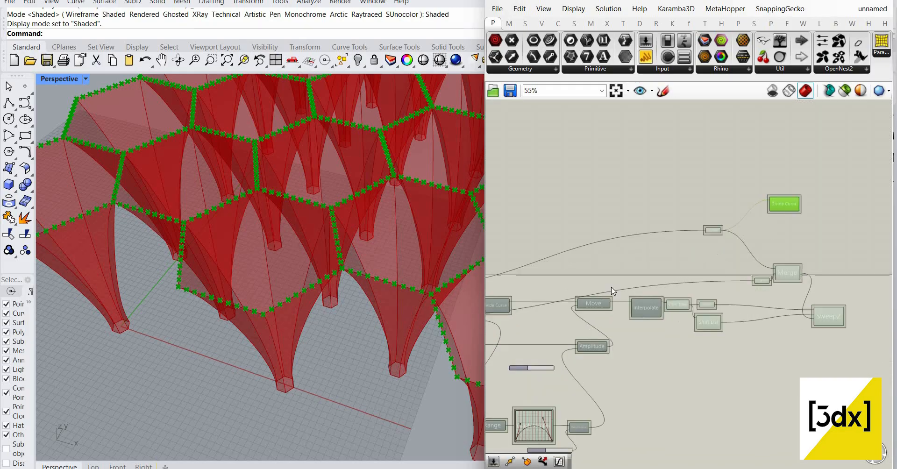
pyautogui.moveTo(530, 329); pyautogui.dragTo(625, 269, button='right')
pyautogui.scroll(-4, 627, 271)
pyautogui.scroll(4, 569, 312)
pyautogui.scroll(-6, 616, 270)
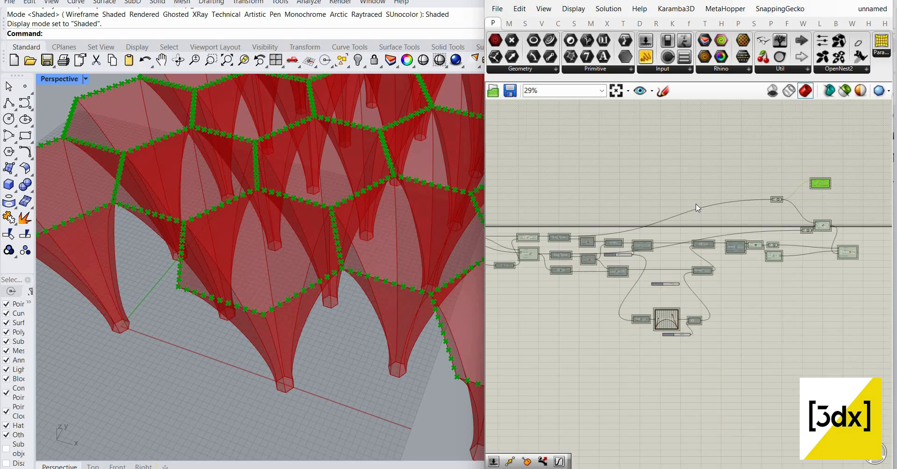
pyautogui.moveTo(775, 182); pyautogui.dragTo(688, 203, button='right')
pyautogui.scroll(5, 688, 203)
pyautogui.scroll(4, 688, 203)
pyautogui.doubleClick(687, 200)
pyautogui.write('12')
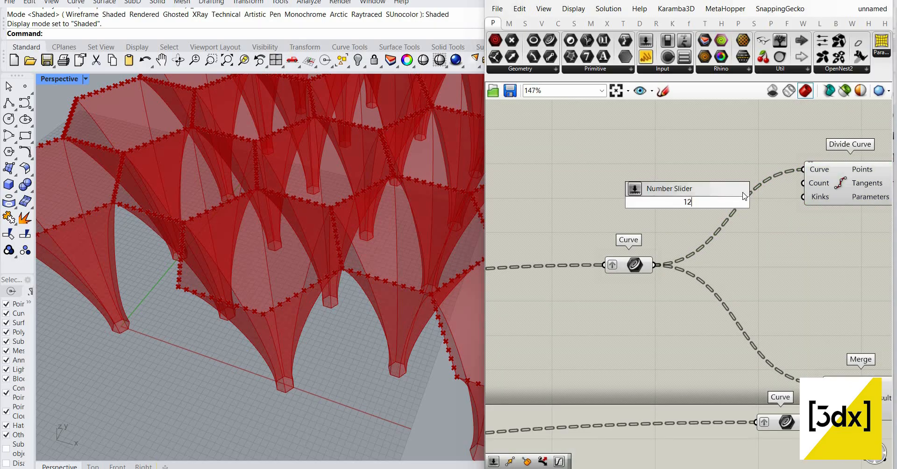
pyautogui.press('Return')
pyautogui.moveTo(732, 220); pyautogui.dragTo(802, 183)
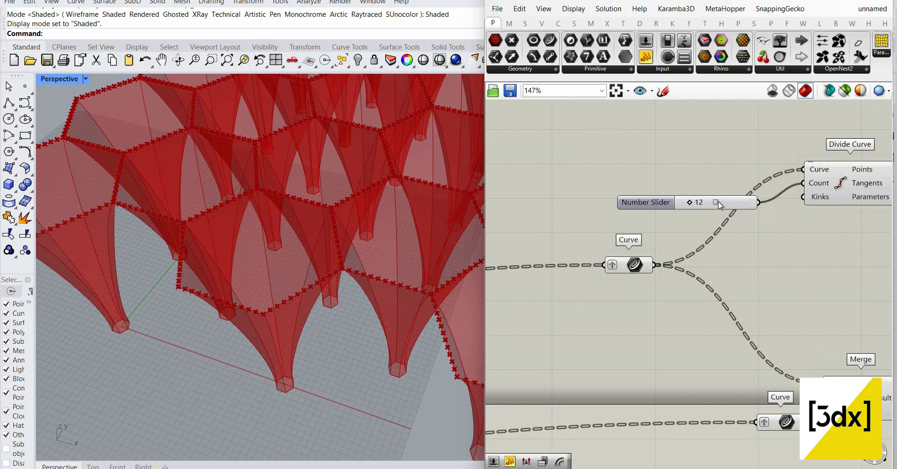
pyautogui.moveTo(718, 201); pyautogui.dragTo(713, 189)
# - Delete the Divide Curve component together with its number slider
pyautogui.scroll(-1, 621, 157)
pyautogui.moveTo(621, 157); pyautogui.dragTo(513, 154, button='right')
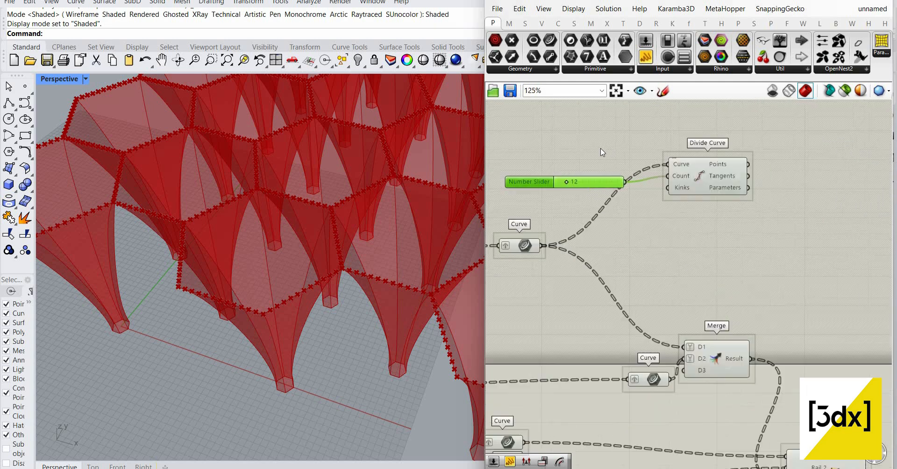
pyautogui.moveTo(775, 158); pyautogui.dragTo(613, 220)
pyautogui.press('Delete')
# - Add a Midpoint component fed by the top hexagon segment Curve container and place it above the wire to Merge
pyautogui.doubleClick(629, 248)
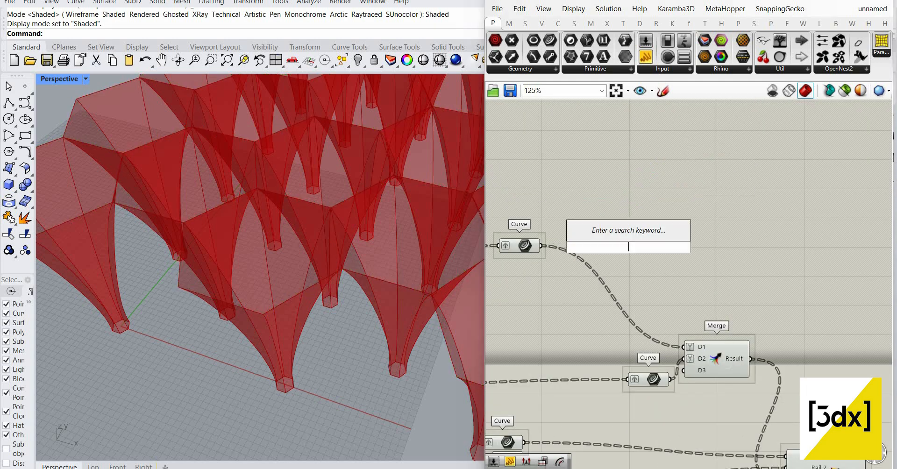
pyautogui.write('mid')
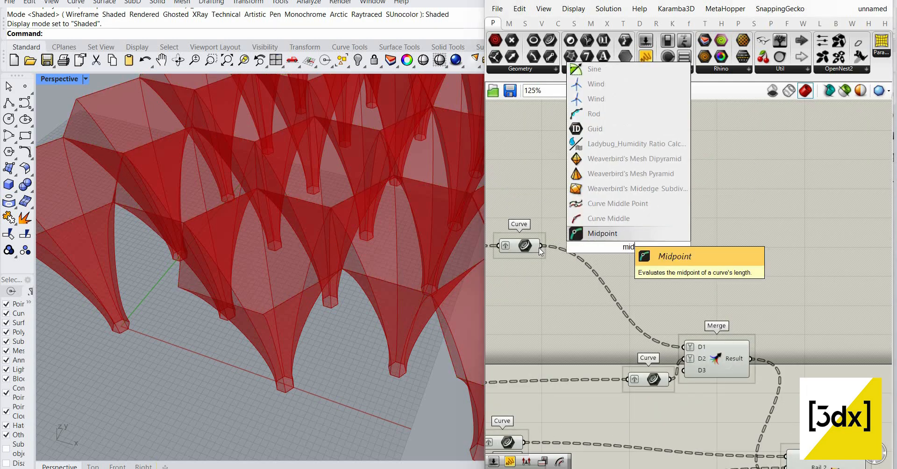
pyautogui.click(621, 234)
pyautogui.moveTo(541, 246); pyautogui.dragTo(590, 248)
pyautogui.moveTo(641, 244); pyautogui.dragTo(645, 218)
pyautogui.moveTo(693, 230); pyautogui.dragTo(572, 218, button='right')
pyautogui.scroll(-5, 683, 221)
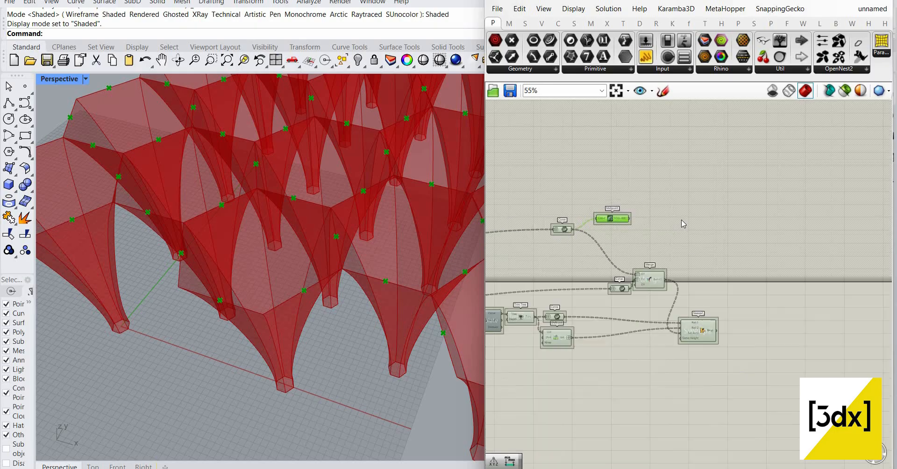
pyautogui.scroll(4, 683, 220)
pyautogui.doubleClick(682, 220)
pyautogui.write('m')
pyautogui.click(609, 202)
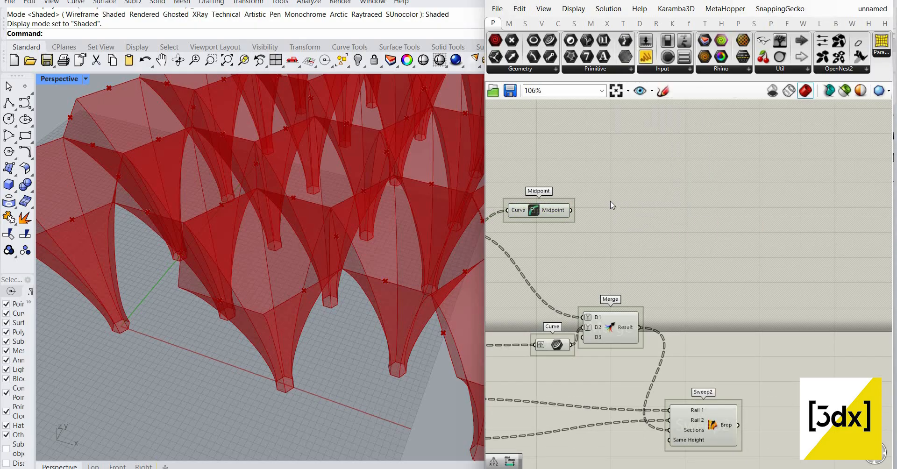
# - Add an End Points component above Midpoint and feed it from the same top hexagon segment Curve container
pyautogui.scroll(-3, 610, 201)
pyautogui.scroll(2, 611, 201)
pyautogui.doubleClick(611, 201)
pyautogui.write('end')
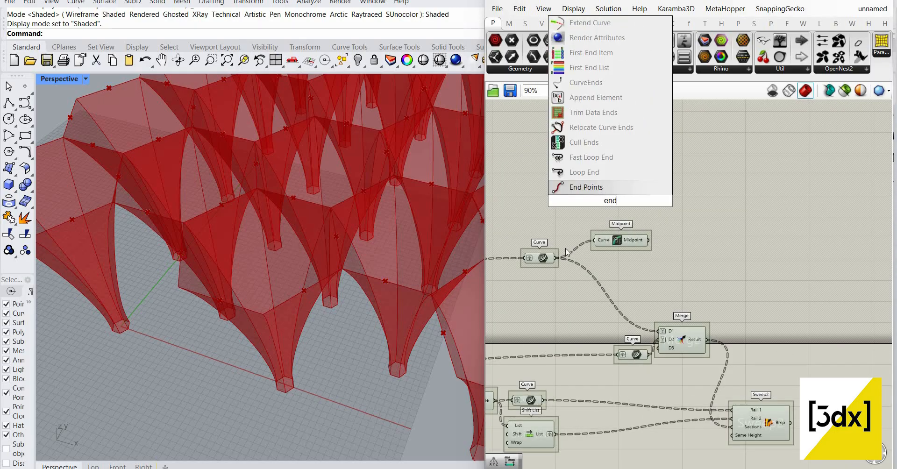
pyautogui.press('Return')
pyautogui.moveTo(557, 258); pyautogui.dragTo(625, 201)
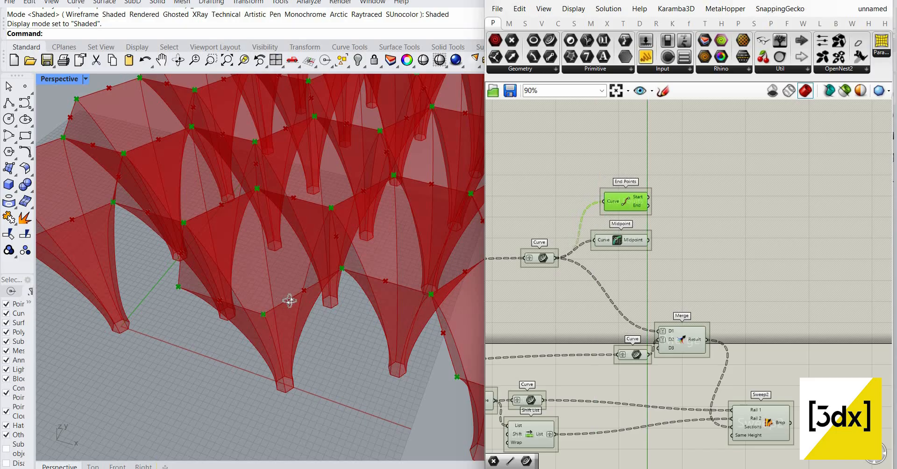
# - Add a Move component beside Midpoint and feed its Geometry input with the edge midpoints
pyautogui.moveTo(291, 291); pyautogui.dragTo(293, 287, button='right')
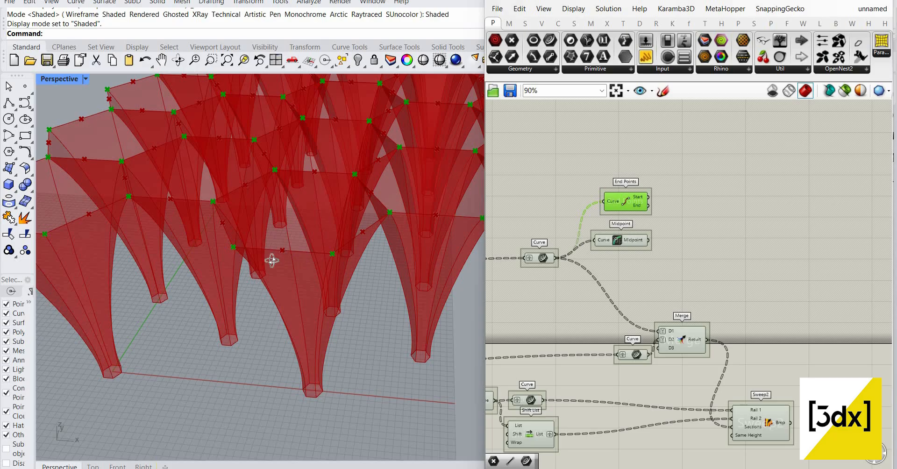
pyautogui.moveTo(272, 261); pyautogui.dragTo(244, 271, button='right')
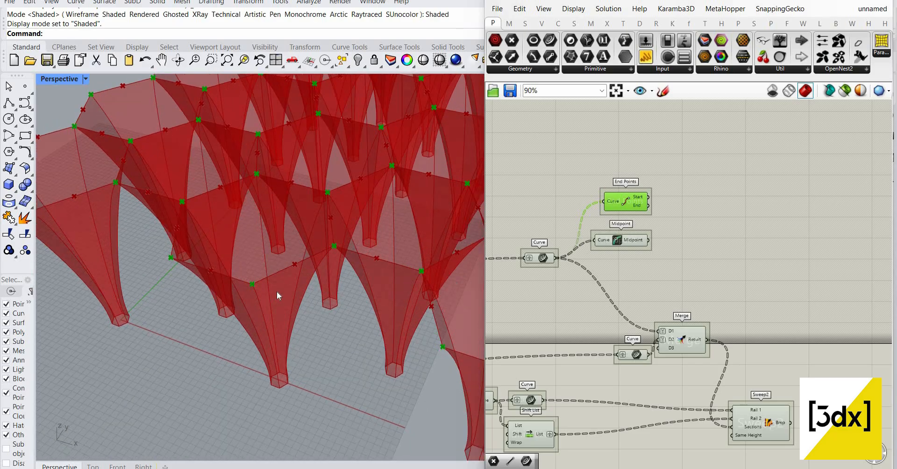
pyautogui.scroll(4, 276, 291)
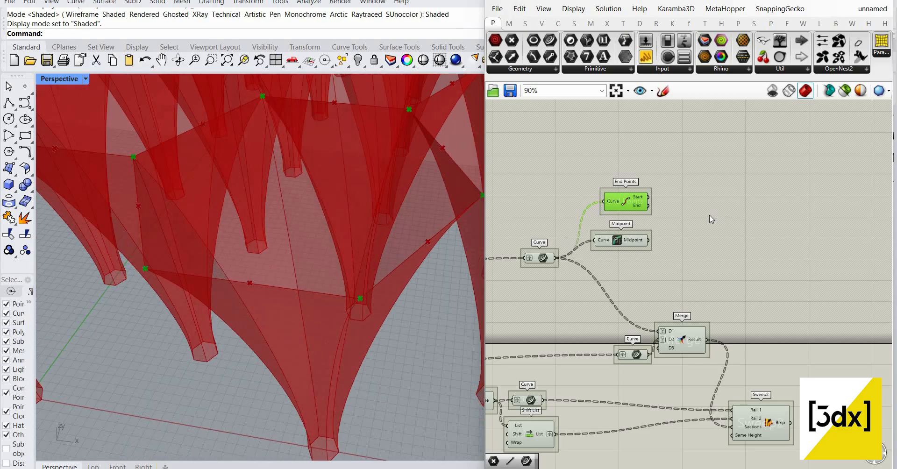
pyautogui.doubleClick(713, 211)
pyautogui.write('m')
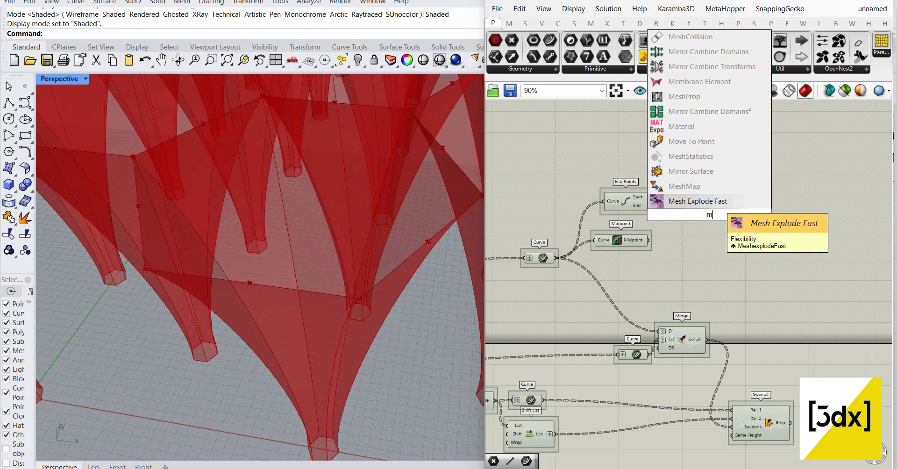
pyautogui.write('ove')
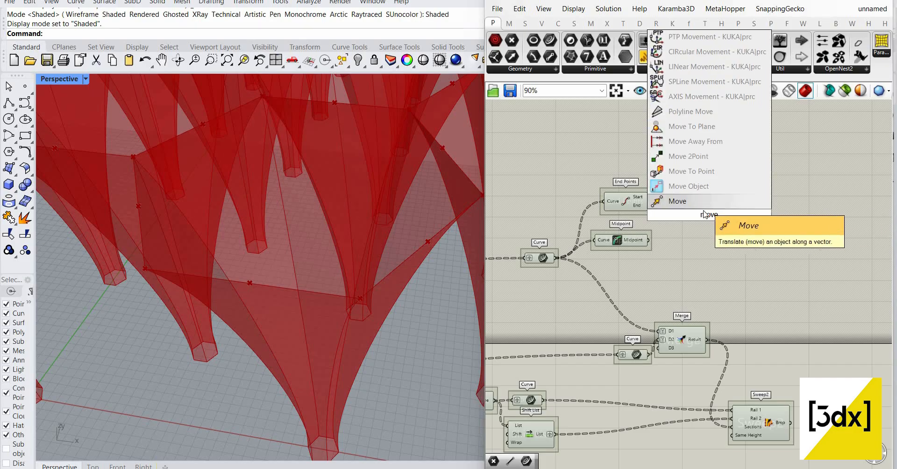
pyautogui.click(699, 206)
pyautogui.scroll(2, 701, 209)
pyautogui.moveTo(664, 214); pyautogui.dragTo(679, 254)
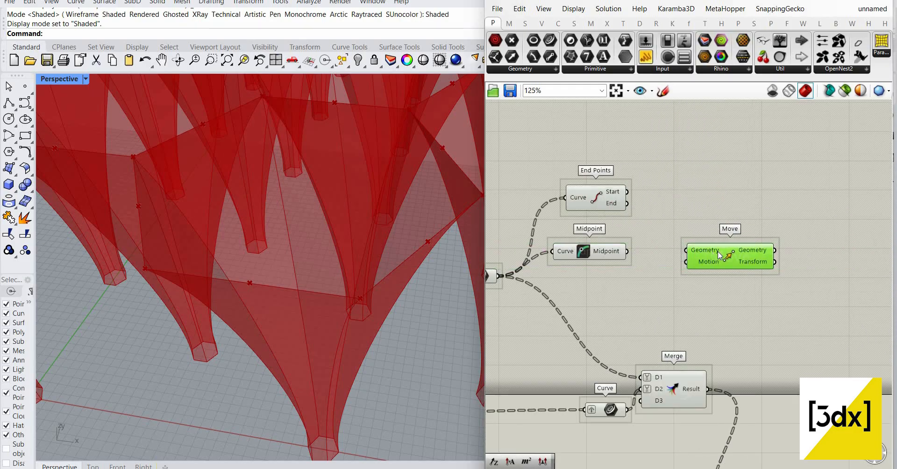
# - Add a Unit Z vector component below Midpoint and feed it into the Motion input of Move
pyautogui.scroll(-1, 604, 288)
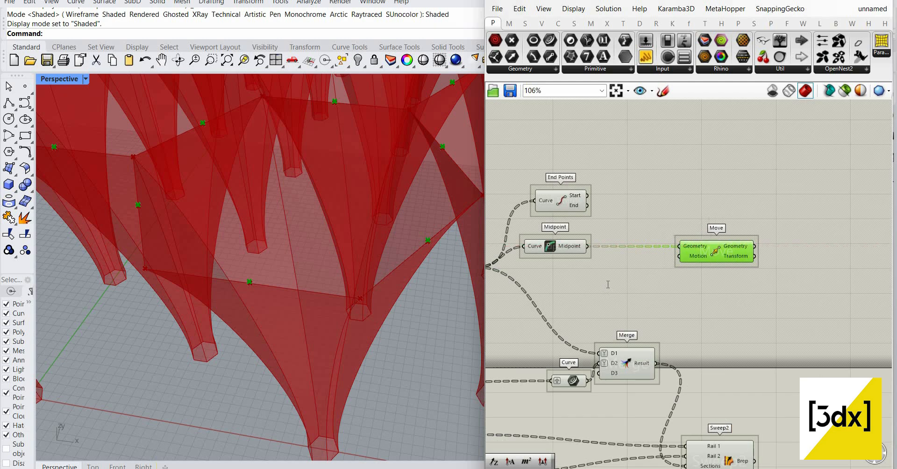
pyautogui.doubleClick(607, 284)
pyautogui.write('unit')
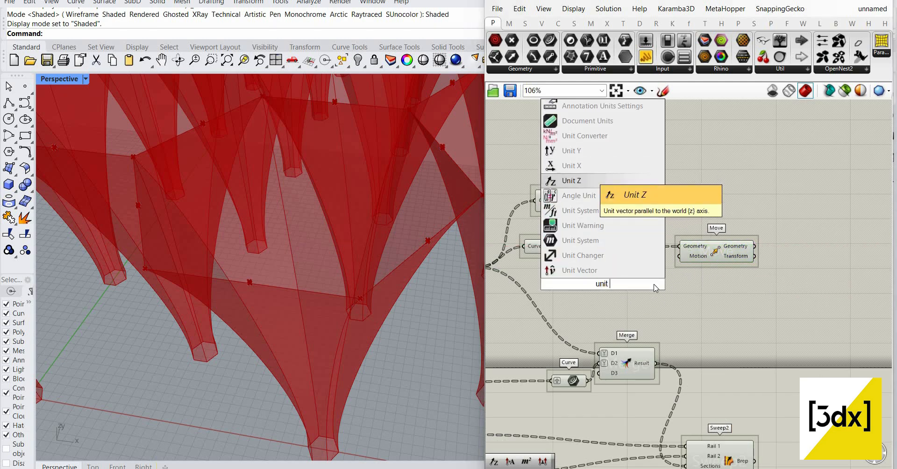
pyautogui.click(572, 181)
pyautogui.scroll(2, 649, 284)
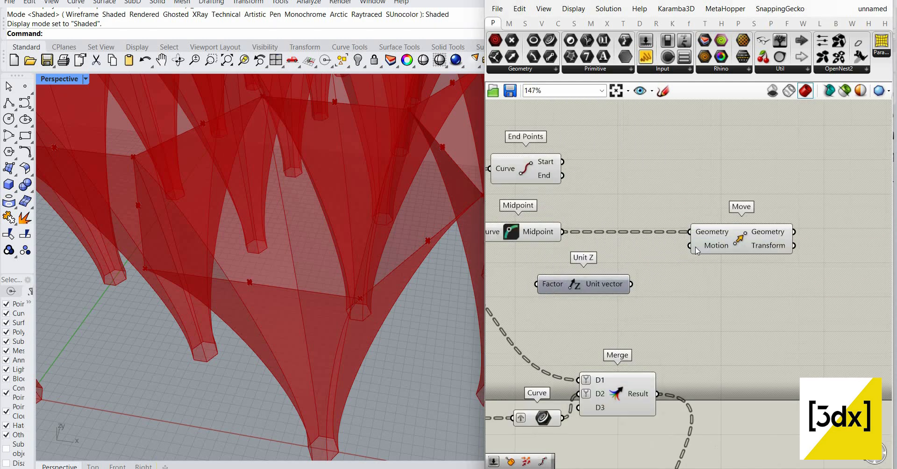
# - Apply the expression -x to the Factor input of the Unit Z component
pyautogui.rightClick(554, 287)
pyautogui.moveTo(691, 382)
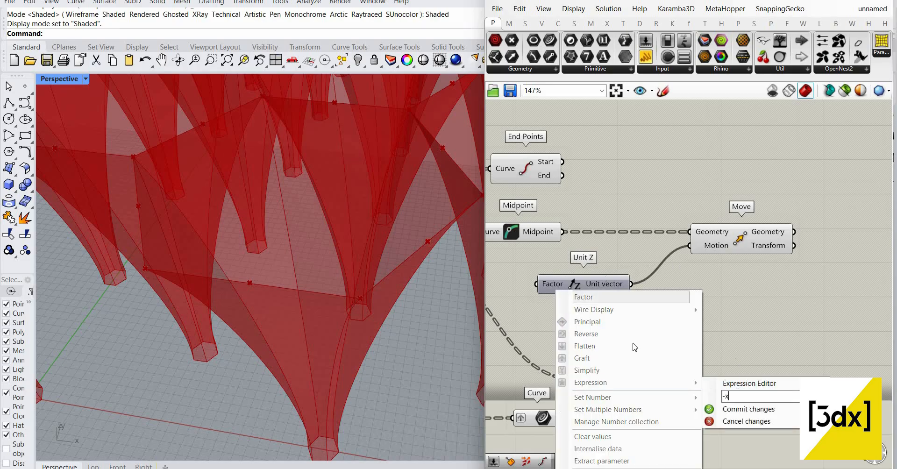
pyautogui.press('Return')
# - Add a number slider with value 20 and connect it to the Factor input of Unit Z
pyautogui.scroll(-2, 524, 346)
pyautogui.doubleClick(523, 339)
pyautogui.write('2')
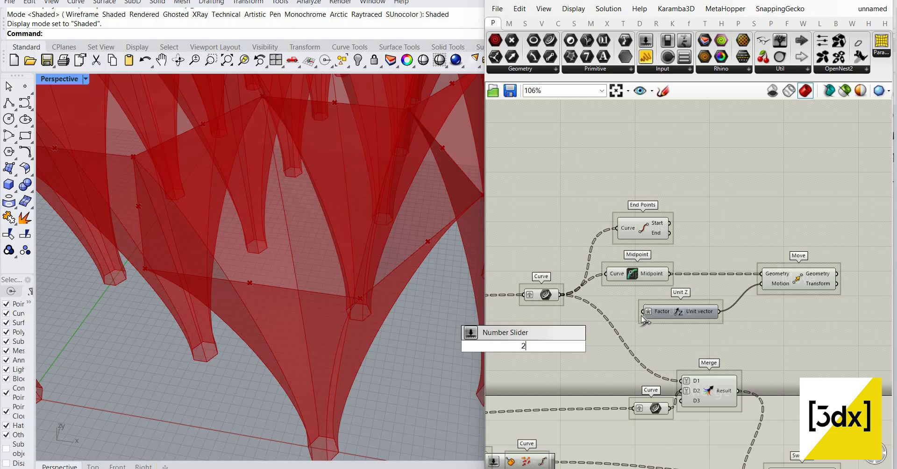
pyautogui.write('0')
pyautogui.press('Return')
# - Add a Merge component combining the edge start points in D1, the moved midpoints in D2 and the end points in D3
pyautogui.scroll(2, 700, 295)
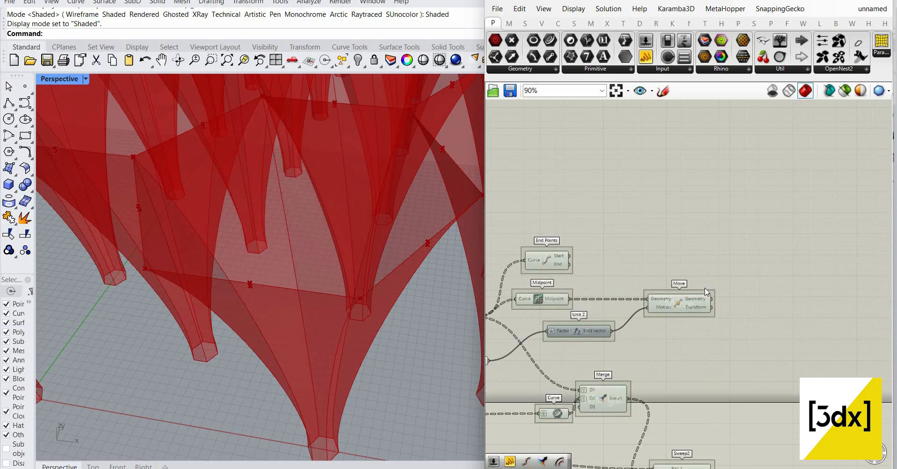
pyautogui.doubleClick(763, 280)
pyautogui.write('merg')
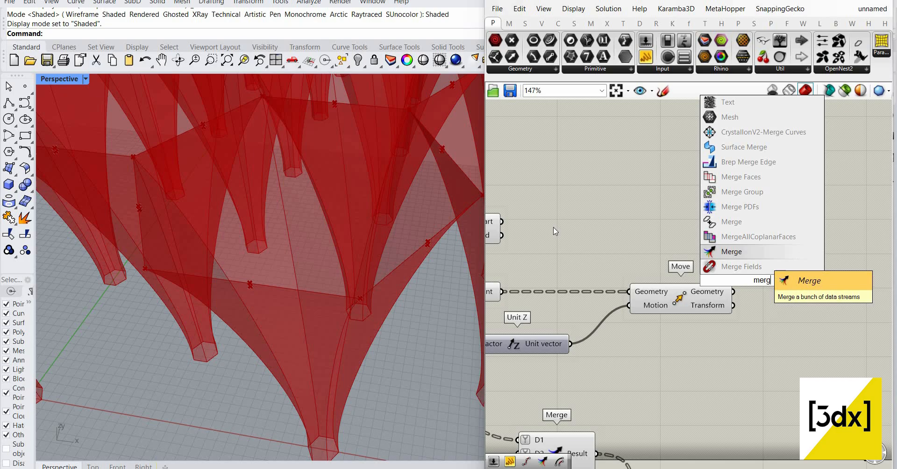
pyautogui.click(731, 251)
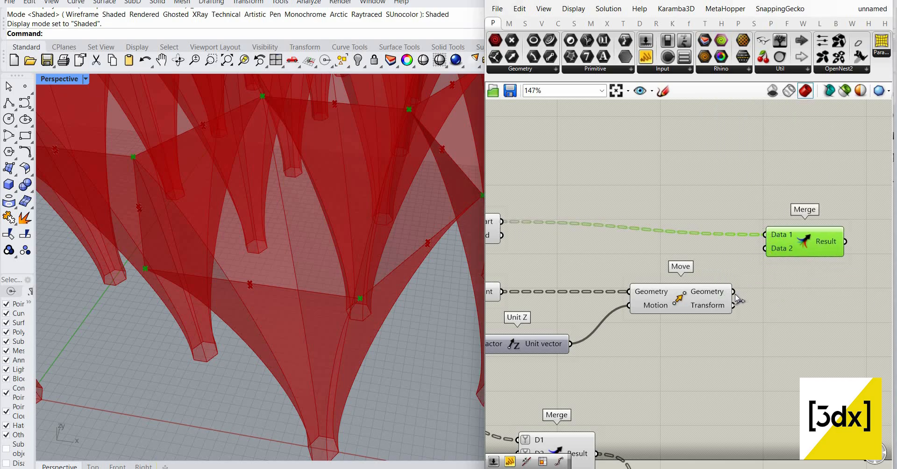
pyautogui.moveTo(734, 292); pyautogui.dragTo(761, 262)
pyautogui.moveTo(501, 235); pyautogui.dragTo(777, 254)
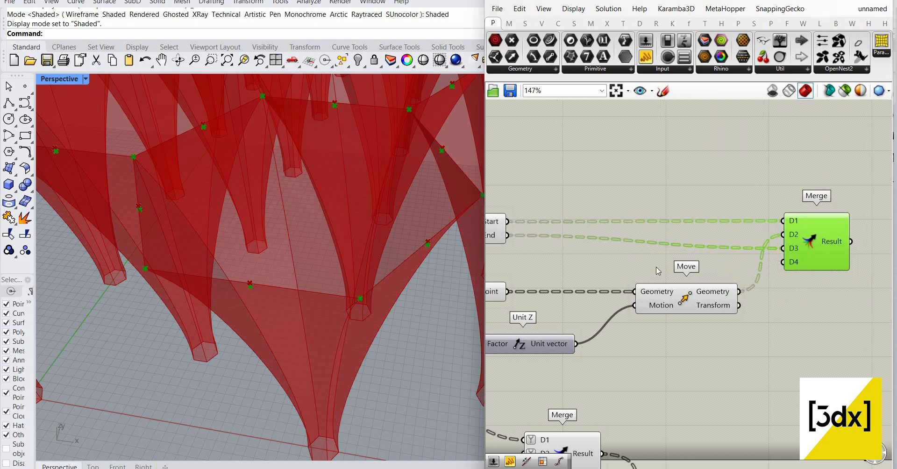
# - Add an Interpolate curve component and feed its Vertices input from the new point Merge result
pyautogui.scroll(-2, 724, 274)
pyautogui.doubleClick(723, 270)
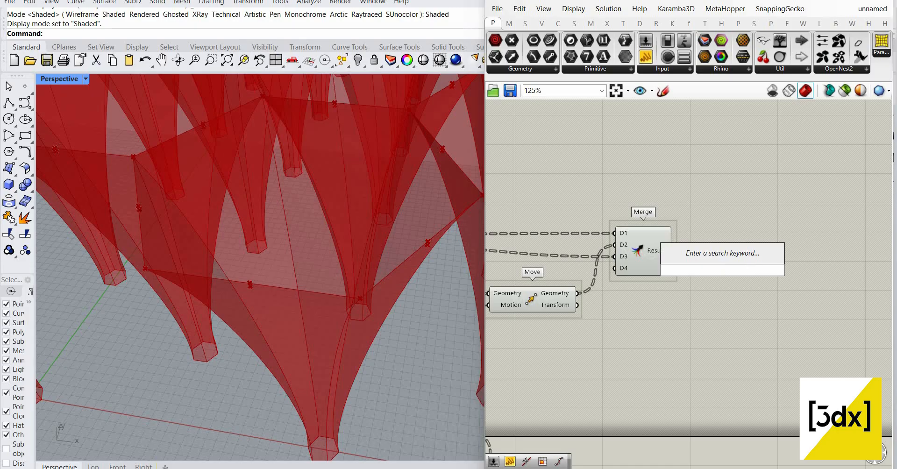
pyautogui.write('inter')
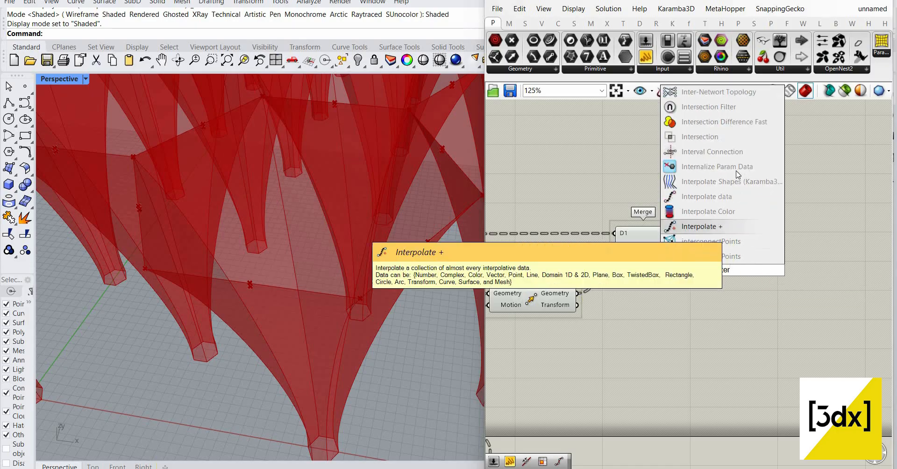
pyautogui.write('po')
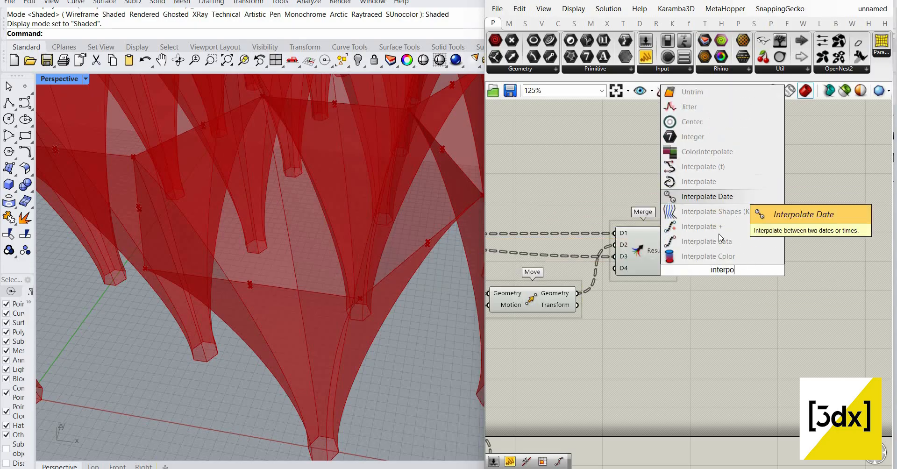
pyautogui.click(707, 183)
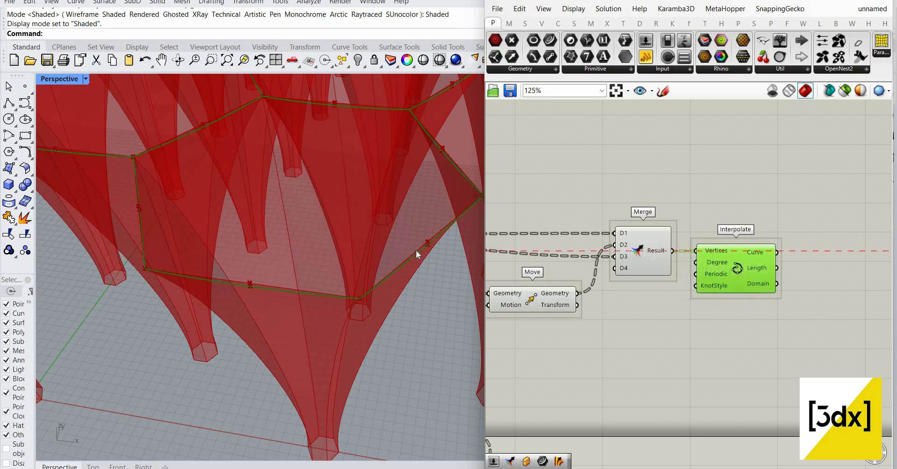
# - Set the number slider driving the Unit Z factor to 100
pyautogui.moveTo(415, 250); pyautogui.dragTo(369, 178, button='right')
pyautogui.scroll(-3, 537, 289)
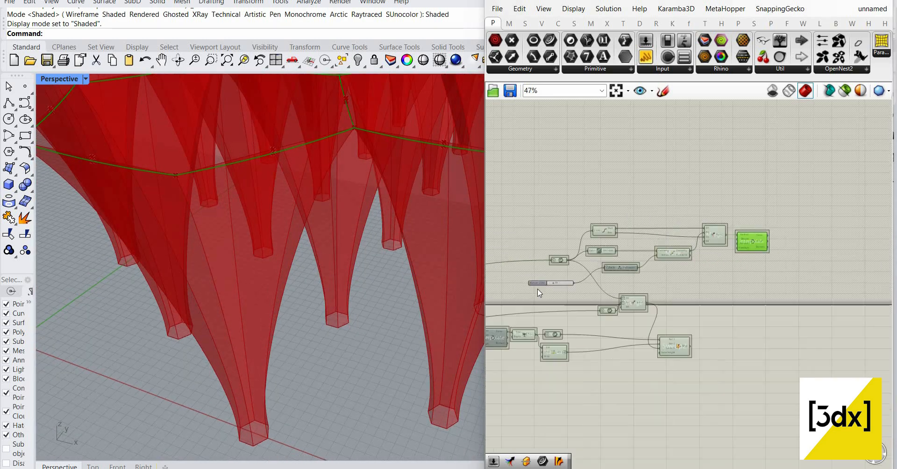
pyautogui.scroll(5, 521, 284)
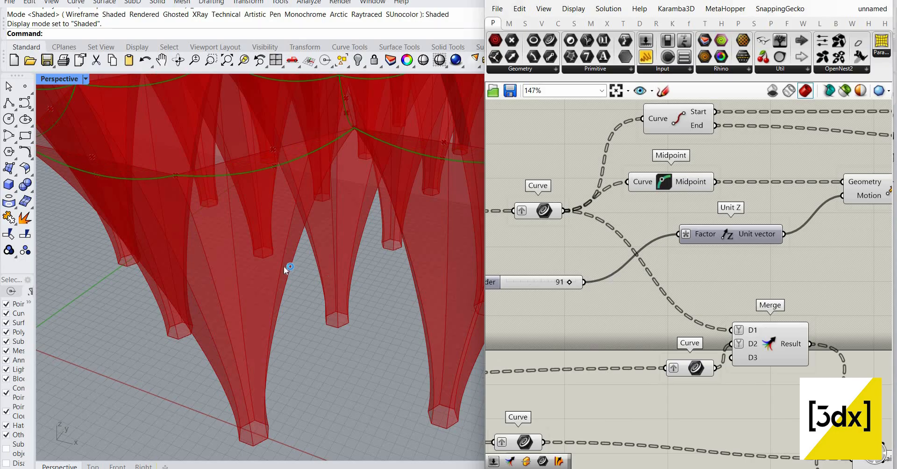
pyautogui.moveTo(519, 282); pyautogui.dragTo(603, 290)
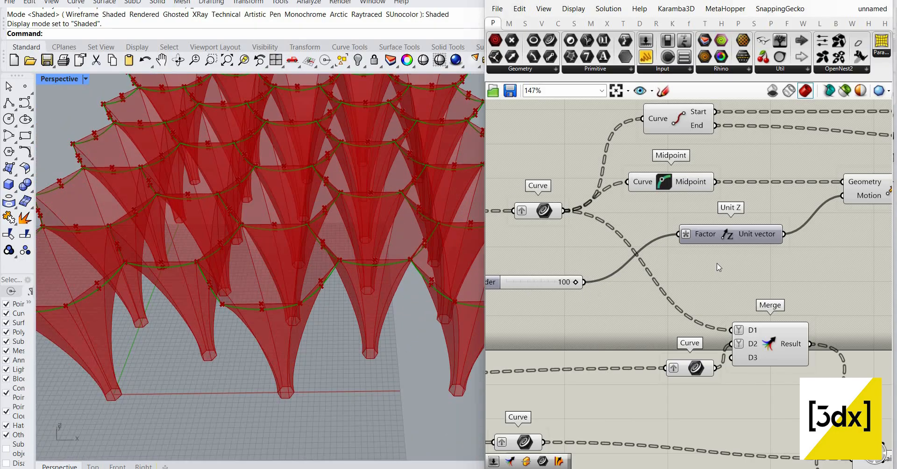
# - Simplify the Curve output of the Interpolate component
pyautogui.scroll(-6, 594, 290)
pyautogui.moveTo(717, 264); pyautogui.dragTo(621, 280, button='right')
pyautogui.scroll(3, 688, 268)
pyautogui.scroll(3, 780, 217)
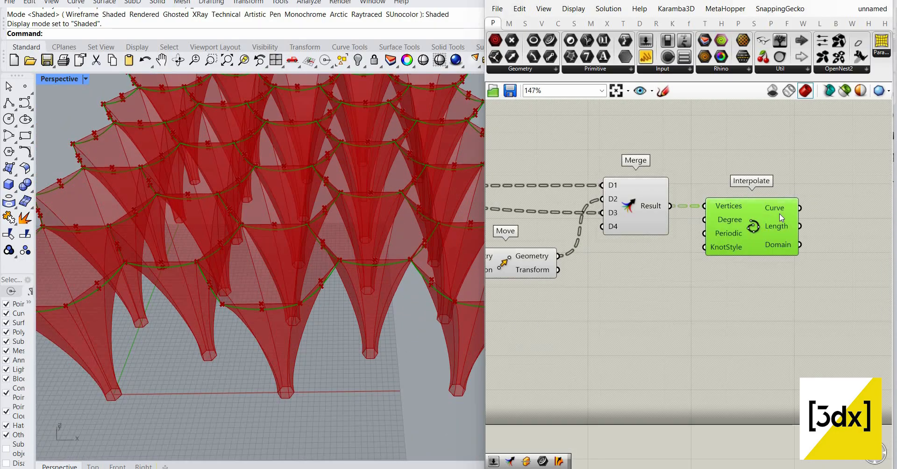
pyautogui.rightClick(775, 209)
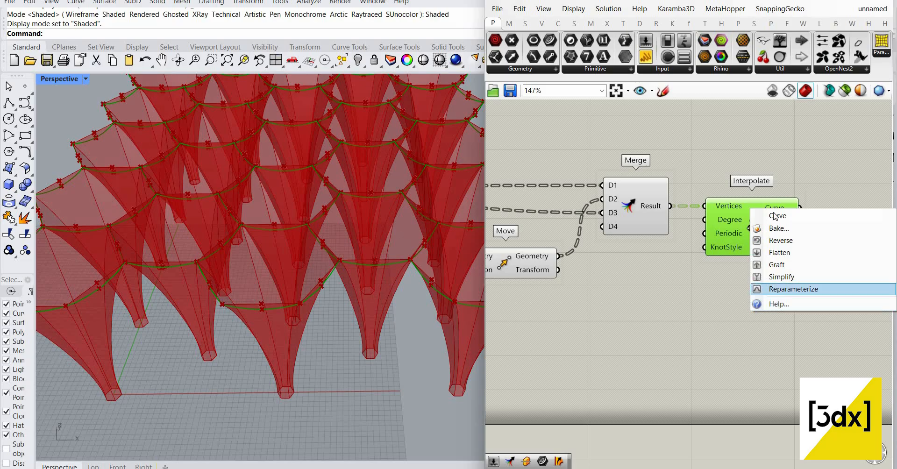
pyautogui.click(792, 279)
pyautogui.moveTo(773, 212)
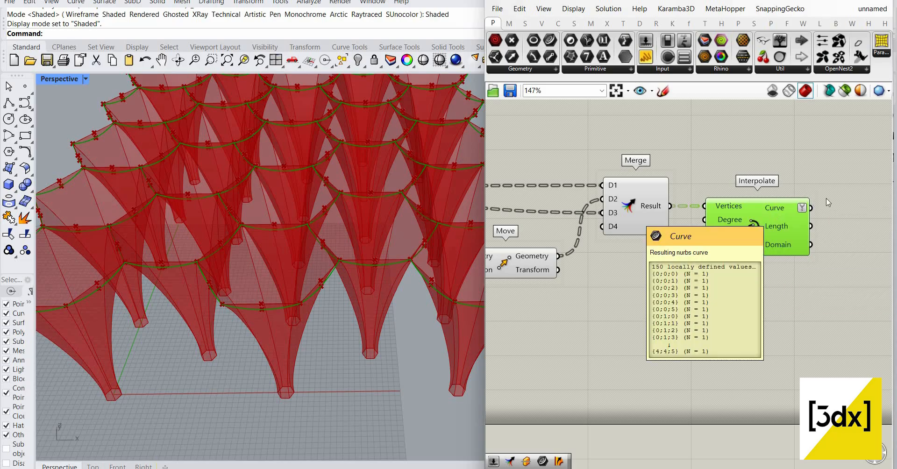
# - Connect the simplified Interpolate curve to D1 of the Merge feeding Sweep2, replacing the straight top hexagon segments
pyautogui.scroll(-5, 677, 243)
pyautogui.scroll(3, 669, 257)
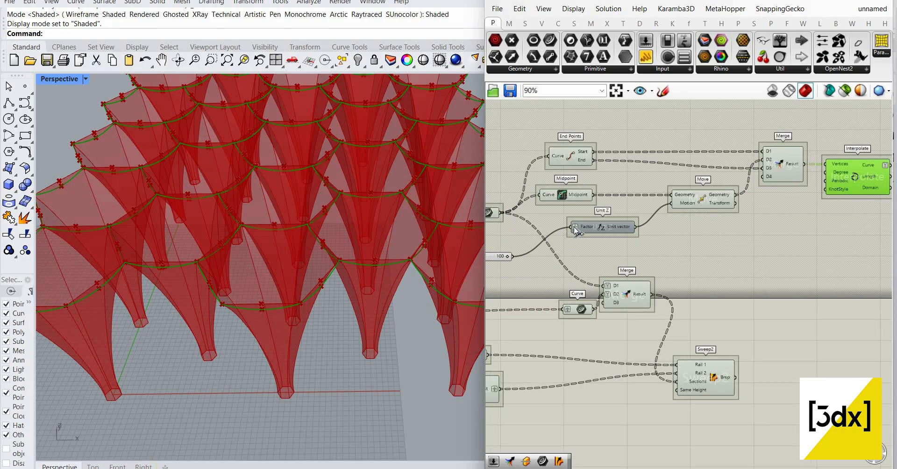
pyautogui.scroll(-3, 740, 230)
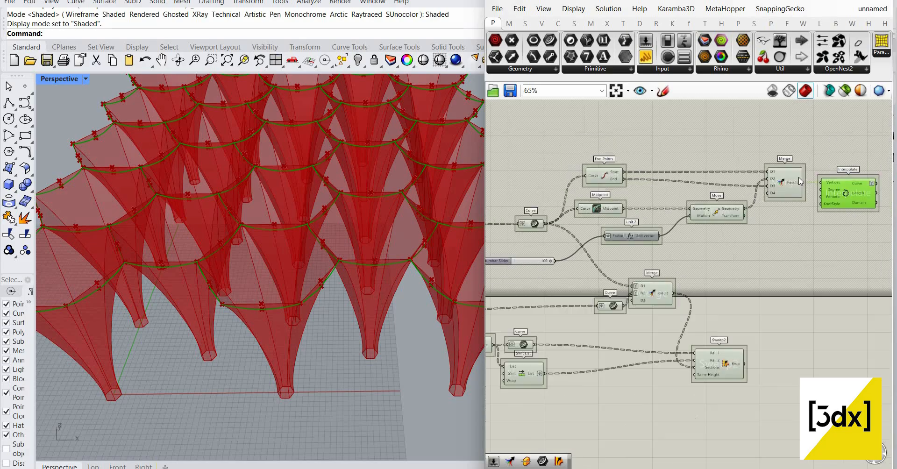
pyautogui.scroll(3, 799, 182)
pyautogui.scroll(3, 617, 363)
pyautogui.moveTo(795, 185); pyautogui.dragTo(513, 306)
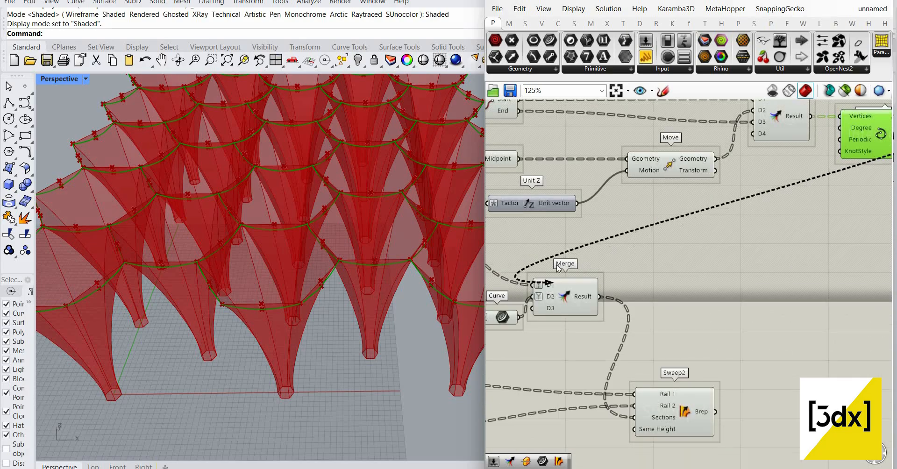
# - Turn off the preview of every component in the definition
pyautogui.scroll(-5, 795, 278)
pyautogui.moveTo(845, 293); pyautogui.dragTo(615, 243)
pyautogui.rightClick(615, 242)
pyautogui.click(615, 243)
pyautogui.scroll(-4, 616, 180)
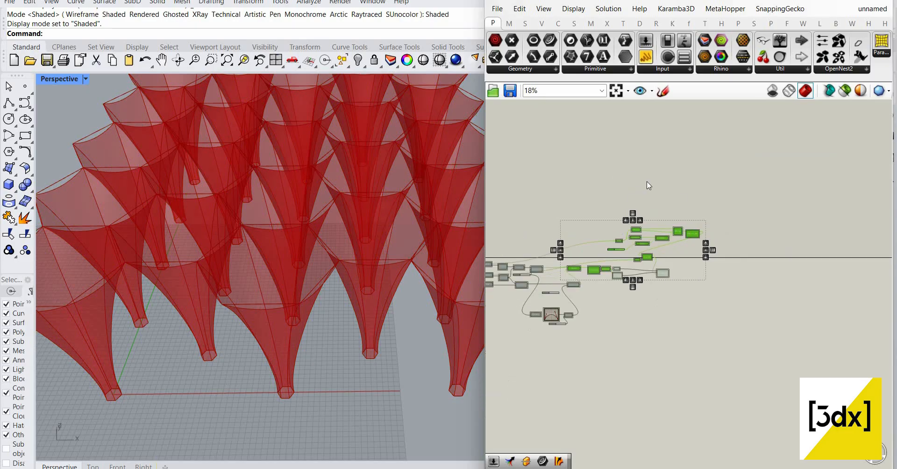
pyautogui.hotkey('ctrl', 'a')
pyautogui.rightClick(653, 284)
pyautogui.click(668, 192)
pyautogui.scroll(4, 692, 250)
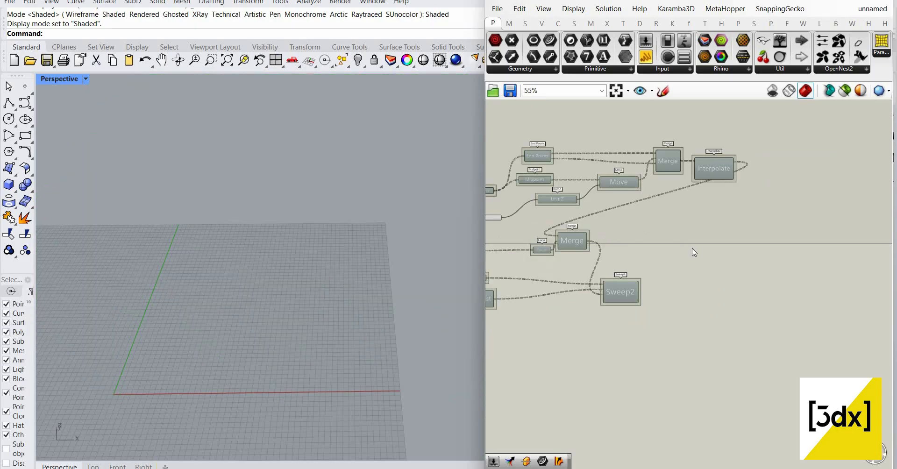
# - Turn the preview back on for the Sweep2 component only and inspect the curved canopy
pyautogui.click(638, 297)
pyautogui.rightClick(684, 246)
pyautogui.click(700, 253)
pyautogui.scroll(8, 226, 258)
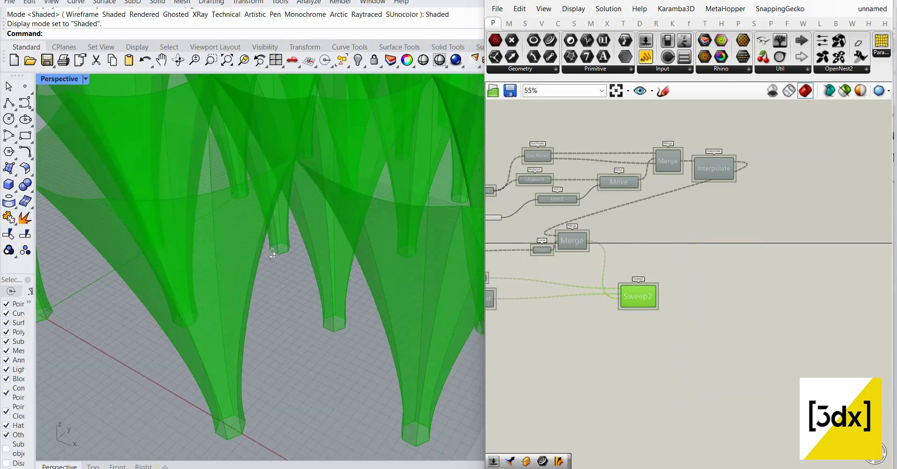
pyautogui.moveTo(258, 286); pyautogui.dragTo(256, 248, button='right')
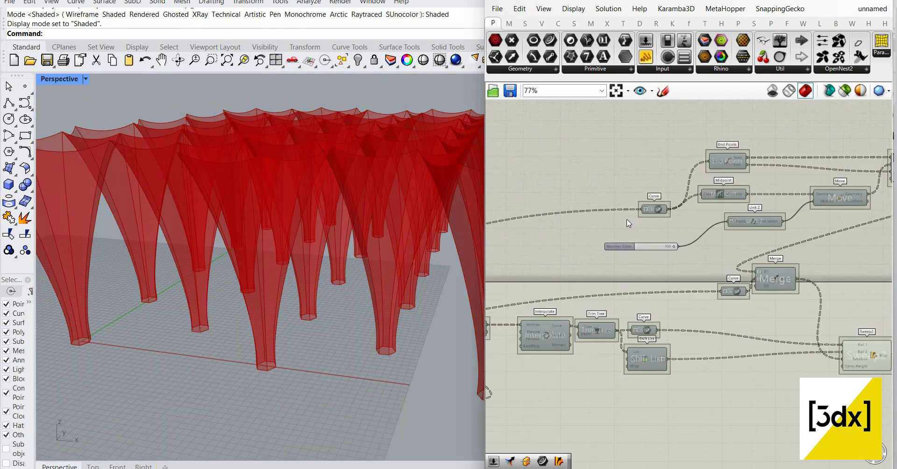
# - Set the upper limit of the Unit Z factor slider to 300
pyautogui.scroll(4, 654, 243)
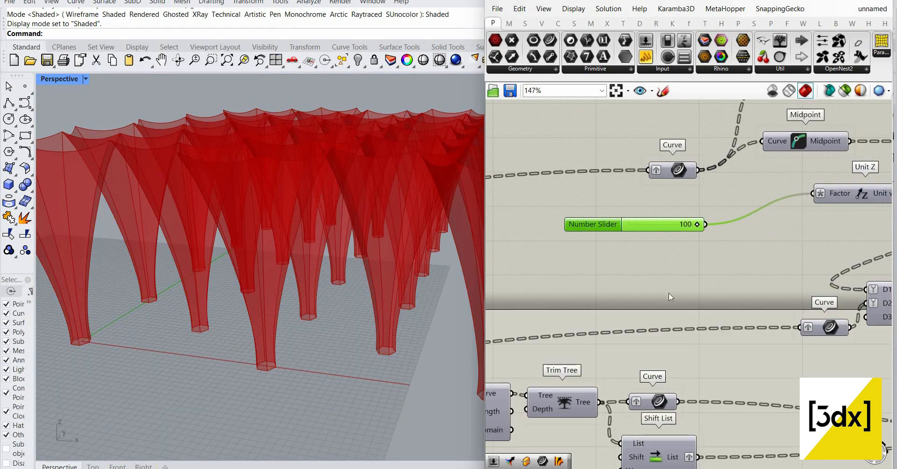
pyautogui.doubleClick(631, 224)
pyautogui.scroll(2, 672, 258)
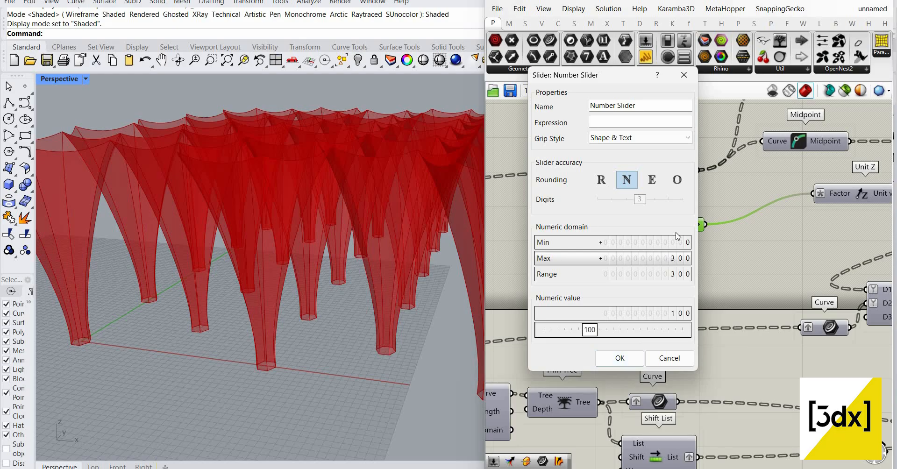
pyautogui.press('Return')
# - Adjust the Unit Z factor slider to 223 while checking the canopy's curved edges
pyautogui.scroll(3, 631, 226)
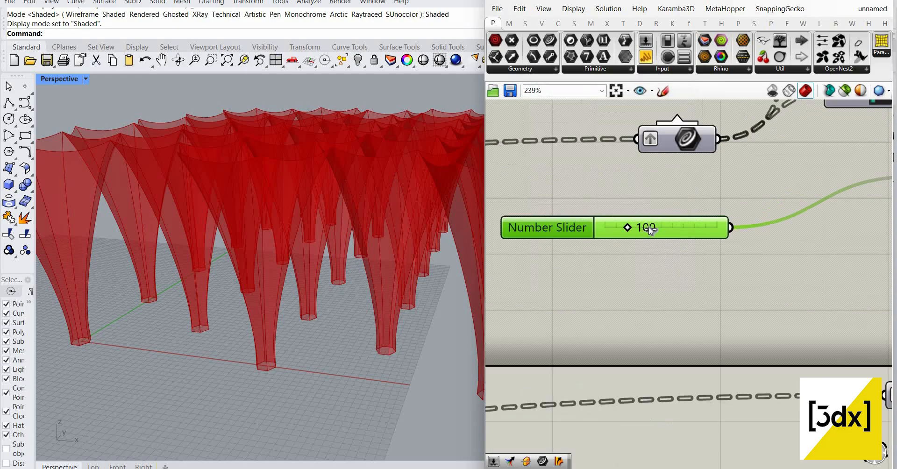
pyautogui.moveTo(674, 228)
pyautogui.mouseDown()
pyautogui.moveTo(666, 229)
pyautogui.moveTo(680, 229)
pyautogui.mouseUp()
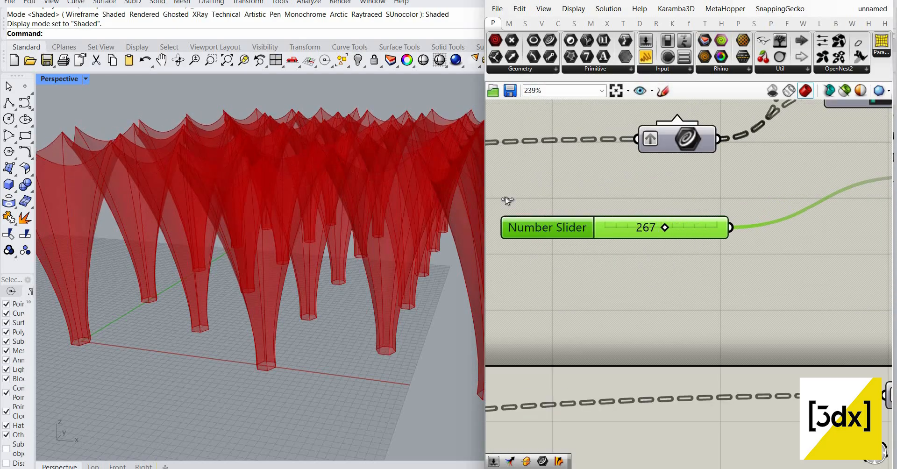
pyautogui.moveTo(371, 248); pyautogui.dragTo(350, 252, button='right')
pyautogui.scroll(5, 327, 263)
pyautogui.scroll(3, 345, 180)
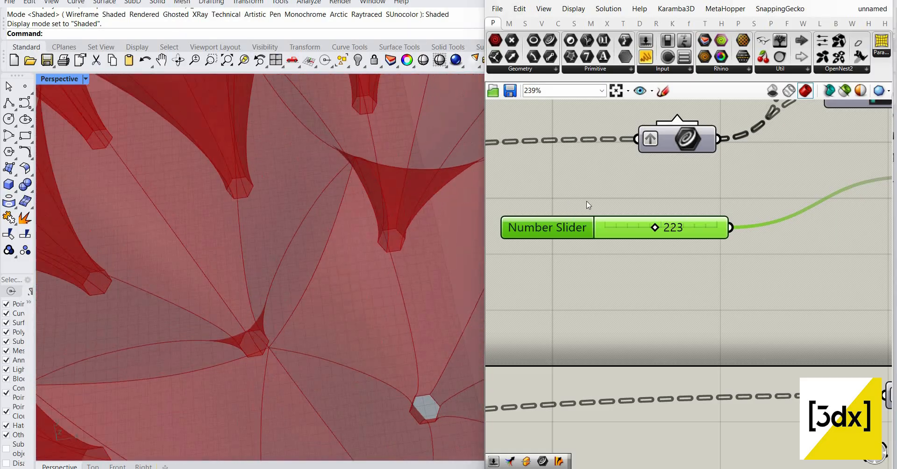
# - Duplicate the Offset Curve component next to the Hexagonal grid, with its input wires, and place the copy above Move
pyautogui.scroll(-5, 637, 241)
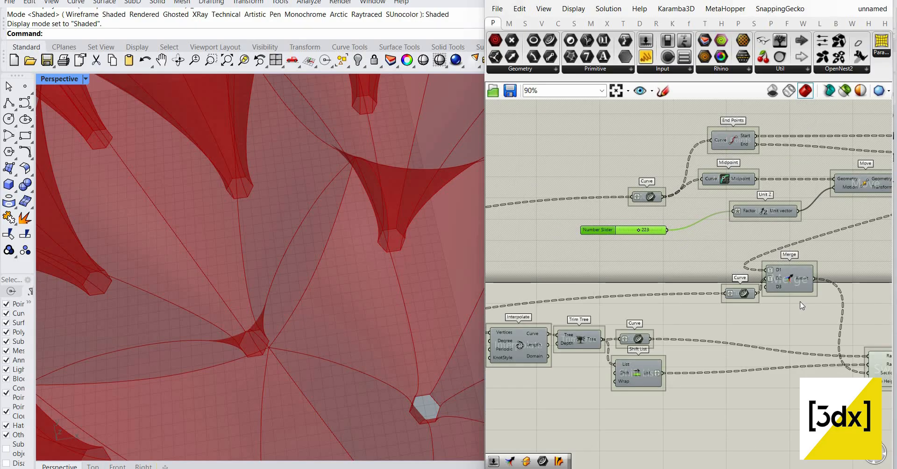
pyautogui.scroll(-4, 801, 305)
pyautogui.moveTo(607, 290); pyautogui.dragTo(719, 299, button='right')
pyautogui.scroll(3, 582, 284)
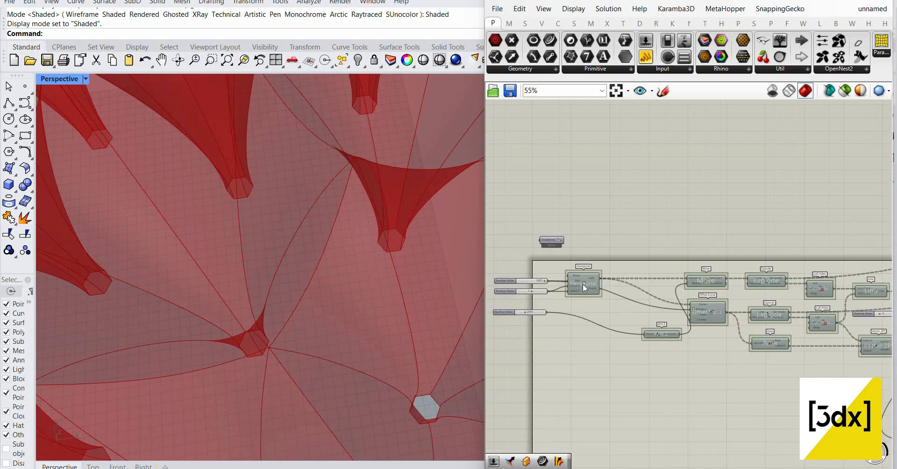
pyautogui.click(582, 284)
pyautogui.scroll(3, 579, 280)
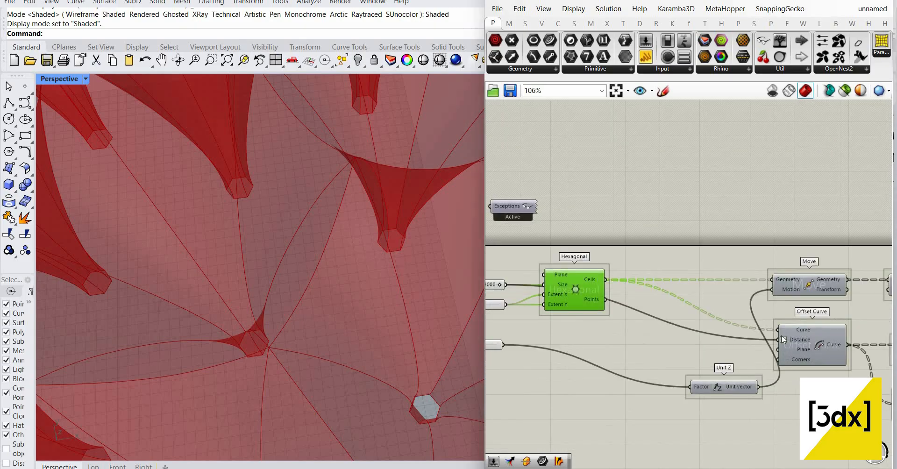
pyautogui.click(811, 343)
pyautogui.keyDown('alt'); pyautogui.moveTo(811, 343); pyautogui.dragTo(797, 242); pyautogui.keyUp('alt')
pyautogui.scroll(1, 718, 249)
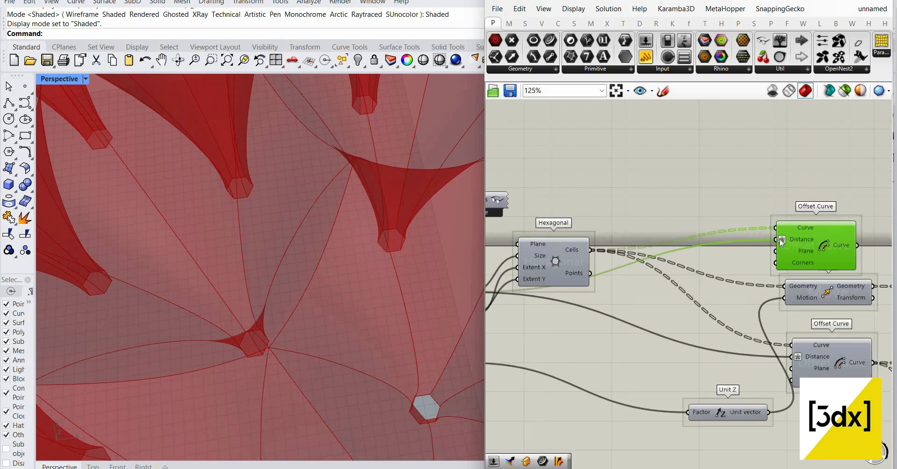
# - Add a number slider with value 50 next to the Hexagonal component to drive the copied Offset Curve's Distance
pyautogui.moveTo(557, 242); pyautogui.dragTo(672, 241, button='right')
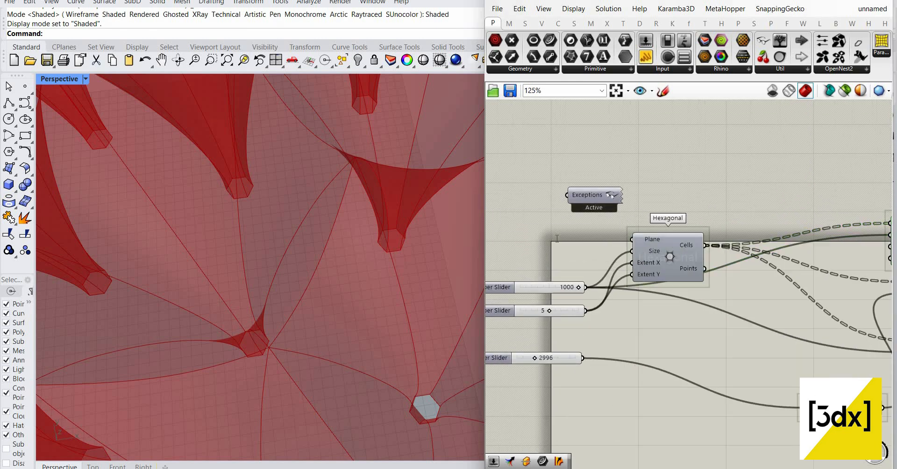
pyautogui.doubleClick(557, 238)
pyautogui.write('50')
pyautogui.press('Return')
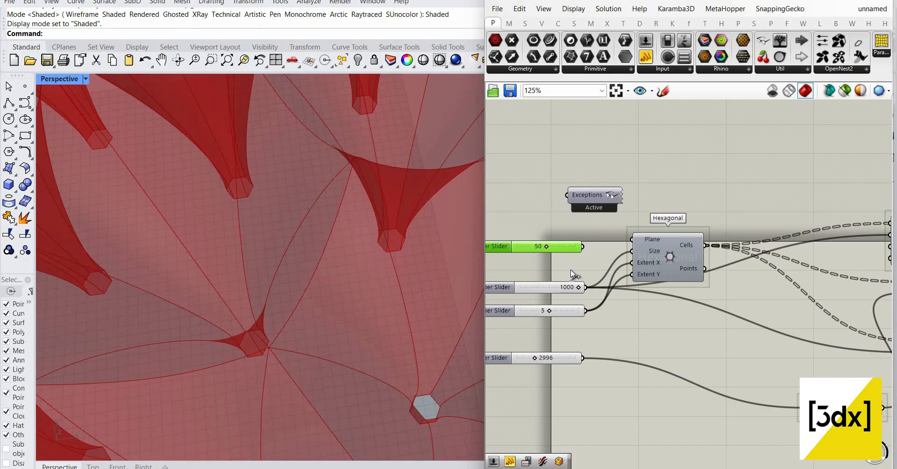
pyautogui.scroll(-3, 624, 248)
pyautogui.scroll(4, 569, 255)
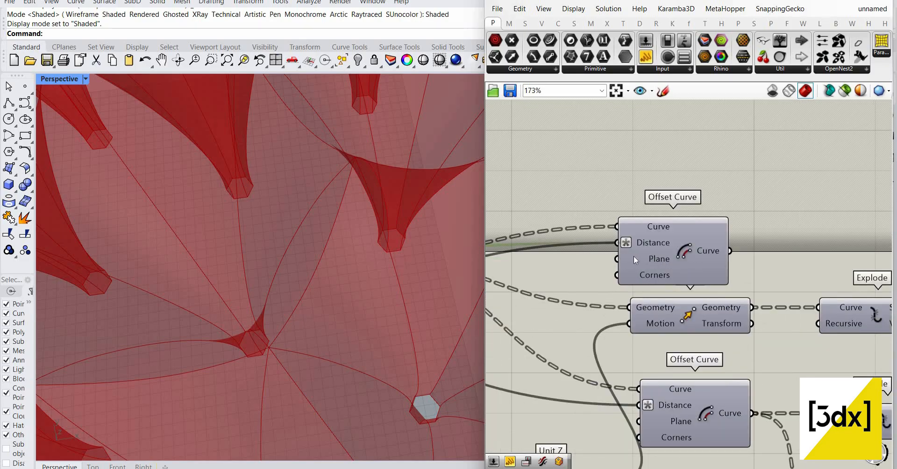
# - Feed the copied Offset Curve's result into Move's Geometry and place that Offset Curve between Hexagonal and Move
pyautogui.scroll(-3, 633, 256)
pyautogui.scroll(2, 645, 251)
pyautogui.click(644, 252)
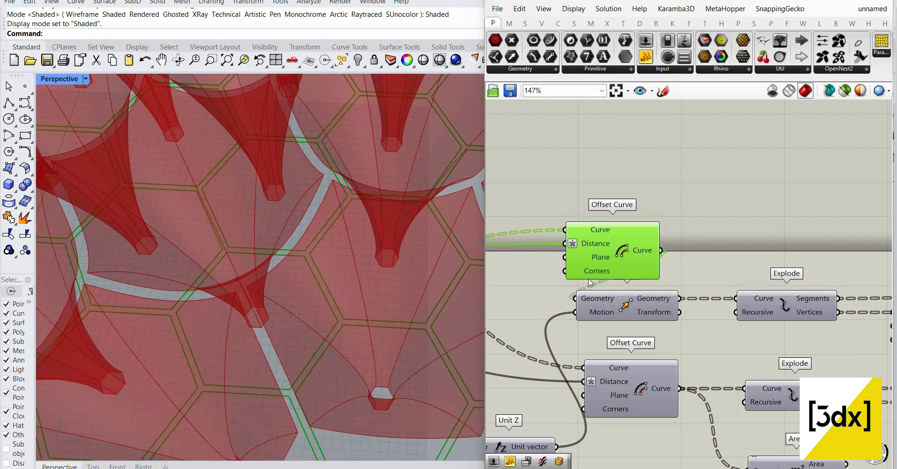
pyautogui.scroll(-3, 567, 270)
pyautogui.scroll(2, 576, 271)
pyautogui.moveTo(626, 264); pyautogui.dragTo(550, 271)
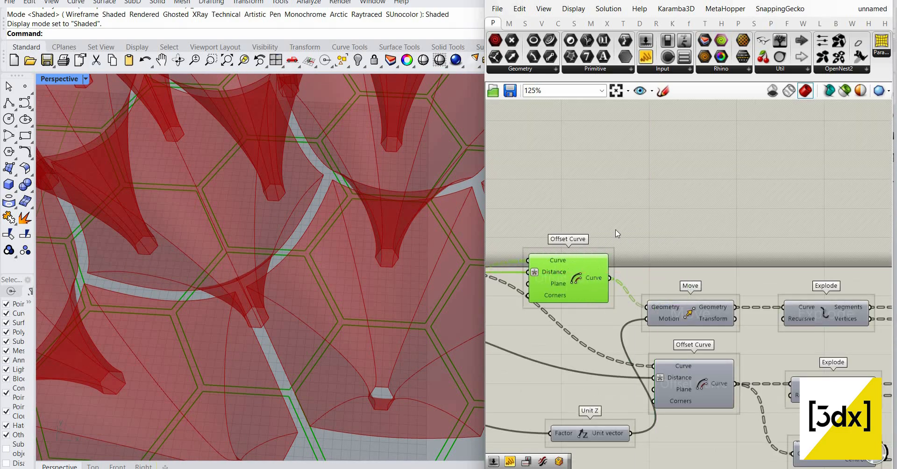
pyautogui.rightClick(628, 245)
# - Check the gaps between the canopy cells and place the 1000 size slider directly below the 50 slider
pyautogui.scroll(-6, 324, 291)
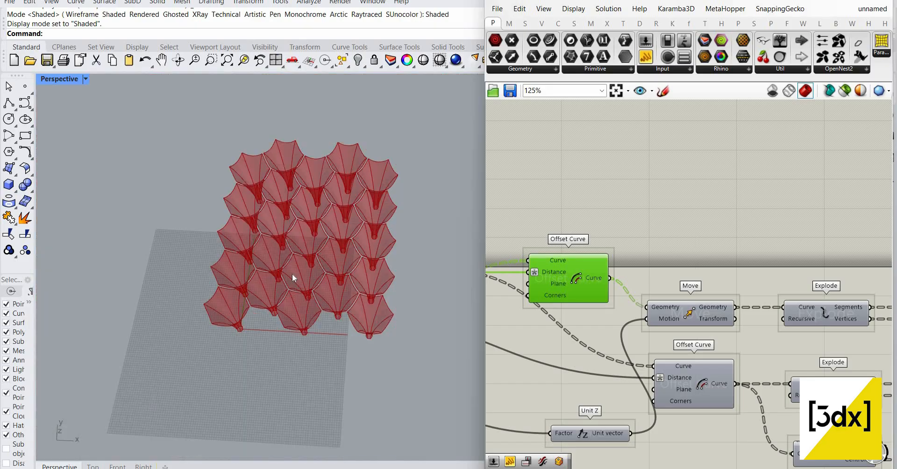
pyautogui.scroll(2, 318, 260)
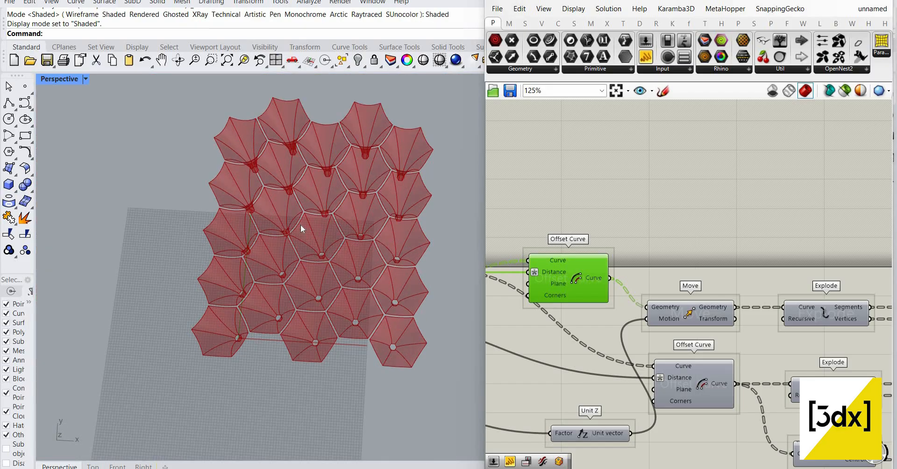
pyautogui.moveTo(335, 162); pyautogui.dragTo(391, 312, button='right')
pyautogui.moveTo(389, 261)
pyautogui.mouseDown(button='right')
pyautogui.moveTo(390, 247)
pyautogui.moveTo(384, 252)
pyautogui.mouseUp(button='right')
pyautogui.moveTo(421, 346); pyautogui.dragTo(400, 211, button='right')
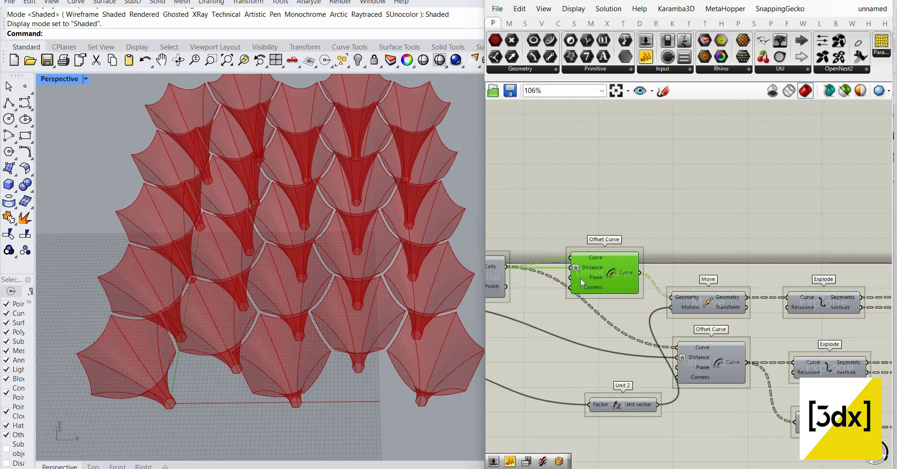
pyautogui.scroll(-5, 581, 278)
pyautogui.scroll(6, 605, 275)
pyautogui.scroll(1, 588, 242)
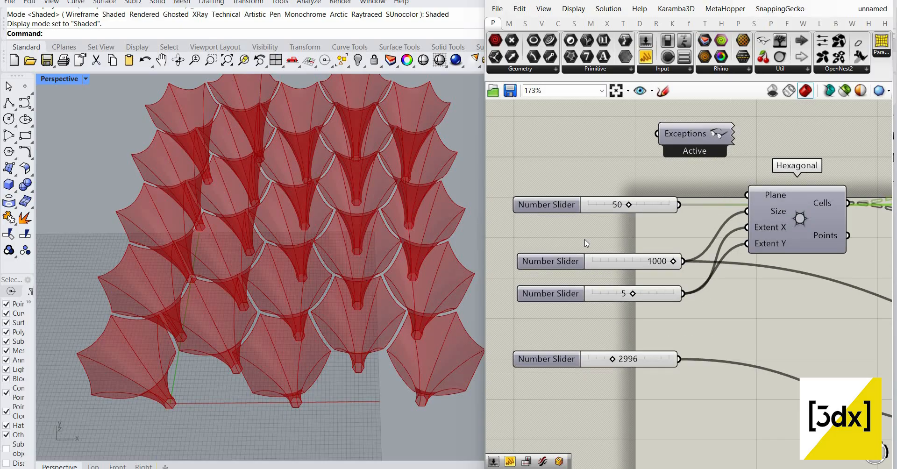
pyautogui.moveTo(673, 263); pyautogui.dragTo(669, 237)
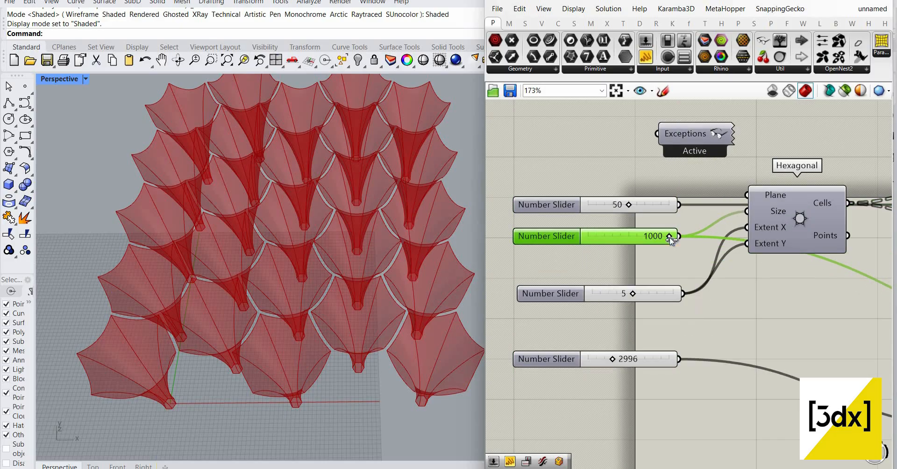
# - Try a larger hexagon grid by raising the Extent X and Extent Y slider to 6
pyautogui.moveTo(317, 201); pyautogui.dragTo(294, 234, button='right')
pyautogui.scroll(-3, 294, 234)
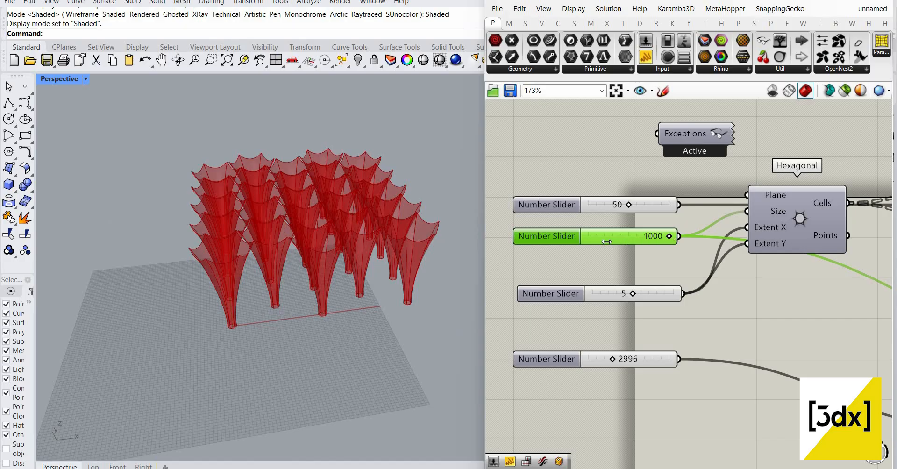
pyautogui.moveTo(606, 241); pyautogui.dragTo(649, 236)
pyautogui.scroll(2, 687, 237)
pyautogui.moveTo(639, 237); pyautogui.dragTo(740, 233)
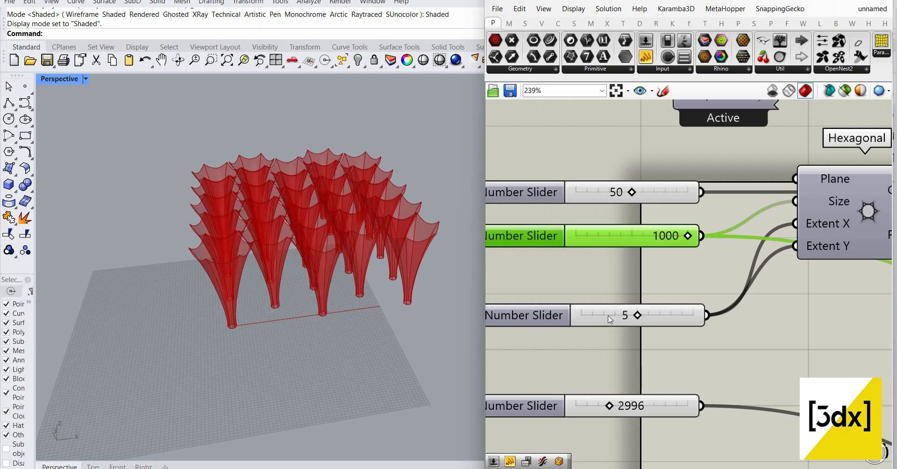
pyautogui.scroll(-2, 633, 307)
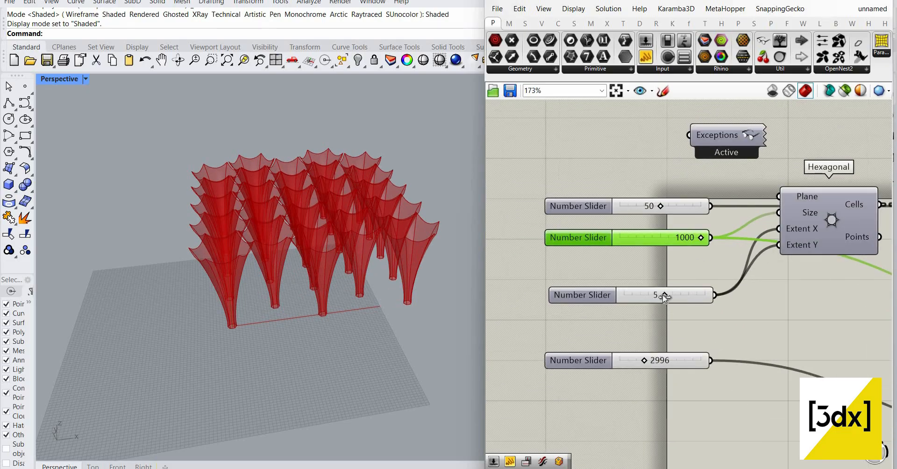
pyautogui.scroll(2, 662, 295)
pyautogui.moveTo(665, 292); pyautogui.dragTo(645, 291)
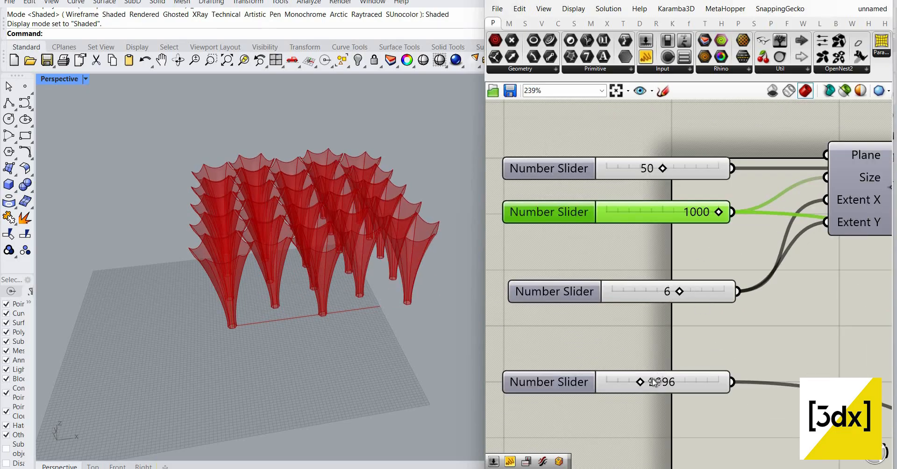
# - Reduce the hexagon grid by setting the Extent X and Extent Y slider to 3
pyautogui.doubleClick(640, 291)
pyautogui.write('2')
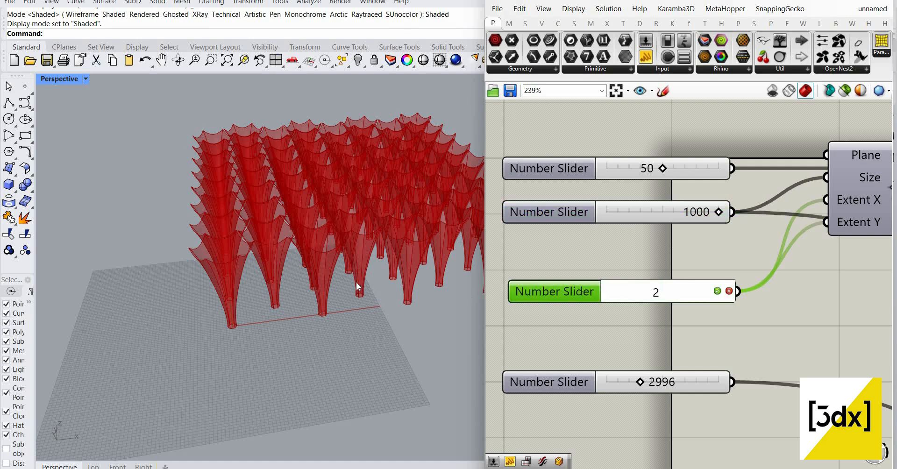
pyautogui.press('Return')
pyautogui.scroll(2, 647, 297)
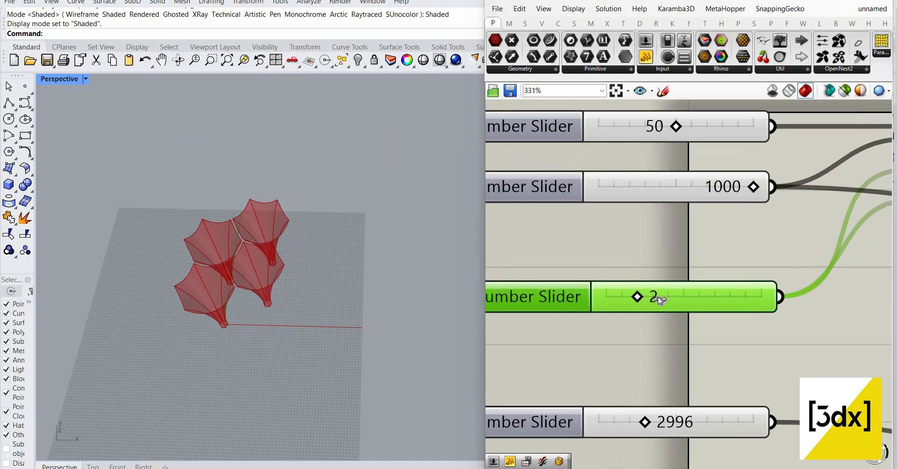
pyautogui.moveTo(658, 297); pyautogui.dragTo(672, 295)
pyautogui.scroll(-3, 602, 268)
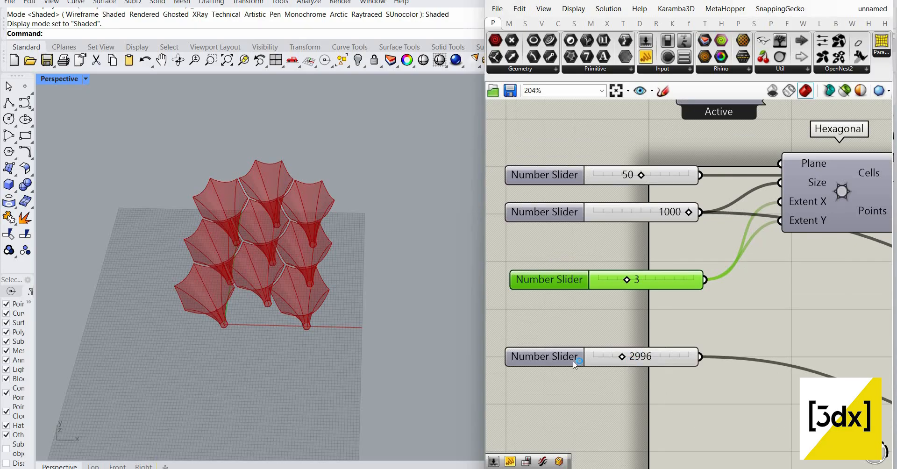
# - Lower the columns by setting the Unit Z factor slider to 1117 and check the canopy's proportions
pyautogui.scroll(1, 617, 359)
pyautogui.moveTo(235, 265); pyautogui.dragTo(262, 224, button='right')
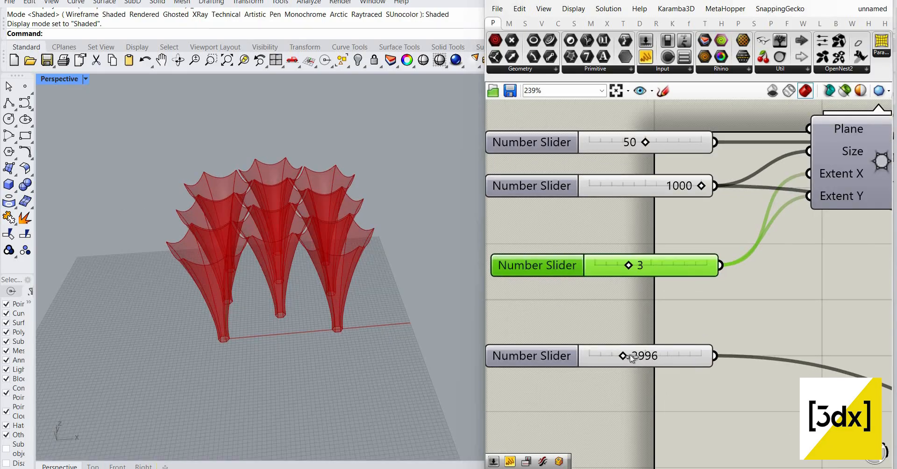
pyautogui.moveTo(630, 355); pyautogui.dragTo(587, 358)
pyautogui.moveTo(321, 266); pyautogui.dragTo(365, 242, button='right')
pyautogui.scroll(5, 236, 285)
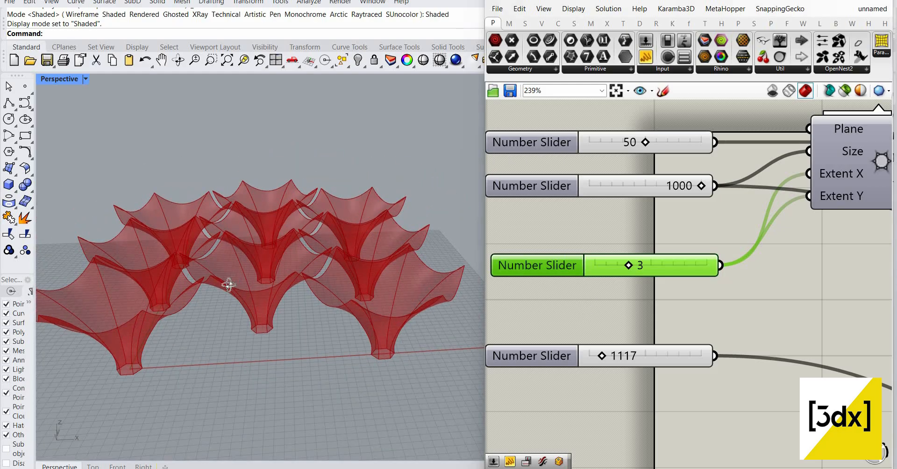
pyautogui.moveTo(223, 258); pyautogui.dragTo(267, 230, button='right')
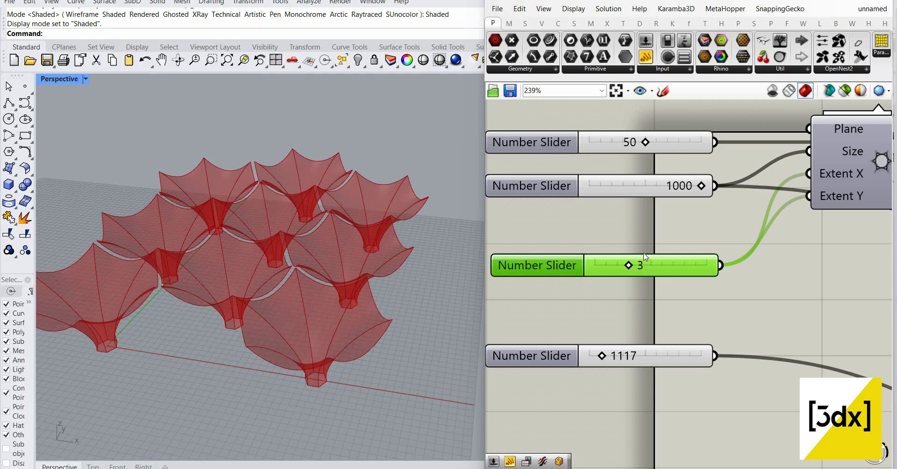
# - Move the Unit Z component in line with its factor slider, beneath the copied Offset Curve
pyautogui.scroll(-5, 645, 255)
pyautogui.scroll(4, 721, 206)
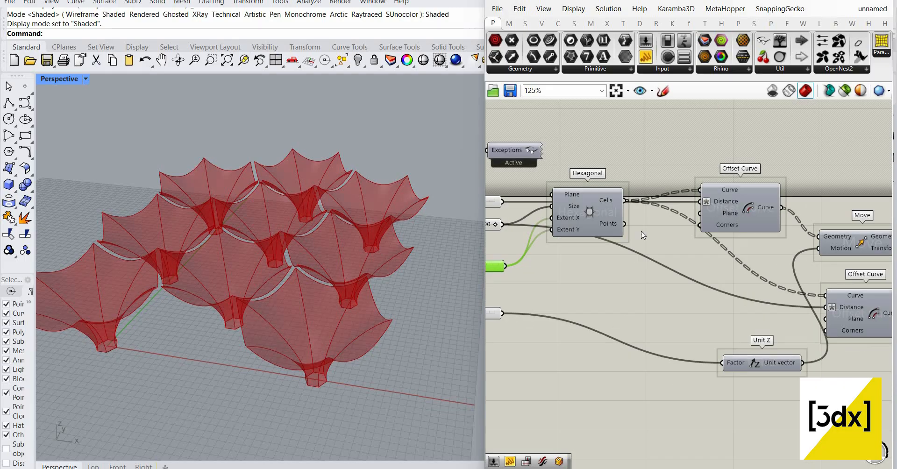
pyautogui.scroll(-5, 661, 224)
pyautogui.scroll(1, 710, 327)
pyautogui.moveTo(704, 266); pyautogui.dragTo(678, 246)
pyautogui.scroll(3, 536, 177)
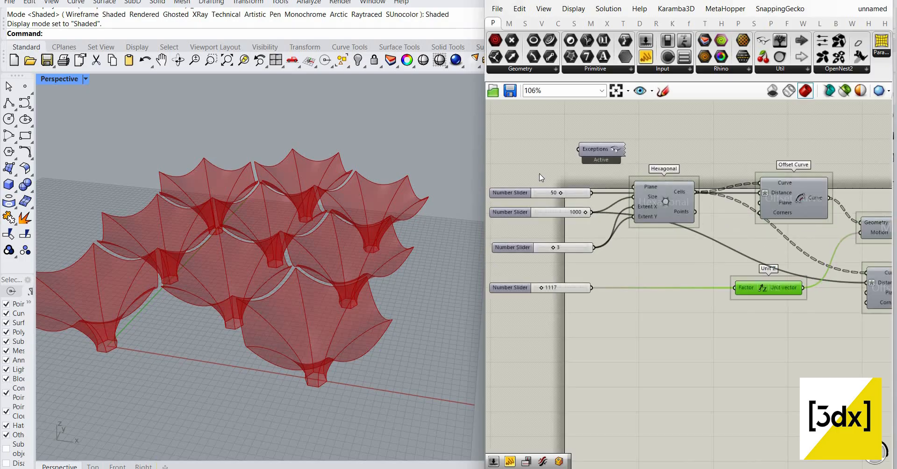
# - Delete the unconnected number slider between the Amplitude and Graph Mapper components
pyautogui.scroll(-5, 531, 225)
pyautogui.scroll(6, 650, 268)
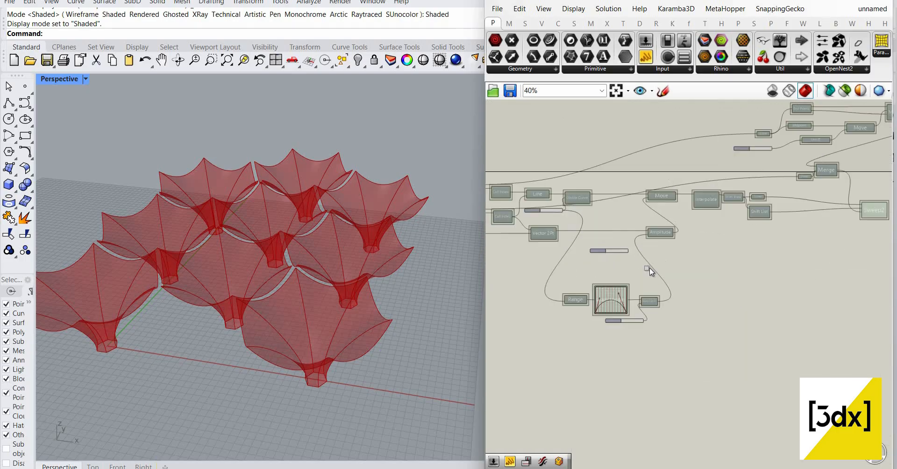
pyautogui.click(594, 250)
pyautogui.scroll(-1, 767, 276)
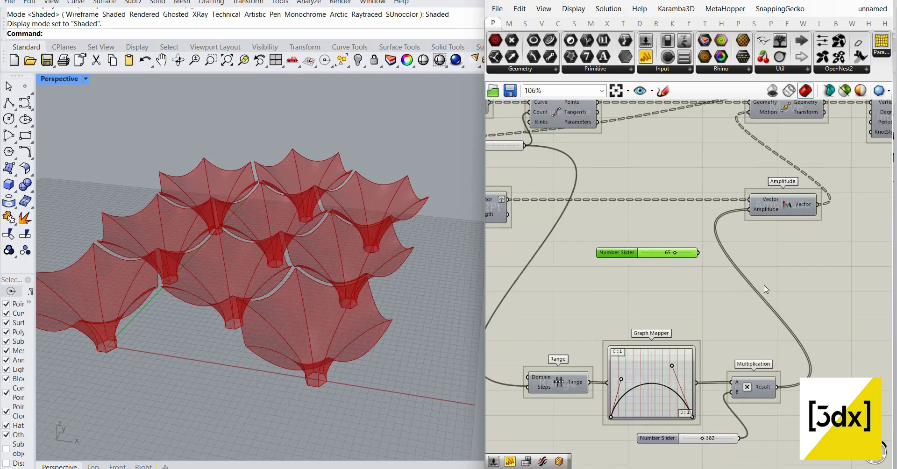
pyautogui.press('Delete')
# - Adjust the Divide Curve count slider above Vector 2Pt while viewing the canopy's curved edges up close
pyautogui.scroll(-5, 688, 211)
pyautogui.scroll(5, 678, 219)
pyautogui.moveTo(683, 215); pyautogui.dragTo(645, 229)
pyautogui.scroll(-1, 701, 192)
pyautogui.scroll(6, 650, 228)
pyautogui.scroll(5, 332, 343)
pyautogui.moveTo(331, 344); pyautogui.dragTo(404, 322, button='right')
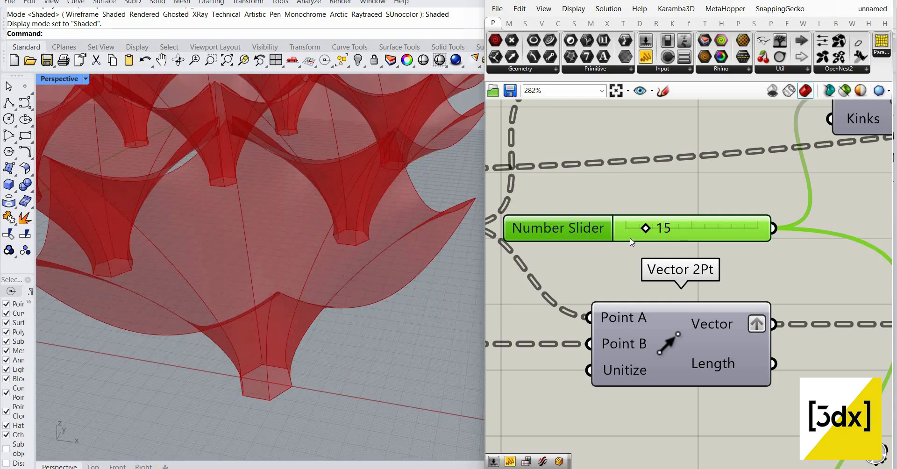
pyautogui.moveTo(635, 228); pyautogui.dragTo(654, 228)
# - Try another value on the slider feeding input B of Multiplication and undo the change
pyautogui.scroll(-5, 676, 207)
pyautogui.moveTo(756, 301); pyautogui.dragTo(645, 129, button='right')
pyautogui.scroll(5, 762, 307)
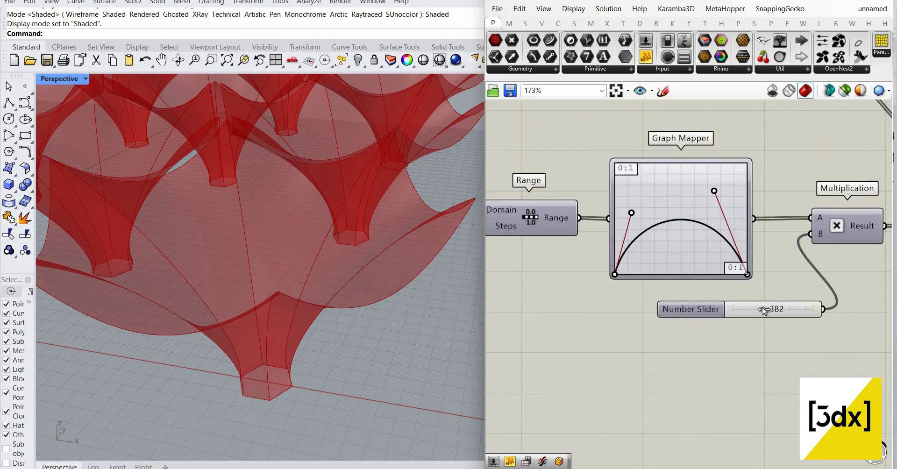
pyautogui.moveTo(783, 303)
pyautogui.mouseDown()
pyautogui.moveTo(811, 303)
pyautogui.moveTo(758, 303)
pyautogui.moveTo(798, 305)
pyautogui.moveTo(787, 304)
pyautogui.mouseUp()
pyautogui.hotkey('ctrl', 'z')
# - Set the slider feeding Multiplication's input B to 282 and align it beneath the Graph Mapper
pyautogui.scroll(-10, 345, 322)
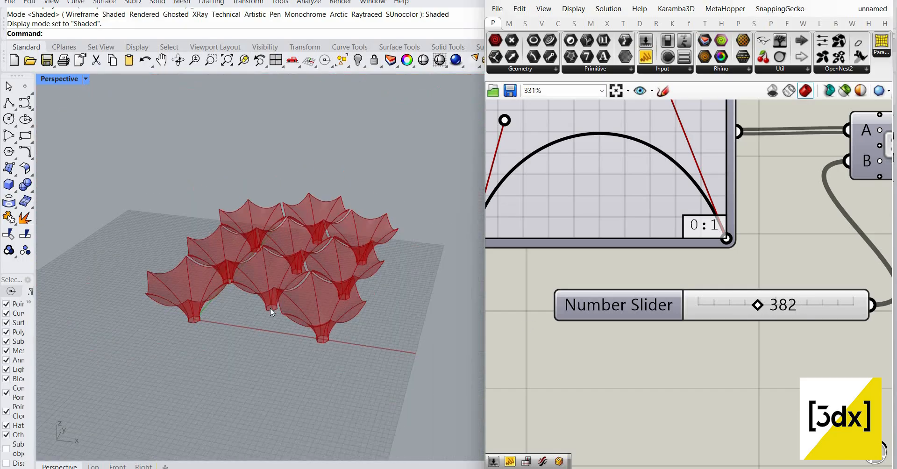
pyautogui.moveTo(270, 308); pyautogui.dragTo(290, 295, button='right')
pyautogui.scroll(5, 280, 297)
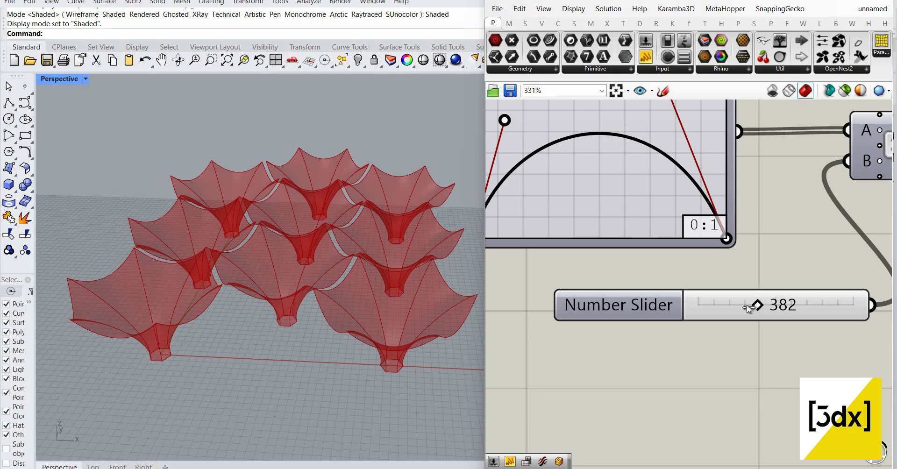
pyautogui.moveTo(757, 305)
pyautogui.mouseDown()
pyautogui.moveTo(729, 305)
pyautogui.moveTo(771, 305)
pyautogui.moveTo(765, 311)
pyautogui.mouseUp()
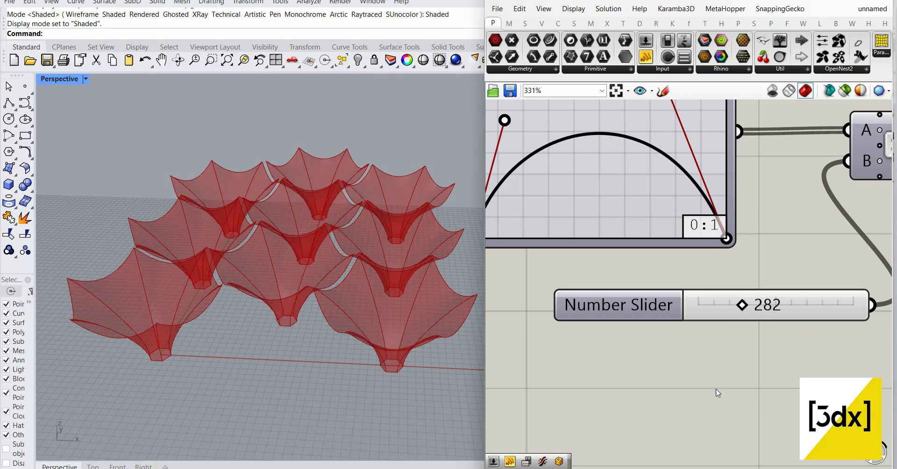
pyautogui.moveTo(288, 318); pyautogui.dragTo(412, 334, button='right')
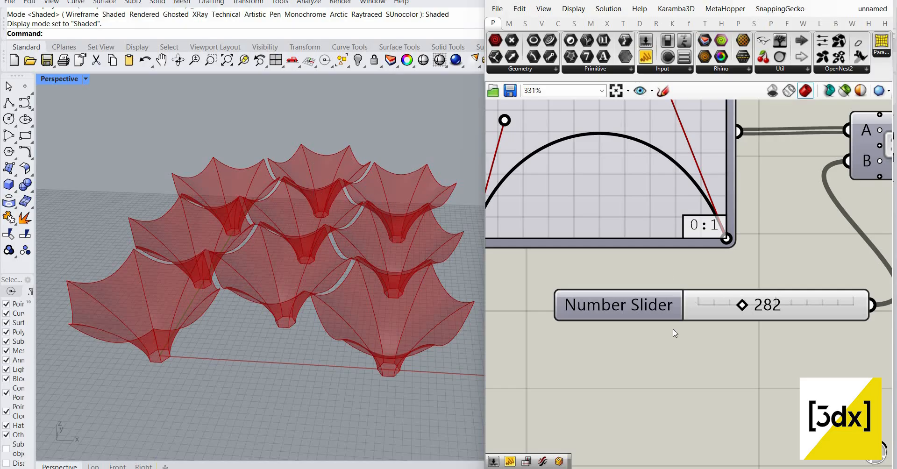
pyautogui.scroll(-5, 663, 318)
pyautogui.click(623, 324)
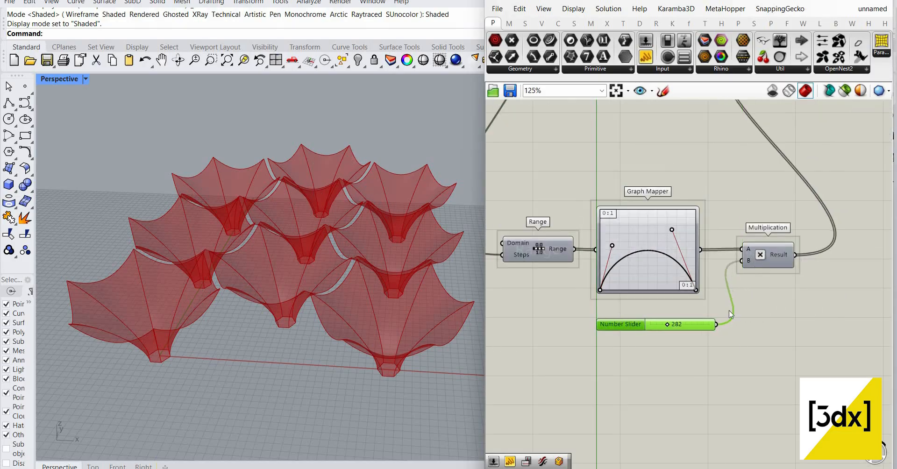
# - Move the copied Offset Curve component higher, above and between Hexagonal and Move
pyautogui.scroll(-8, 761, 318)
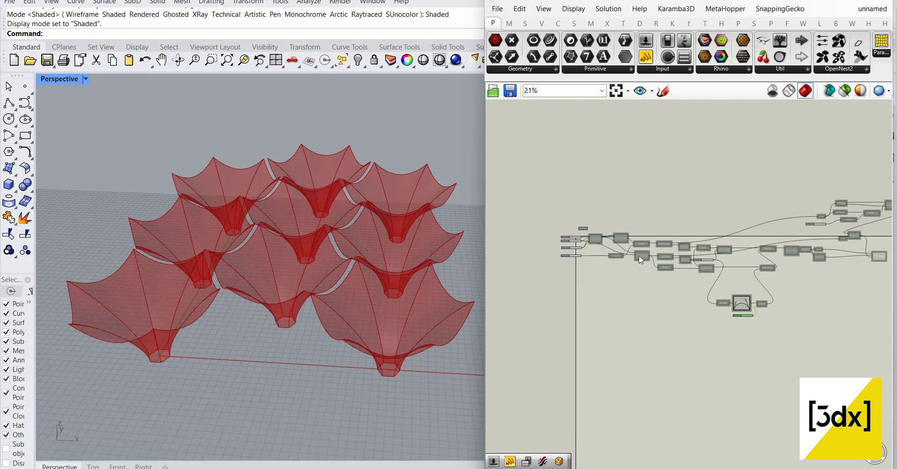
pyautogui.scroll(7, 620, 235)
pyautogui.moveTo(636, 245); pyautogui.dragTo(649, 184)
pyautogui.scroll(-1, 751, 202)
pyautogui.moveTo(750, 202); pyautogui.dragTo(819, 208, button='right')
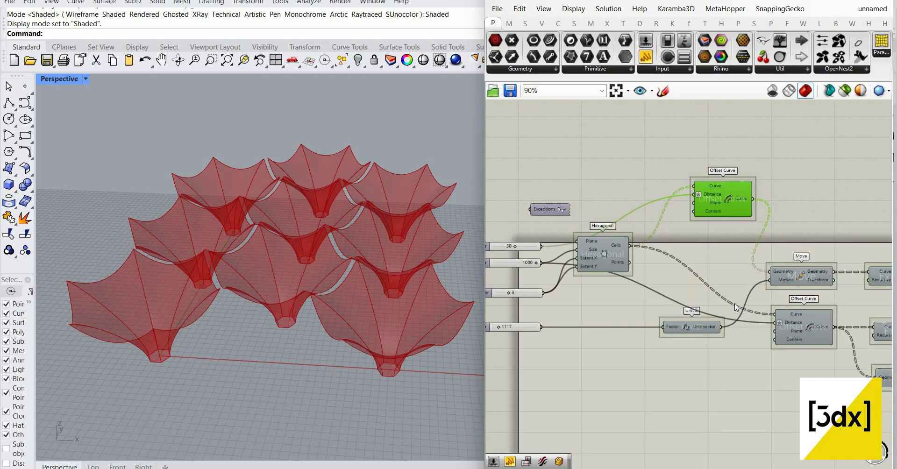
# - Move the other Offset Curve slightly further below Move and check its hexagons at the column bases
pyautogui.moveTo(736, 307); pyautogui.dragTo(682, 277, button='right')
pyautogui.scroll(-3, 682, 277)
pyautogui.scroll(3, 743, 290)
pyautogui.moveTo(693, 272); pyautogui.dragTo(693, 284)
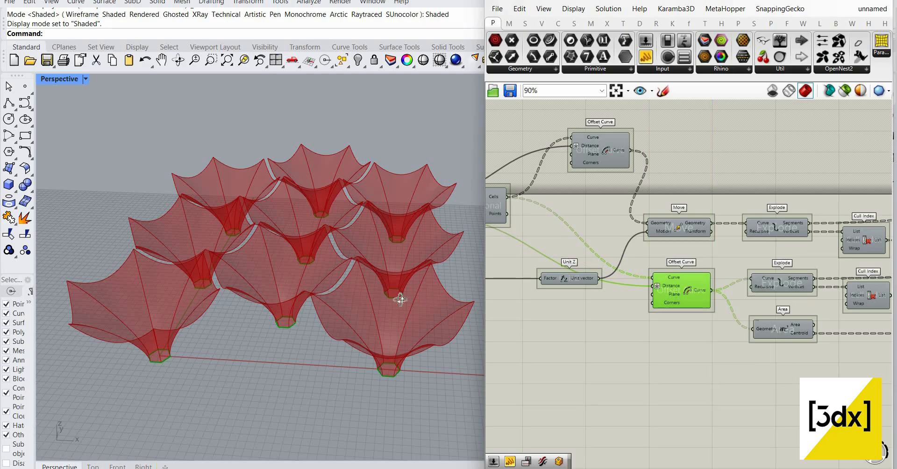
pyautogui.moveTo(401, 300); pyautogui.dragTo(413, 297, button='right')
pyautogui.scroll(2, 723, 288)
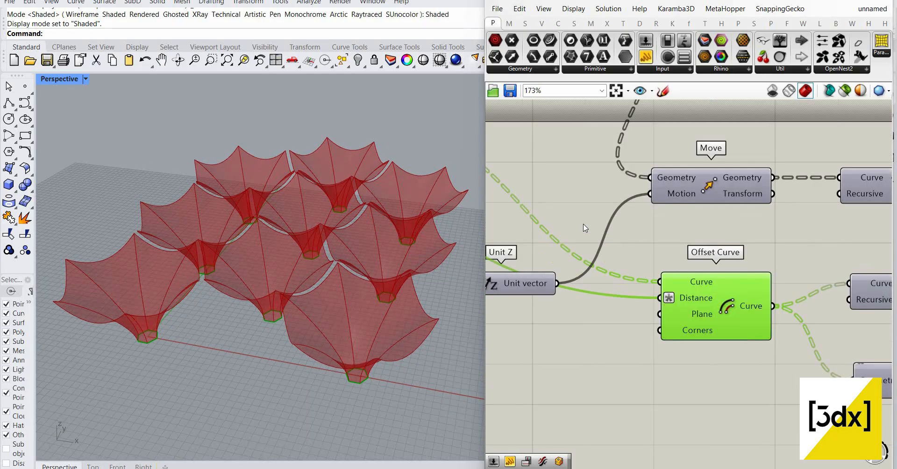
# - Duplicate the lower Offset Curve component, keeping its Hexagonal cell and distance inputs connected, and place the copy below the original
pyautogui.scroll(-3, 576, 209)
pyautogui.scroll(3, 577, 209)
pyautogui.click(577, 201)
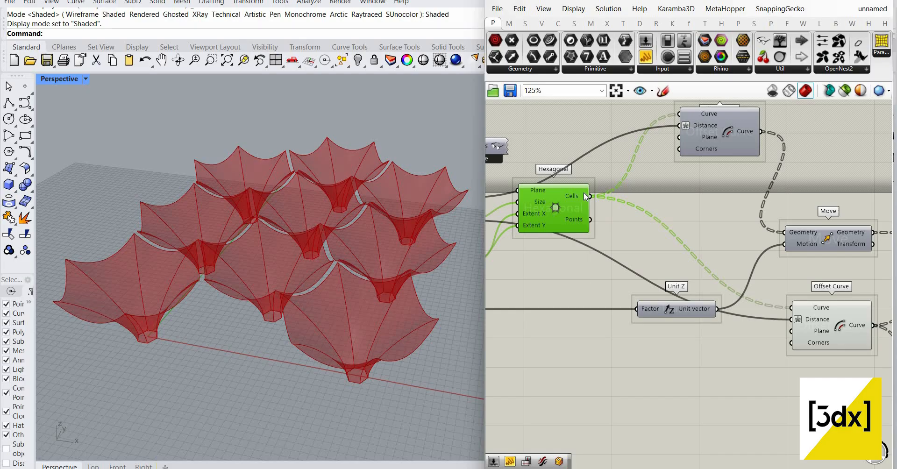
pyautogui.scroll(-4, 663, 224)
pyautogui.scroll(3, 673, 219)
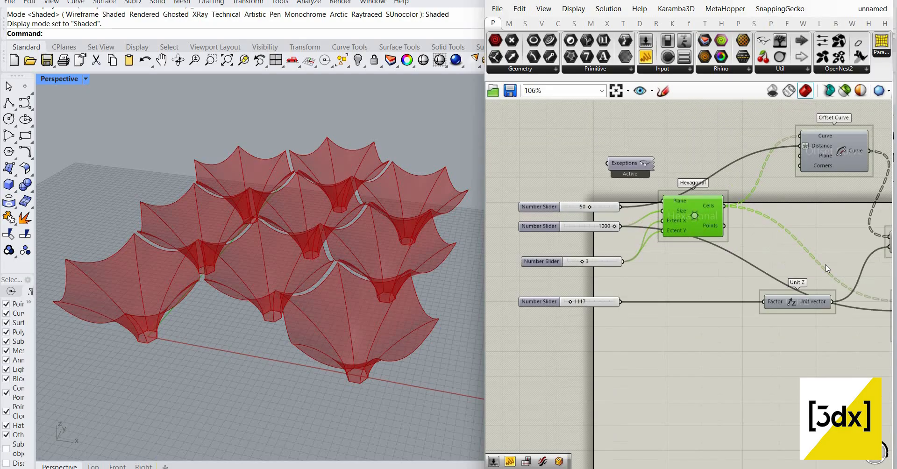
pyautogui.scroll(-4, 676, 218)
pyautogui.scroll(3, 804, 268)
pyautogui.click(790, 274)
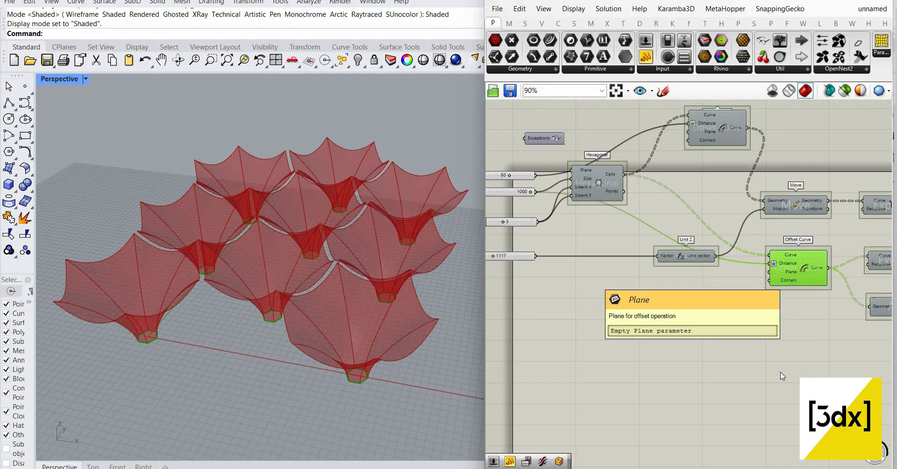
pyautogui.click(803, 293)
pyautogui.keyDown('alt'); pyautogui.moveTo(782, 251); pyautogui.dragTo(776, 332); pyautogui.keyUp('alt')
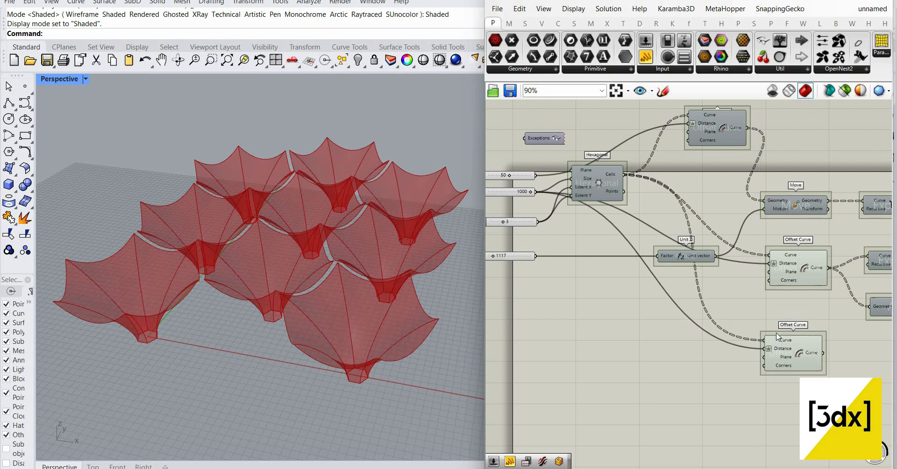
# - Add a Series component to the canvas, beside and slightly below the new Offset Curve copy
pyautogui.scroll(3, 777, 336)
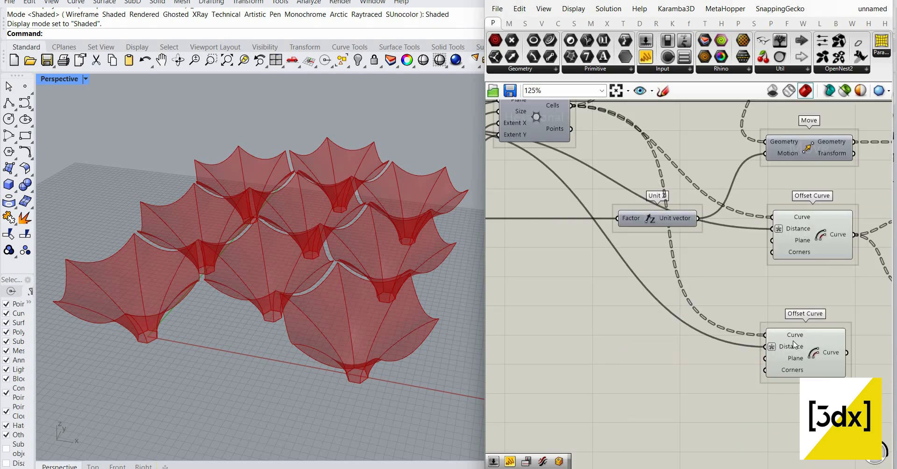
pyautogui.moveTo(786, 342)
pyautogui.doubleClick(647, 359)
pyautogui.write('se')
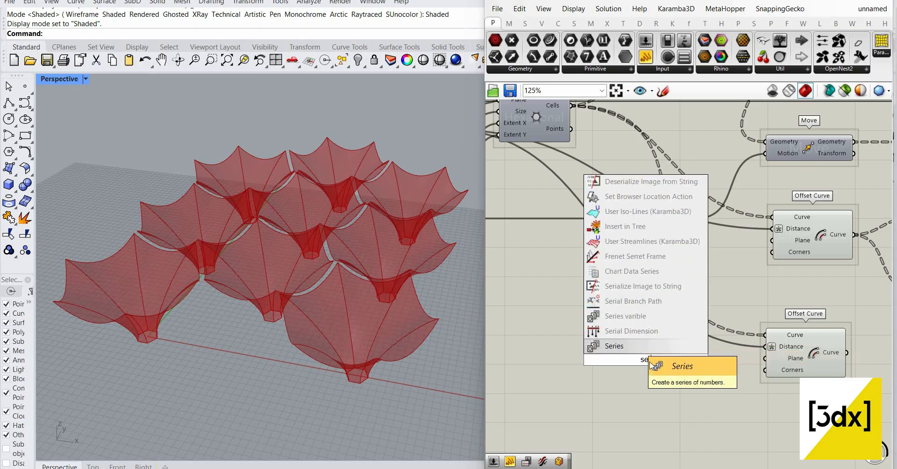
pyautogui.press('Return')
pyautogui.moveTo(642, 374); pyautogui.dragTo(650, 377)
pyautogui.scroll(-2, 653, 313)
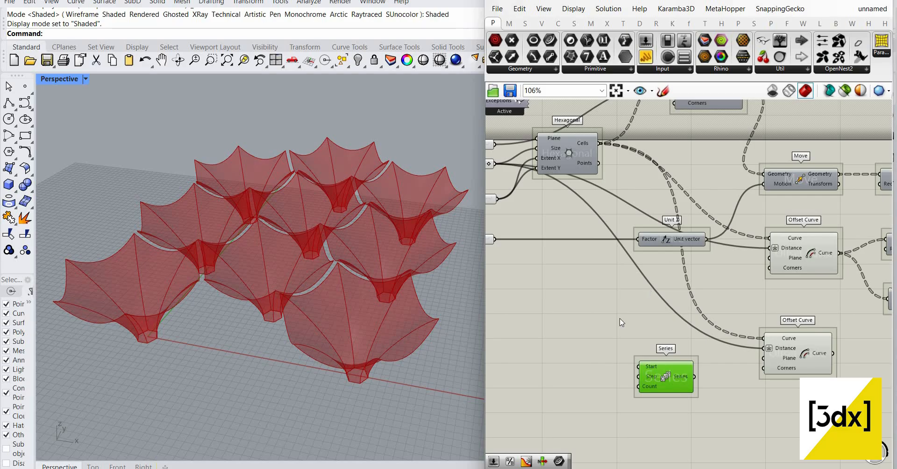
# - Add number sliders of 0.5 and 1 and connect them to the Step and Start inputs of Series
pyautogui.scroll(2, 586, 369)
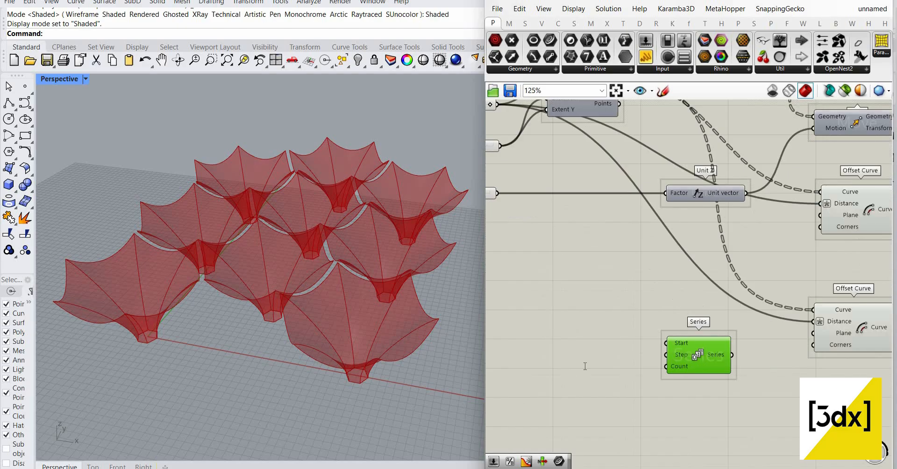
pyautogui.doubleClick(588, 367)
pyautogui.write('0.5')
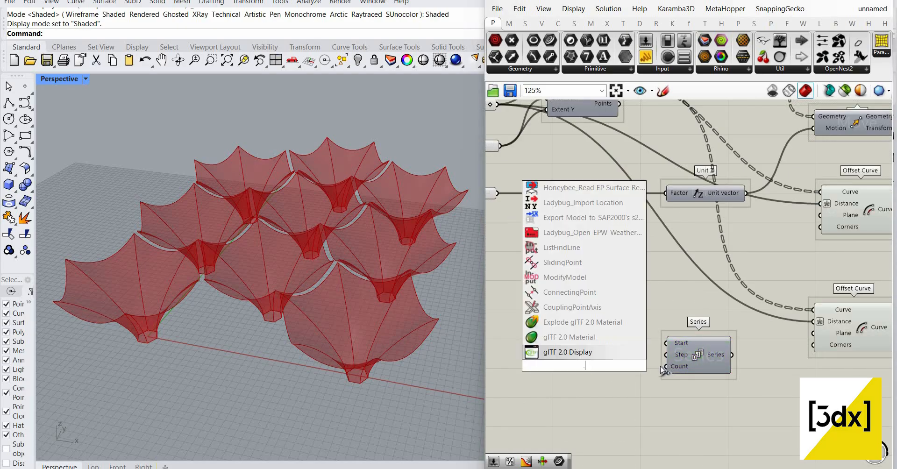
pyautogui.press('Return')
pyautogui.scroll(4, 659, 367)
pyautogui.moveTo(627, 366); pyautogui.dragTo(668, 346)
pyautogui.doubleClick(556, 311)
pyautogui.write('1')
pyautogui.press('Return')
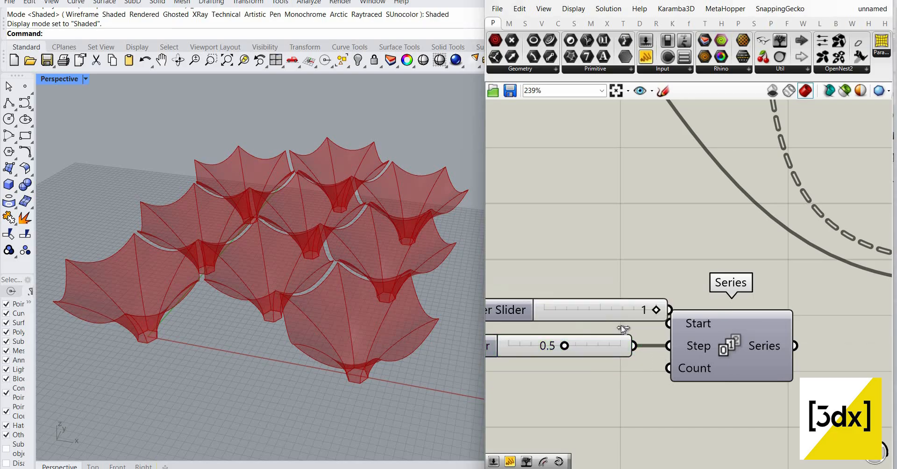
pyautogui.moveTo(620, 325); pyautogui.dragTo(620, 336)
# - Add an integer slider with a range up to 100, set it to 3 and connect it to the Count input of Series
pyautogui.doubleClick(580, 402)
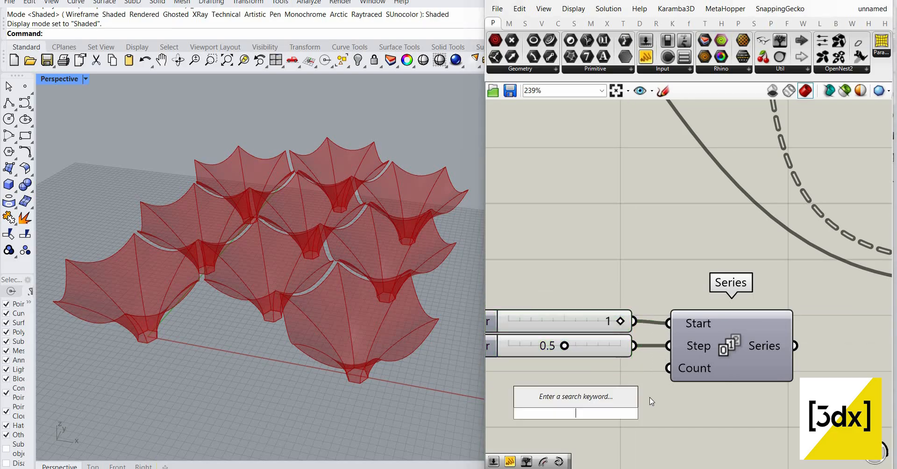
pyautogui.write('33')
pyautogui.press('Return')
pyautogui.doubleClick(616, 413)
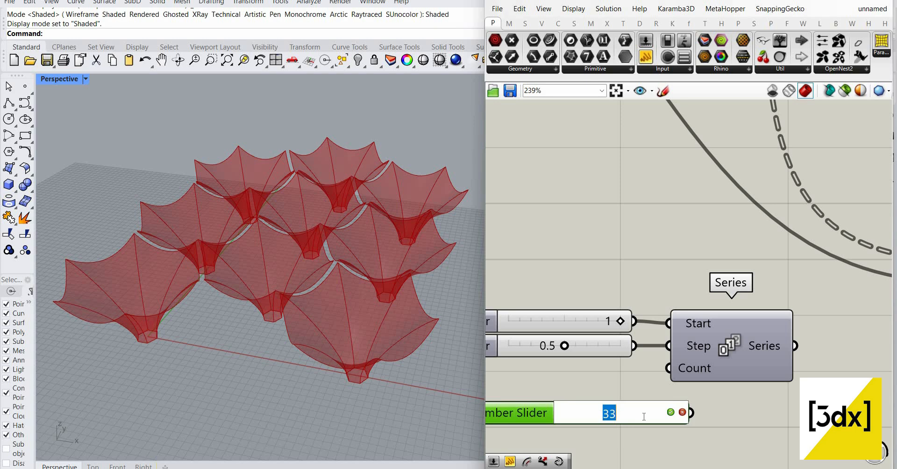
pyautogui.click(643, 416)
pyautogui.press('BackSpace')
pyautogui.press('Return')
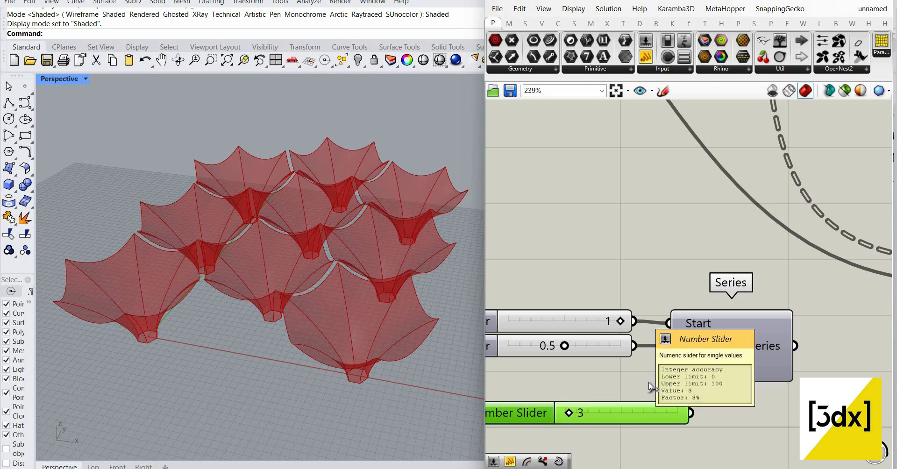
pyautogui.moveTo(643, 414); pyautogui.dragTo(660, 369)
# - Set the slider feeding the Step input of Series to 0.2 and check the generated list of numbers
pyautogui.scroll(-4, 686, 345)
pyautogui.scroll(3, 704, 345)
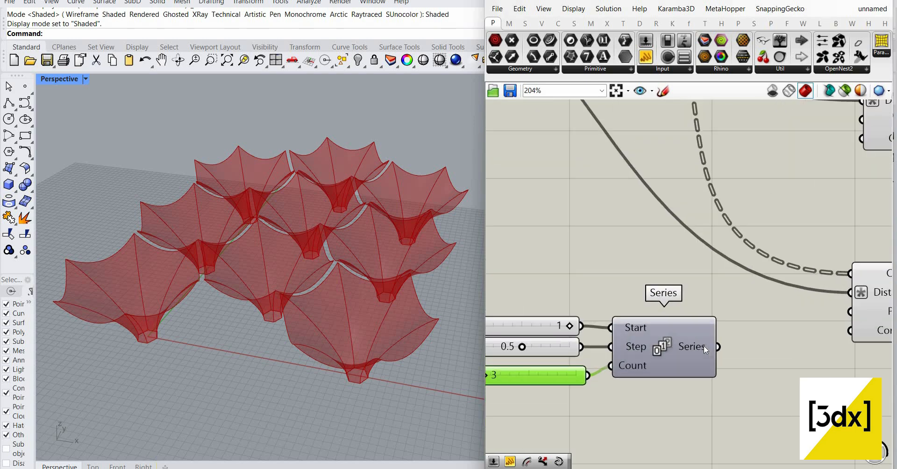
pyautogui.moveTo(704, 345)
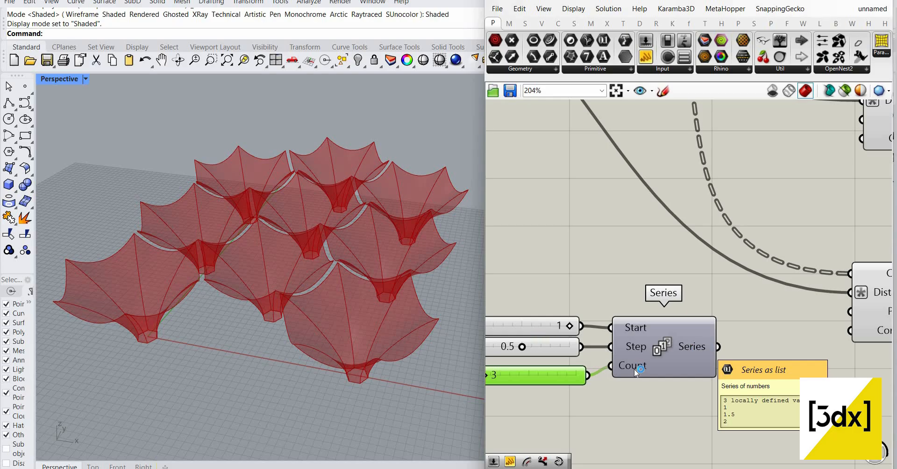
pyautogui.moveTo(539, 323); pyautogui.dragTo(619, 320, button='right')
pyautogui.scroll(3, 566, 333)
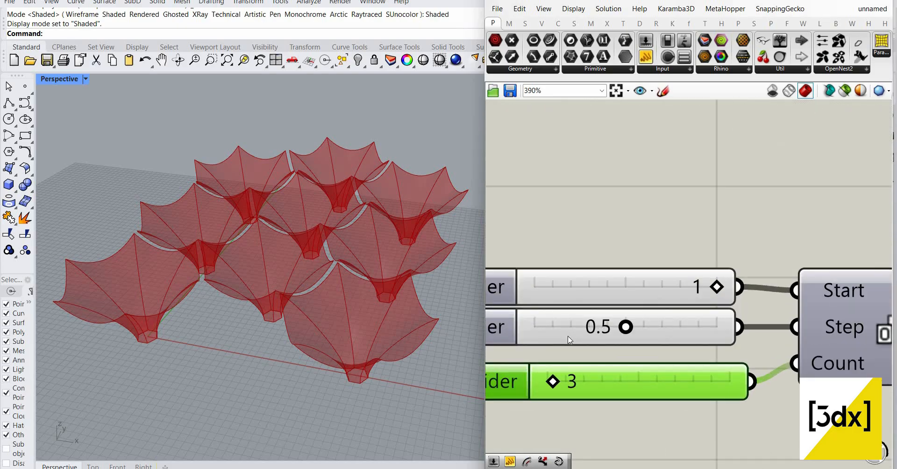
pyautogui.moveTo(625, 326); pyautogui.dragTo(570, 326)
pyautogui.scroll(-5, 647, 331)
pyautogui.scroll(3, 647, 331)
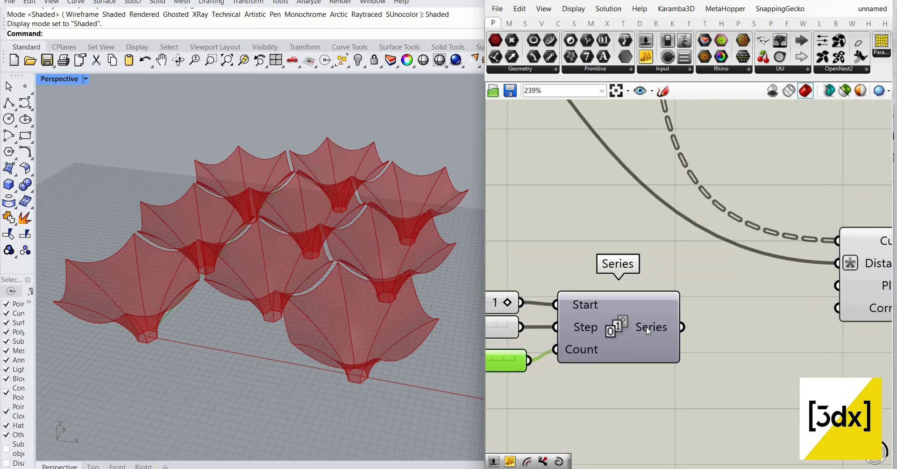
pyautogui.moveTo(648, 331)
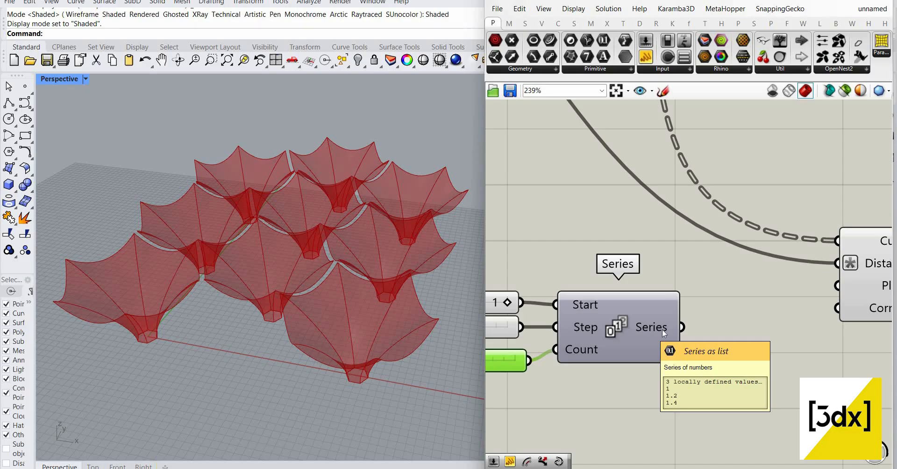
# - Graft and simplify the output of the Series component
pyautogui.rightClick(663, 329)
pyautogui.click(684, 374)
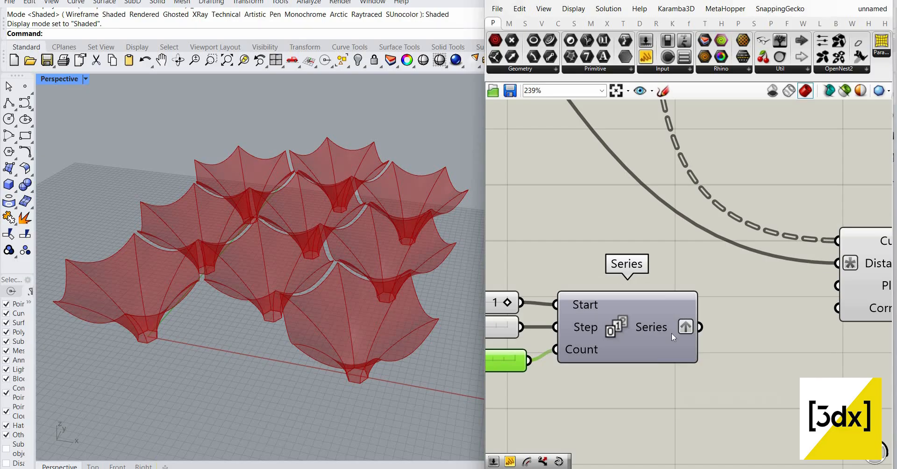
pyautogui.rightClick(671, 333)
pyautogui.click(691, 391)
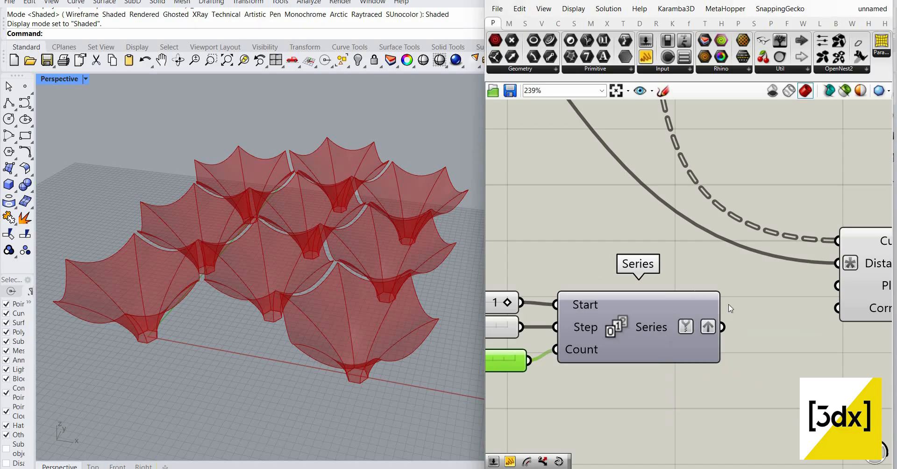
# - Insert a relay on the Distance wire of the lowest Offset Curve and place a Param Viewer below that component
pyautogui.scroll(-3, 730, 308)
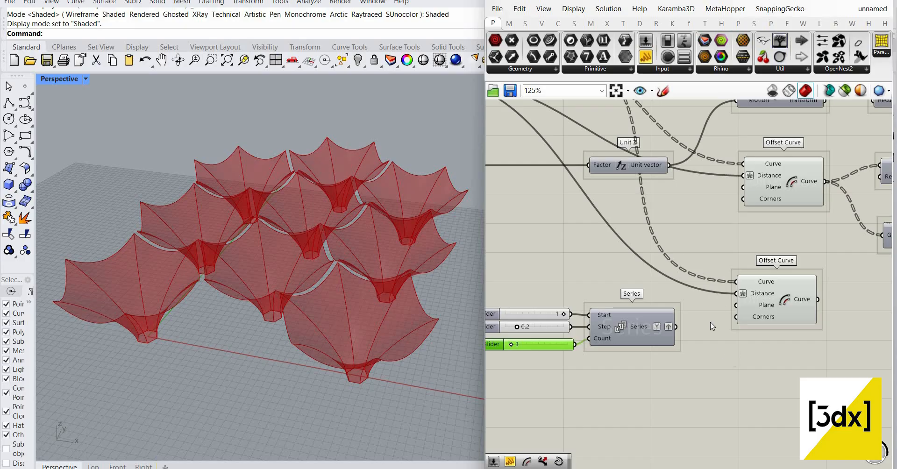
pyautogui.doubleClick(681, 285)
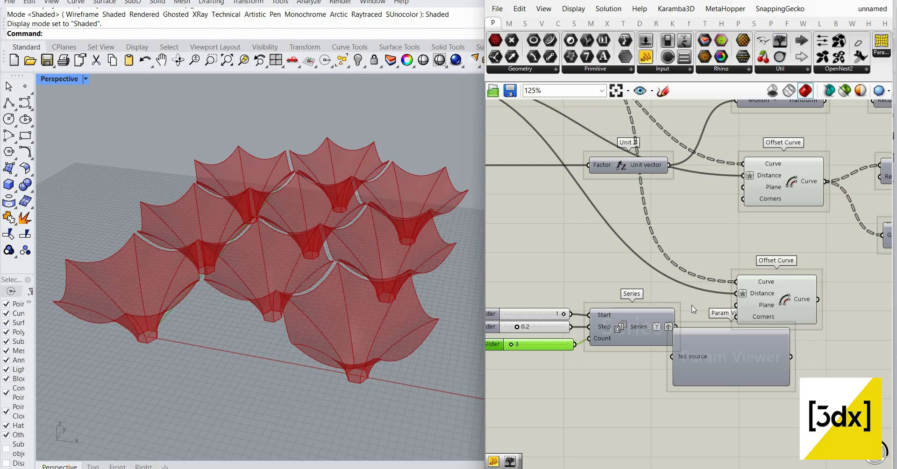
pyautogui.click(742, 361)
pyautogui.keyDown('alt'); pyautogui.moveTo(782, 176); pyautogui.dragTo(794, 189); pyautogui.keyUp('alt')
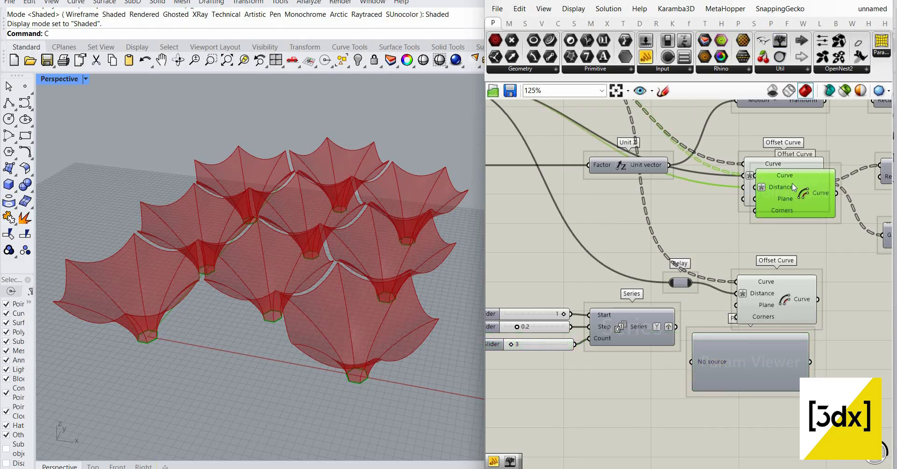
pyautogui.write('C')
pyautogui.click(794, 189)
pyautogui.scroll(-1, 794, 195)
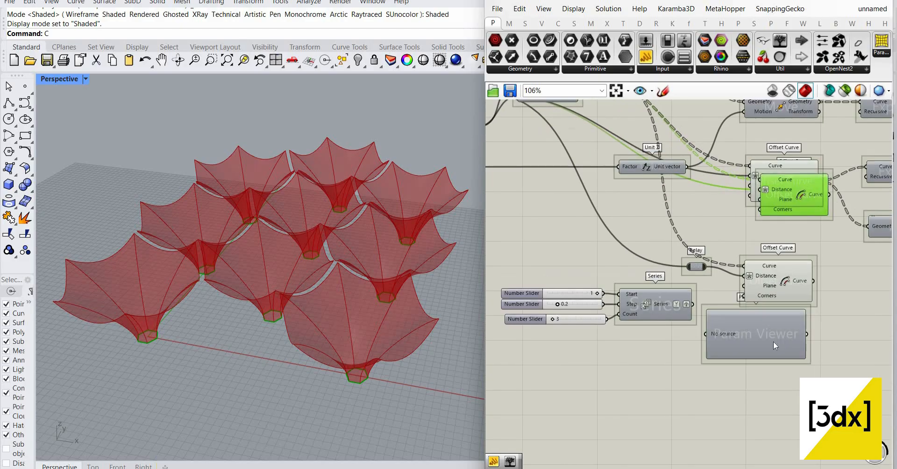
pyautogui.press('Delete')
# - Duplicate the Param Viewer below itself, then connect the Distance relay to the original and the Series output to the copy
pyautogui.click(774, 342)
pyautogui.keyDown('alt'); pyautogui.moveTo(773, 342); pyautogui.dragTo(779, 405); pyautogui.keyUp('alt')
pyautogui.moveTo(702, 267); pyautogui.dragTo(706, 333)
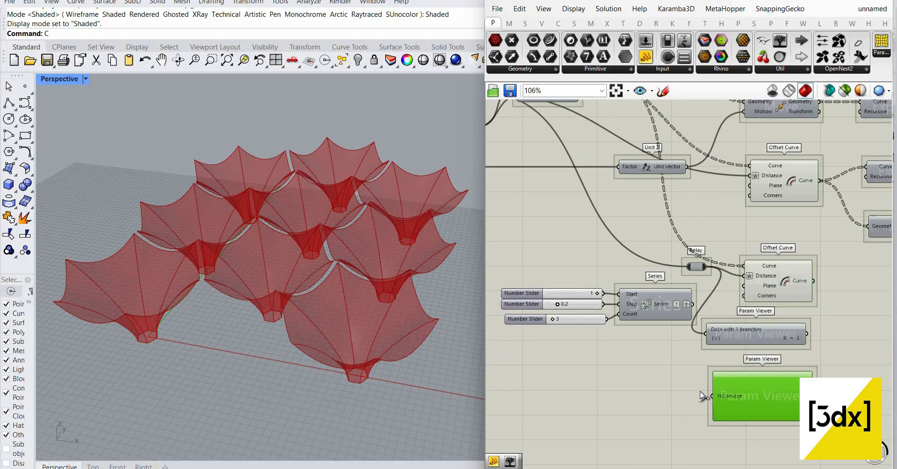
pyautogui.moveTo(691, 304); pyautogui.dragTo(711, 397)
pyautogui.scroll(2, 668, 237)
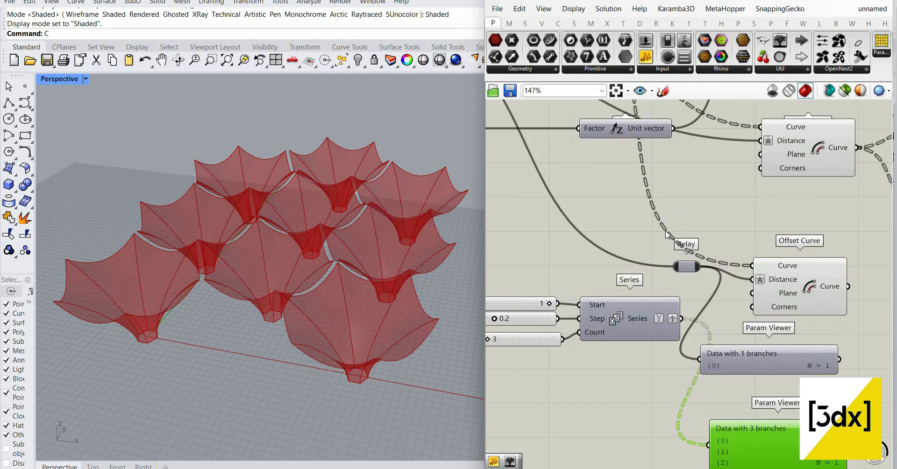
# - Insert a relay on the Curve wire of the lowest Offset Curve and feed it into the upper Param Viewer
pyautogui.doubleClick(666, 229)
pyautogui.moveTo(680, 229); pyautogui.dragTo(699, 358)
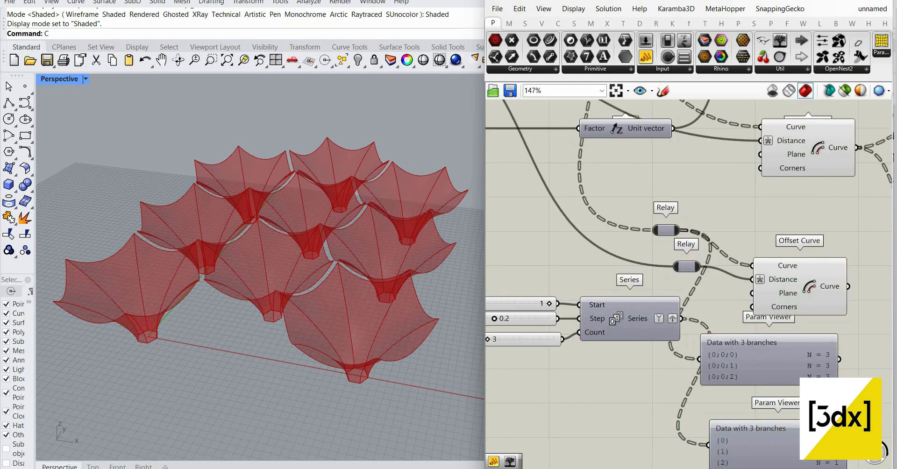
pyautogui.moveTo(755, 374); pyautogui.dragTo(621, 275, button='right')
pyautogui.scroll(2, 628, 236)
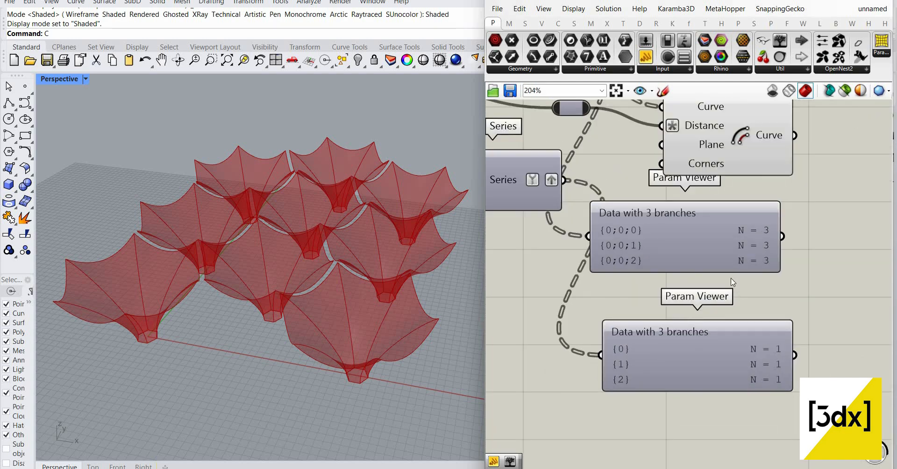
# - Arrange the two Param Viewers one above the other and compare the data tree paths of the cells and the series
pyautogui.moveTo(652, 212); pyautogui.dragTo(752, 268)
pyautogui.scroll(-2, 727, 333)
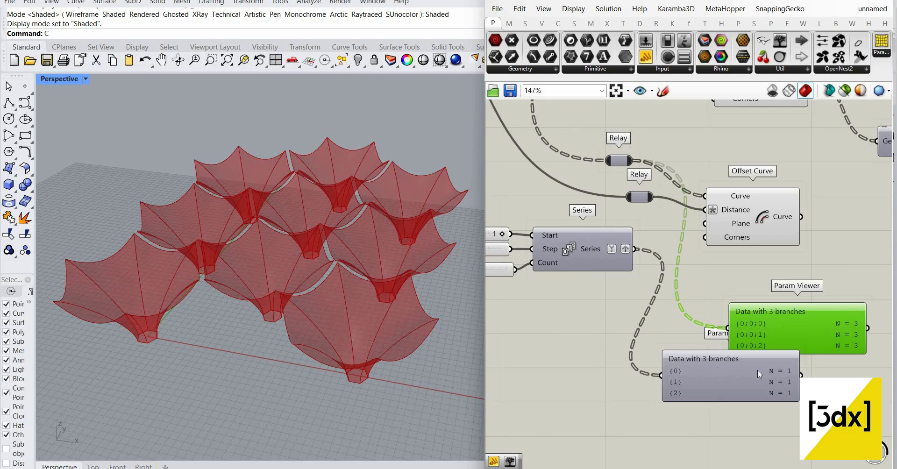
pyautogui.rightClick(737, 327)
pyautogui.click(652, 240)
pyautogui.scroll(2, 660, 274)
pyautogui.scroll(1, 660, 275)
pyautogui.moveTo(660, 275); pyautogui.dragTo(603, 224, button='right')
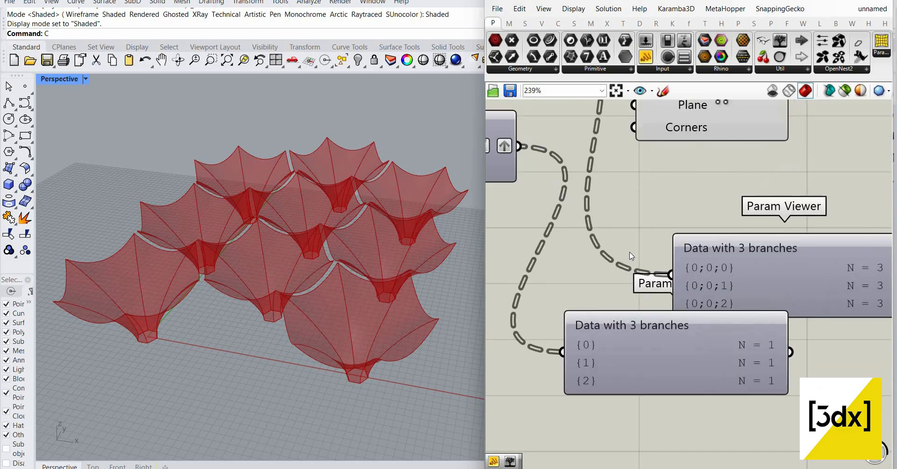
pyautogui.moveTo(654, 239); pyautogui.dragTo(627, 257)
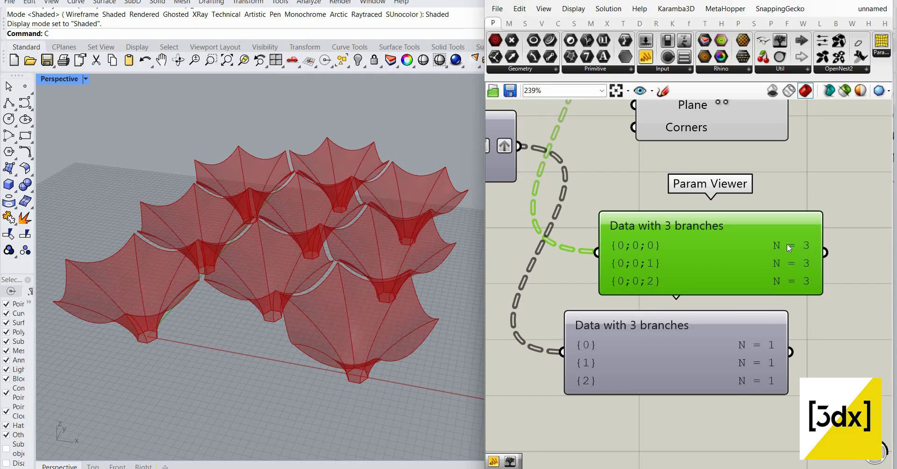
pyautogui.scroll(-2, 693, 278)
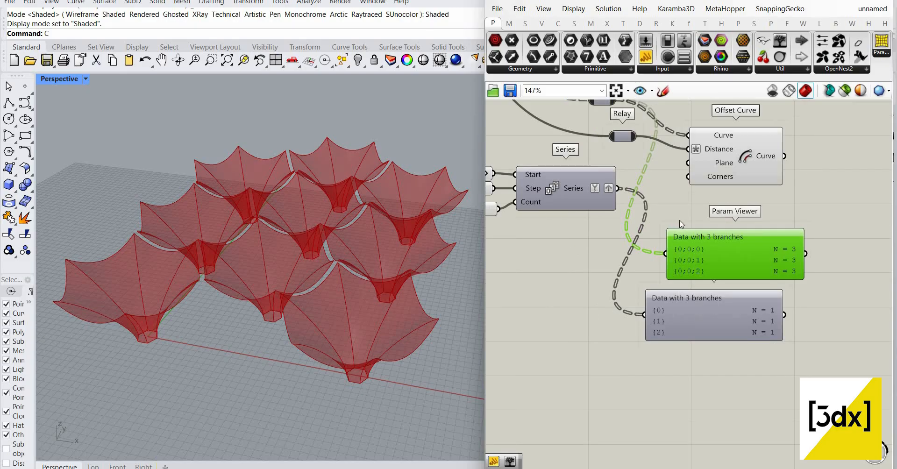
# - Connect the Series output to the lowest Offset Curve's Distance input in place of the relay, and move that component slightly higher
pyautogui.scroll(-2, 690, 266)
pyautogui.scroll(2, 675, 222)
pyautogui.moveTo(696, 186); pyautogui.dragTo(627, 225)
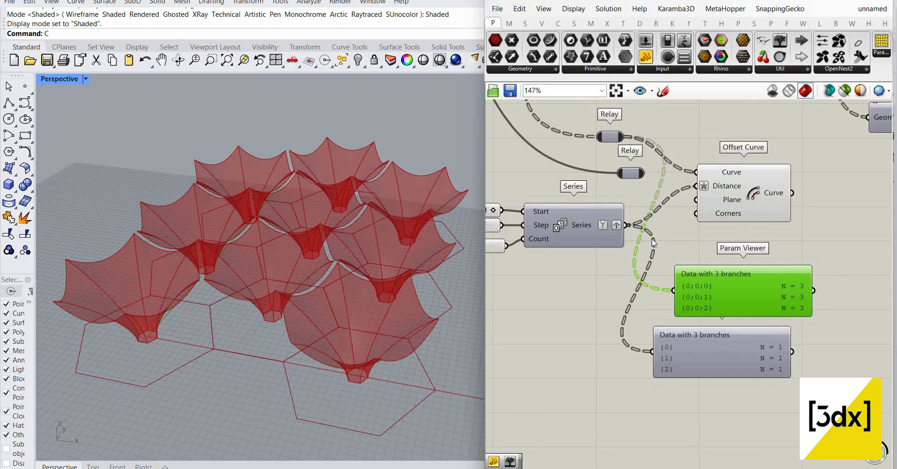
pyautogui.moveTo(732, 177); pyautogui.dragTo(753, 156)
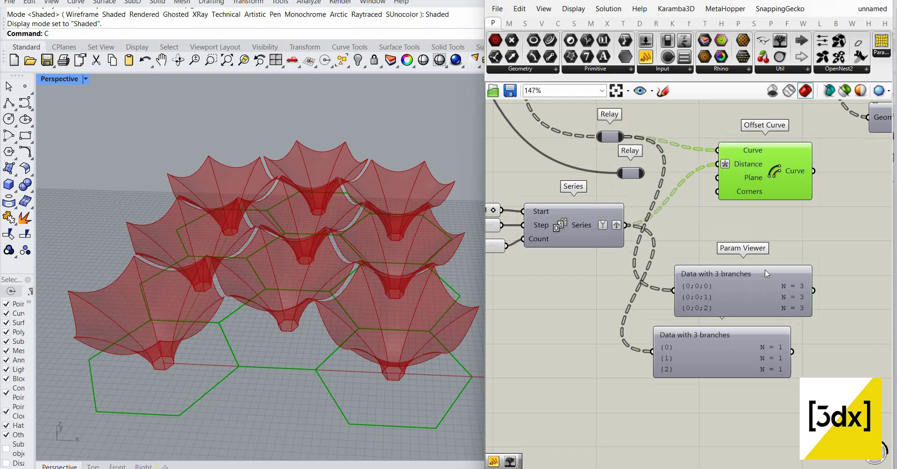
# - Simplify the Curve input of the lowest Offset Curve and remove the expression from its Distance input
pyautogui.rightClick(728, 151)
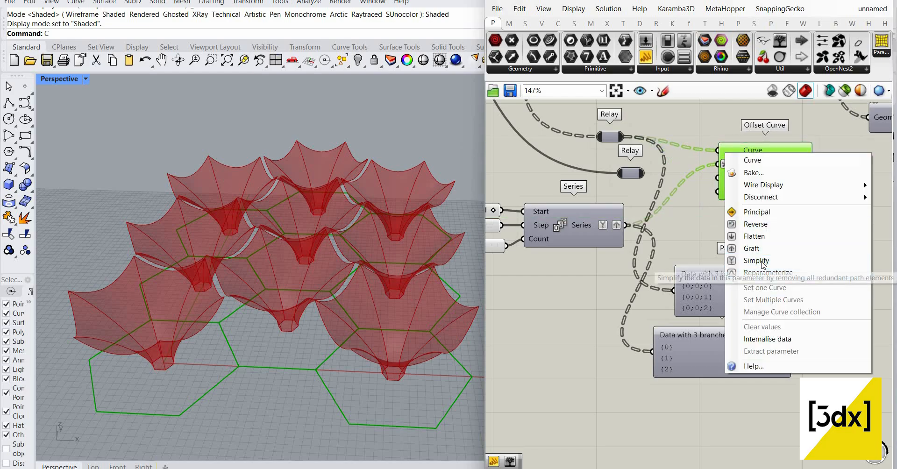
pyautogui.click(755, 260)
pyautogui.rightClick(741, 164)
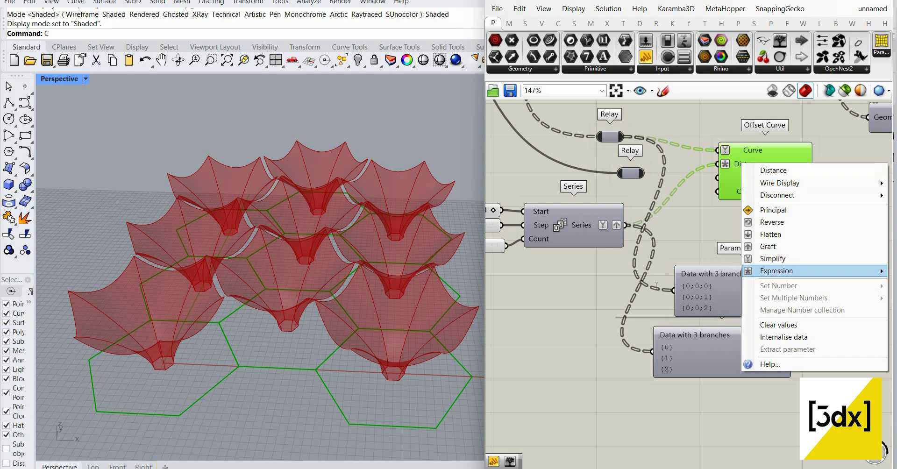
pyautogui.press('BackSpace')
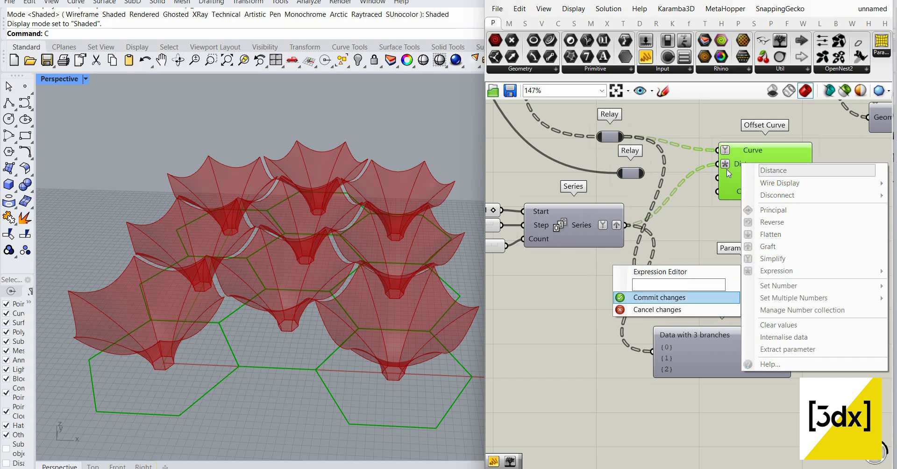
pyautogui.press('Return')
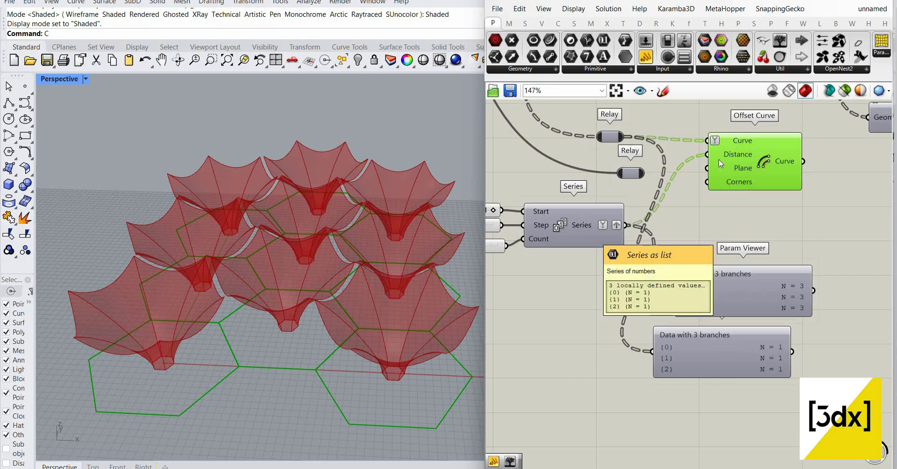
# - Add a Division component between the Series and the lowest Offset Curve
pyautogui.doubleClick(670, 211)
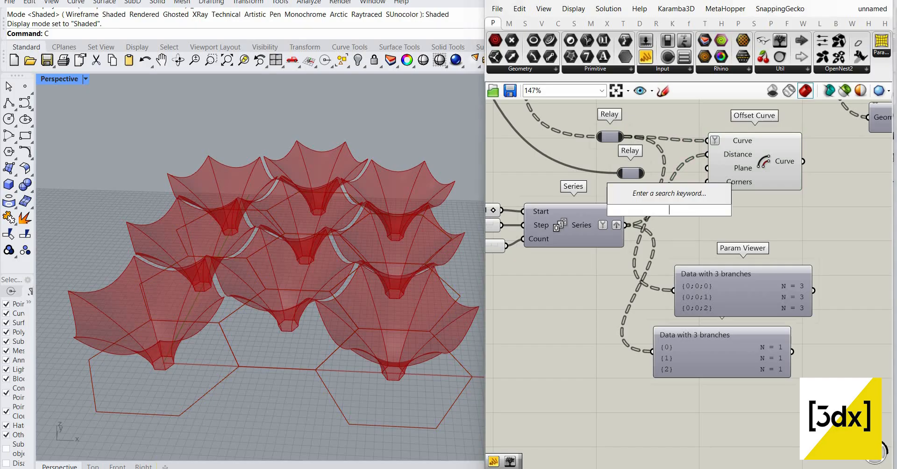
pyautogui.write('divs')
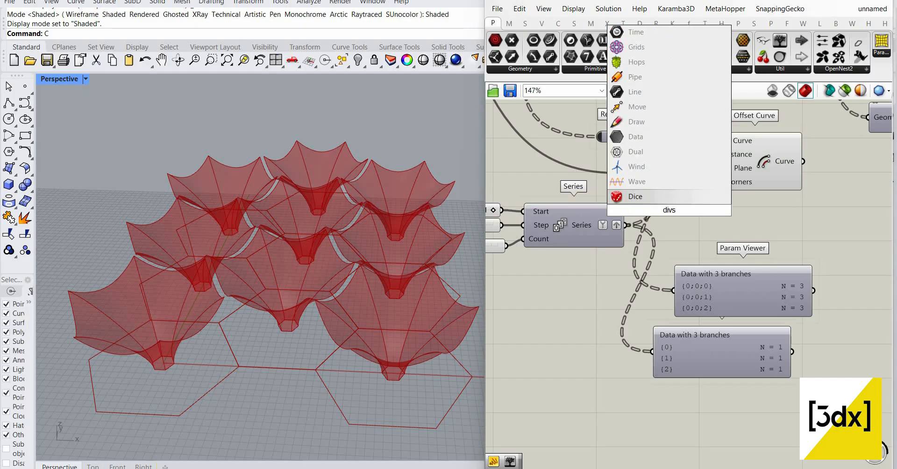
pyautogui.press('BackSpace')
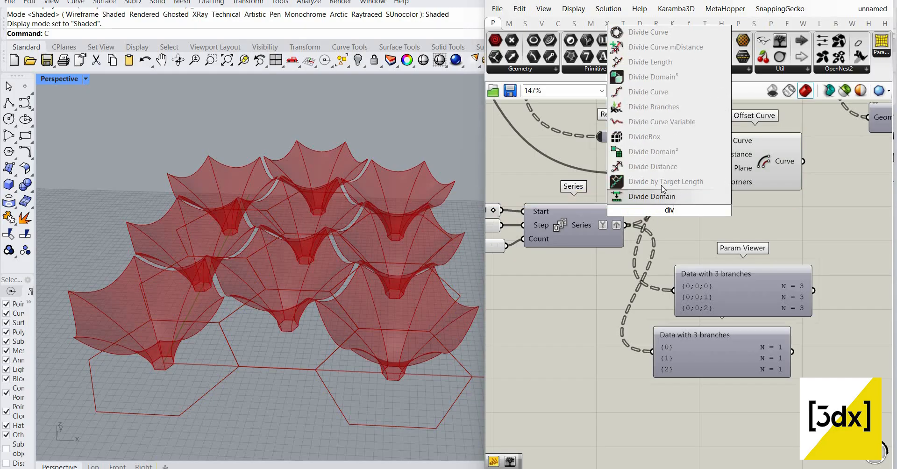
pyautogui.write('i')
pyautogui.write('sion')
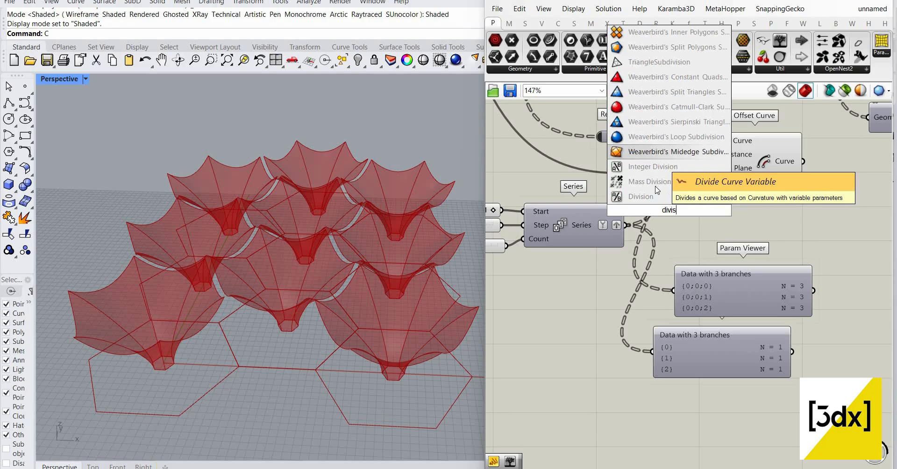
pyautogui.press('Return')
pyautogui.moveTo(668, 211); pyautogui.dragTo(682, 211)
# - Connect the lower Relay to Division input A, the Series output to B, and the Result to the lowest Offset Curve's Distance input
pyautogui.scroll(2, 644, 187)
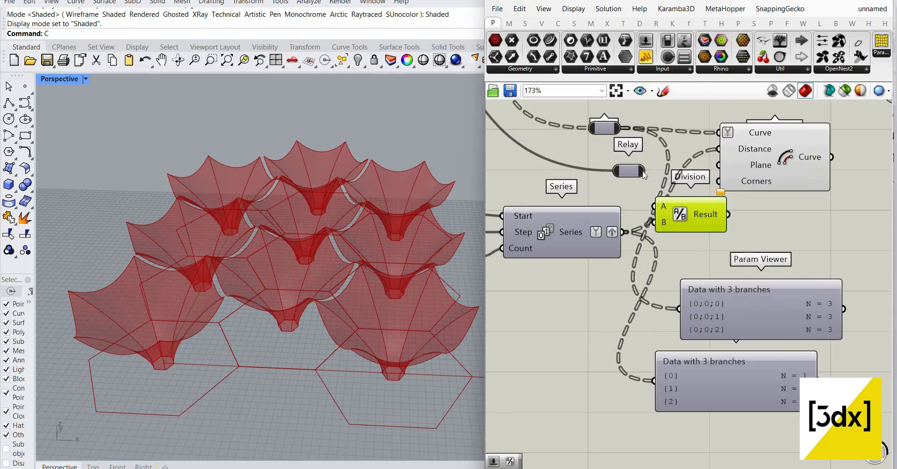
pyautogui.moveTo(645, 168); pyautogui.dragTo(656, 210)
pyautogui.moveTo(619, 240); pyautogui.dragTo(656, 229)
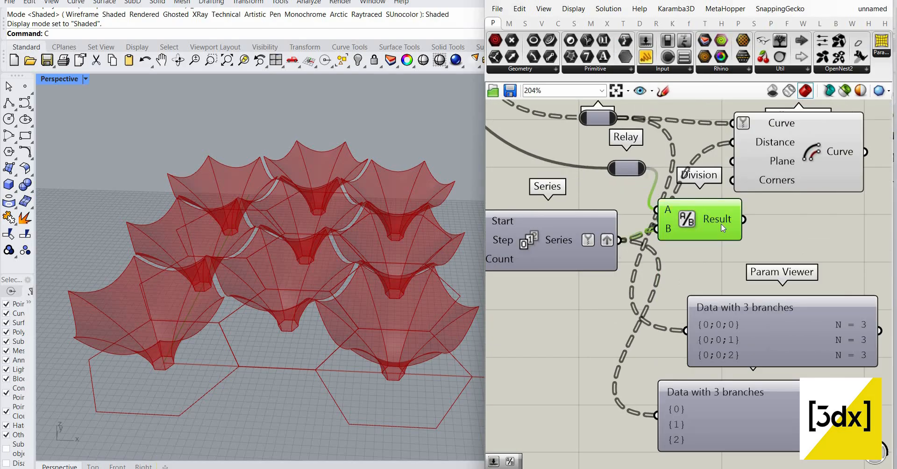
pyautogui.moveTo(743, 219); pyautogui.dragTo(732, 142)
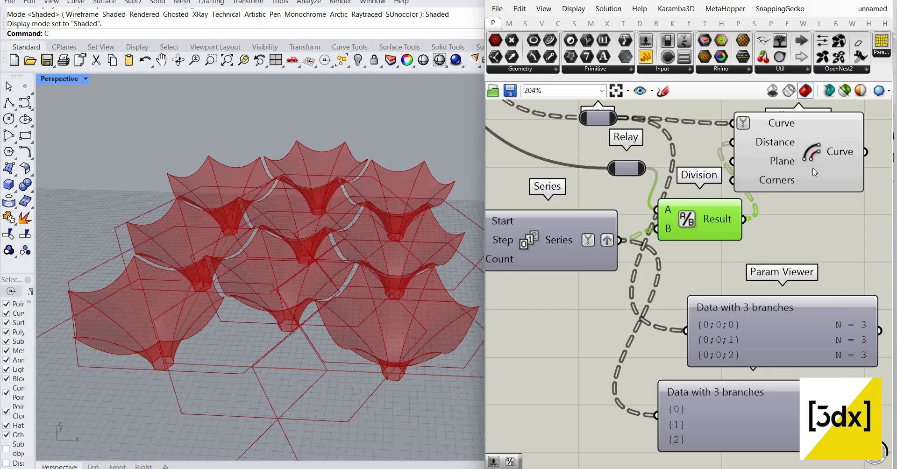
# - Move the lowest Offset Curve slightly to the right and give its Distance input an expression that negates the value
pyautogui.moveTo(812, 168); pyautogui.dragTo(838, 162)
pyautogui.rightClick(802, 135)
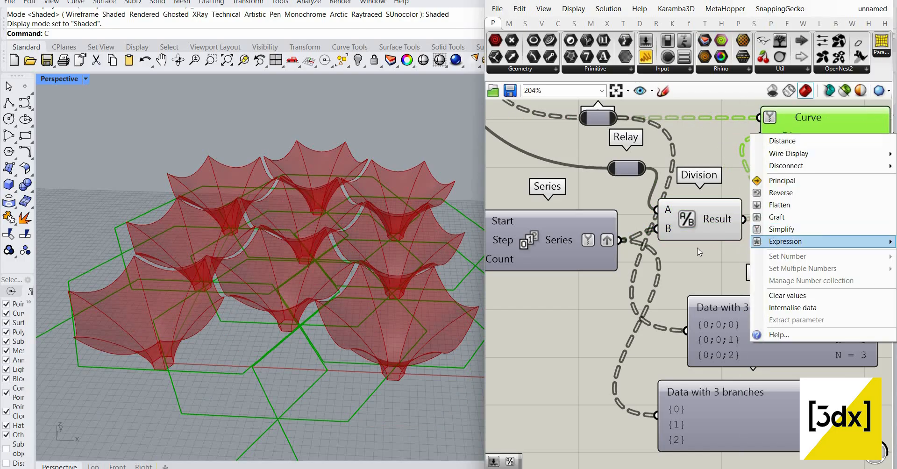
pyautogui.moveTo(785, 241)
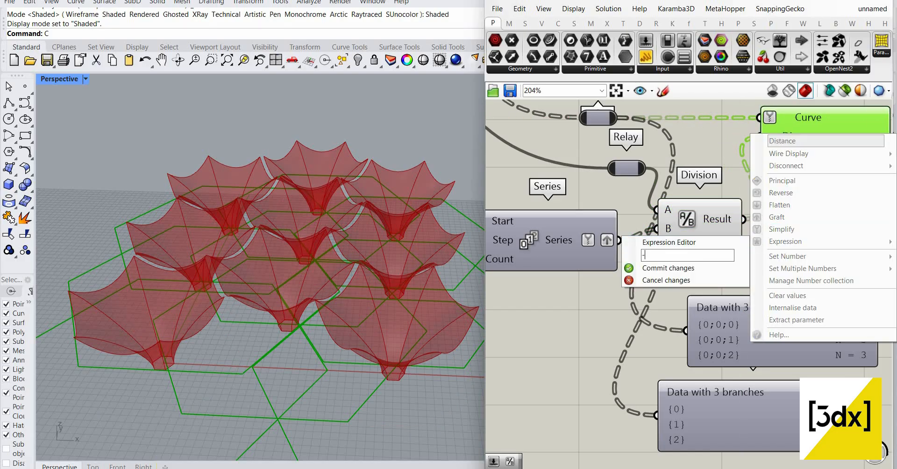
pyautogui.click(673, 267)
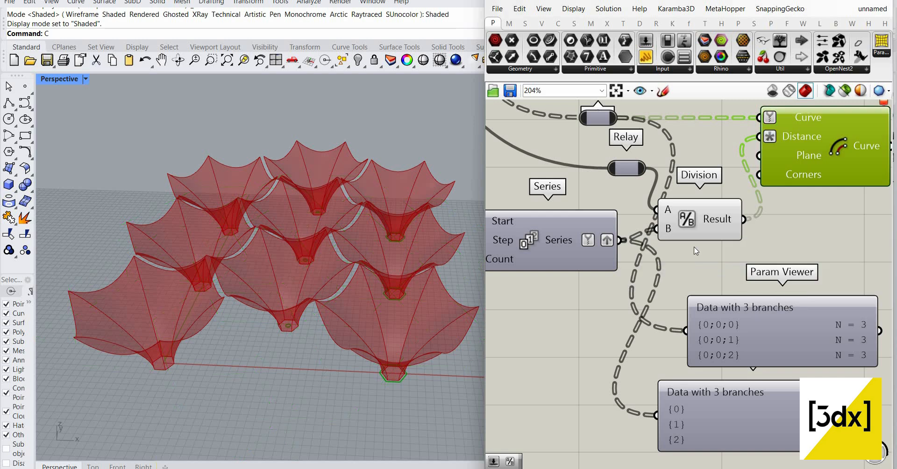
# - Add a 1.1 number slider above the Series sliders and connect it to the Start input in place of the existing one
pyautogui.moveTo(548, 237); pyautogui.dragTo(662, 233, button='right')
pyautogui.scroll(-3, 662, 234)
pyautogui.scroll(4, 552, 237)
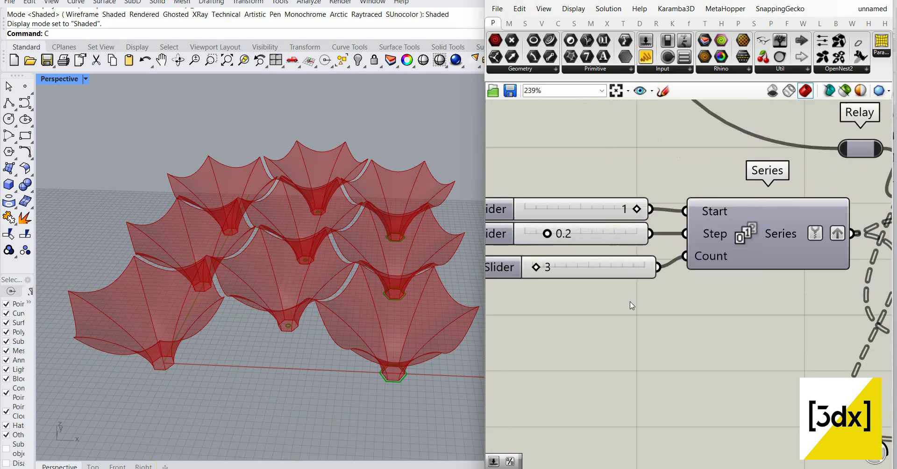
pyautogui.moveTo(598, 243); pyautogui.dragTo(587, 224)
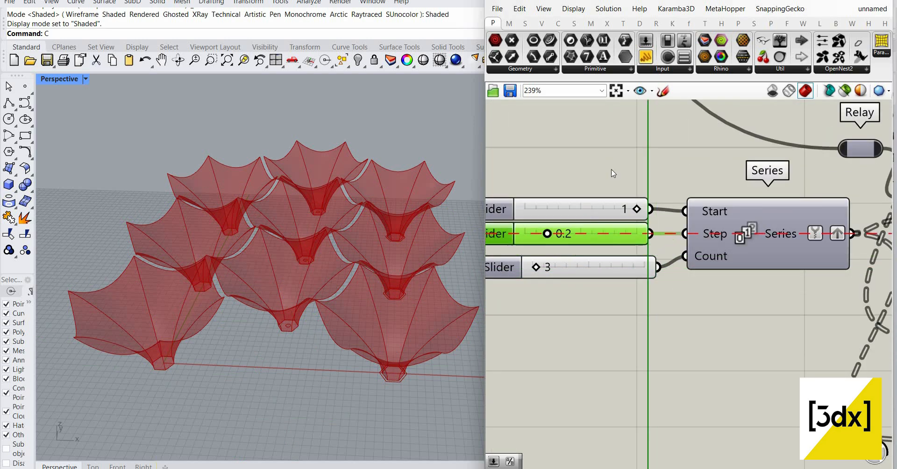
pyautogui.doubleClick(568, 172)
pyautogui.write('1.')
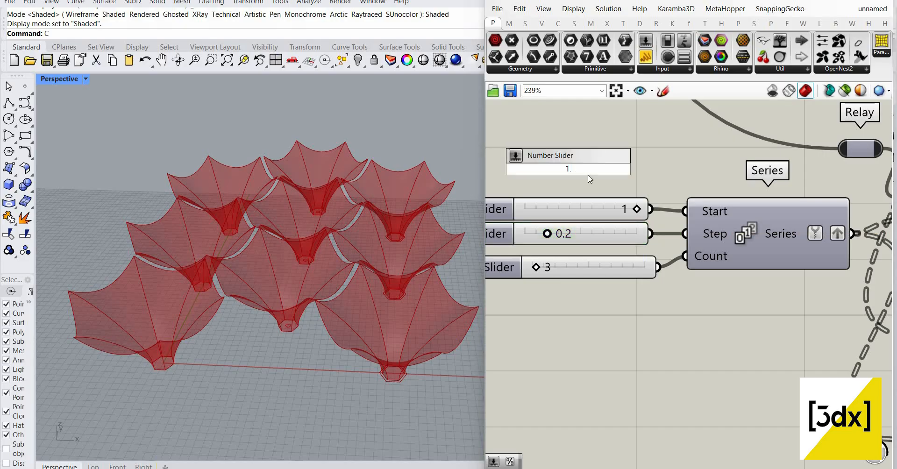
pyautogui.write('1')
pyautogui.press('Return')
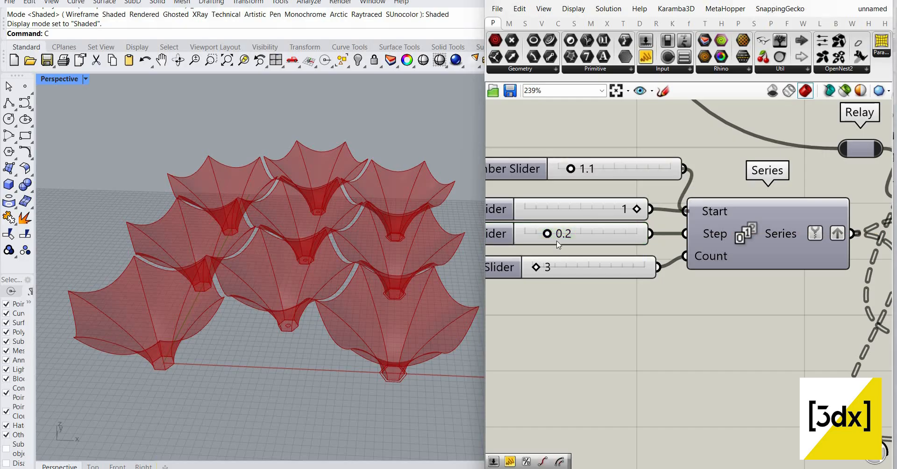
# - Set the Series Step slider to 0.4 and delete the disconnected slider with value 1
pyautogui.moveTo(550, 234)
pyautogui.mouseDown()
pyautogui.moveTo(574, 234)
pyautogui.moveTo(562, 235)
pyautogui.mouseUp()
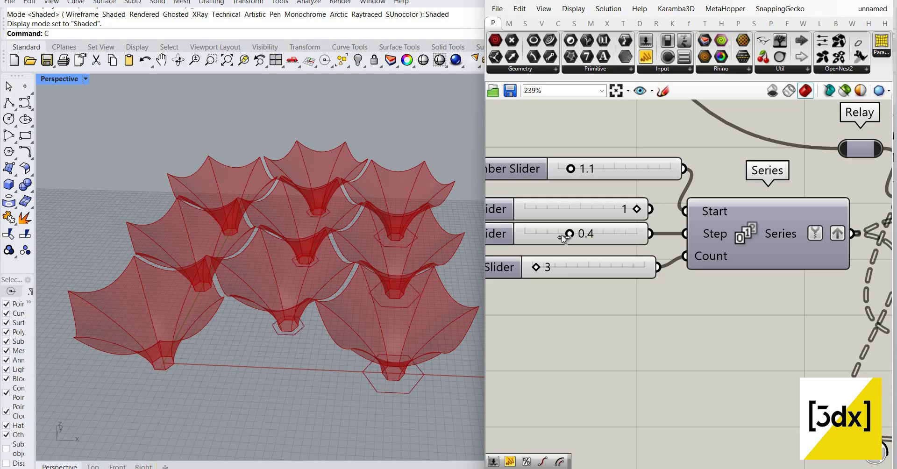
pyautogui.click(616, 211)
pyautogui.press('Delete')
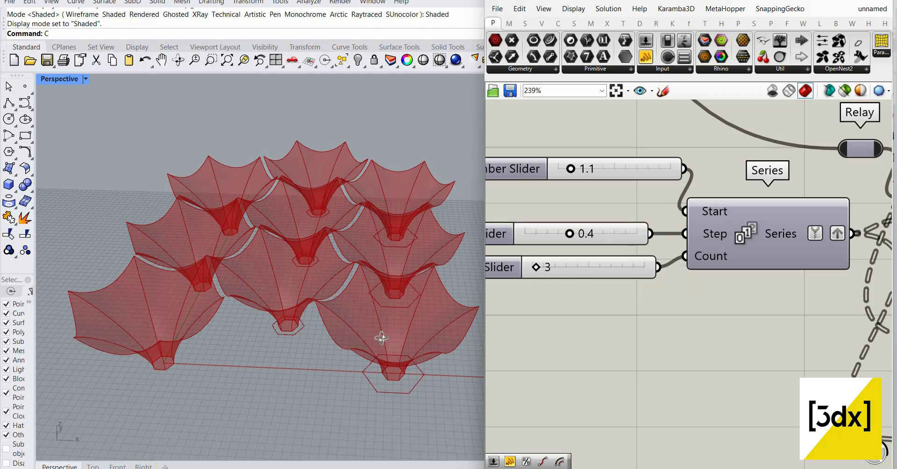
# - Check the offset hexagons and the lowest Offset Curve's error, and shift the Offset Curve and Division components slightly for clearer wiring
pyautogui.moveTo(382, 338); pyautogui.dragTo(405, 351, button='right')
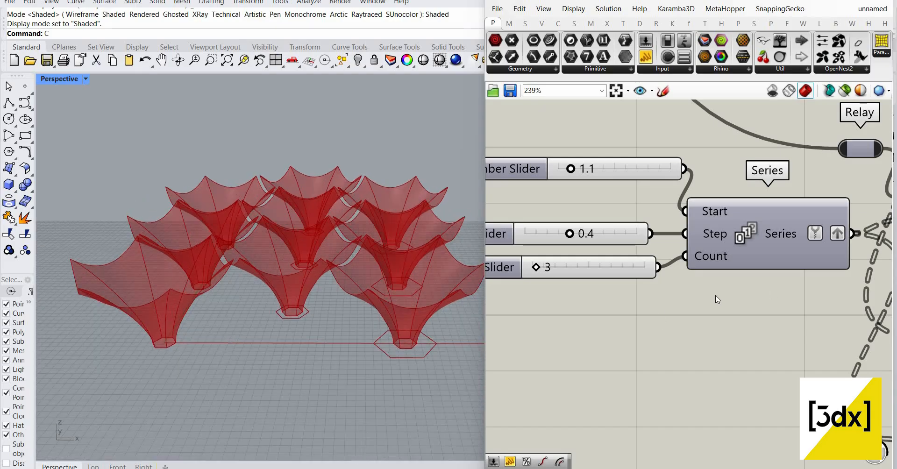
pyautogui.scroll(-5, 657, 318)
pyautogui.scroll(4, 663, 281)
pyautogui.click(666, 274)
pyautogui.moveTo(665, 274); pyautogui.dragTo(674, 247)
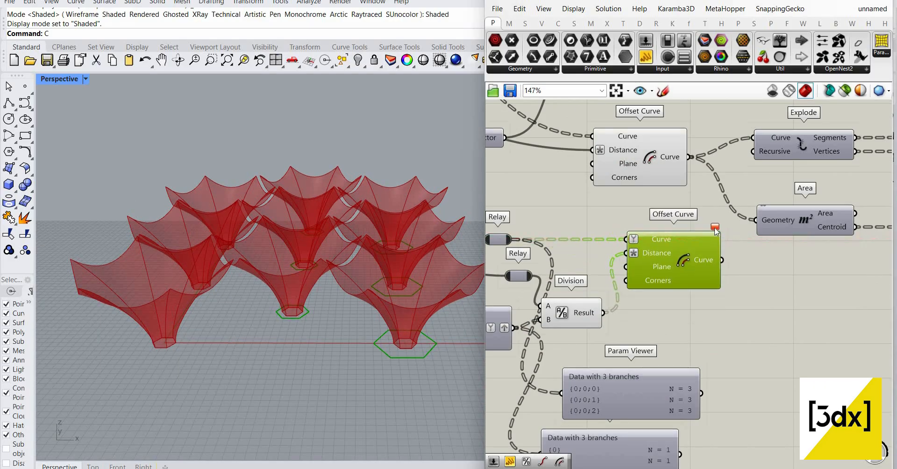
pyautogui.click(587, 251)
pyautogui.moveTo(587, 248); pyautogui.dragTo(678, 238, button='right')
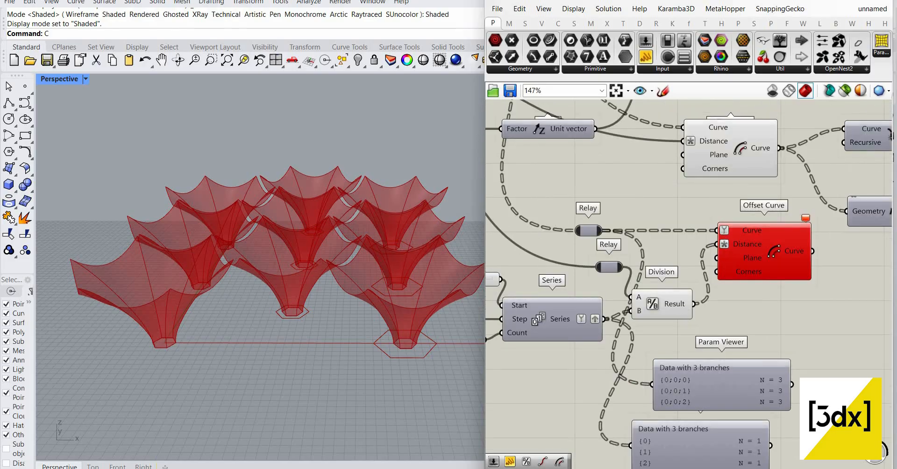
pyautogui.moveTo(664, 303); pyautogui.dragTo(672, 312)
# - Place a Panel below the two Param Viewers and connect the Series output to it to read the values
pyautogui.click(747, 372)
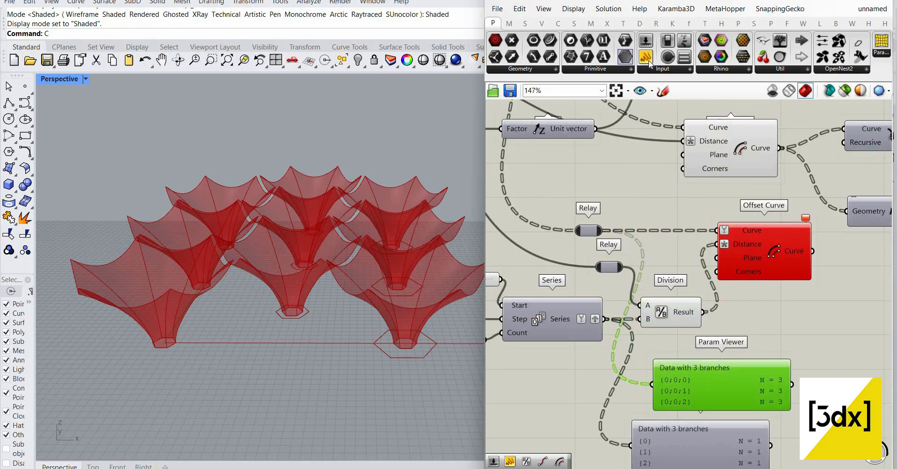
pyautogui.moveTo(763, 418); pyautogui.dragTo(747, 337, button='right')
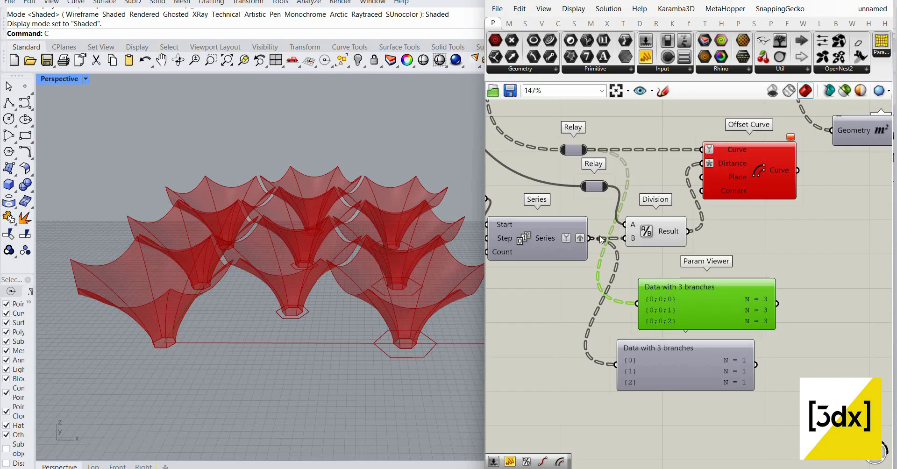
pyautogui.scroll(2, 701, 336)
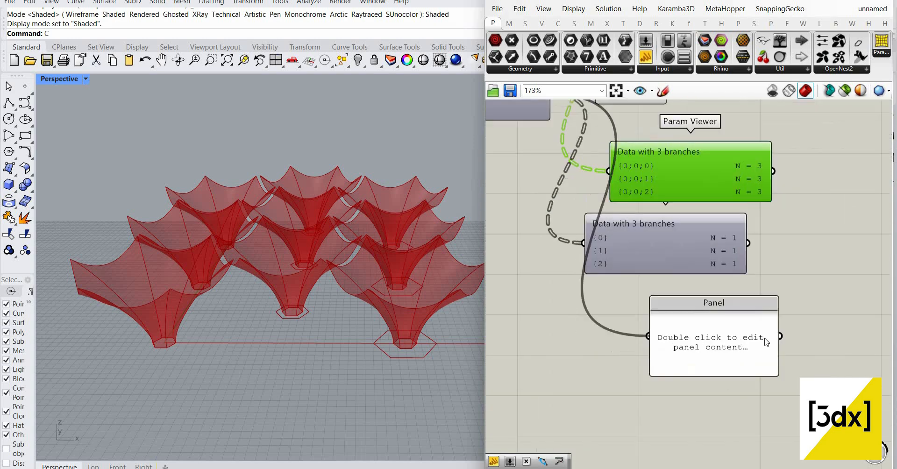
pyautogui.moveTo(775, 349); pyautogui.dragTo(775, 357)
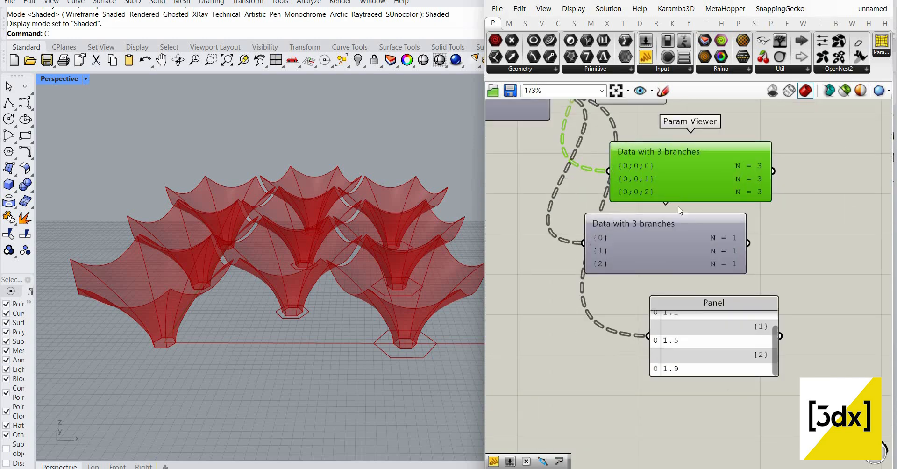
# - Connect the Division Result to the Panel in place of the Series output and read the resulting distances
pyautogui.scroll(-3, 680, 210)
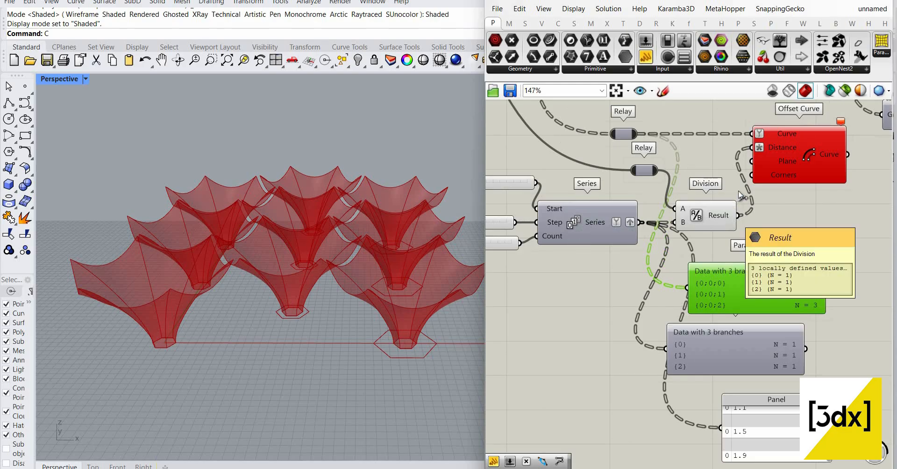
pyautogui.scroll(-3, 733, 201)
pyautogui.scroll(3, 770, 302)
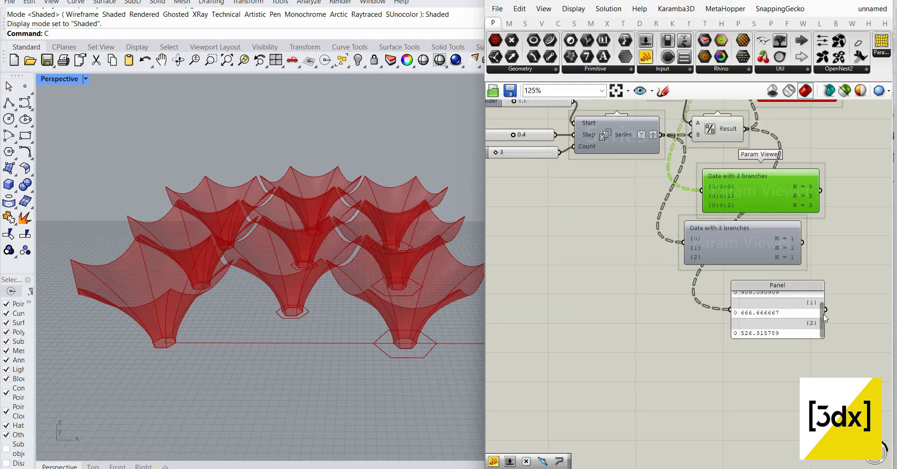
pyautogui.scroll(-3, 726, 185)
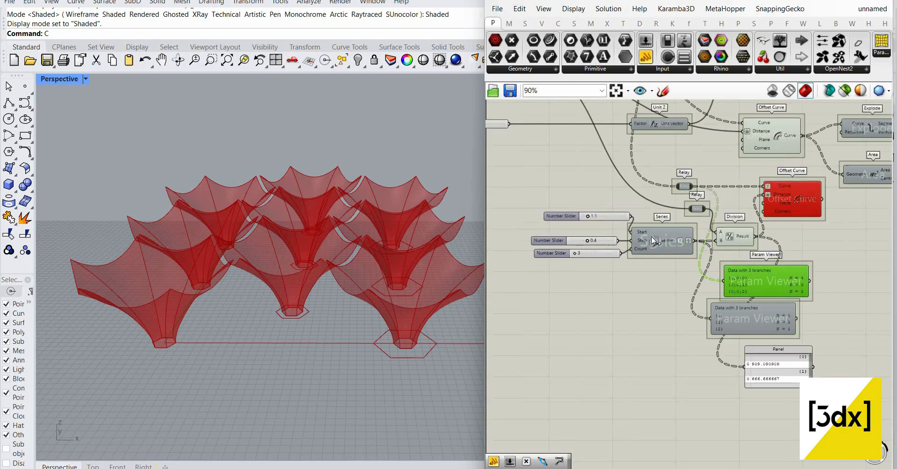
# - Set the Series Start slider to 1.5 and the Step slider to 0.4, and tidy the Start slider above the other two
pyautogui.scroll(3, 651, 236)
pyautogui.scroll(-1, 592, 247)
pyautogui.scroll(4, 546, 235)
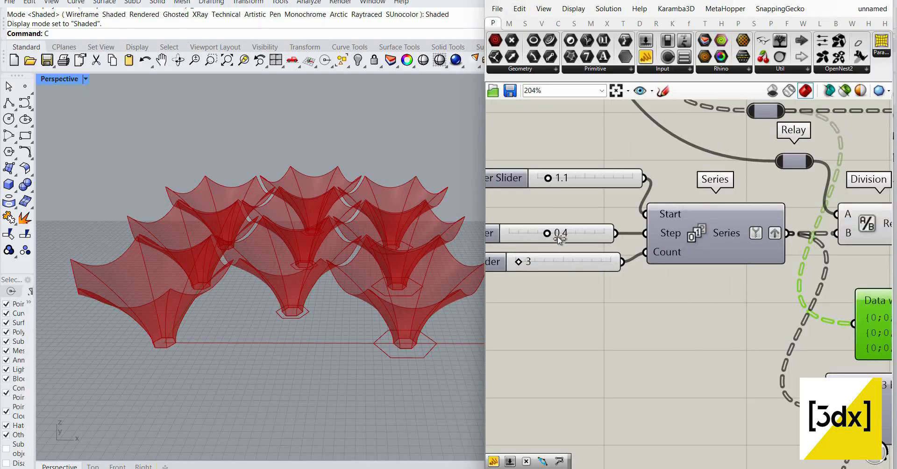
pyautogui.moveTo(557, 236)
pyautogui.mouseDown()
pyautogui.moveTo(534, 236)
pyautogui.moveTo(559, 235)
pyautogui.moveTo(542, 235)
pyautogui.mouseUp()
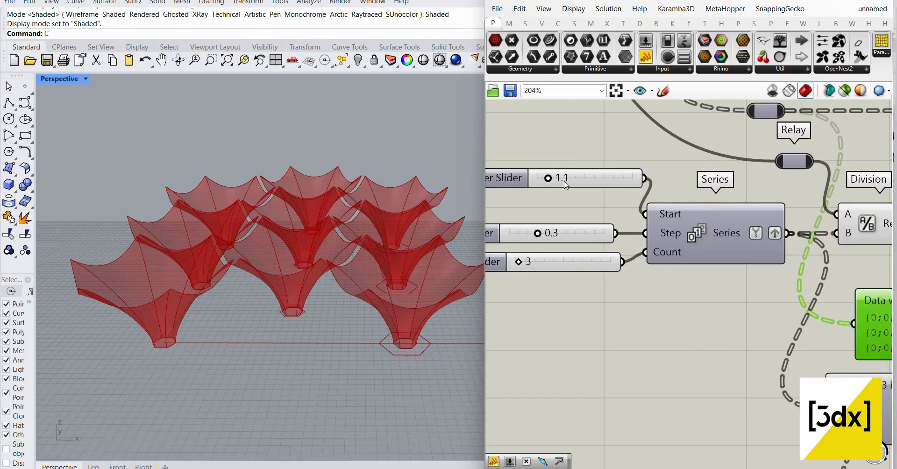
pyautogui.moveTo(569, 177); pyautogui.dragTo(556, 206)
pyautogui.scroll(-4, 549, 172)
pyautogui.scroll(8, 564, 203)
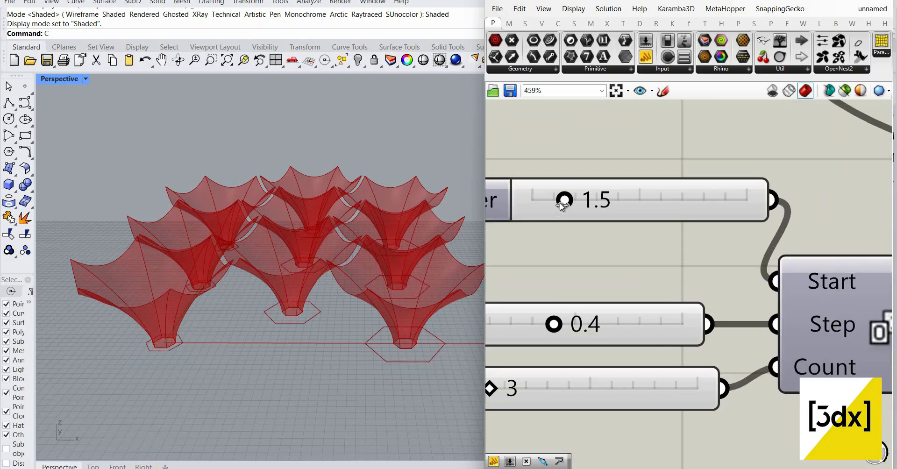
pyautogui.scroll(-6, 670, 267)
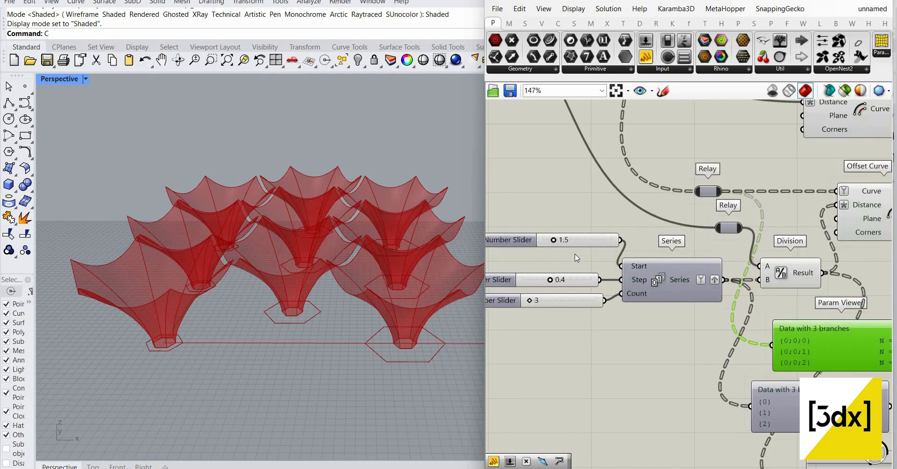
pyautogui.click(504, 251)
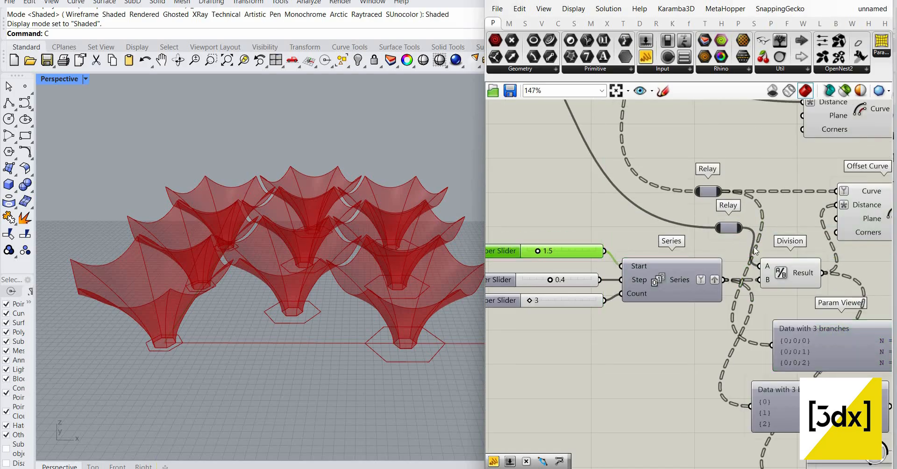
# - Connect the Series output to the Panel in place of the Division Result and read the value in each branch
pyautogui.scroll(2, 700, 295)
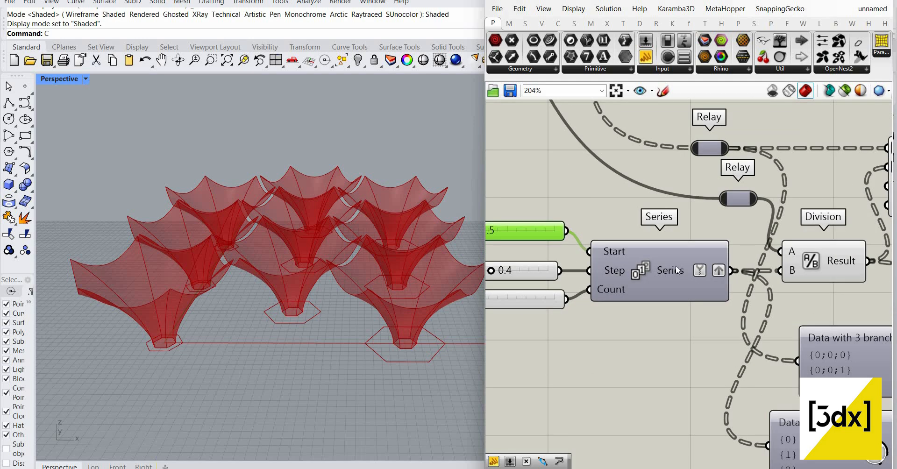
pyautogui.scroll(-5, 747, 355)
pyautogui.scroll(3, 619, 153)
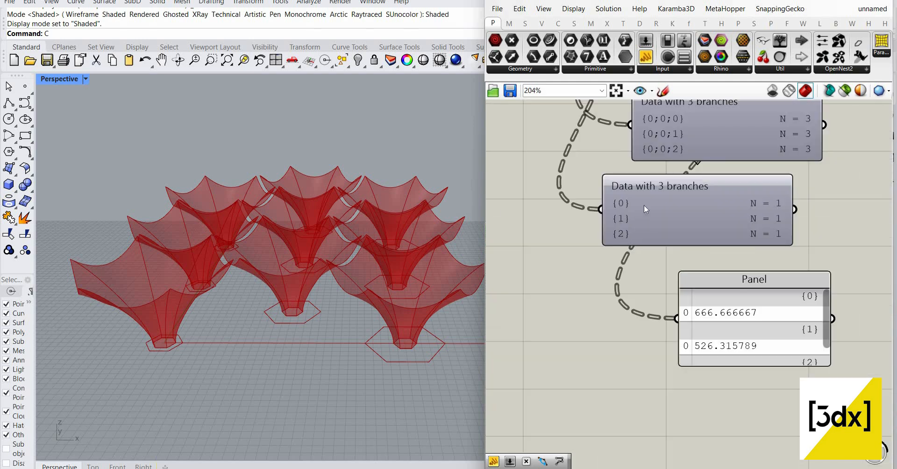
pyautogui.scroll(-3, 652, 198)
pyautogui.moveTo(653, 196); pyautogui.dragTo(704, 321)
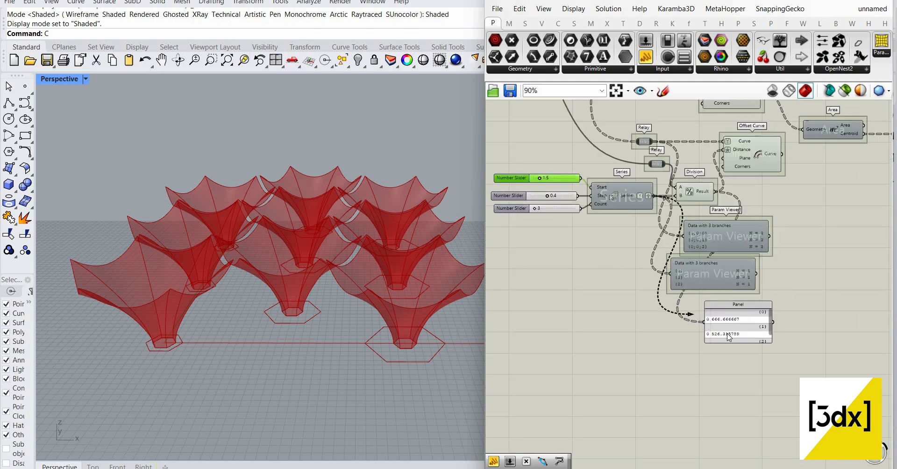
pyautogui.scroll(4, 726, 333)
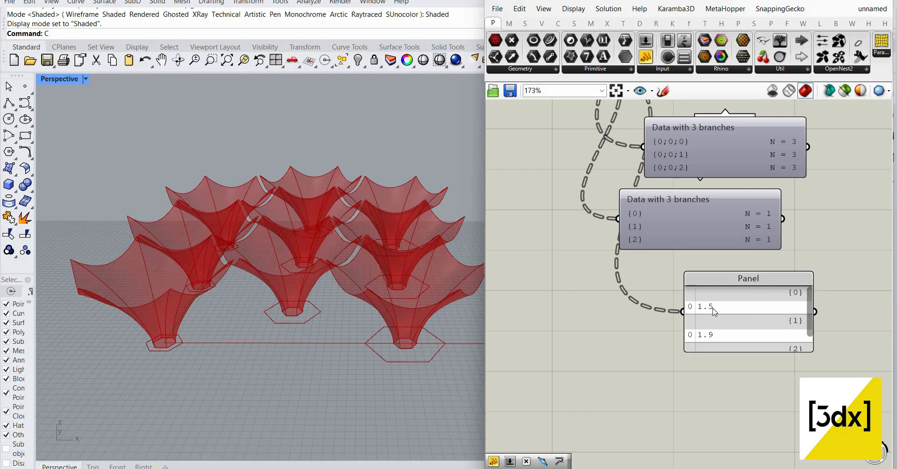
pyautogui.scroll(-1, 720, 301)
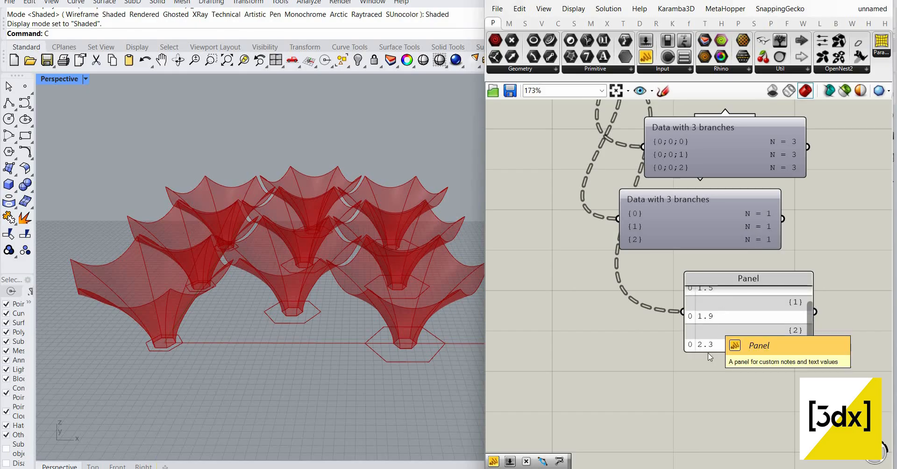
pyautogui.scroll(-5, 713, 327)
# - Move the wires feeding Explode and Area from the upper Offset Curve's output to the lower Offset Curve's output, and check the changed columns
pyautogui.scroll(3, 749, 253)
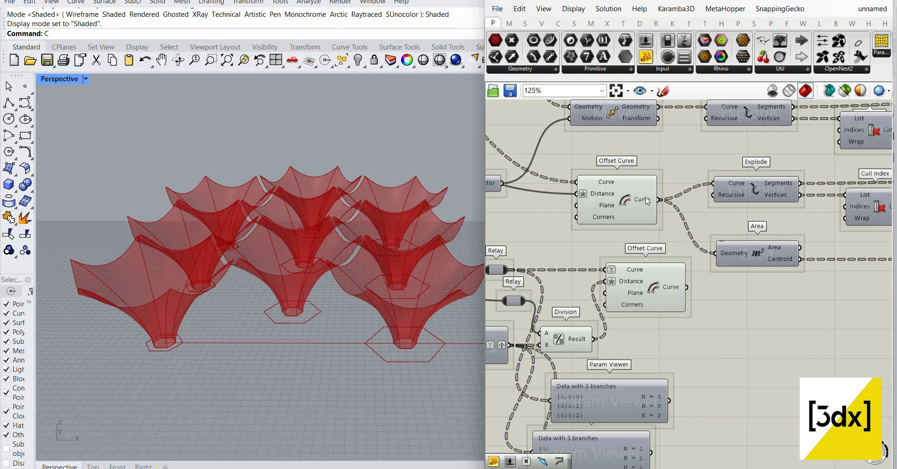
pyautogui.moveTo(646, 200)
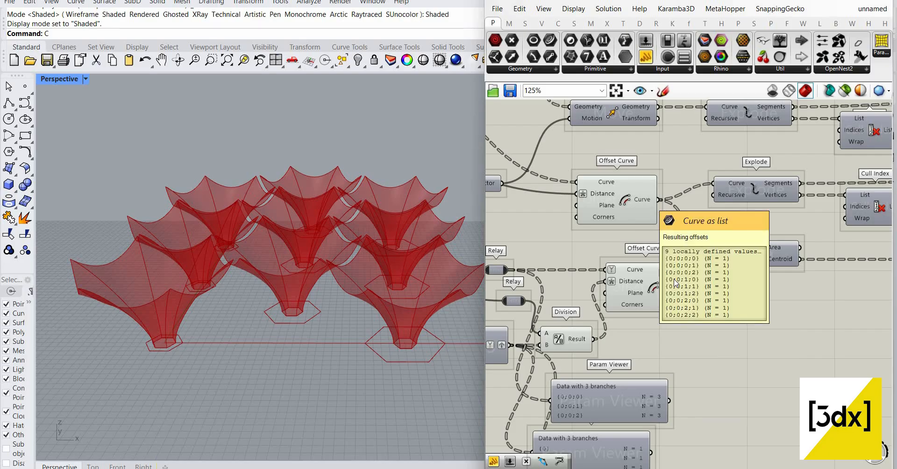
pyautogui.moveTo(675, 283)
pyautogui.keyDown('ctrl'); pyautogui.keyDown('shift'); pyautogui.moveTo(659, 200); pyautogui.dragTo(688, 287); pyautogui.keyUp('shift'); pyautogui.keyUp('ctrl')
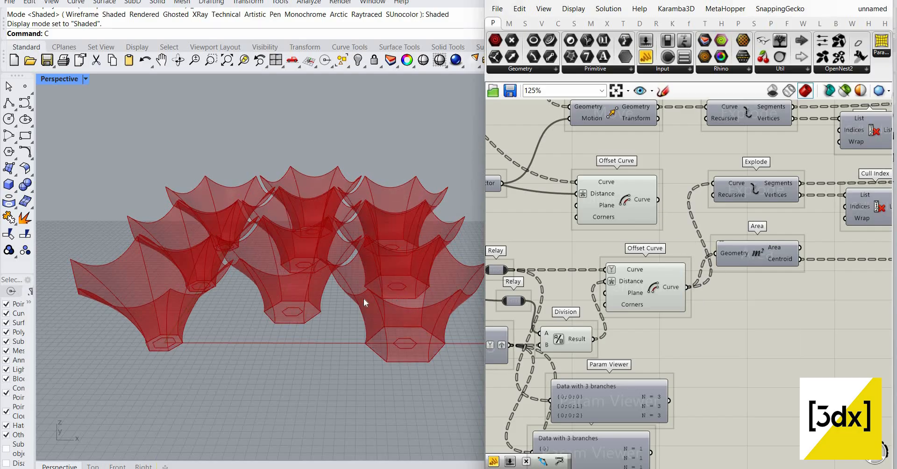
pyautogui.moveTo(323, 304); pyautogui.dragTo(740, 167, button='right')
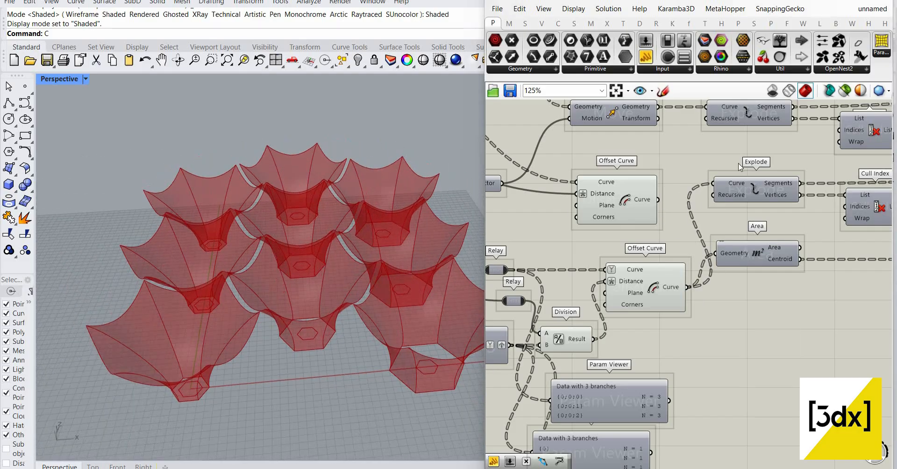
# - Turn off the preview of the components at the start of the definition, from the hexagon grid through the Offset Curves and Series group
pyautogui.scroll(-5, 738, 164)
pyautogui.scroll(-2, 706, 326)
pyautogui.moveTo(711, 342); pyautogui.dragTo(734, 153)
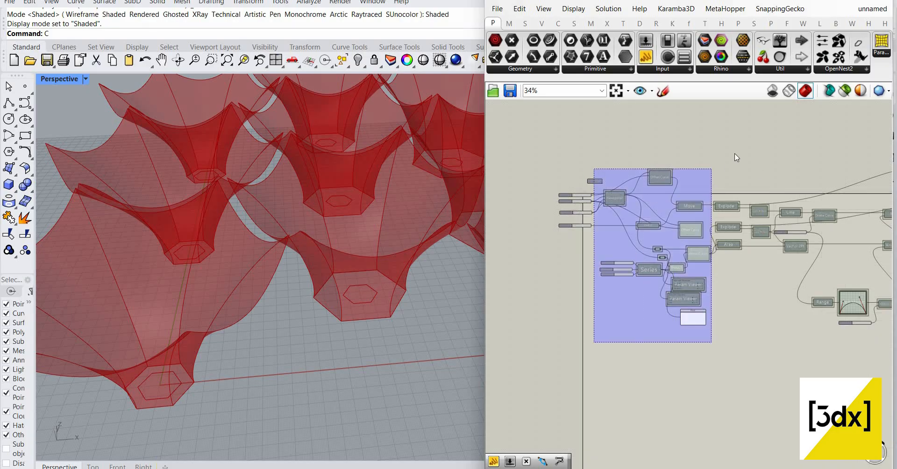
pyautogui.middleClick(734, 153)
pyautogui.click(763, 172)
# - Examine the canopy from above and from the side to compare the column base sizes across the rows, and check the lower Offset Curve's wiring
pyautogui.moveTo(288, 272); pyautogui.dragTo(368, 281, button='right')
pyautogui.scroll(-7, 286, 276)
pyautogui.moveTo(312, 214); pyautogui.dragTo(317, 268, button='right')
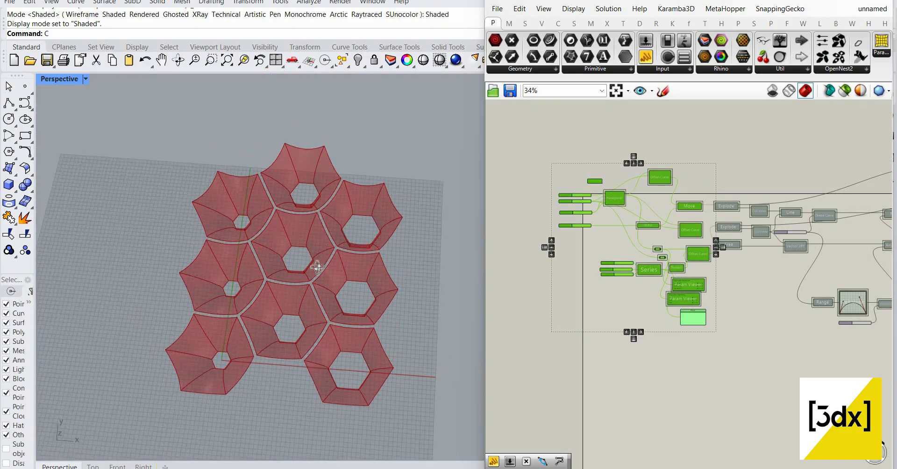
pyautogui.scroll(5, 321, 265)
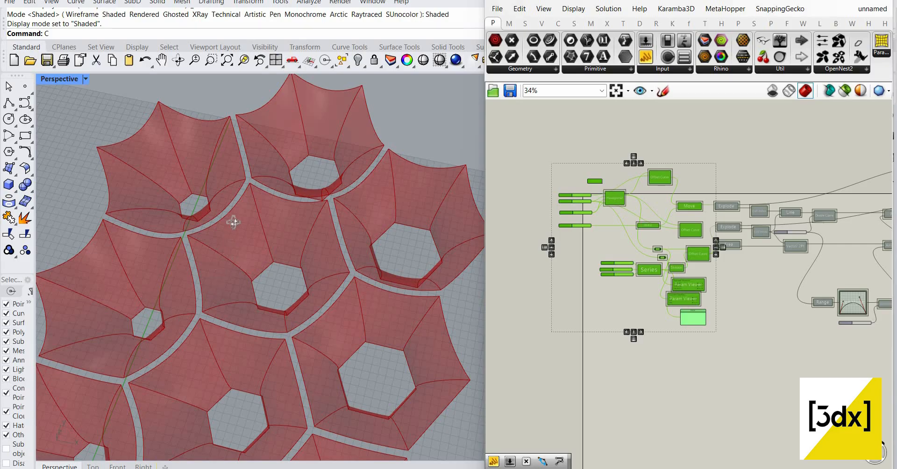
pyautogui.moveTo(235, 221); pyautogui.dragTo(411, 252, button='right')
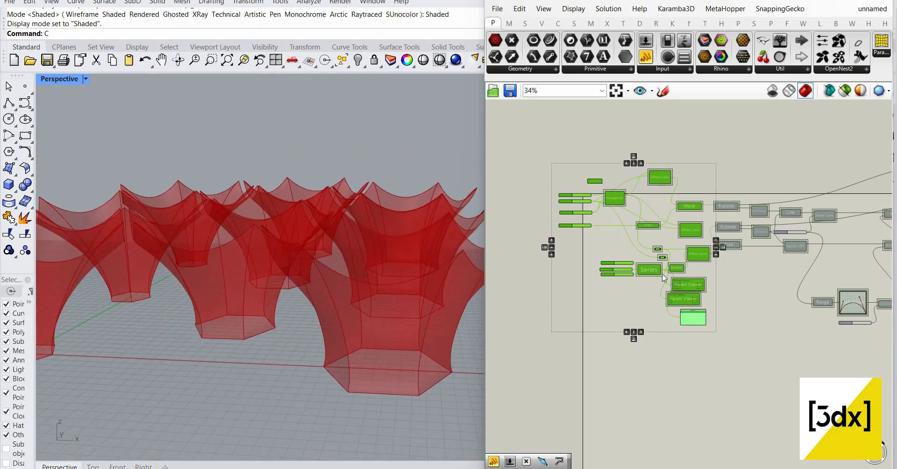
pyautogui.scroll(3, 656, 273)
pyautogui.scroll(3, 656, 273)
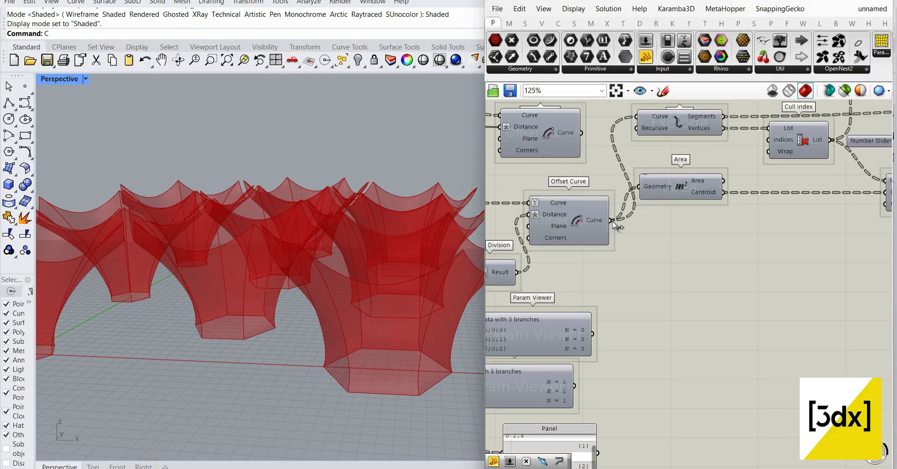
pyautogui.scroll(-4, 714, 276)
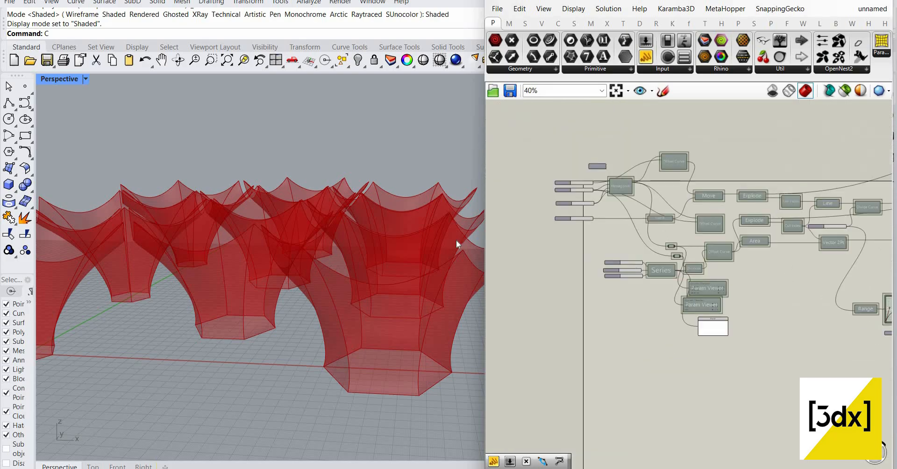
pyautogui.scroll(3, 317, 219)
pyautogui.scroll(-5, 317, 220)
# - Set the Series Step slider to 0.2
pyautogui.scroll(7, 625, 288)
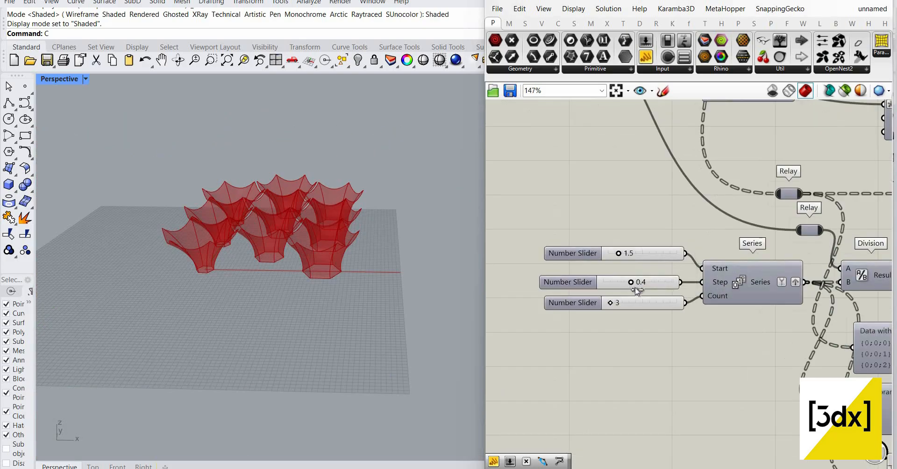
pyautogui.moveTo(621, 286); pyautogui.dragTo(587, 289)
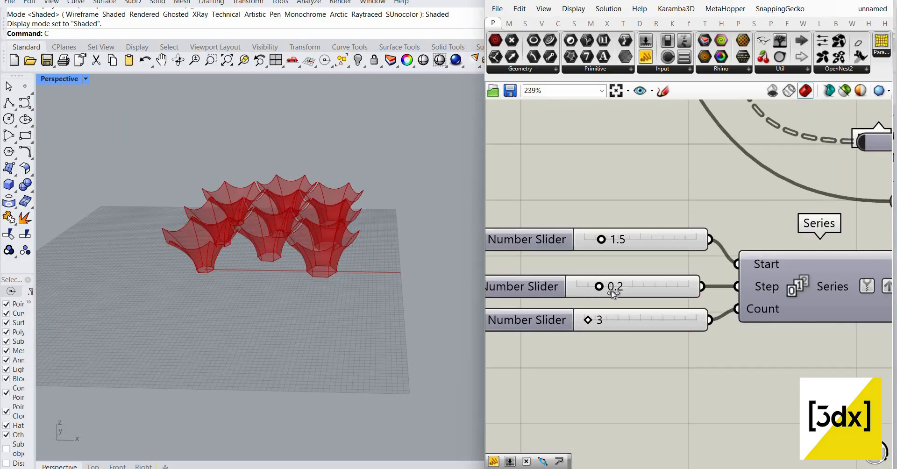
pyautogui.moveTo(650, 287); pyautogui.dragTo(599, 288)
# - Move the wires feeding Explode and Area back from the lower Offset Curve's output to the upper Offset Curve's output
pyautogui.scroll(-7, 816, 269)
pyautogui.scroll(4, 783, 267)
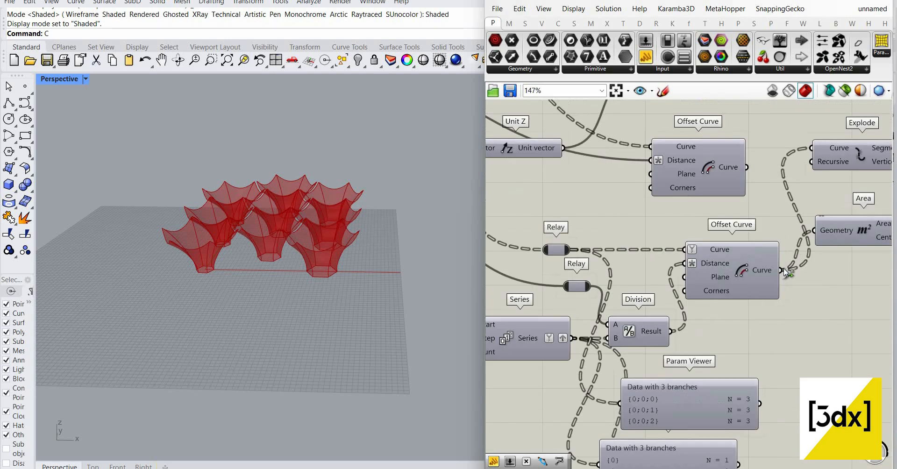
pyautogui.keyDown('ctrl'); pyautogui.keyDown('shift'); pyautogui.moveTo(751, 176); pyautogui.dragTo(746, 167); pyautogui.keyUp('shift'); pyautogui.keyUp('ctrl')
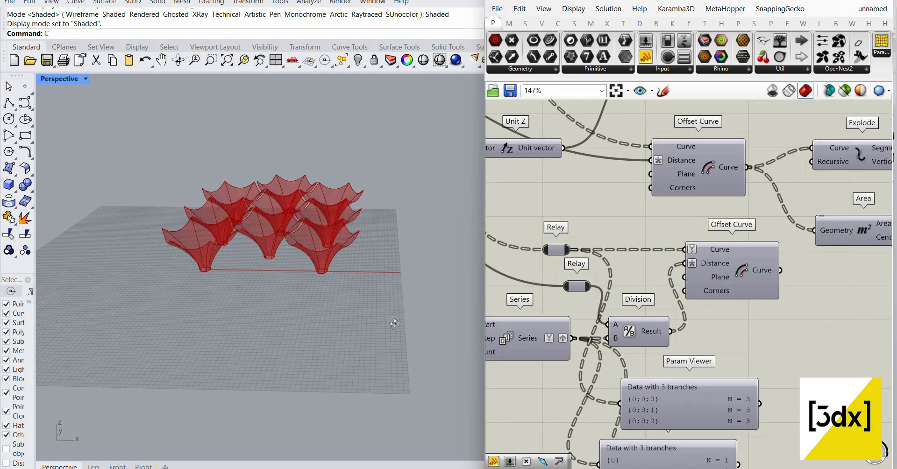